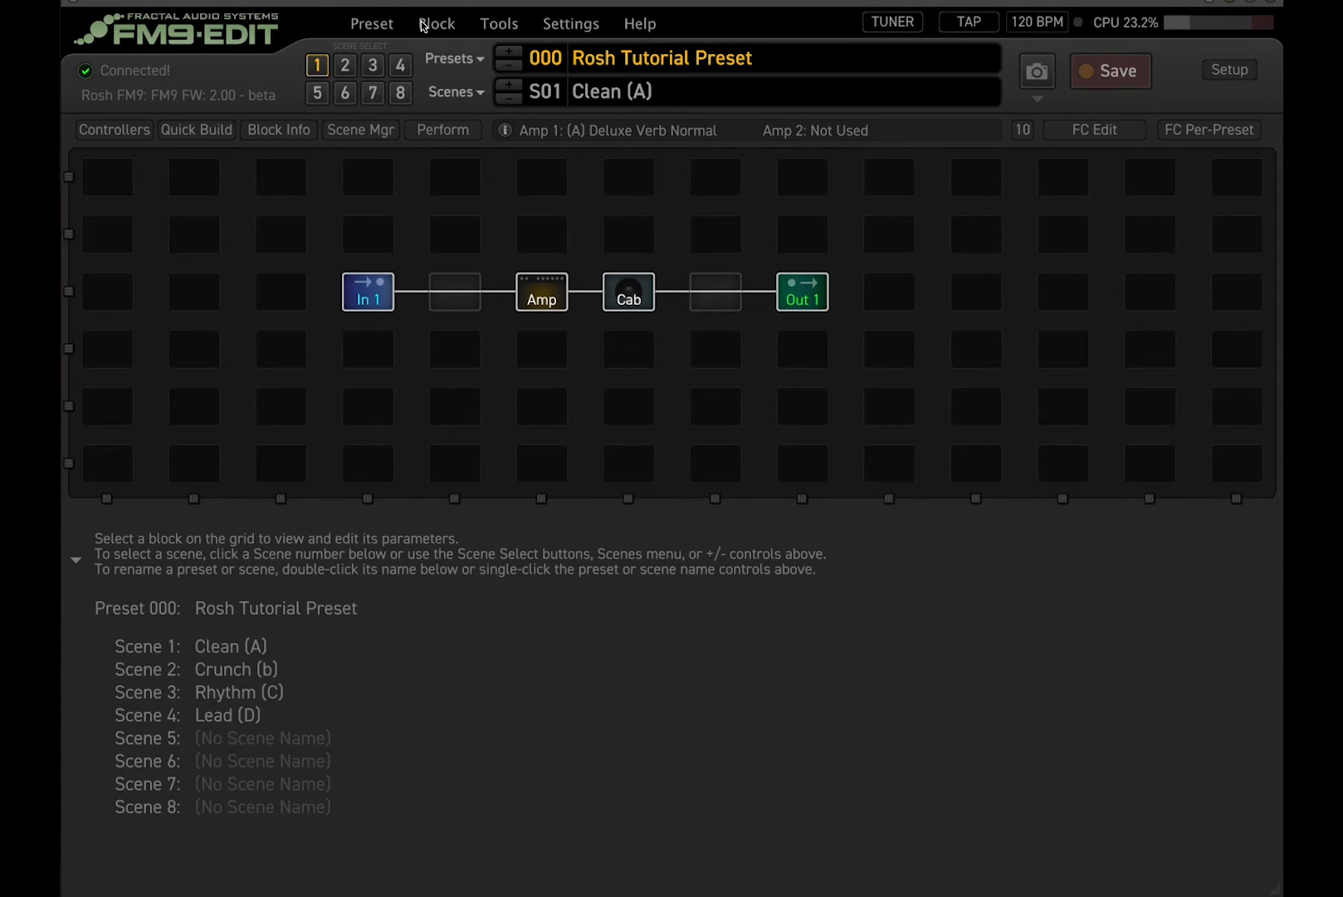
Clear the current preset 000 so that its grid and scene names are empty.
click(371, 24)
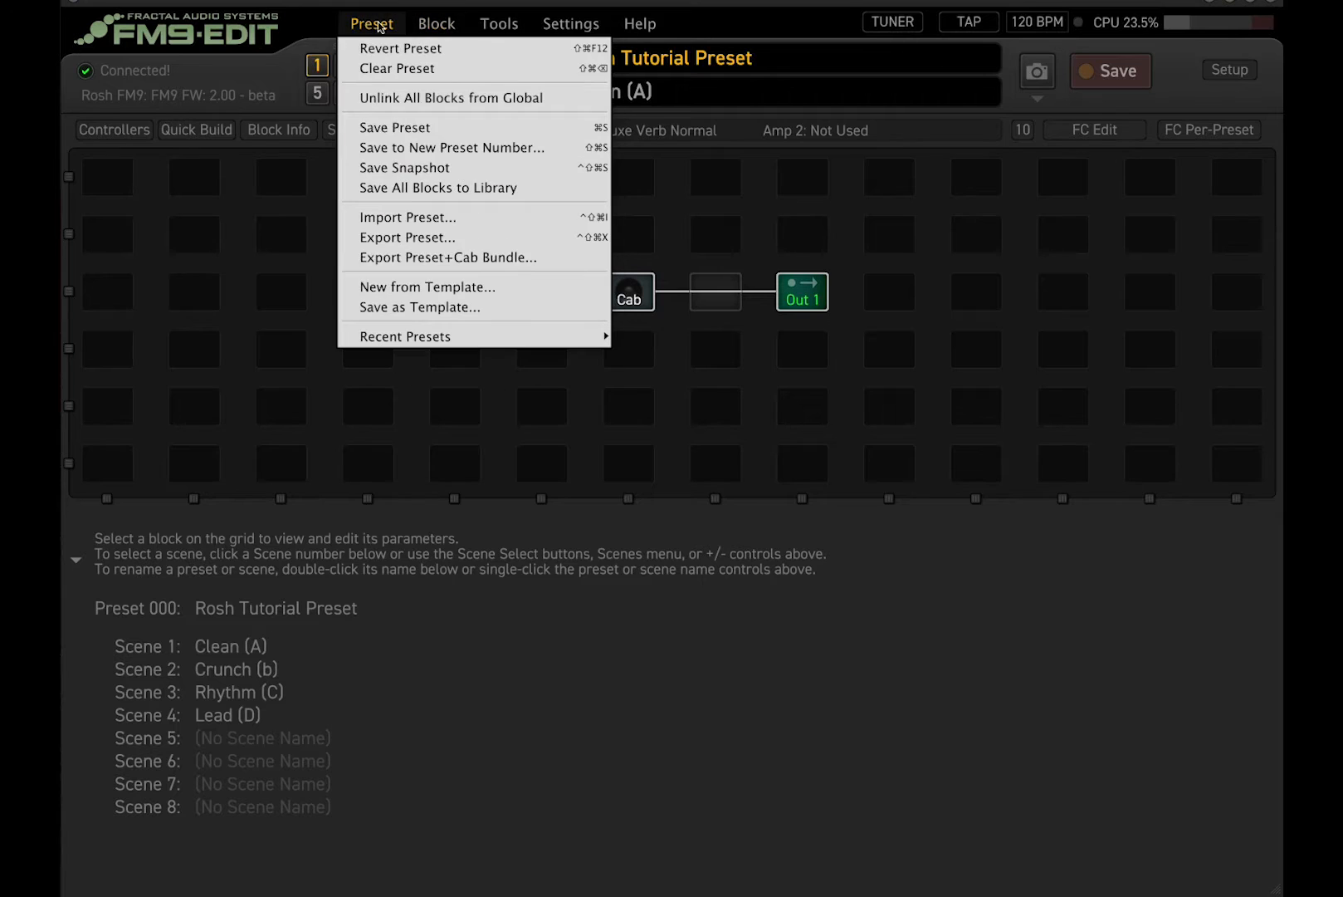
click(398, 68)
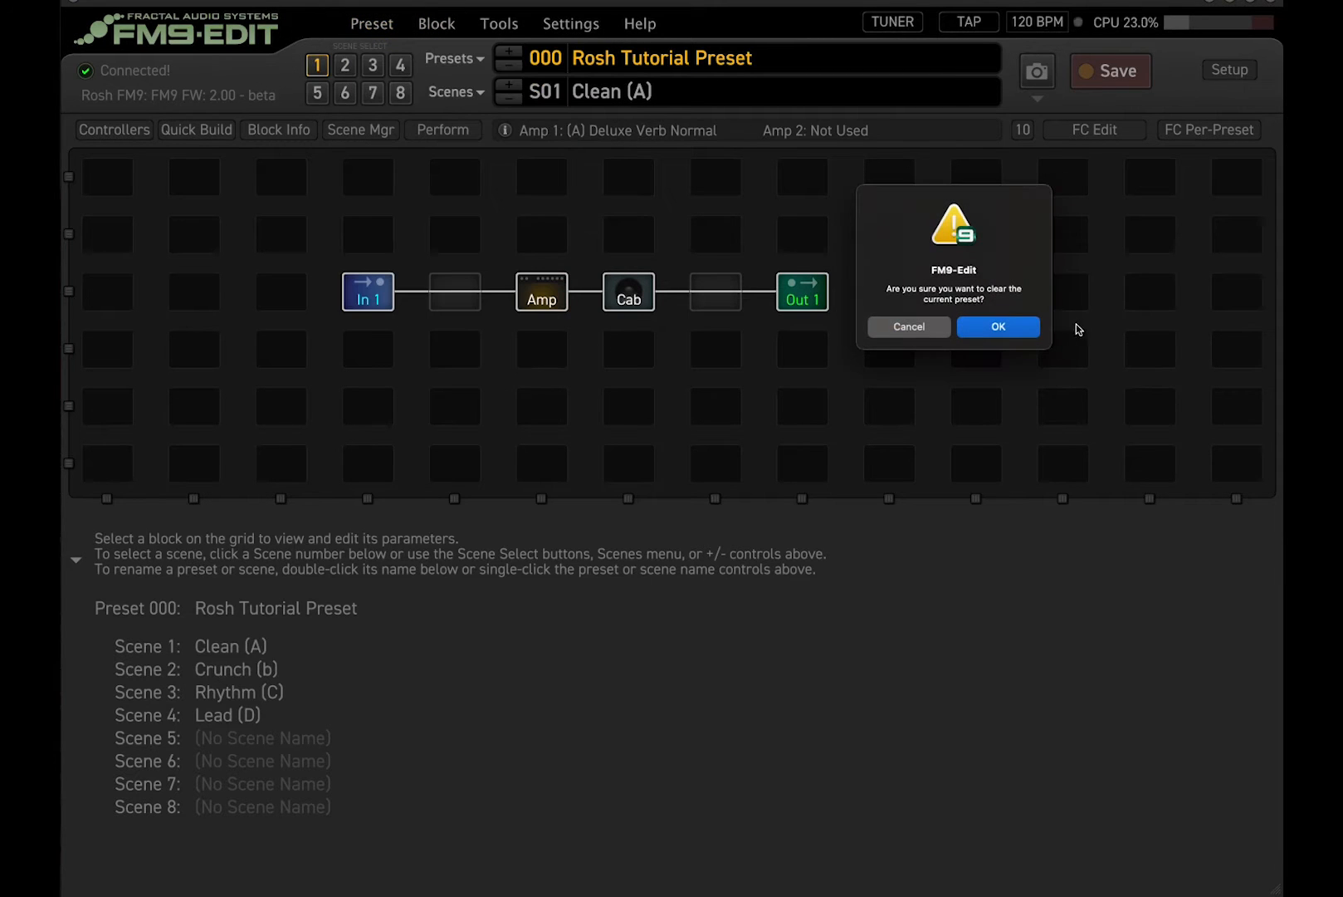
click(1011, 325)
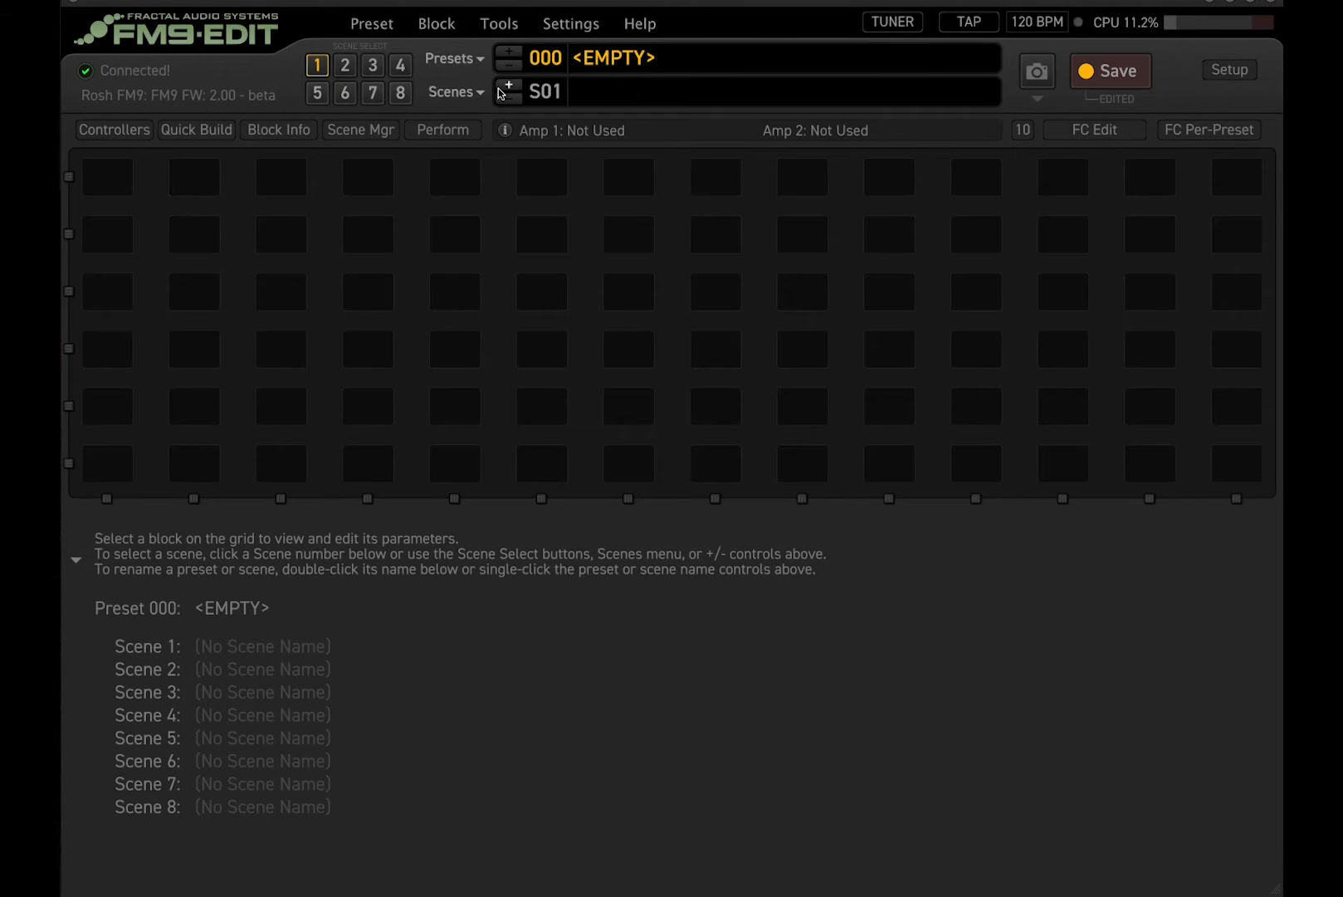
Name scene 1 "Clean" and rename preset 000 with the owner's first name followed by "Preset".
click(703, 91)
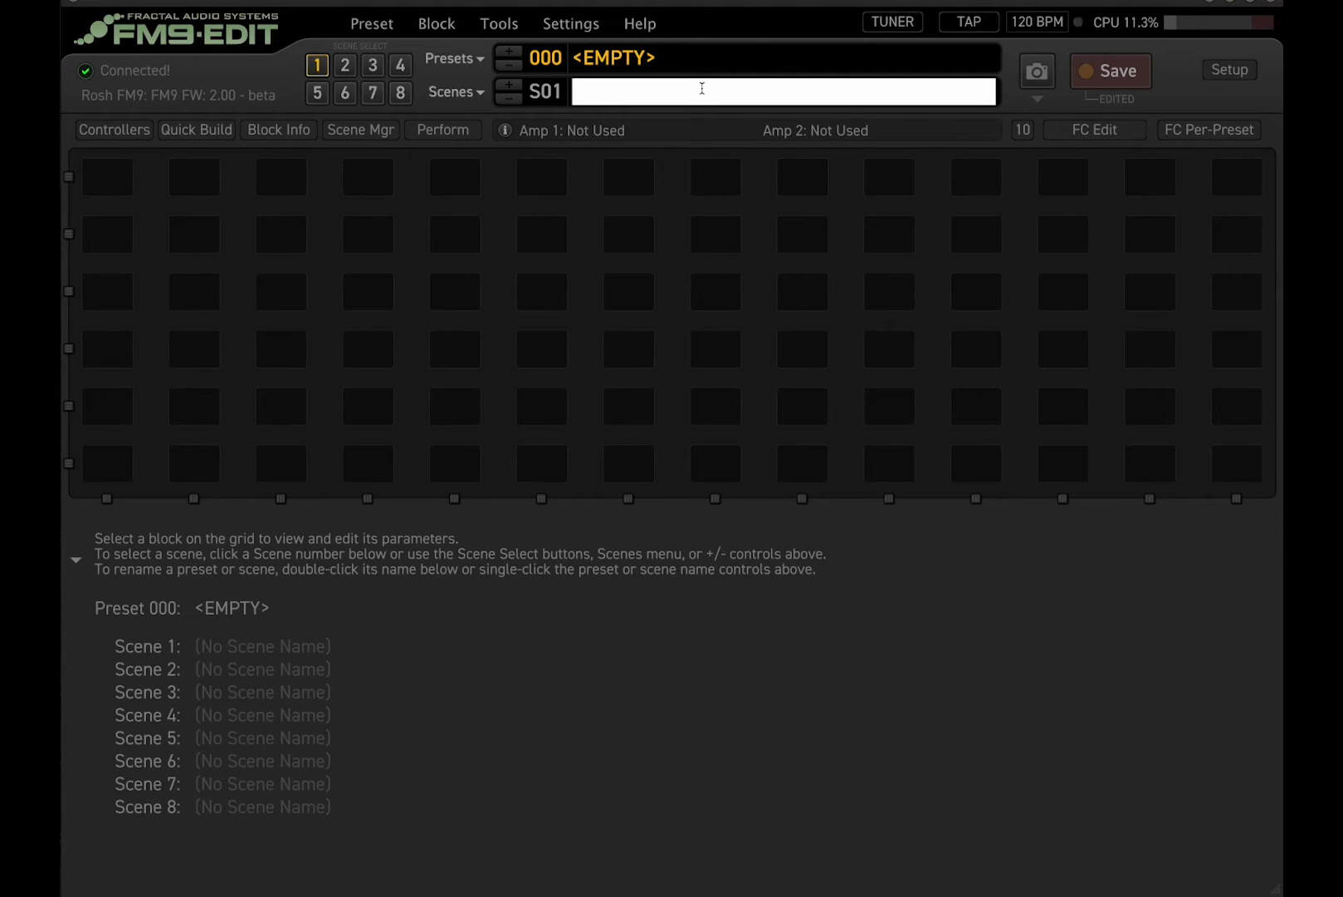
text(Clean)
key(Return)
click(695, 60)
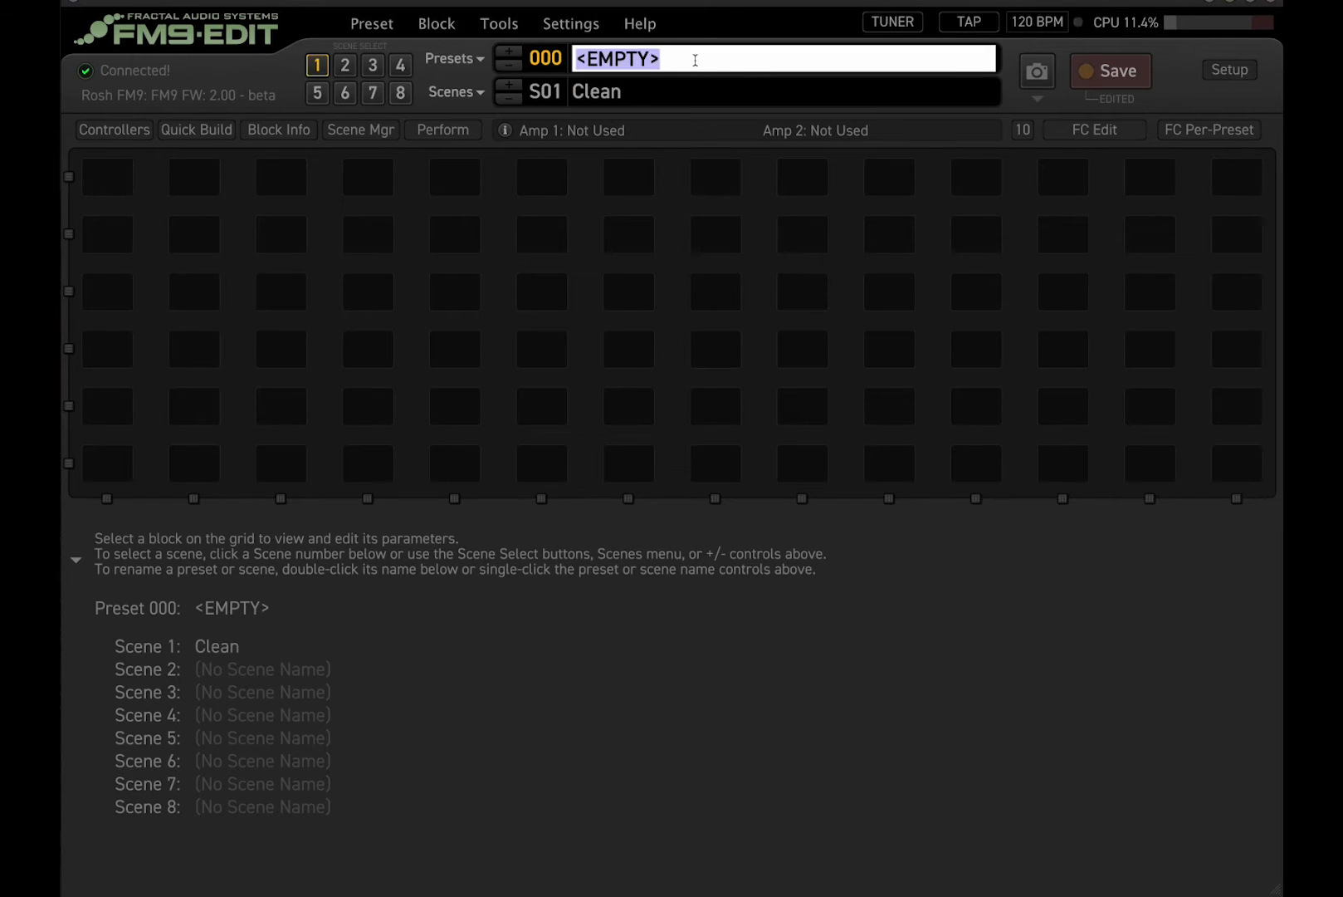
text(Rosh)
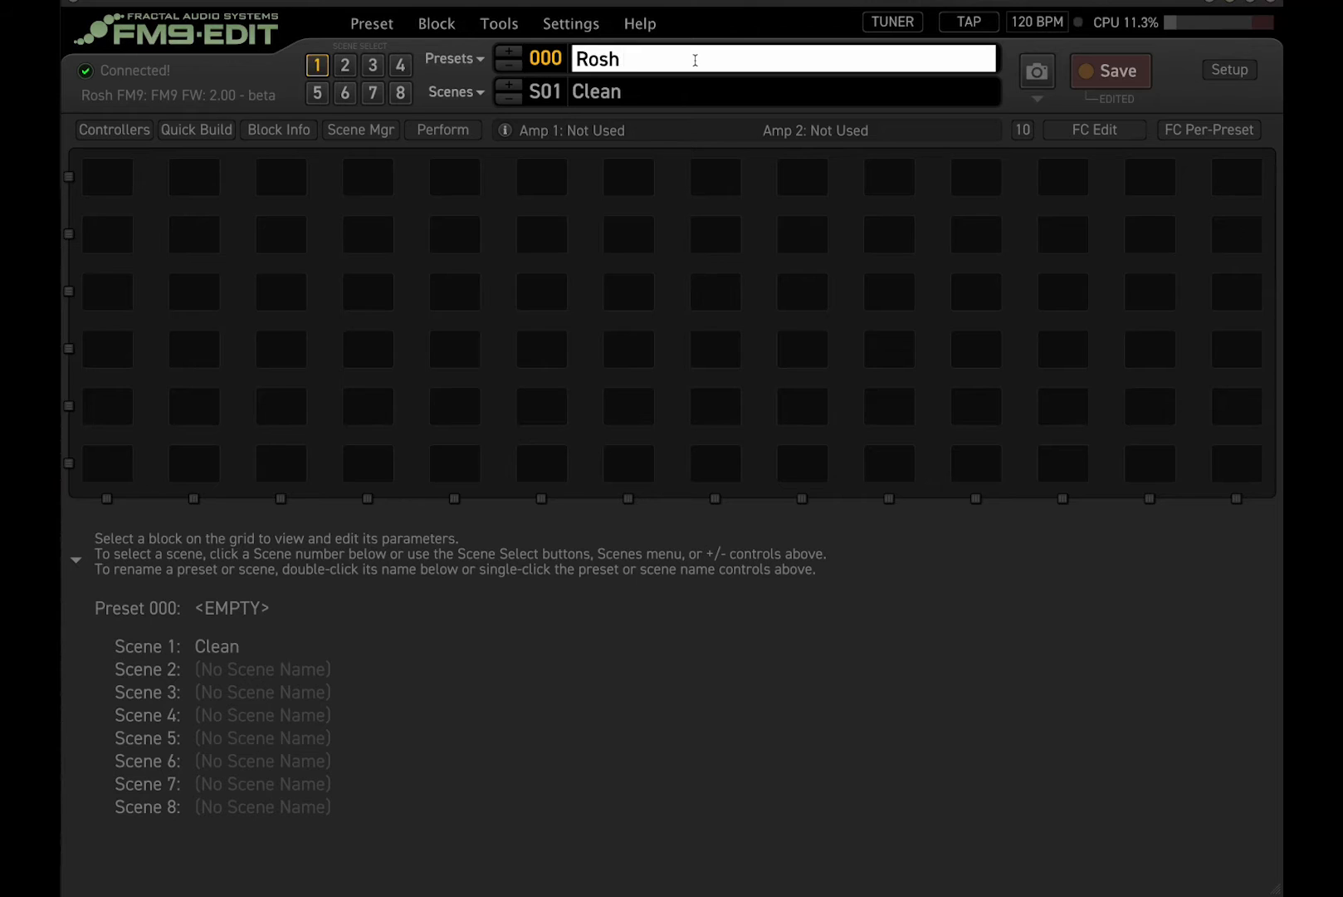
text( Preset)
key(Escape)
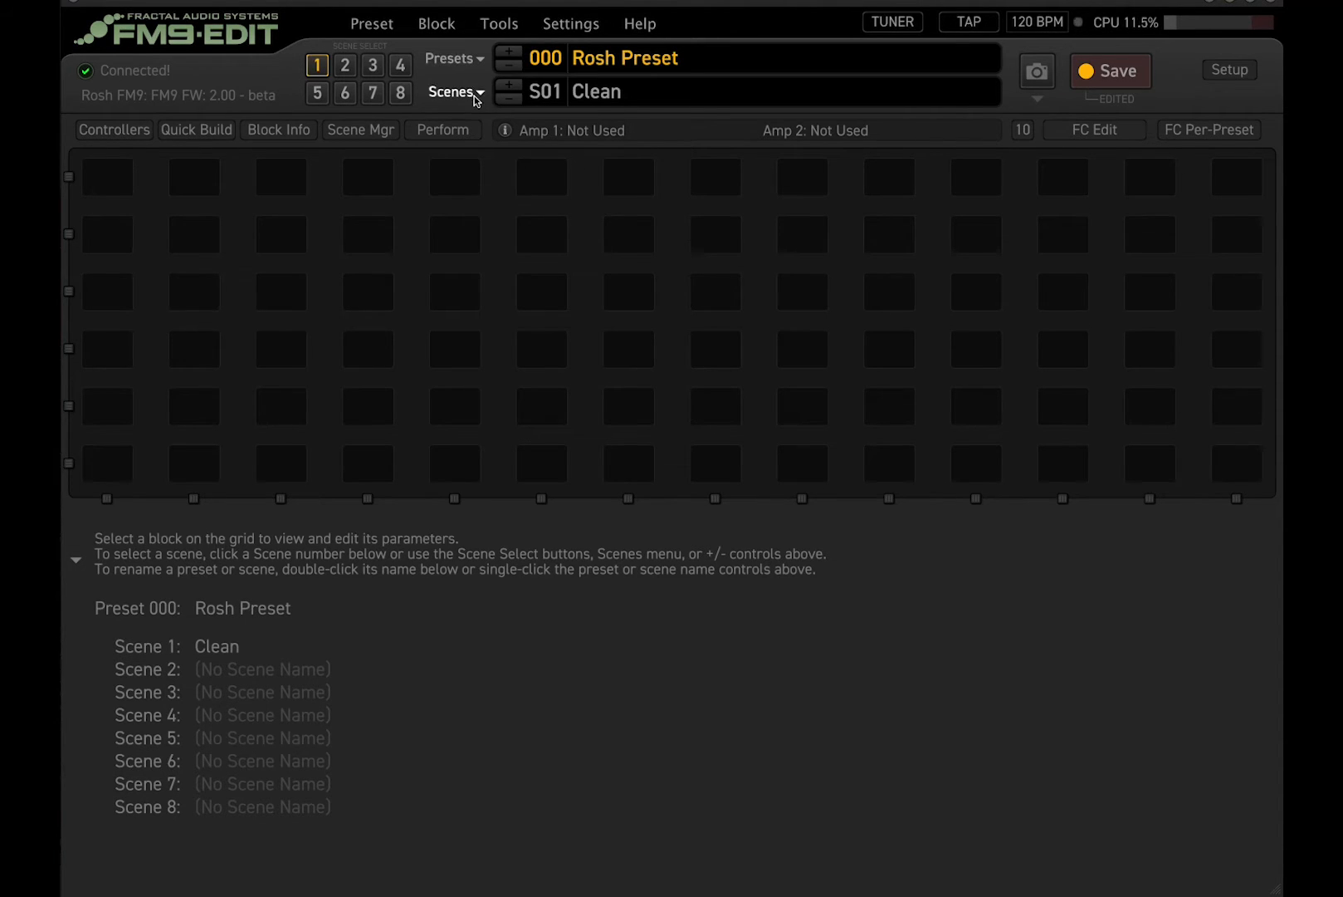
click(472, 92)
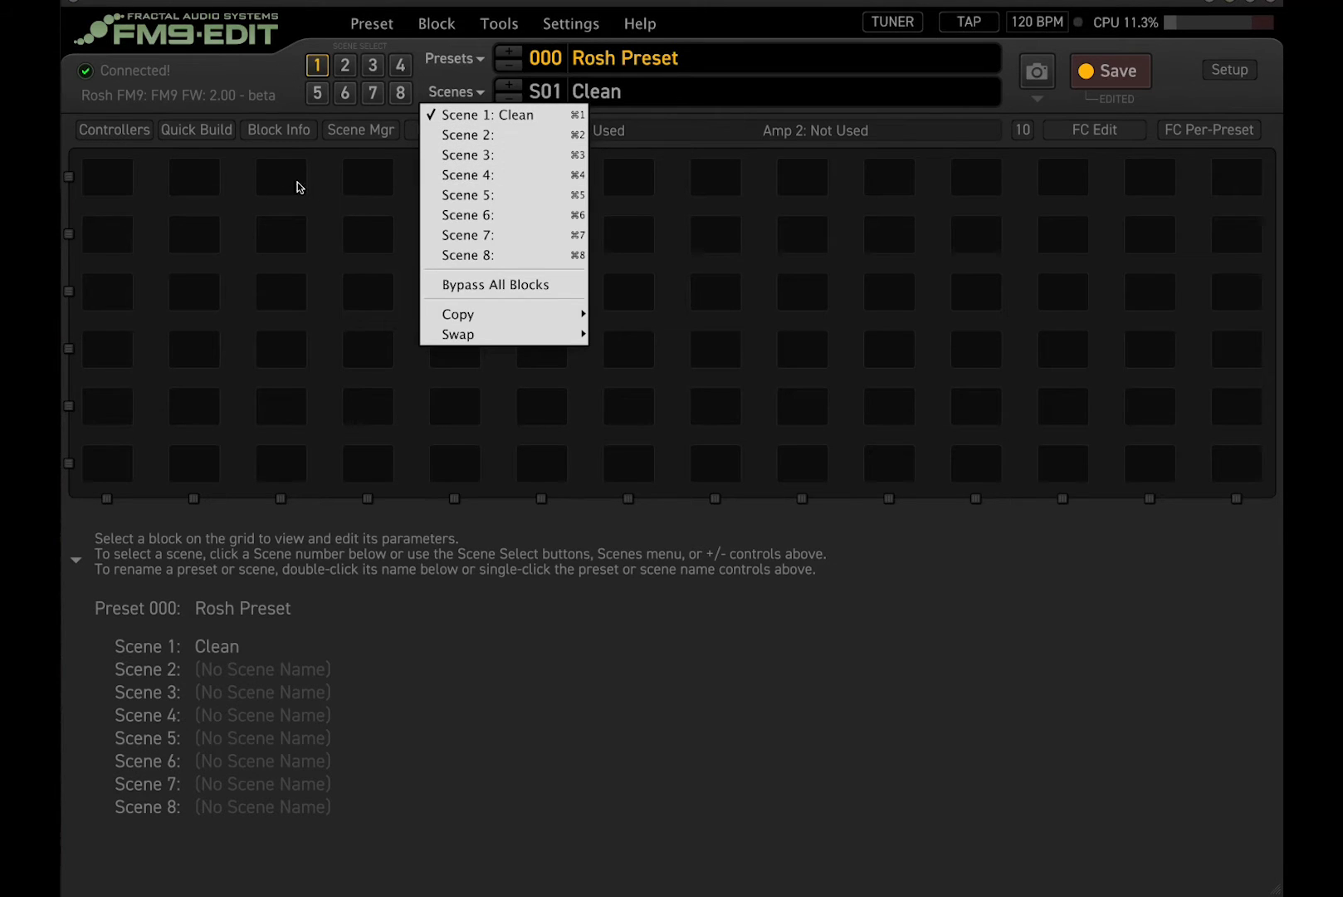
click(420, 3)
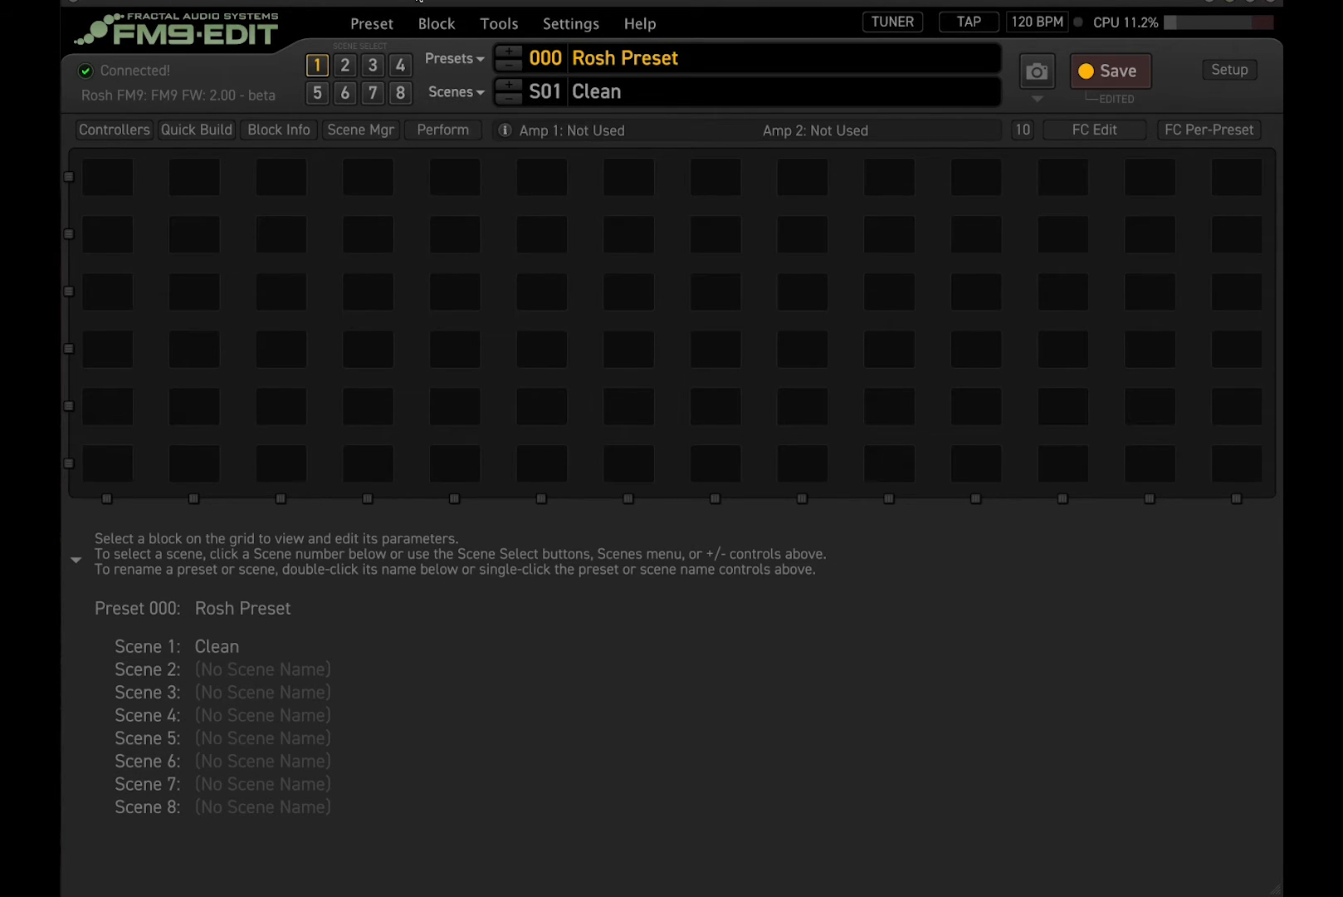
click(459, 95)
Name scenes 2, 3 and 4 "Crunch", "Rhythm" and "Lead" in the scene manager.
click(355, 129)
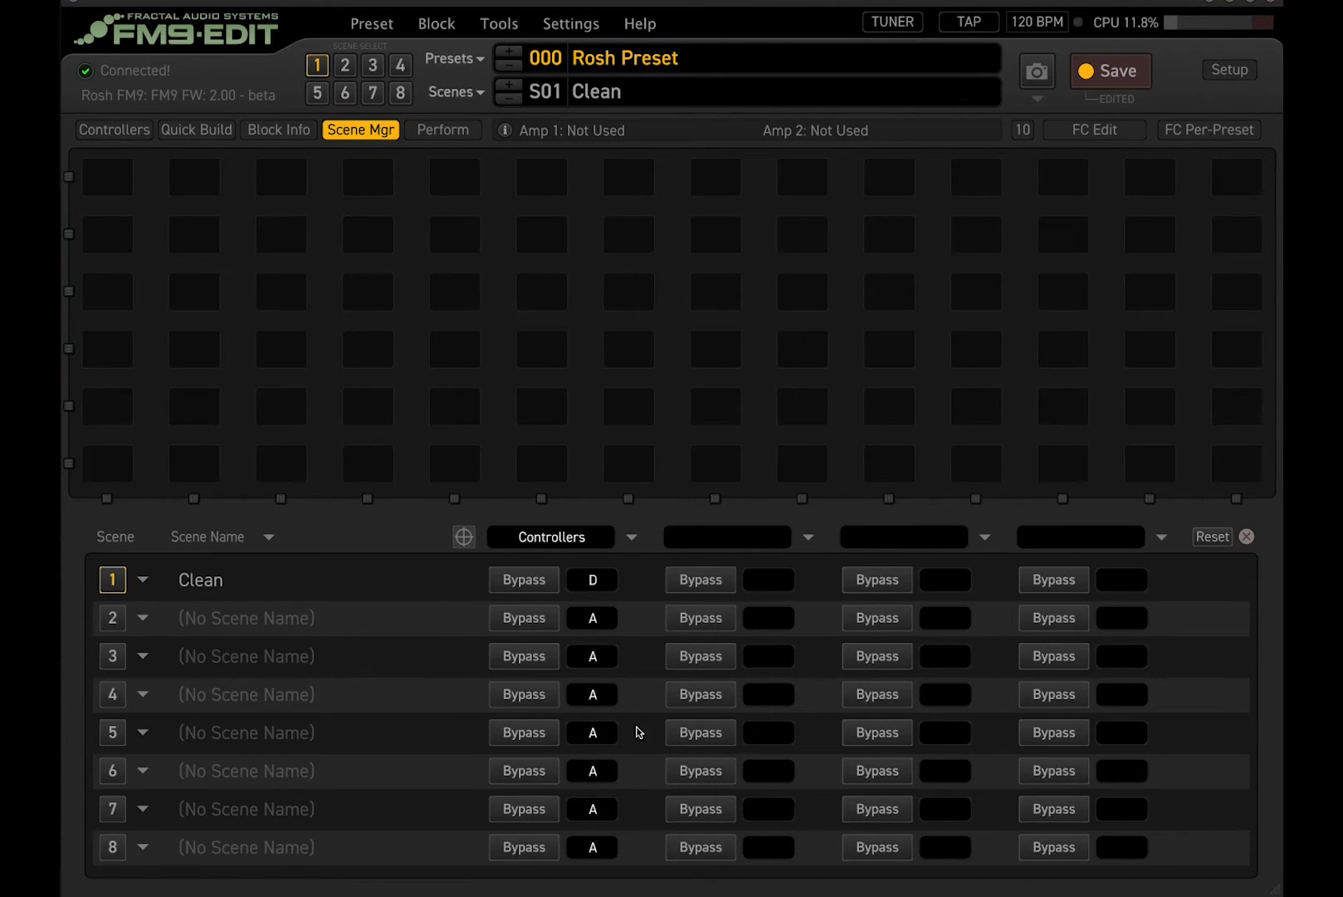
double_click(219, 621)
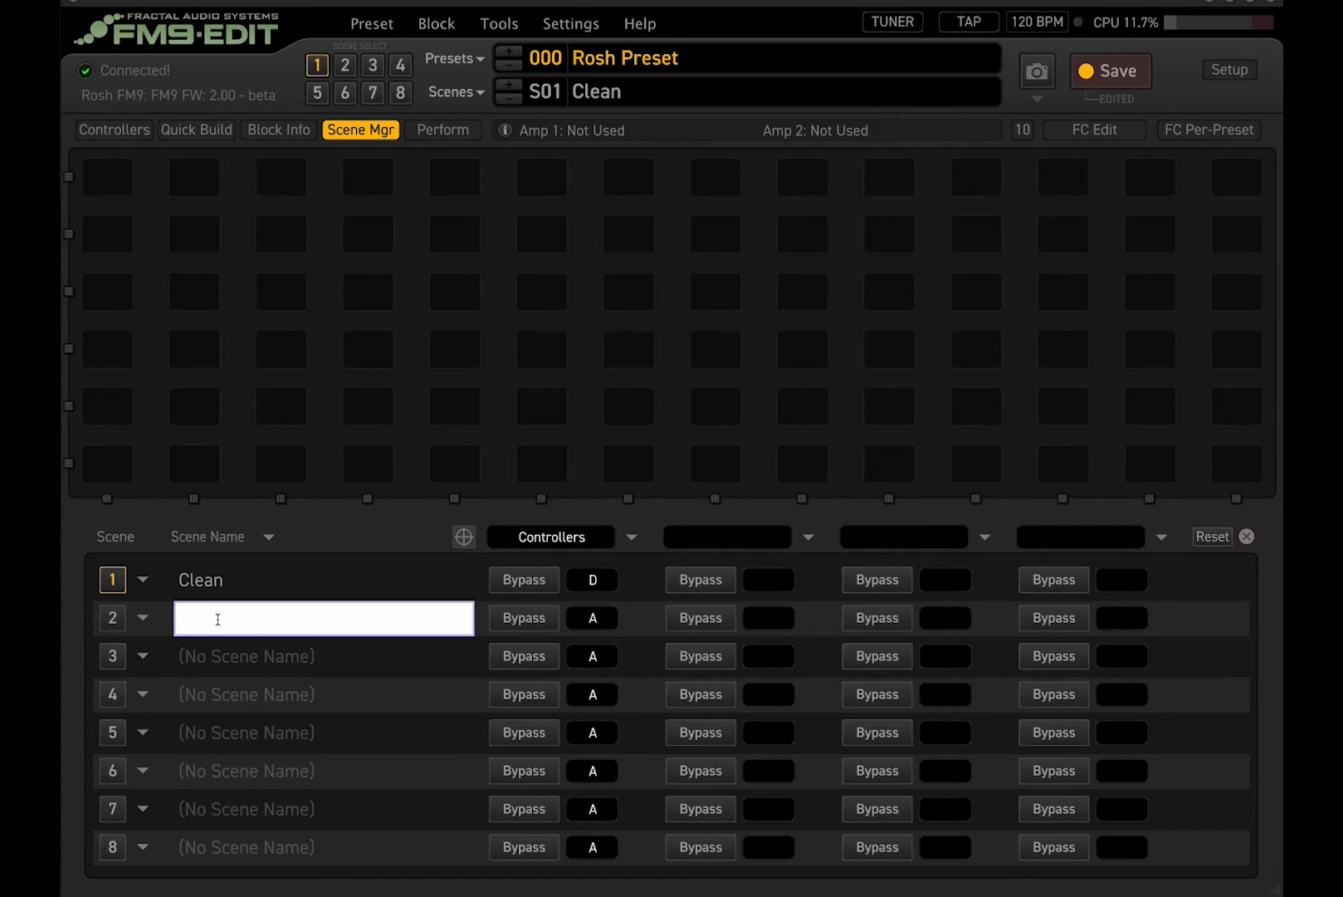
text(Crunch)
key(Return)
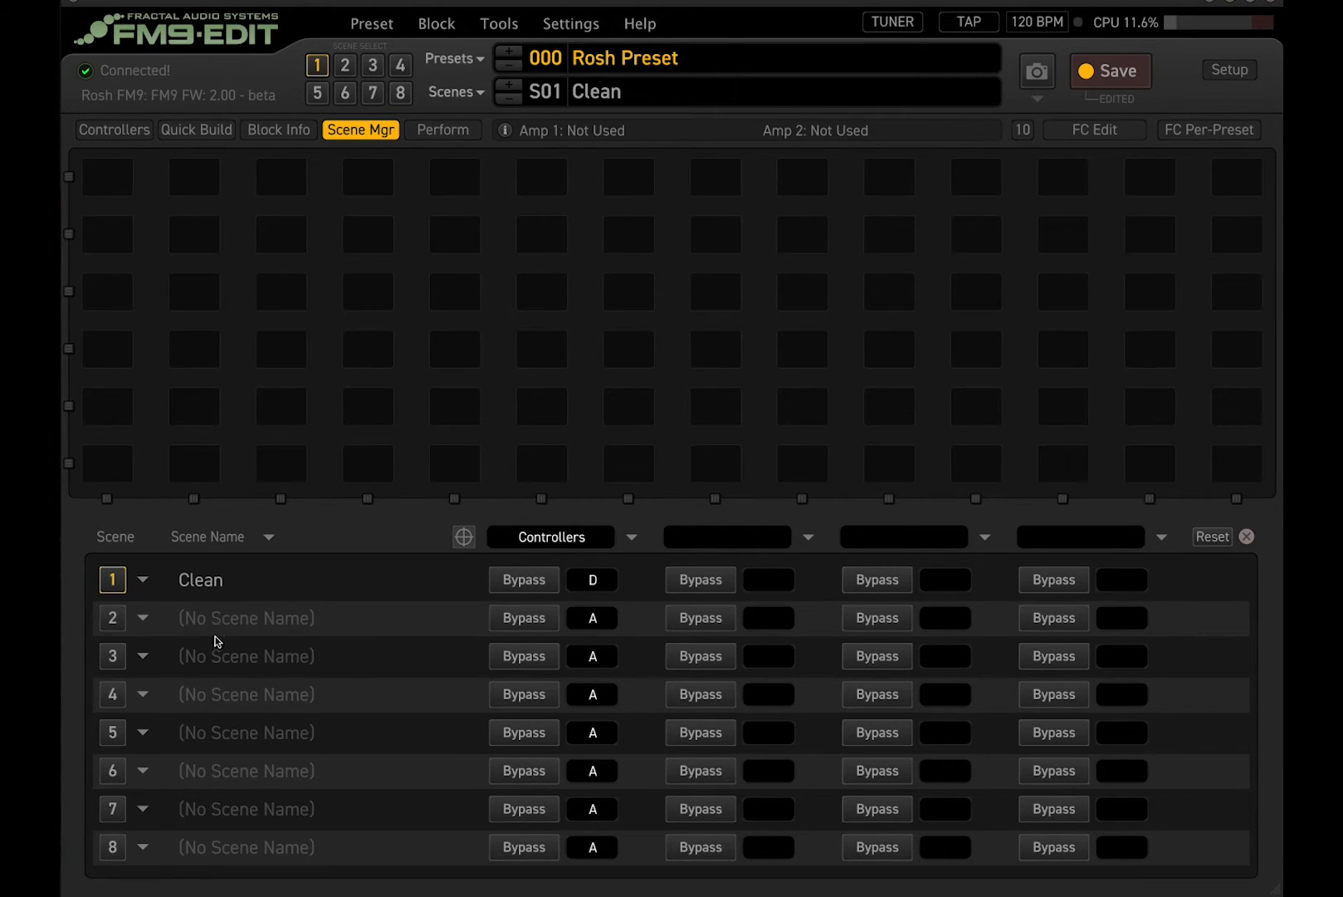
double_click(306, 666)
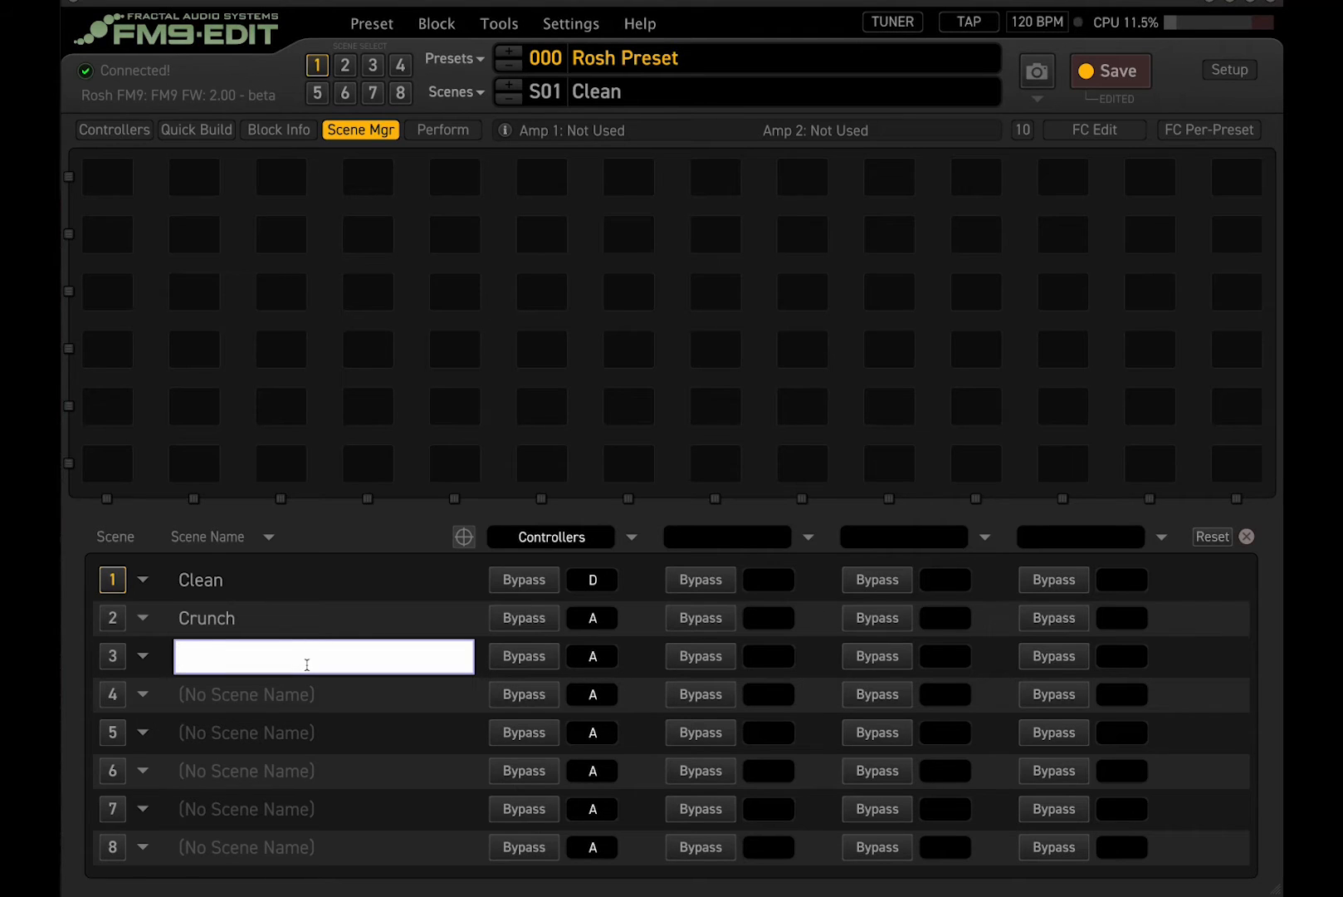
text(Rhythm)
key(Return)
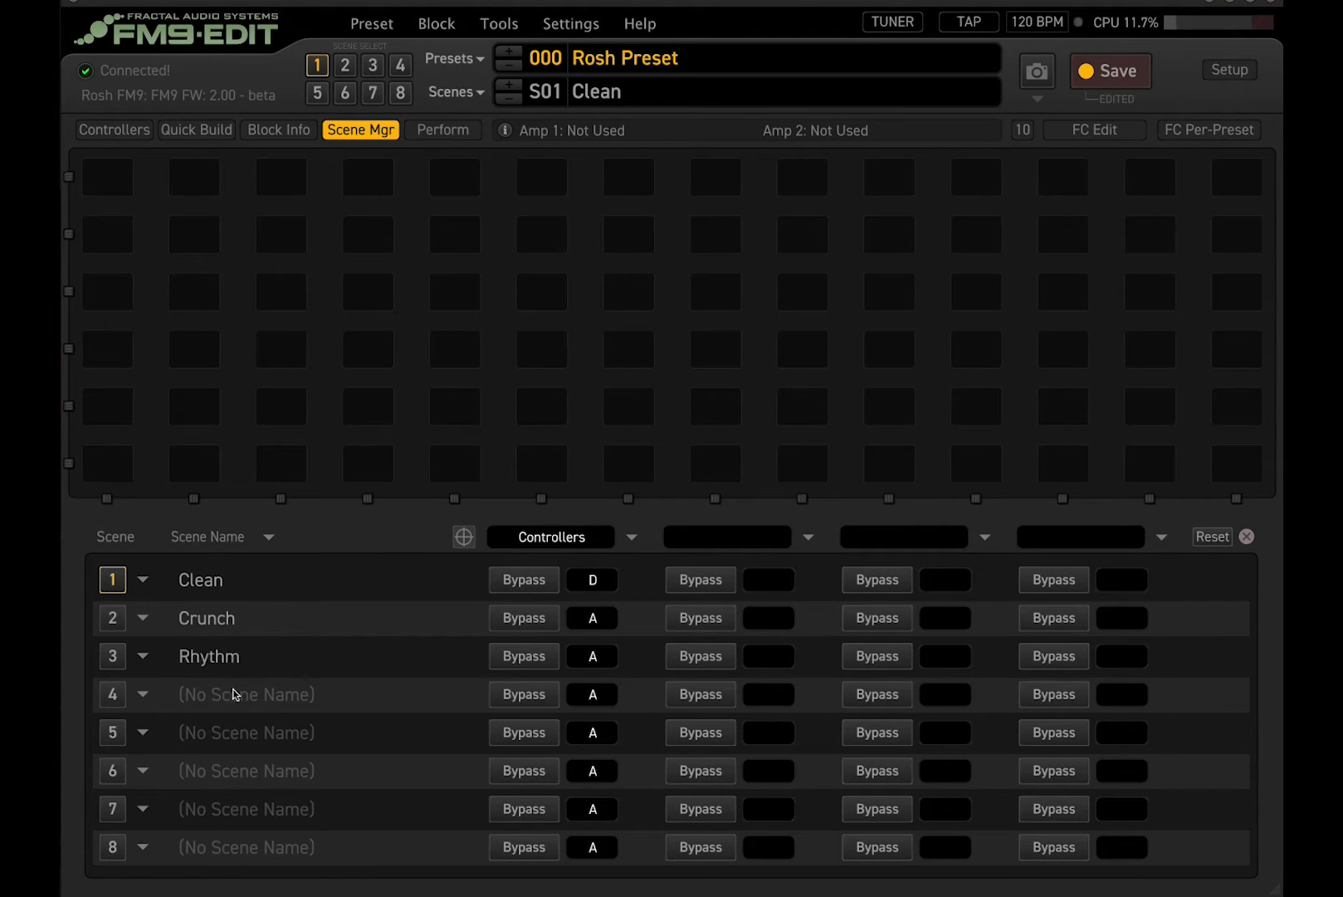
double_click(239, 703)
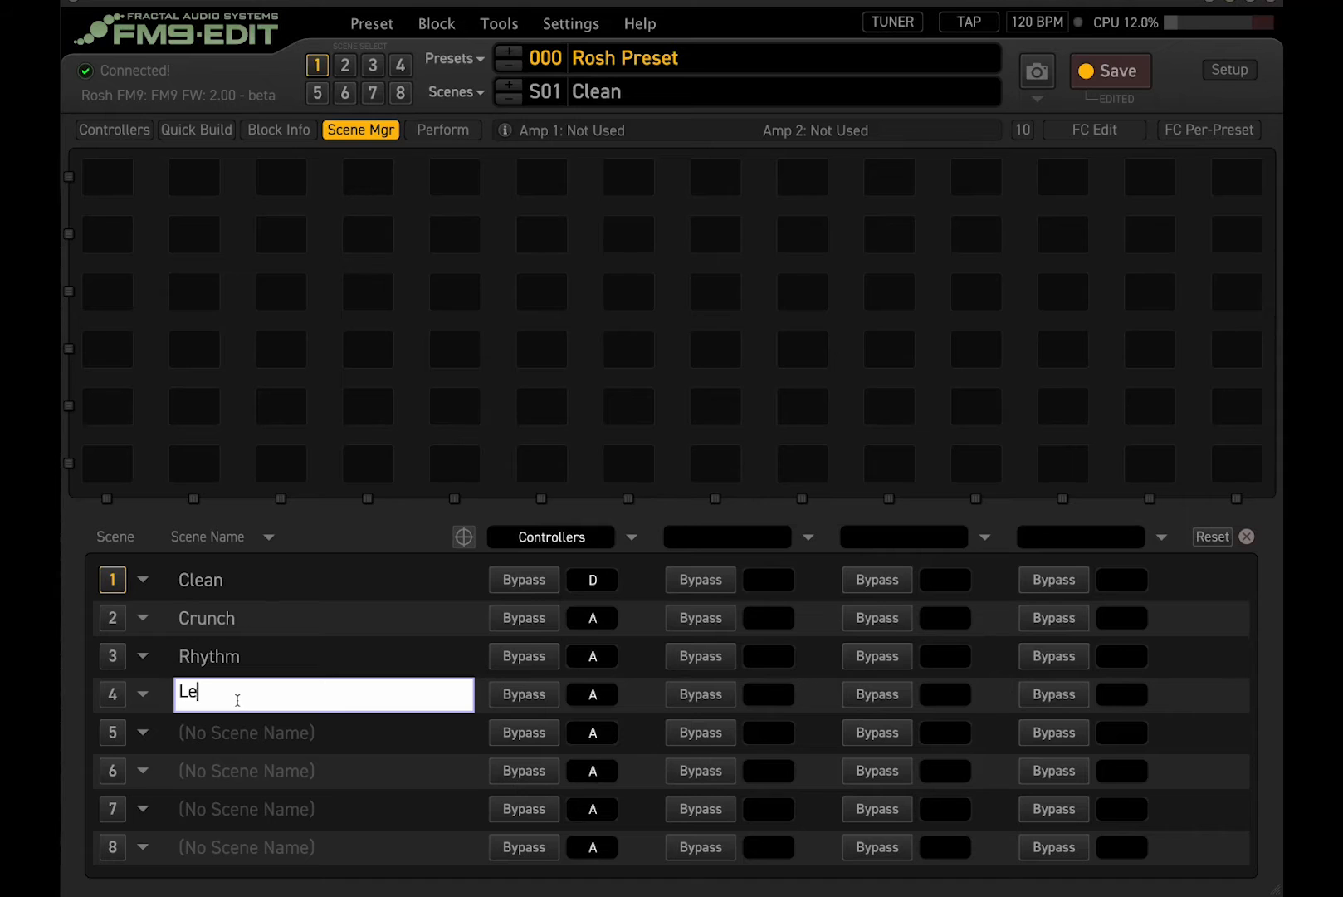
key(Escape)
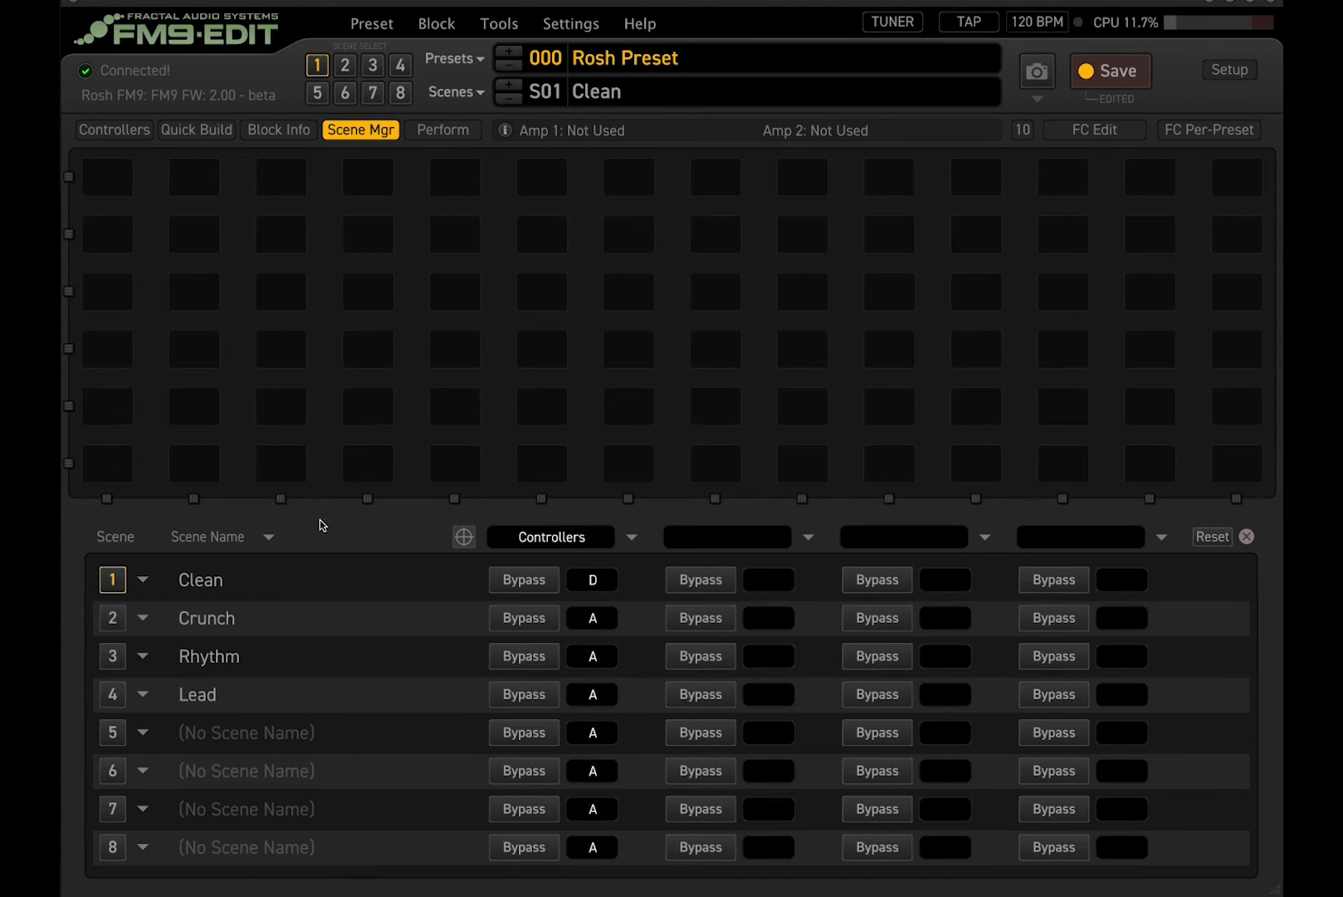
click(374, 126)
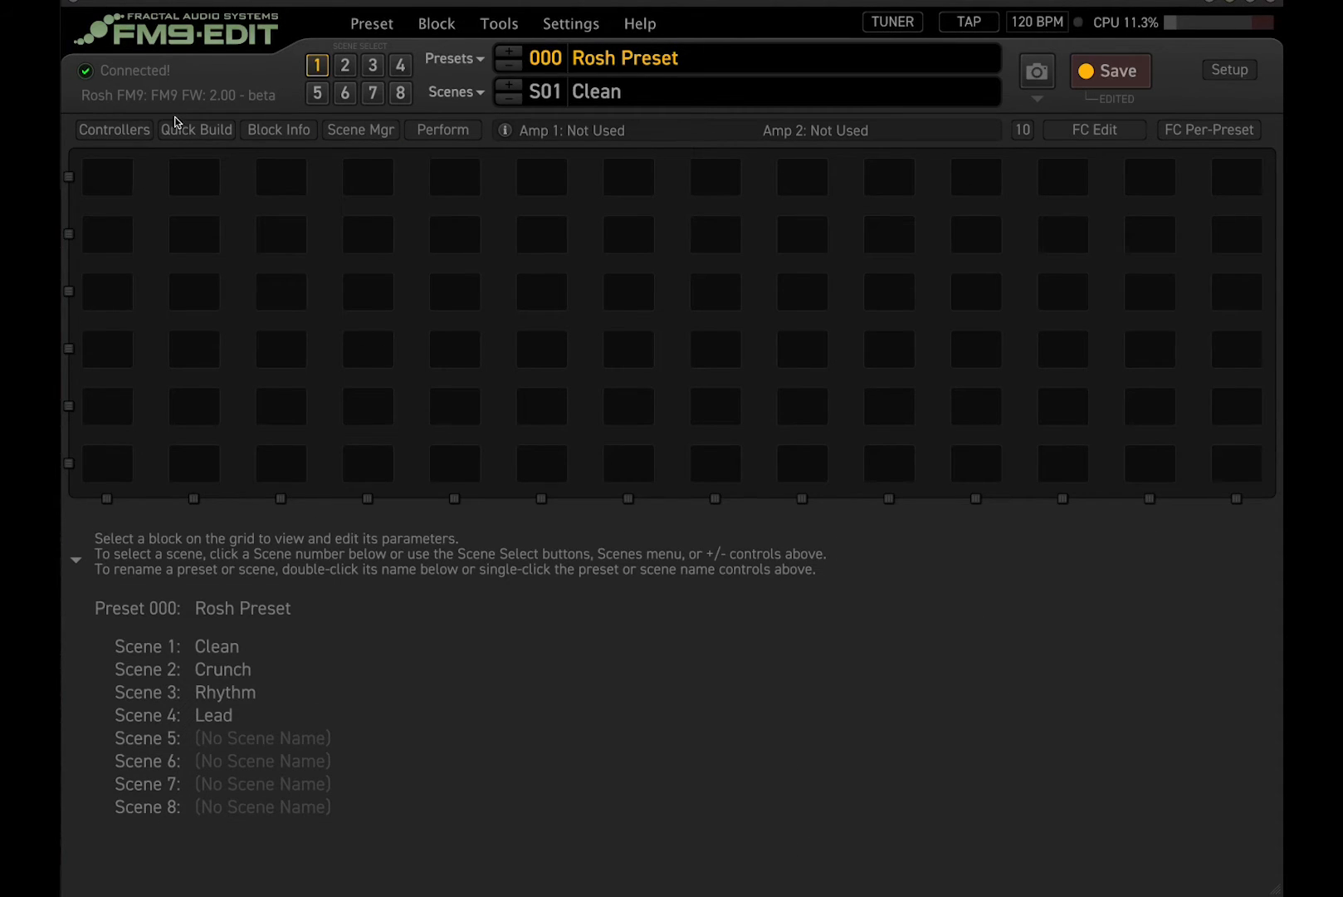
Place Input 1 in column 2 and Output 1 in column 13 of the grid's third row, and connect them with a cable.
click(202, 131)
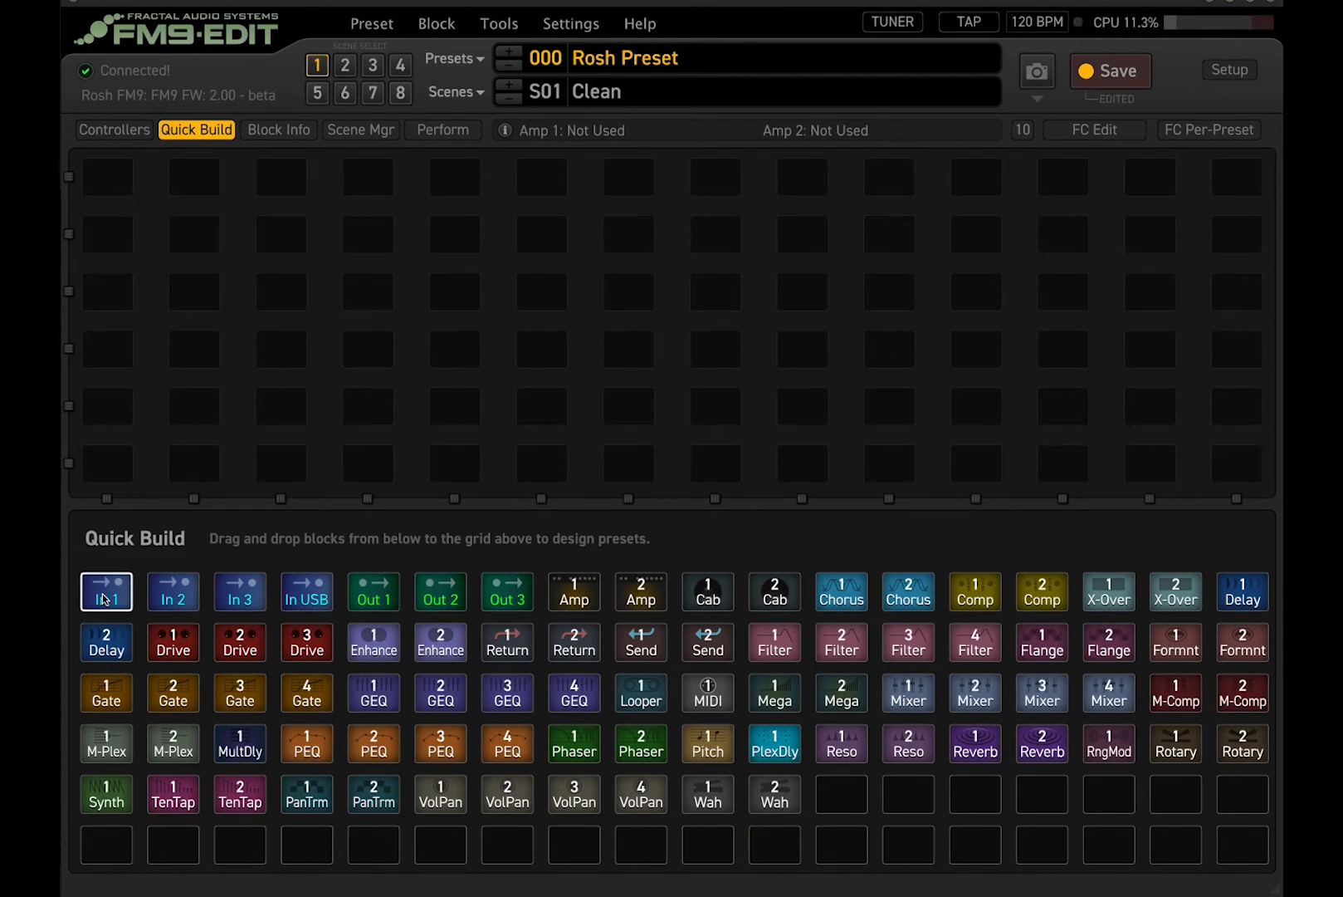
drag(106, 591, 187, 294)
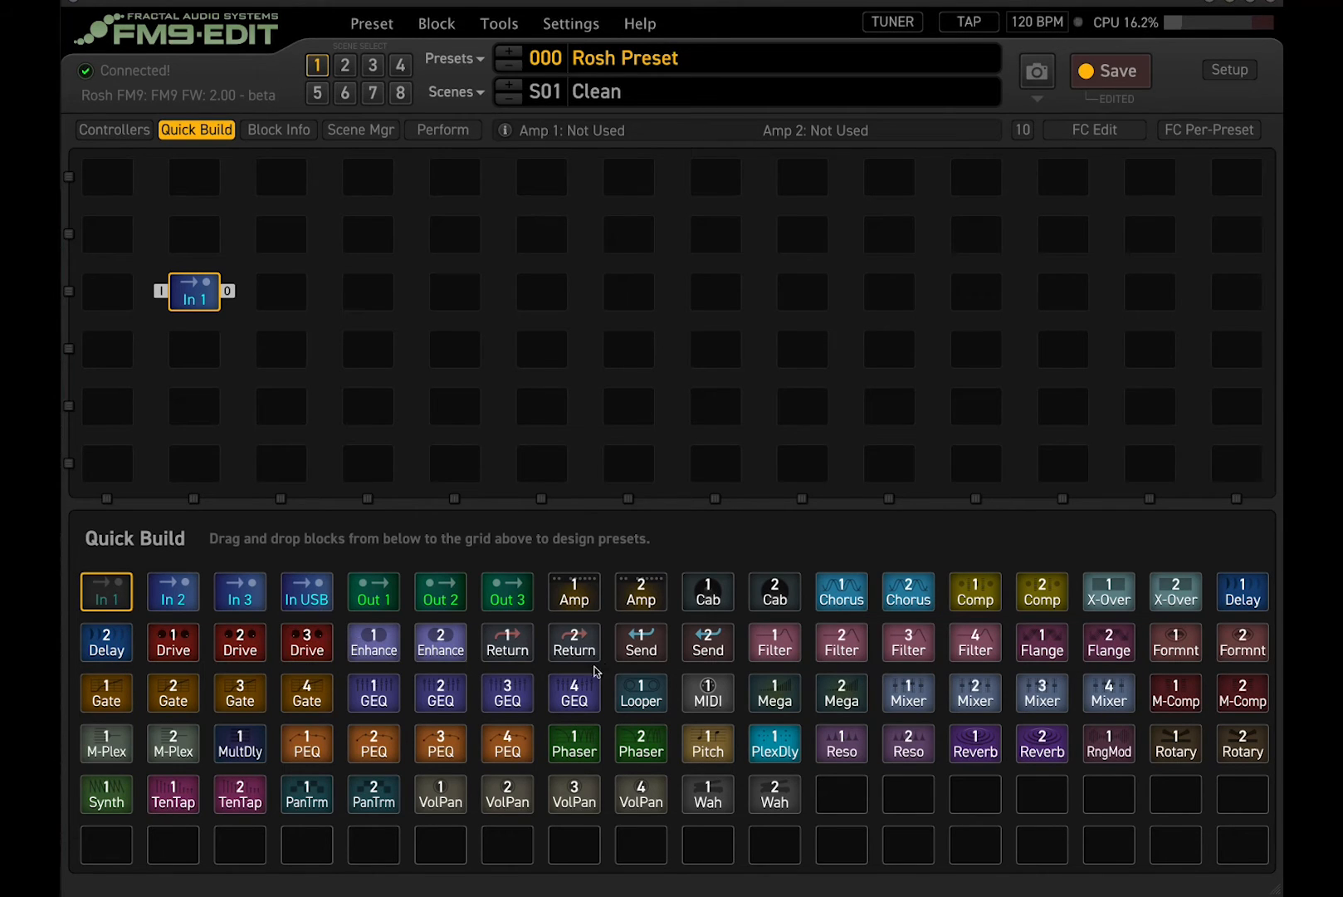
drag(373, 591, 1134, 302)
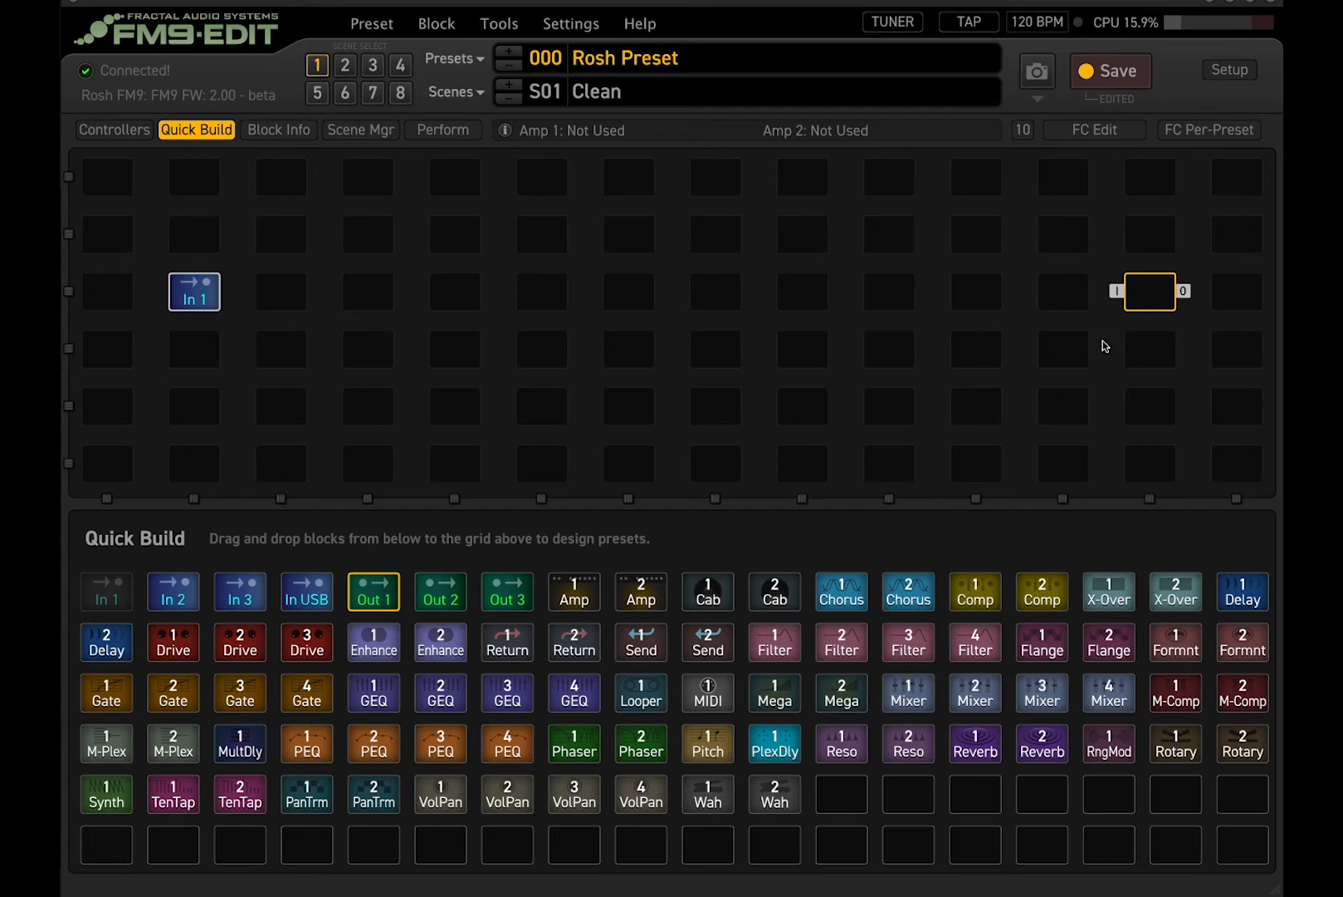
click(229, 291)
click(1118, 292)
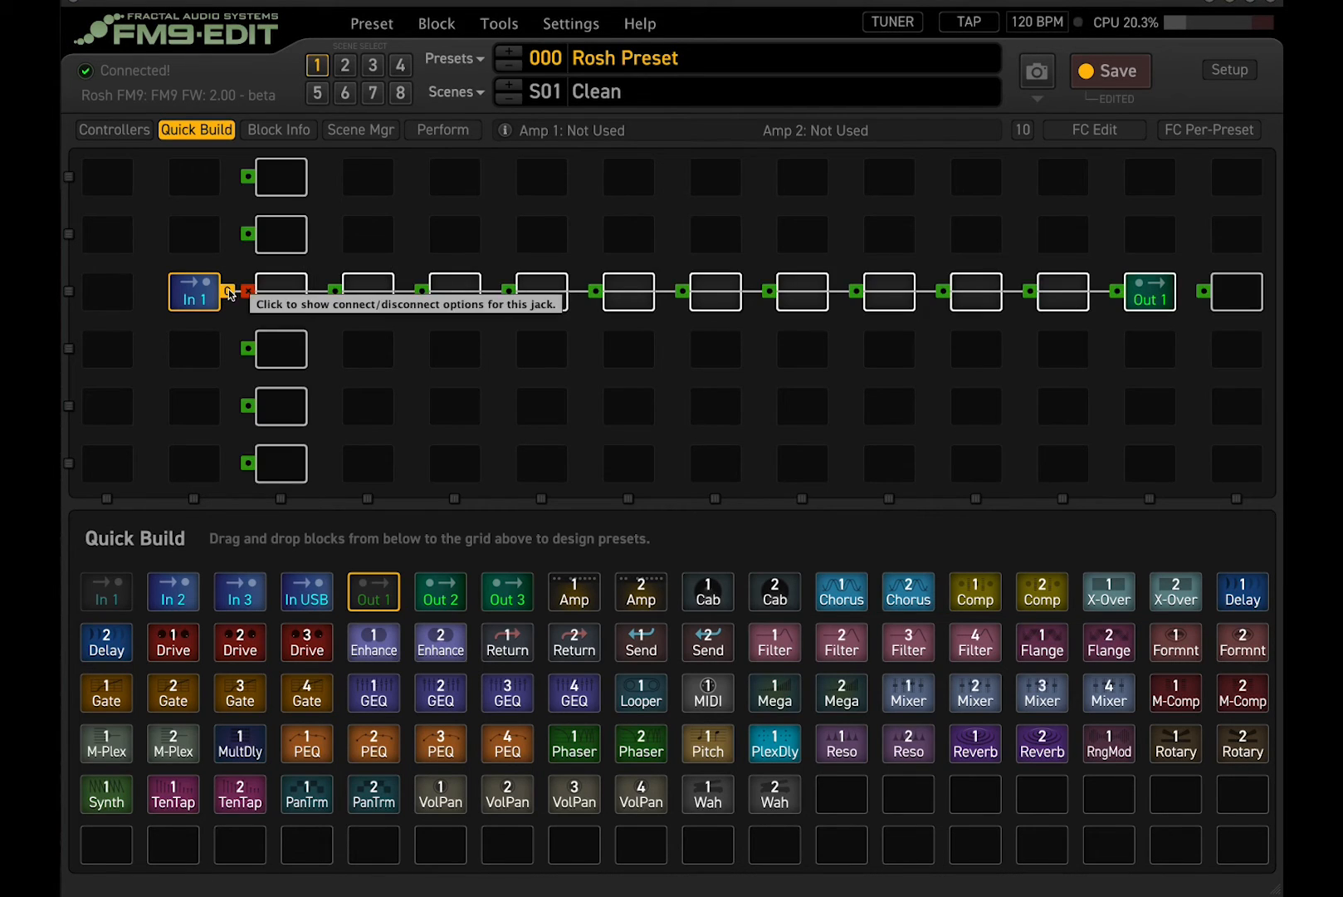
click(229, 292)
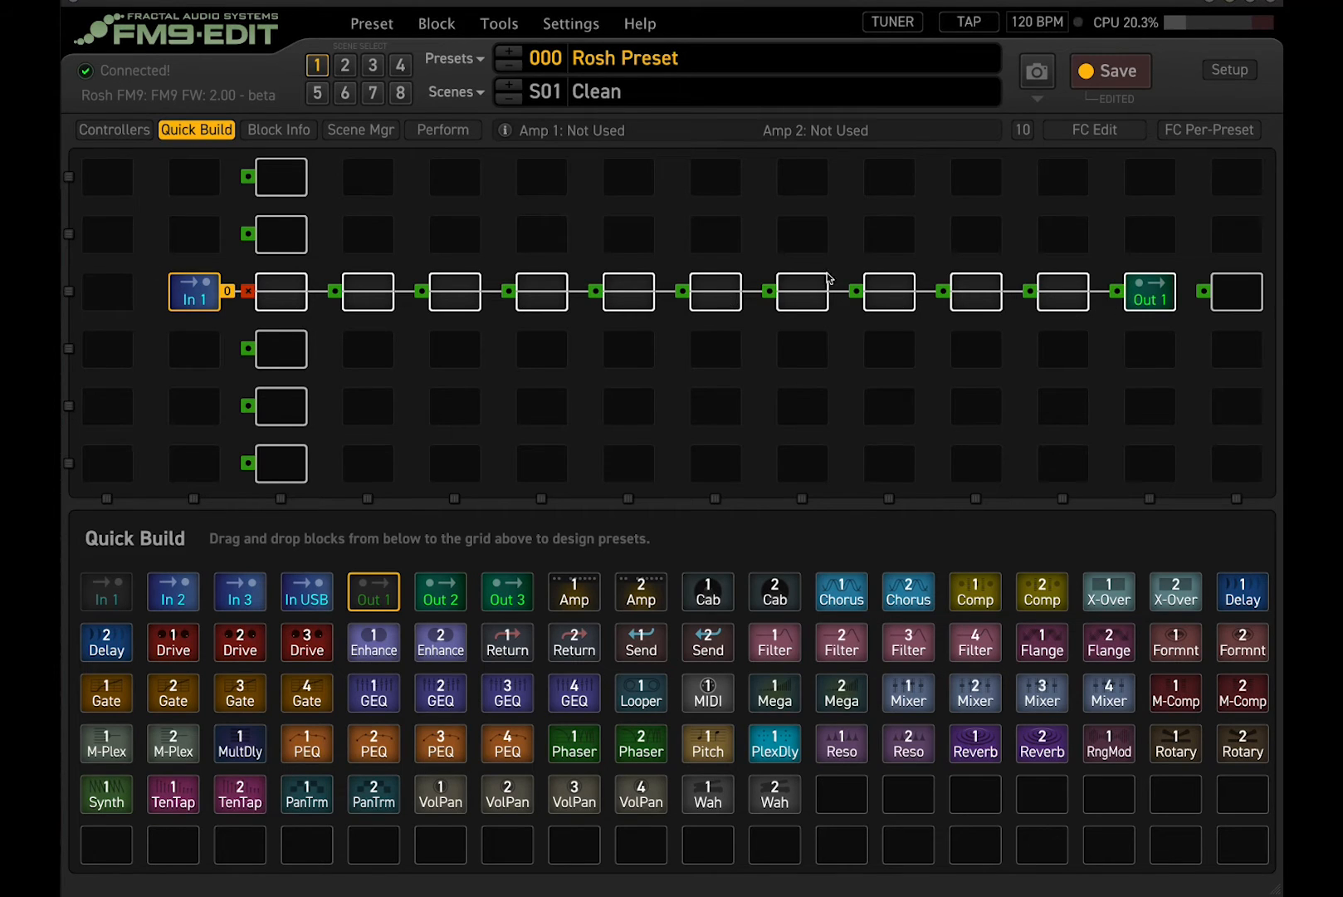
click(716, 234)
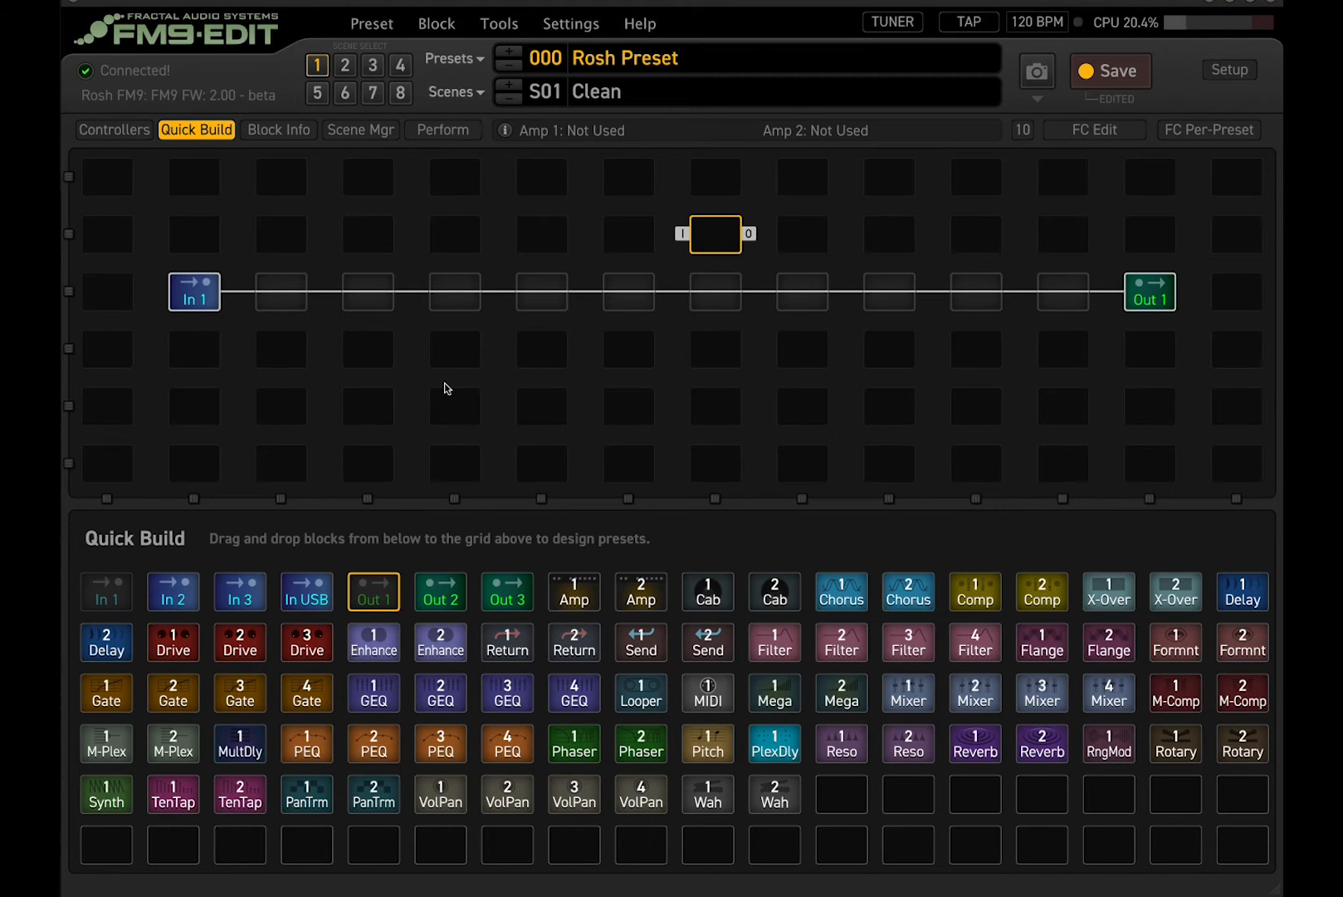
Add the Amp 1 and Cab 1 blocks to columns 6 and 7 of the signal path and display the amp's parameters.
drag(588, 572, 553, 289)
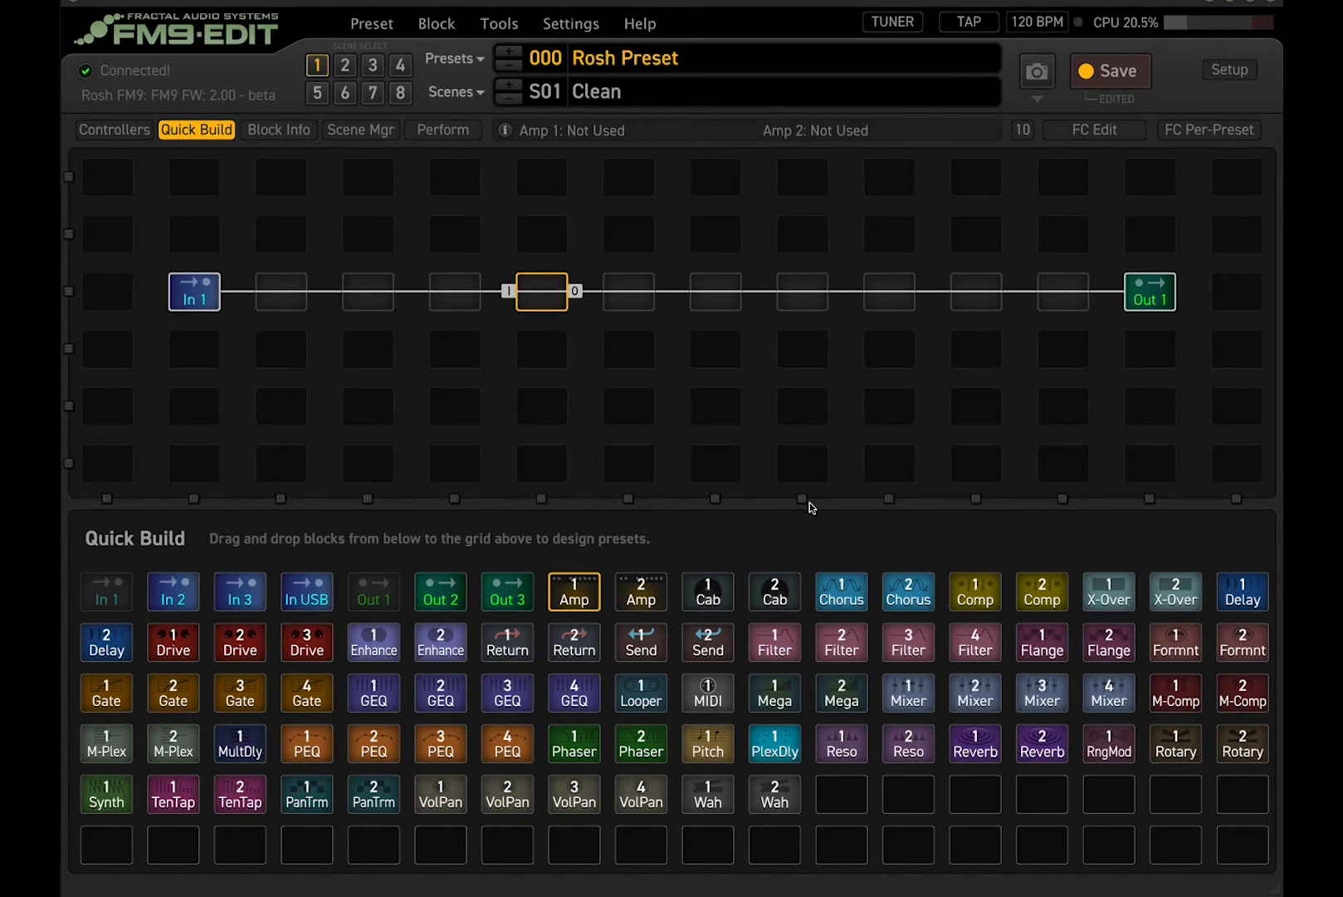
drag(707, 591, 633, 301)
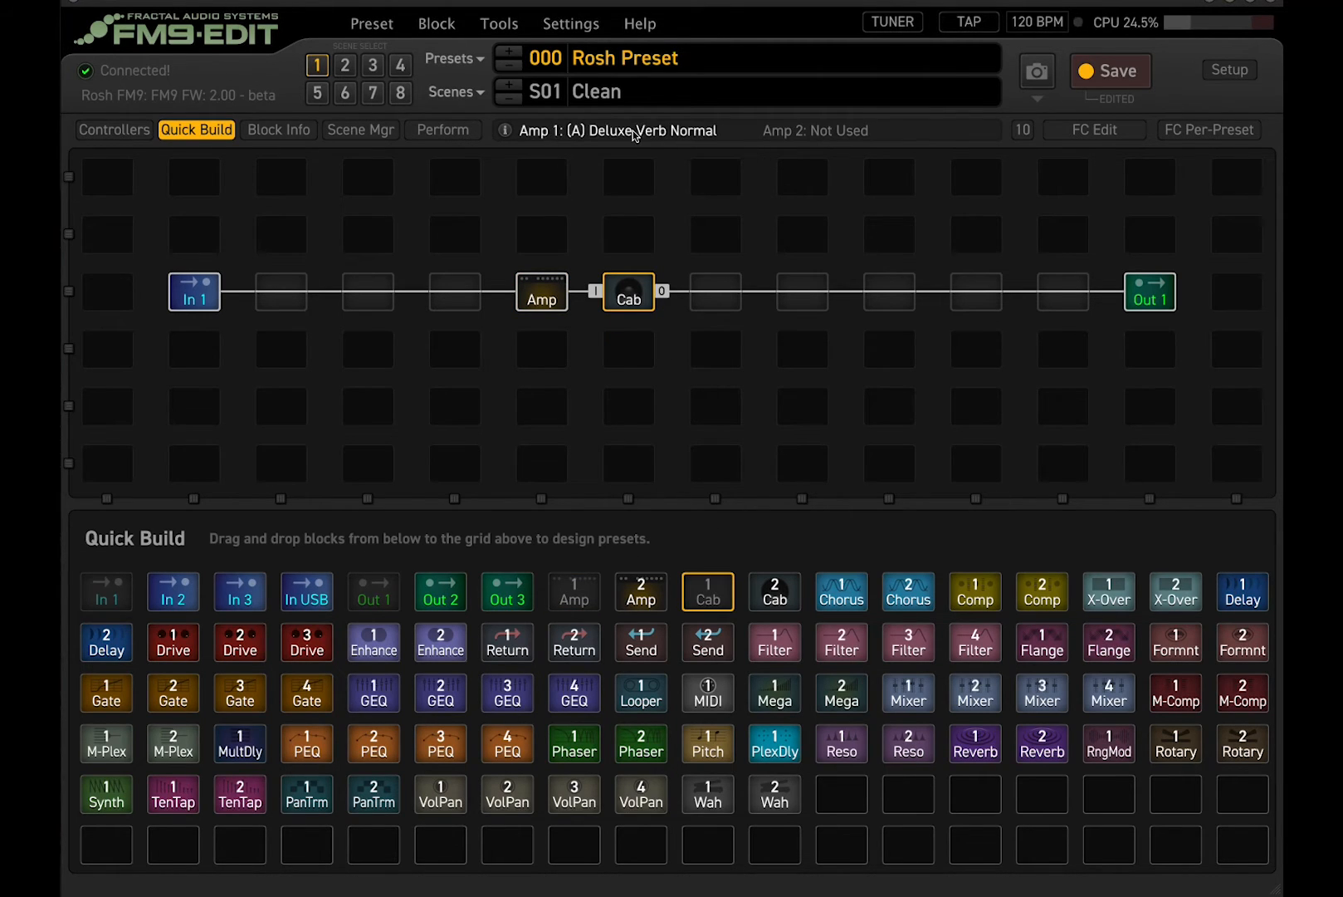
click(632, 299)
click(541, 295)
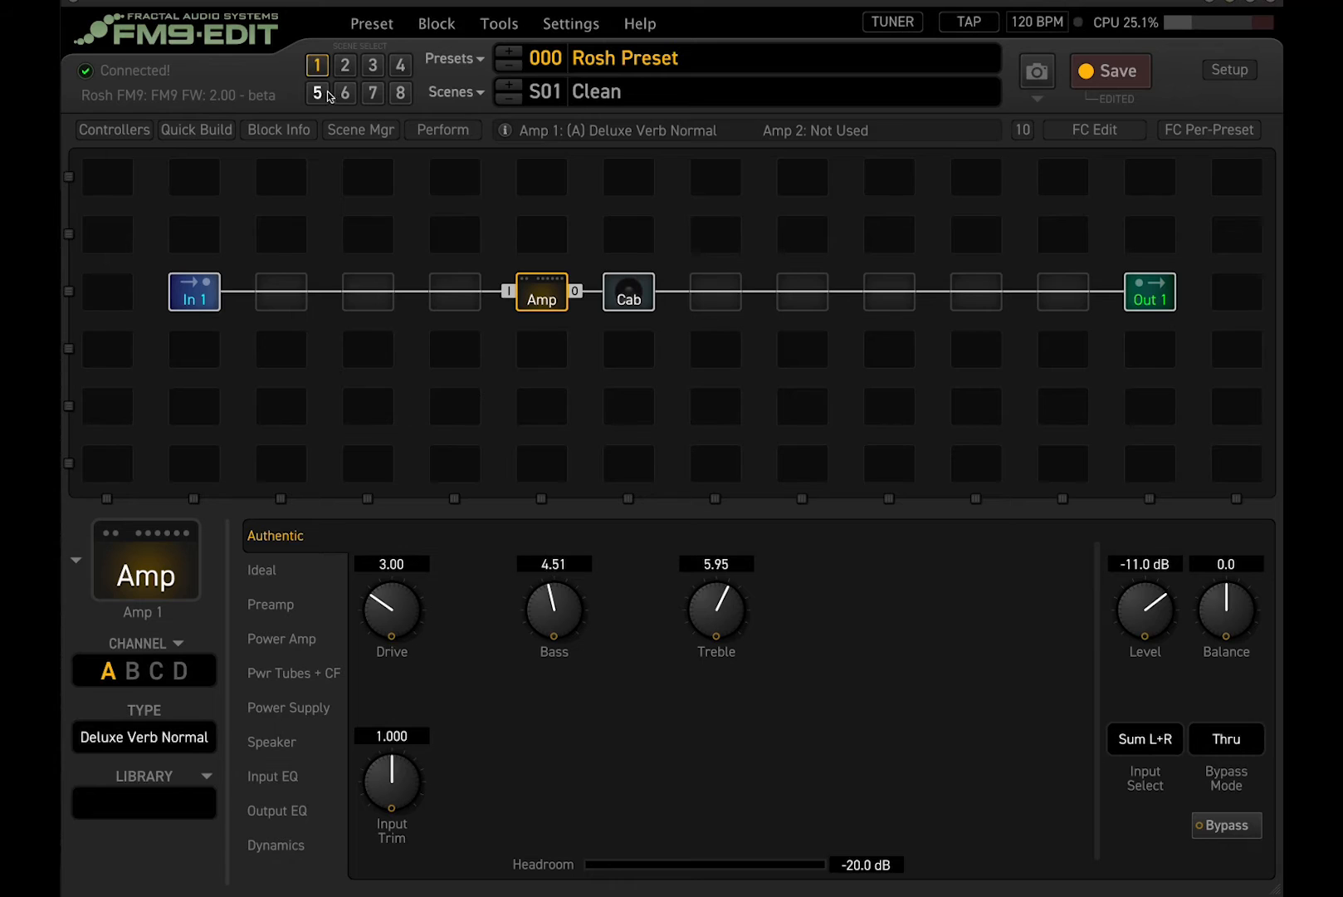
Look up where the Amp block's current channel can be reset, without applying the reset.
right_click(550, 301)
mouse_move(553, 304)
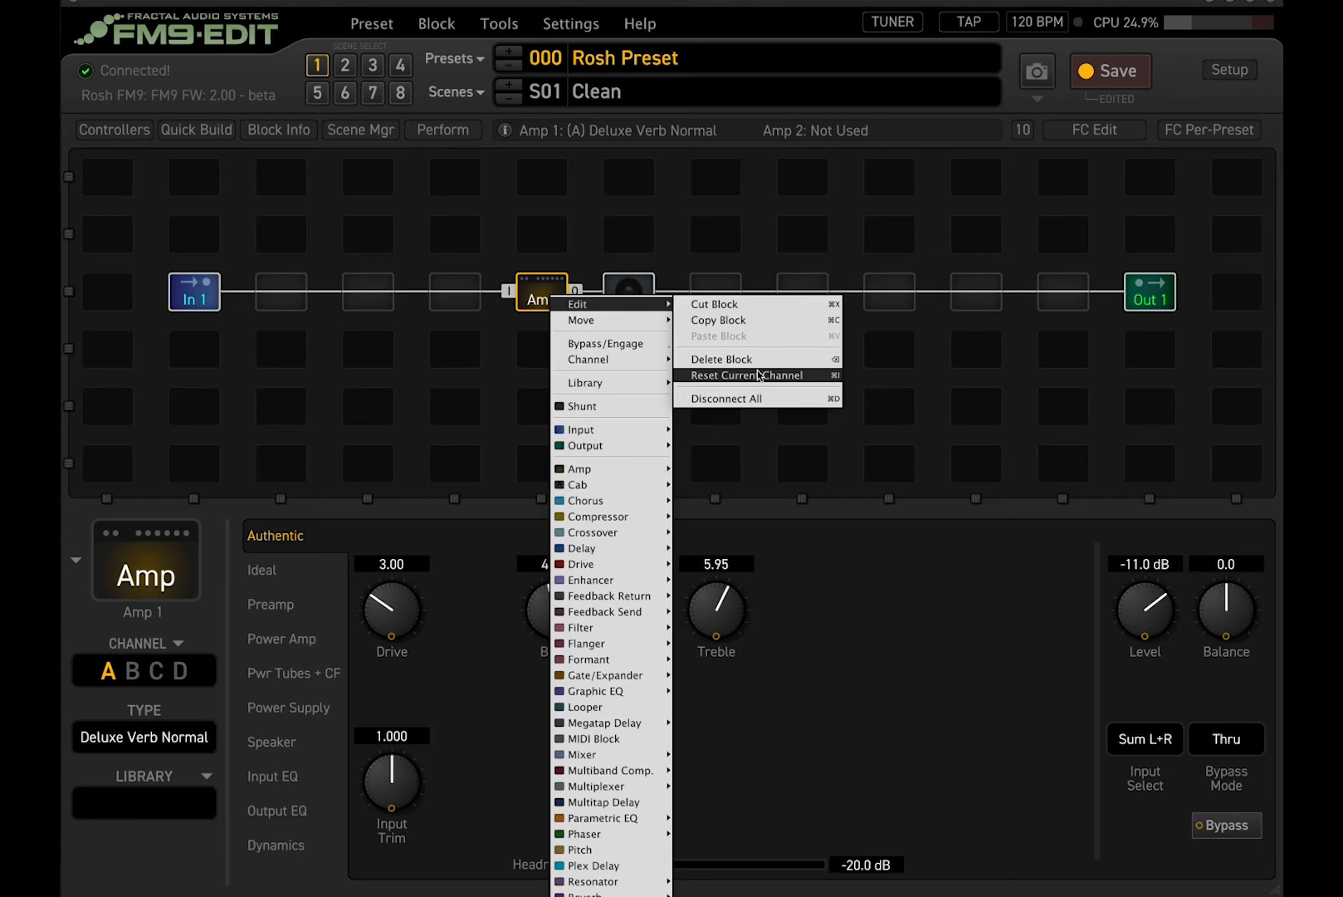
click(328, 383)
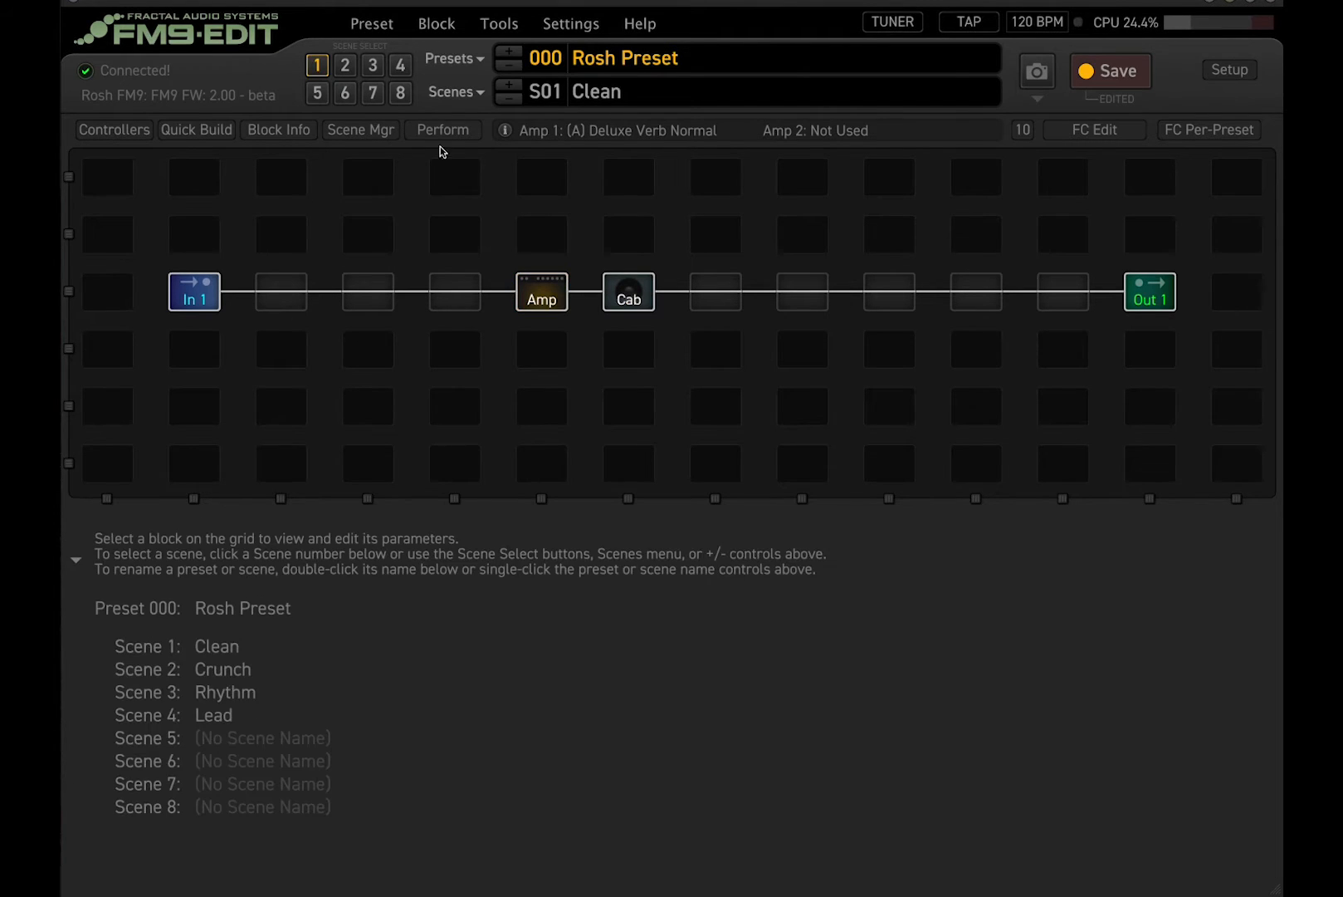
click(536, 297)
click(447, 23)
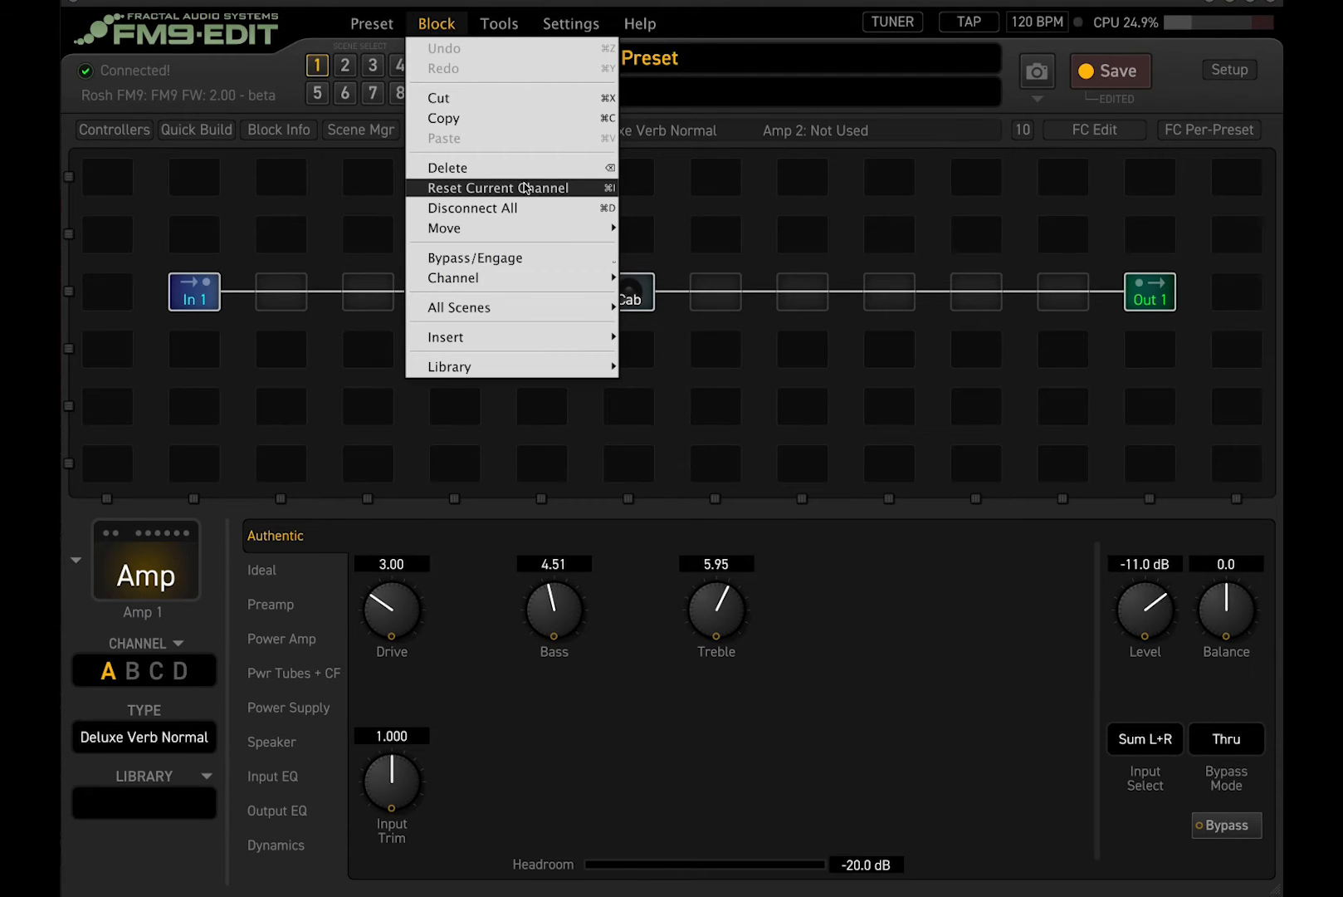
click(765, 221)
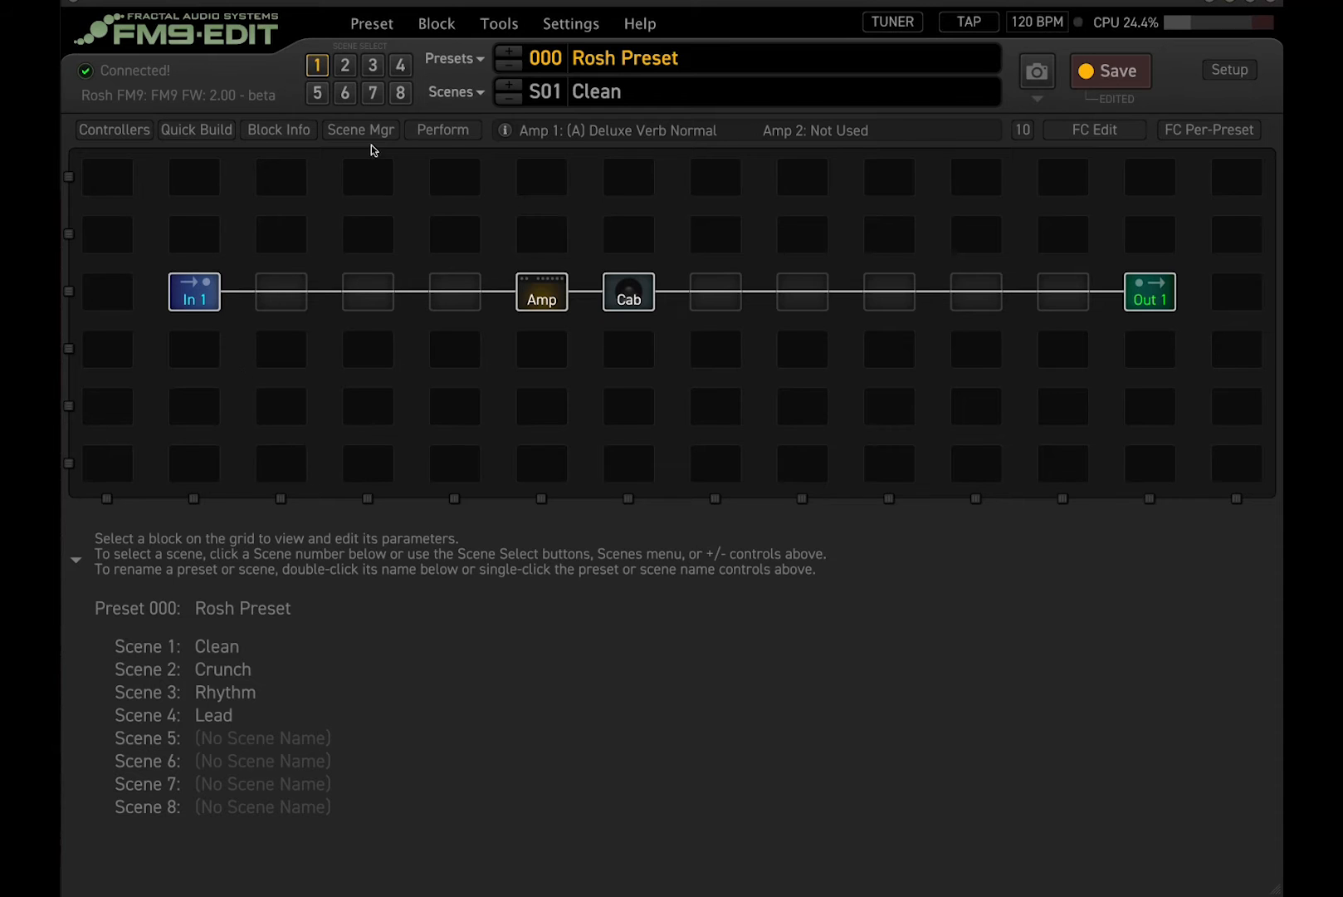
Add Drive 1 and Phaser 1 in columns 4 and 5 before the amp, and Delay 1 and Reverb 1 in columns 9 and 10 after the cab.
click(214, 130)
drag(173, 642, 390, 299)
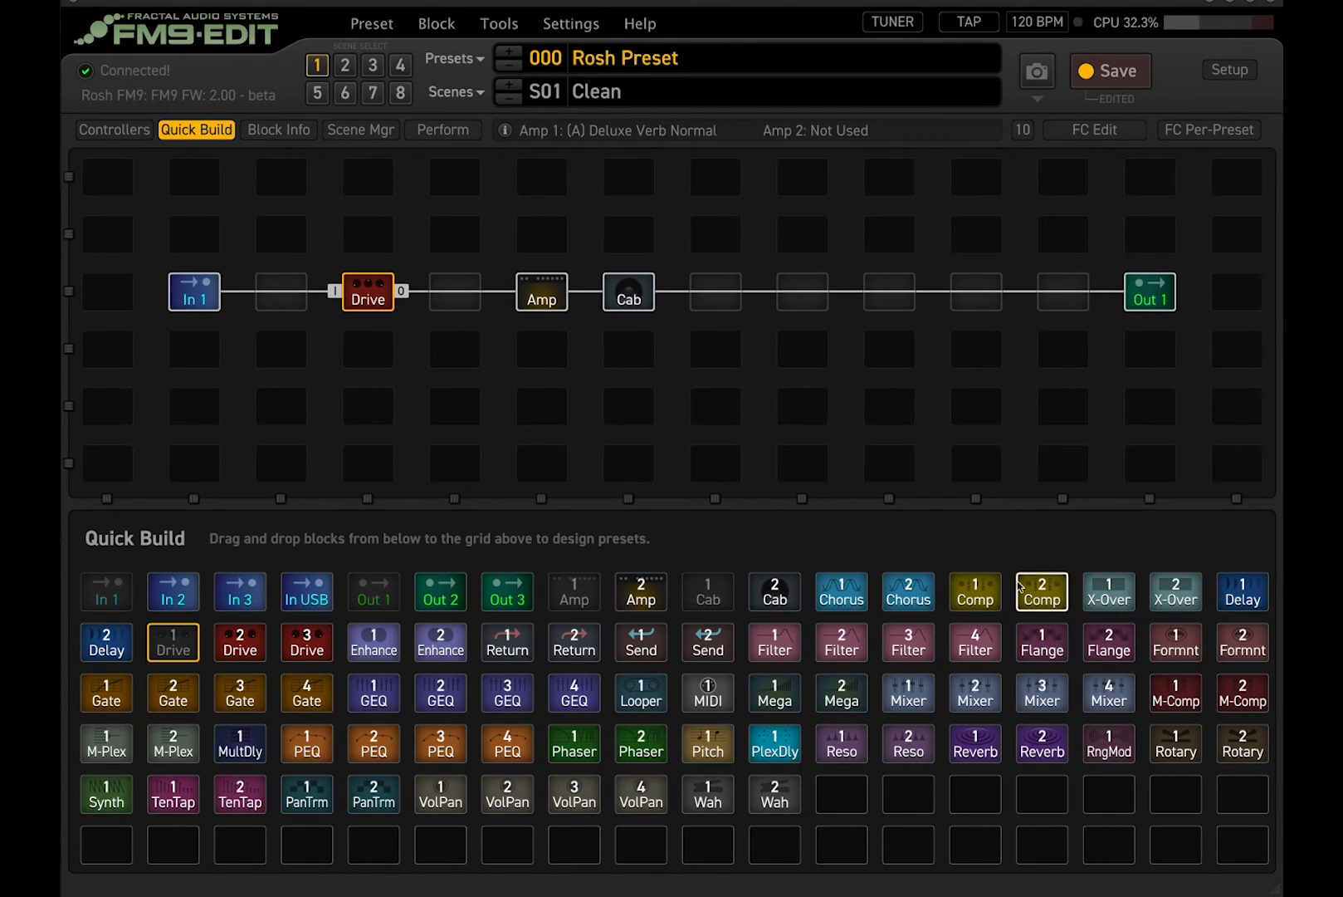
drag(1251, 604, 802, 297)
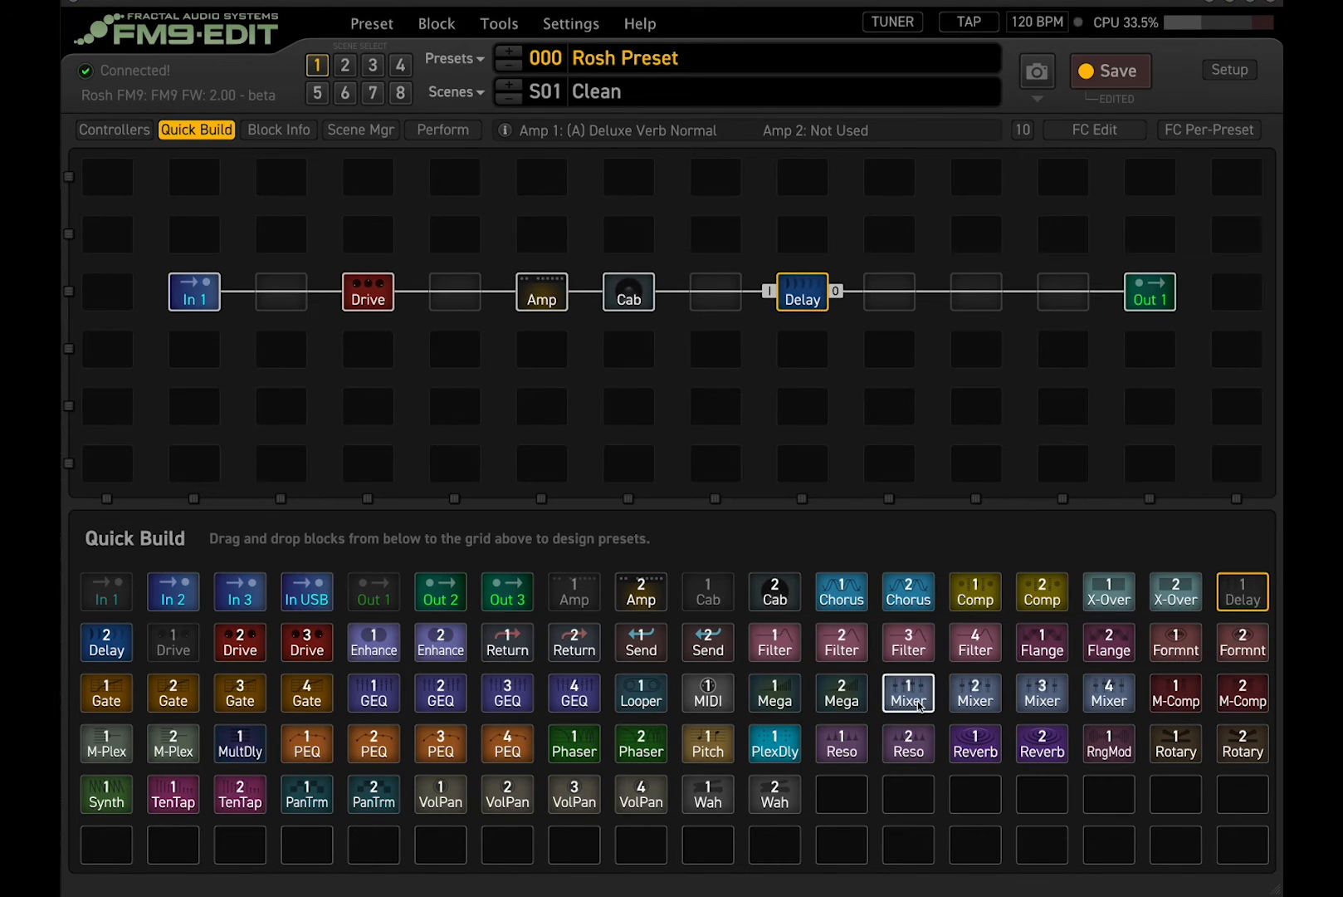
drag(986, 756, 896, 328)
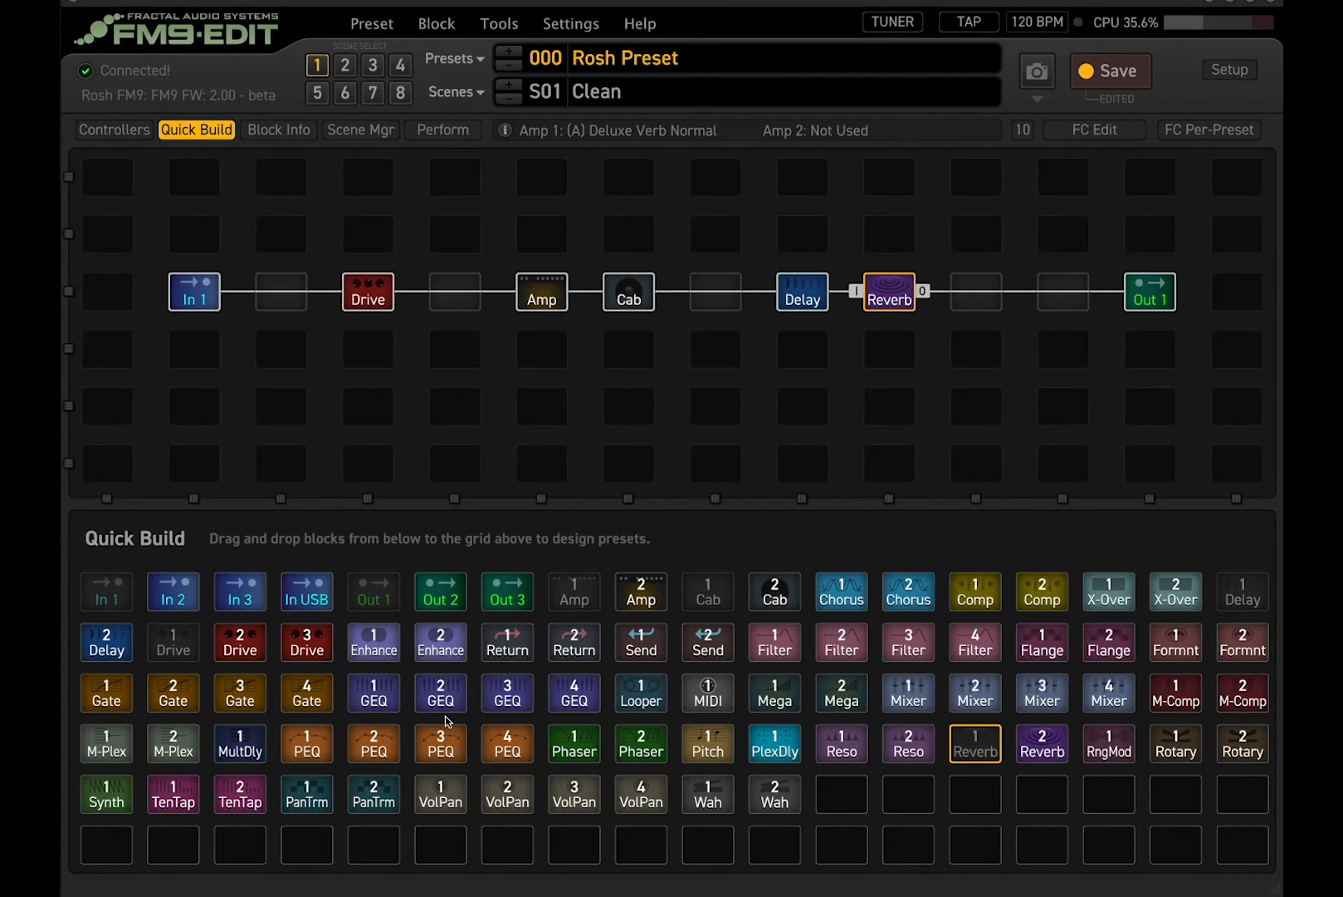
drag(548, 741, 455, 297)
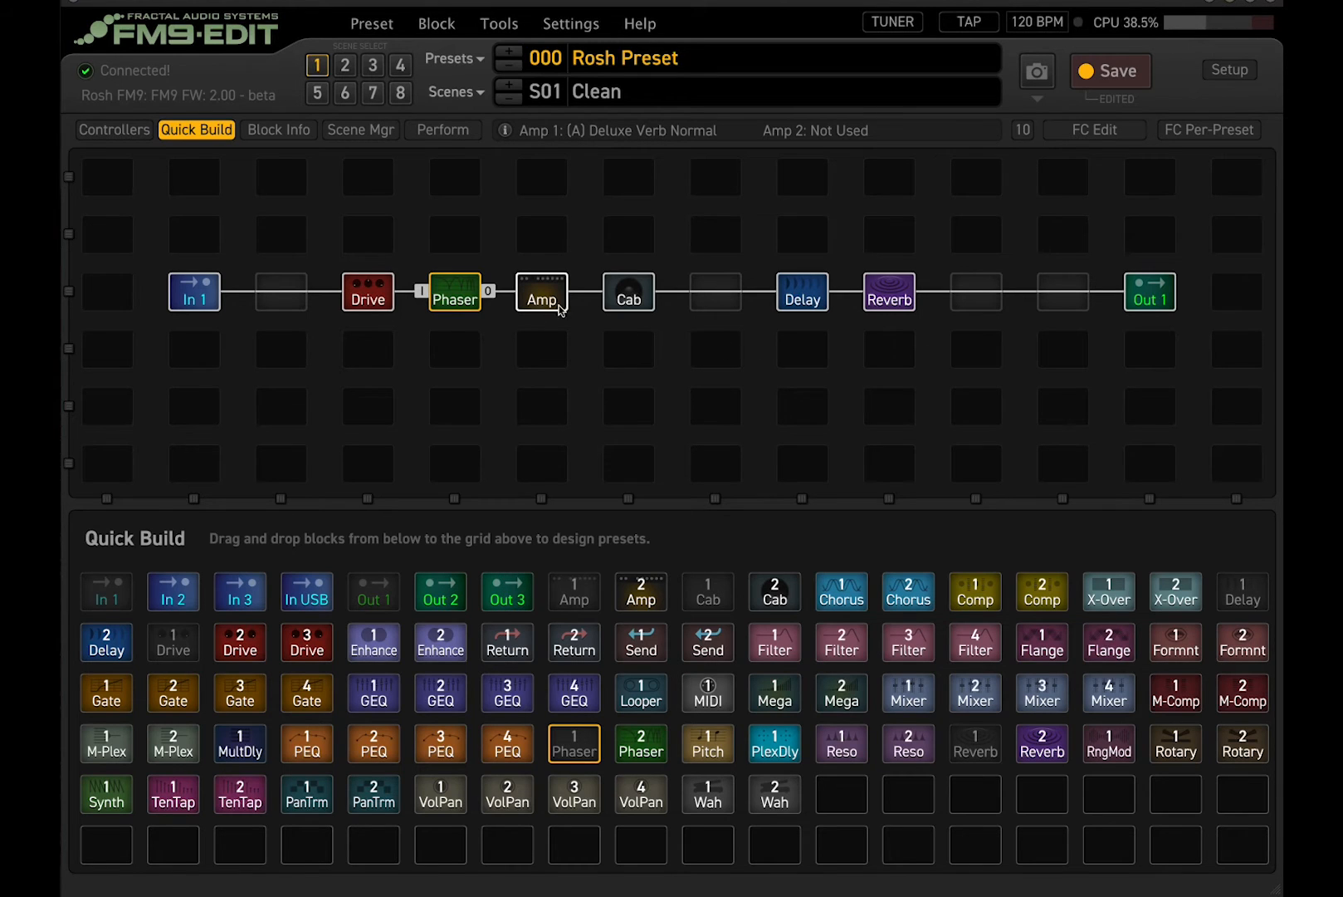
click(218, 133)
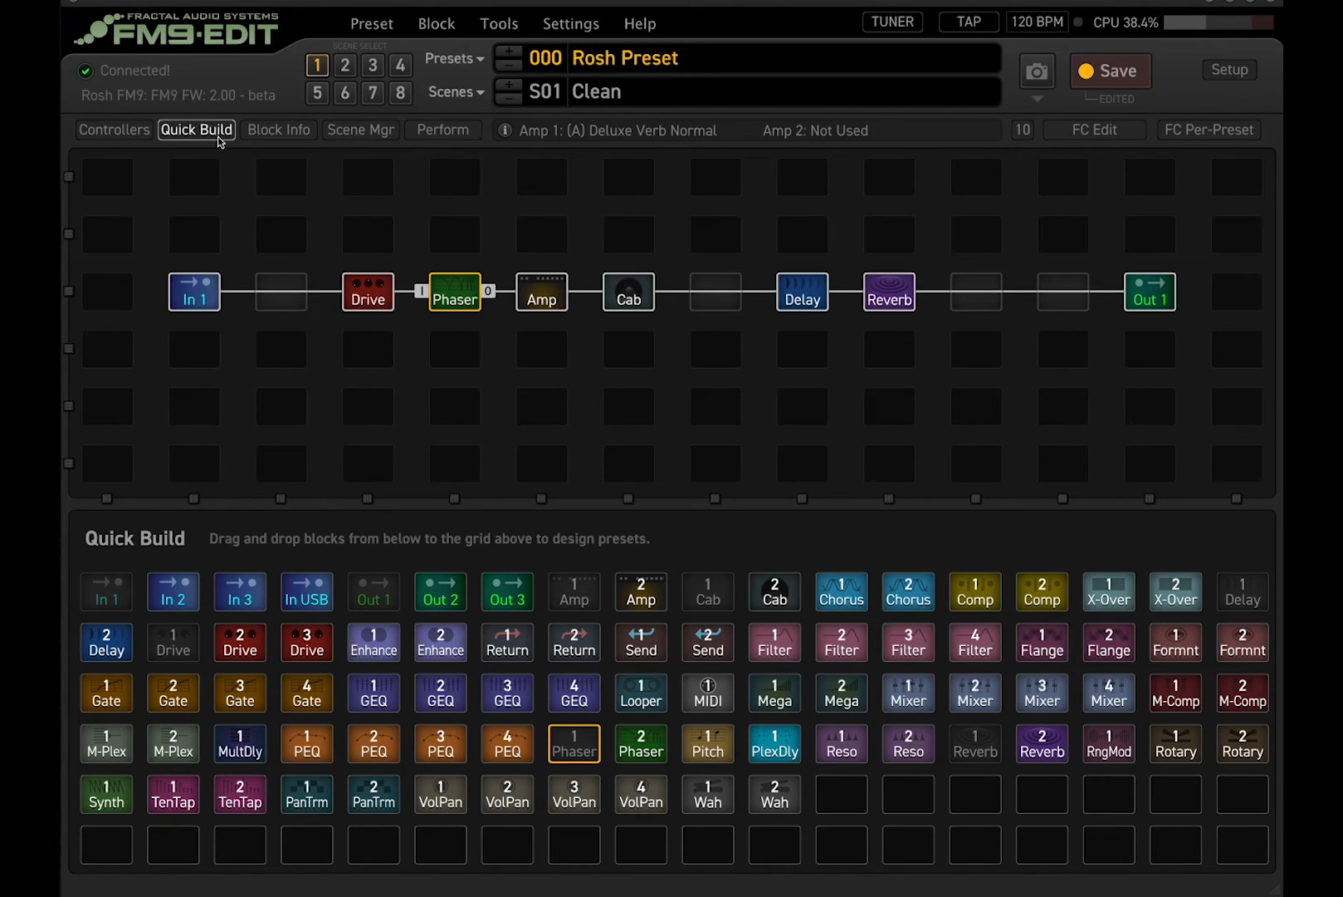
Rename scene 1 as Clean A.
click(778, 92)
click(778, 92)
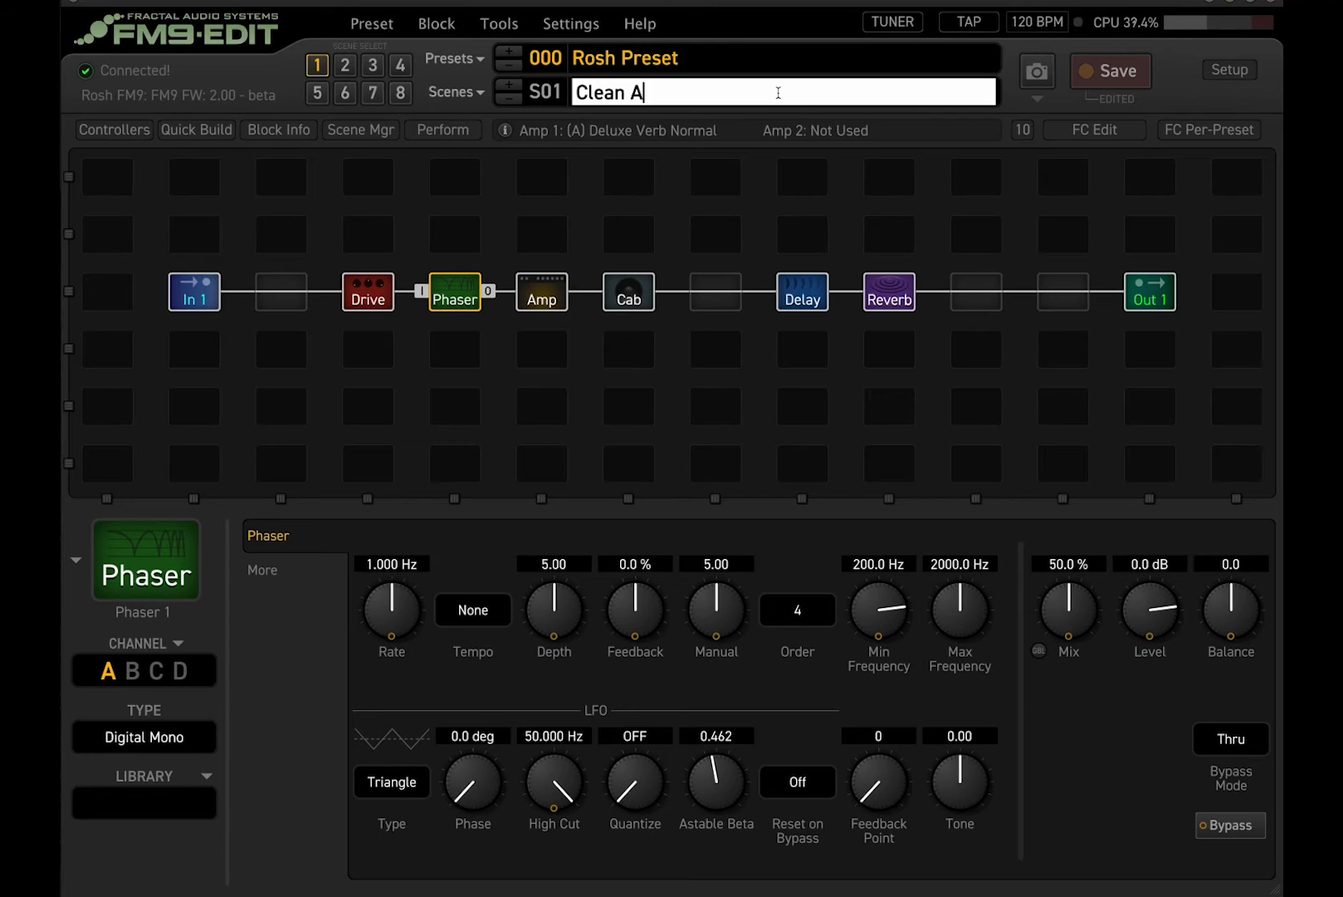
text(A)
key(Return)
click(636, 92)
click(636, 92)
Rename scene 2 as Crunch B and scene 3 as Rhythm C in the Scene Manager.
click(372, 138)
click(288, 616)
click(291, 619)
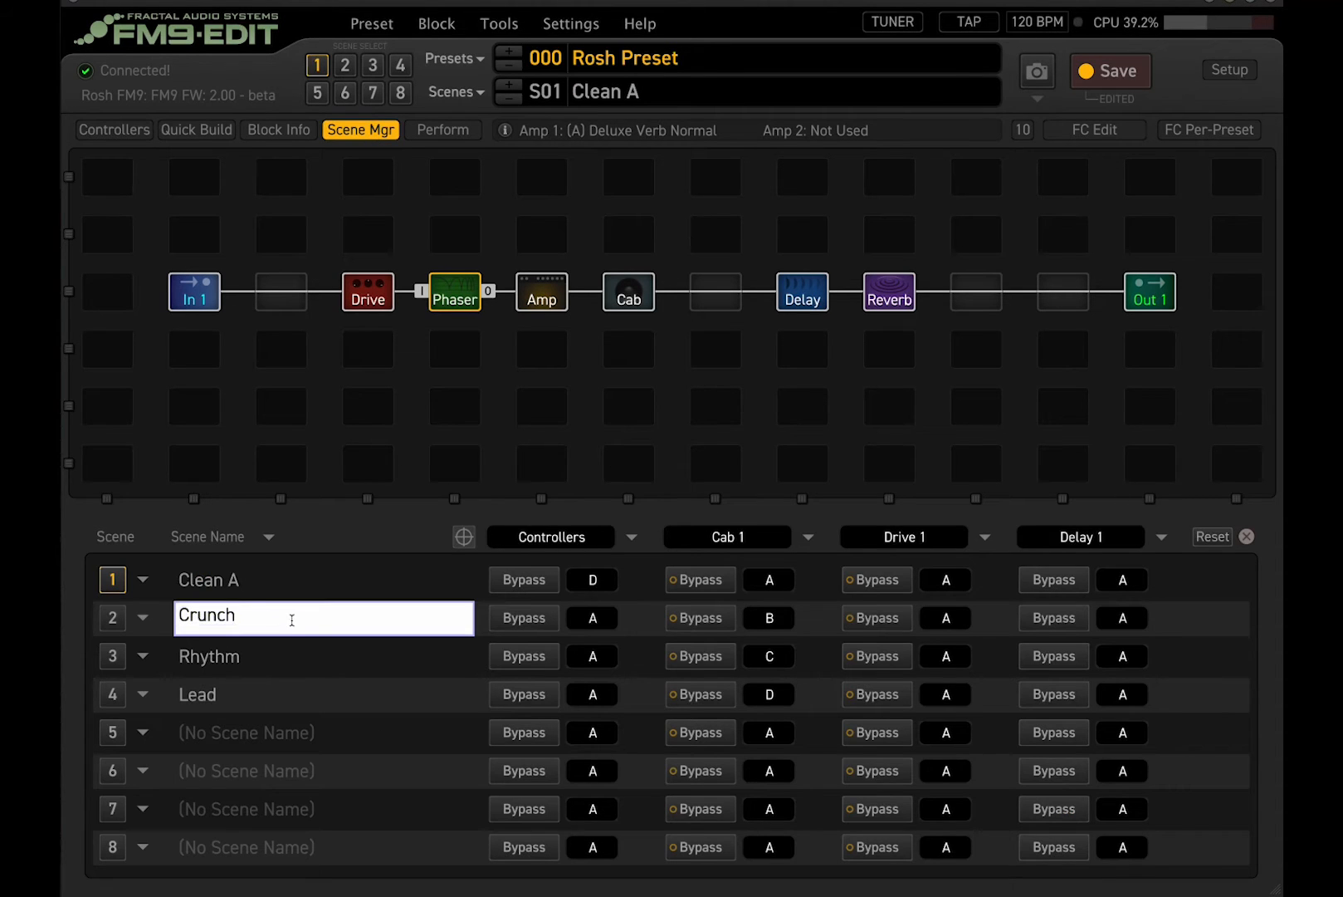
key(Return)
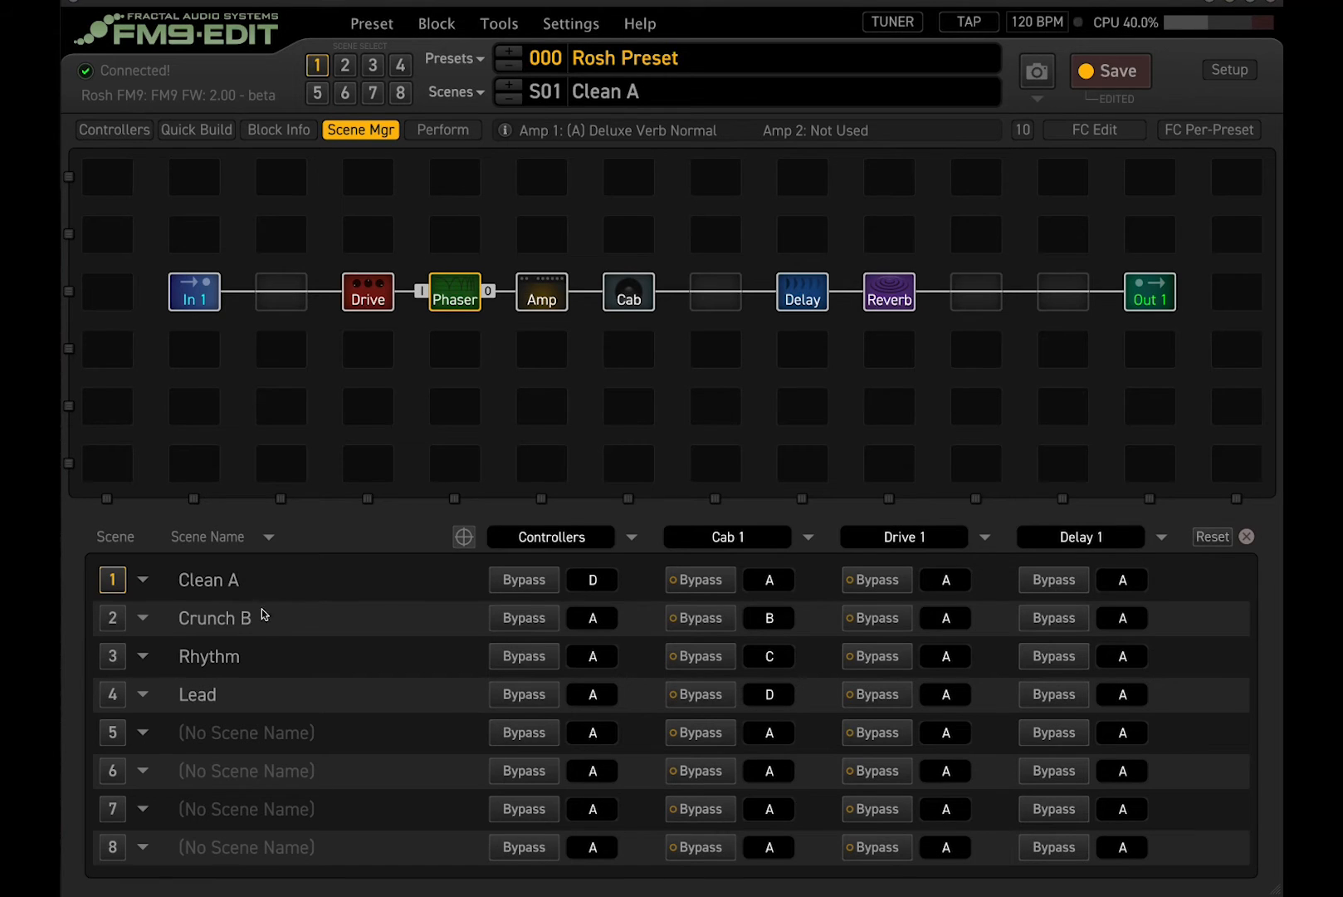
click(285, 657)
click(296, 659)
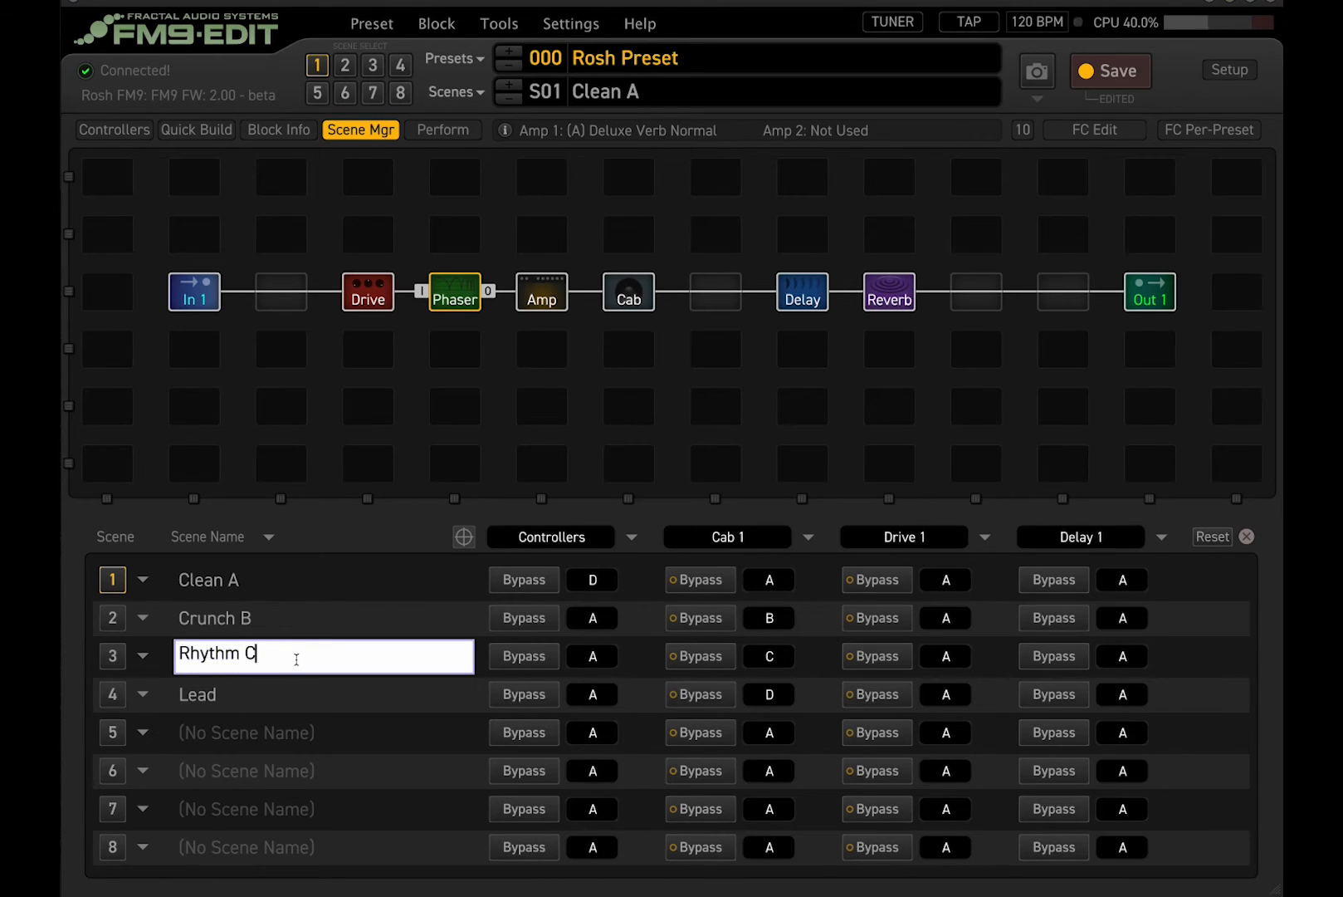
key(Escape)
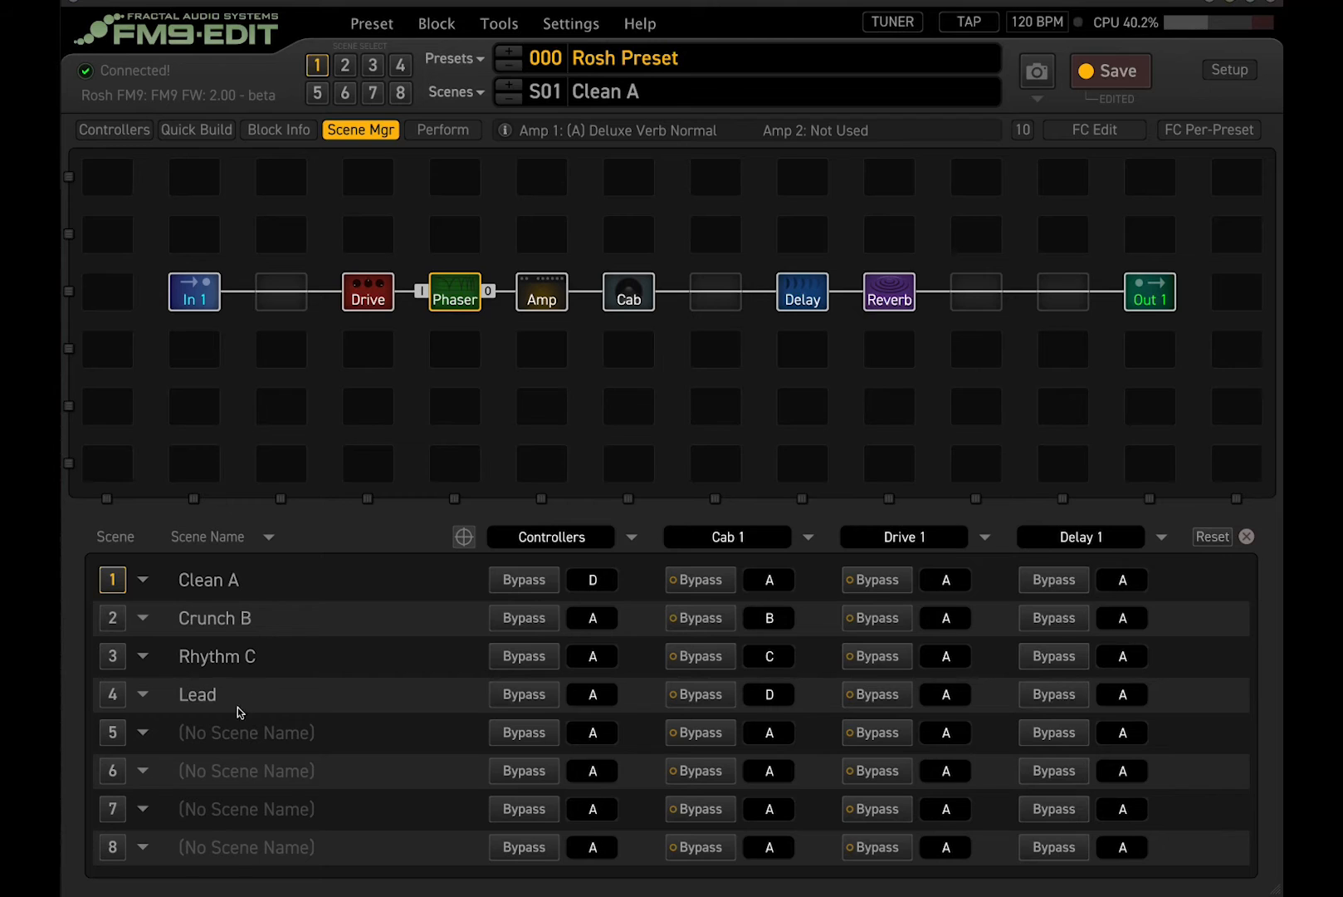
Rename scene 4 as Lead D in the Scene Manager.
click(271, 698)
click(307, 702)
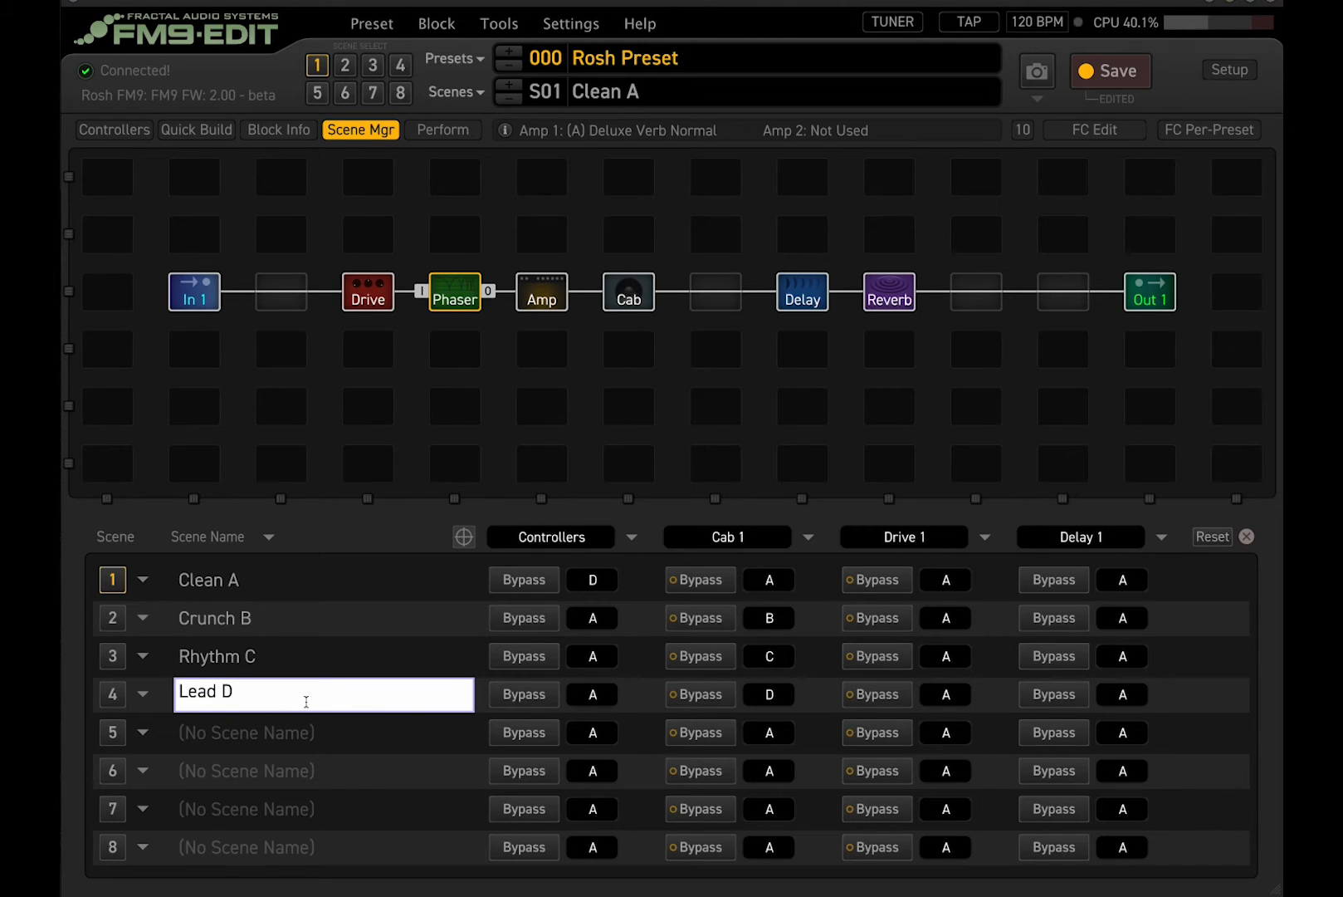
key(Escape)
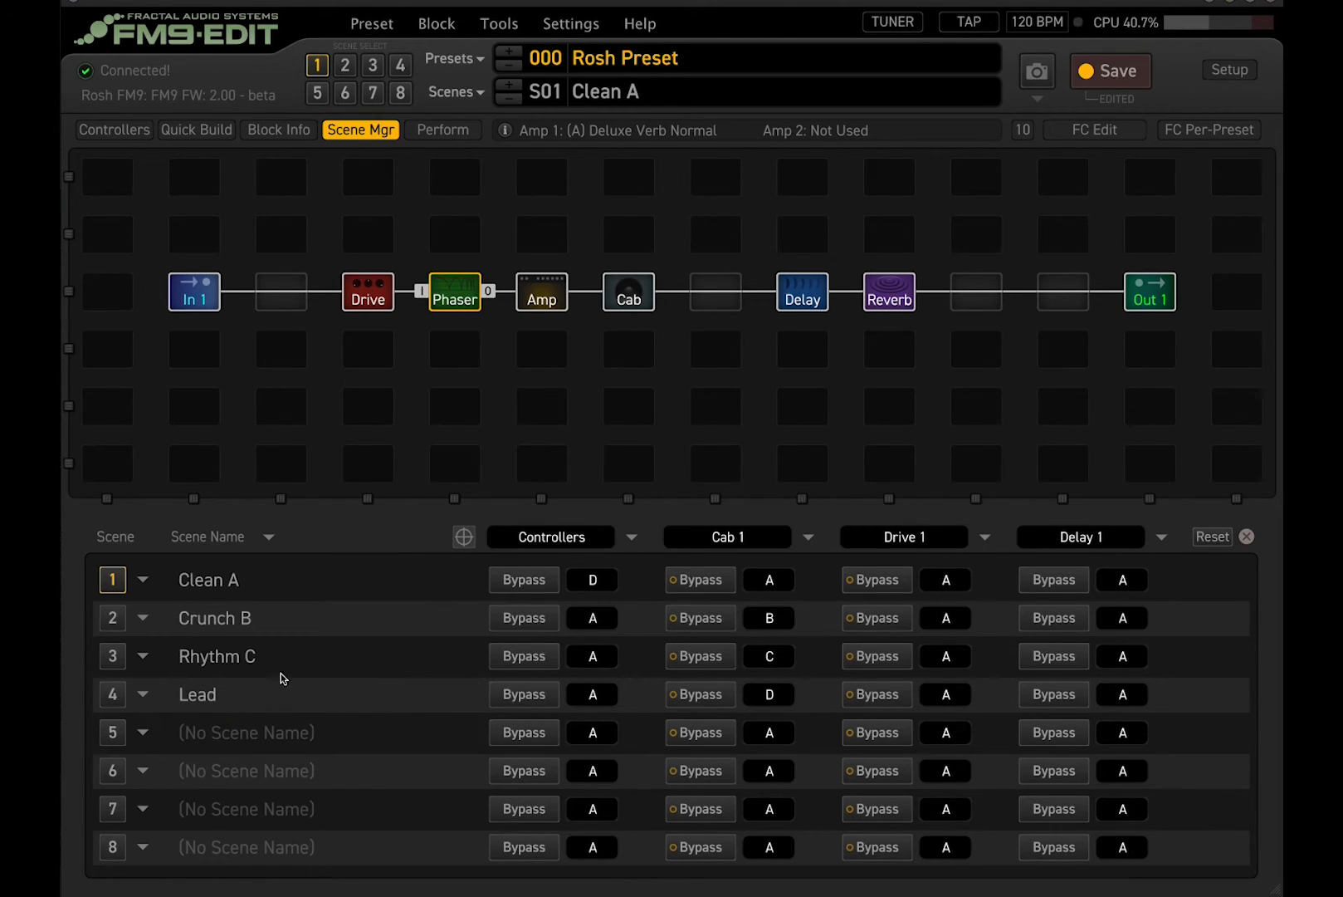
click(240, 701)
click(245, 696)
click(377, 413)
Reset the current channel of the Amp 1 block to its default settings.
click(556, 293)
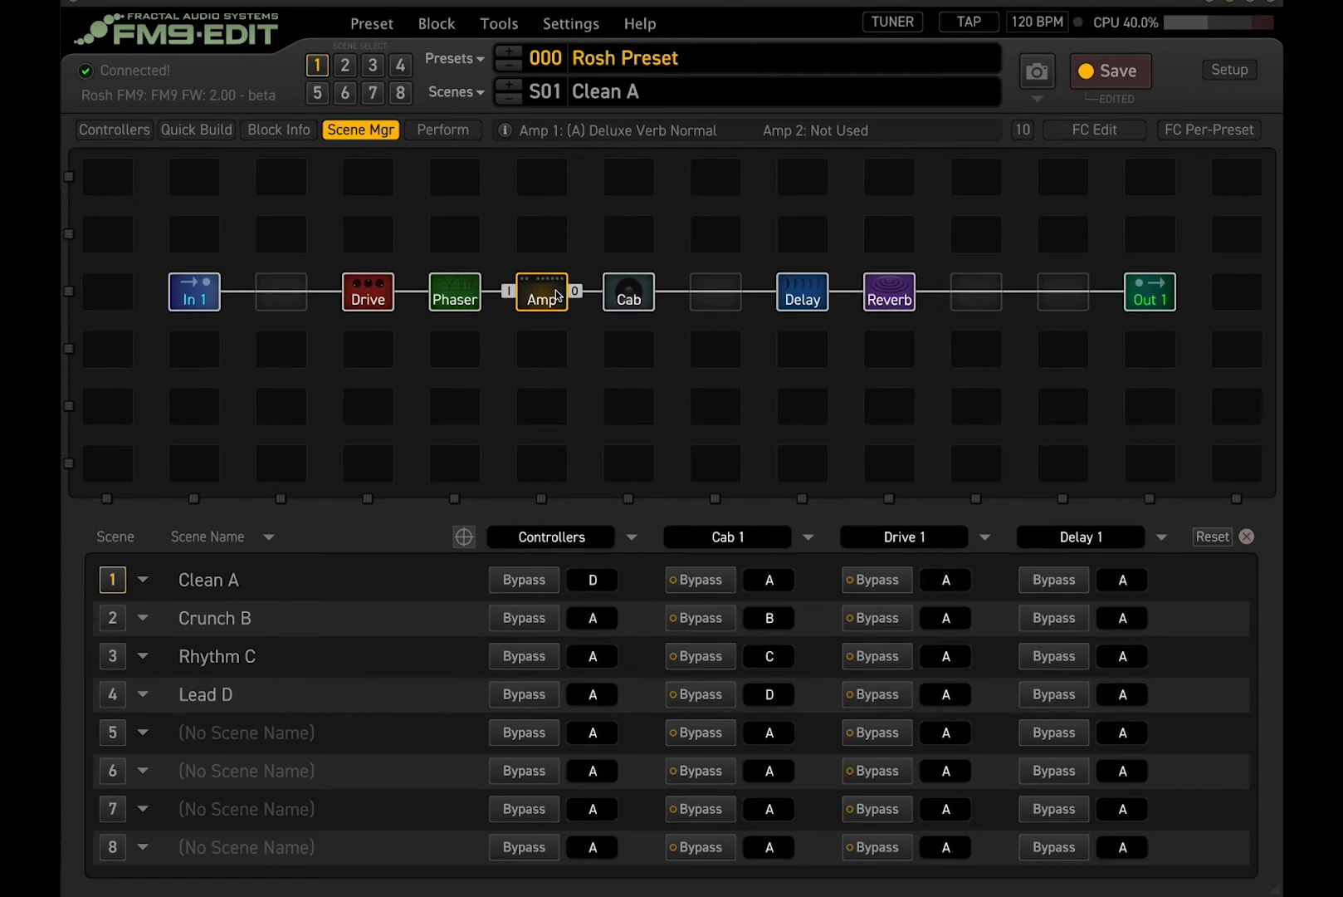
click(390, 131)
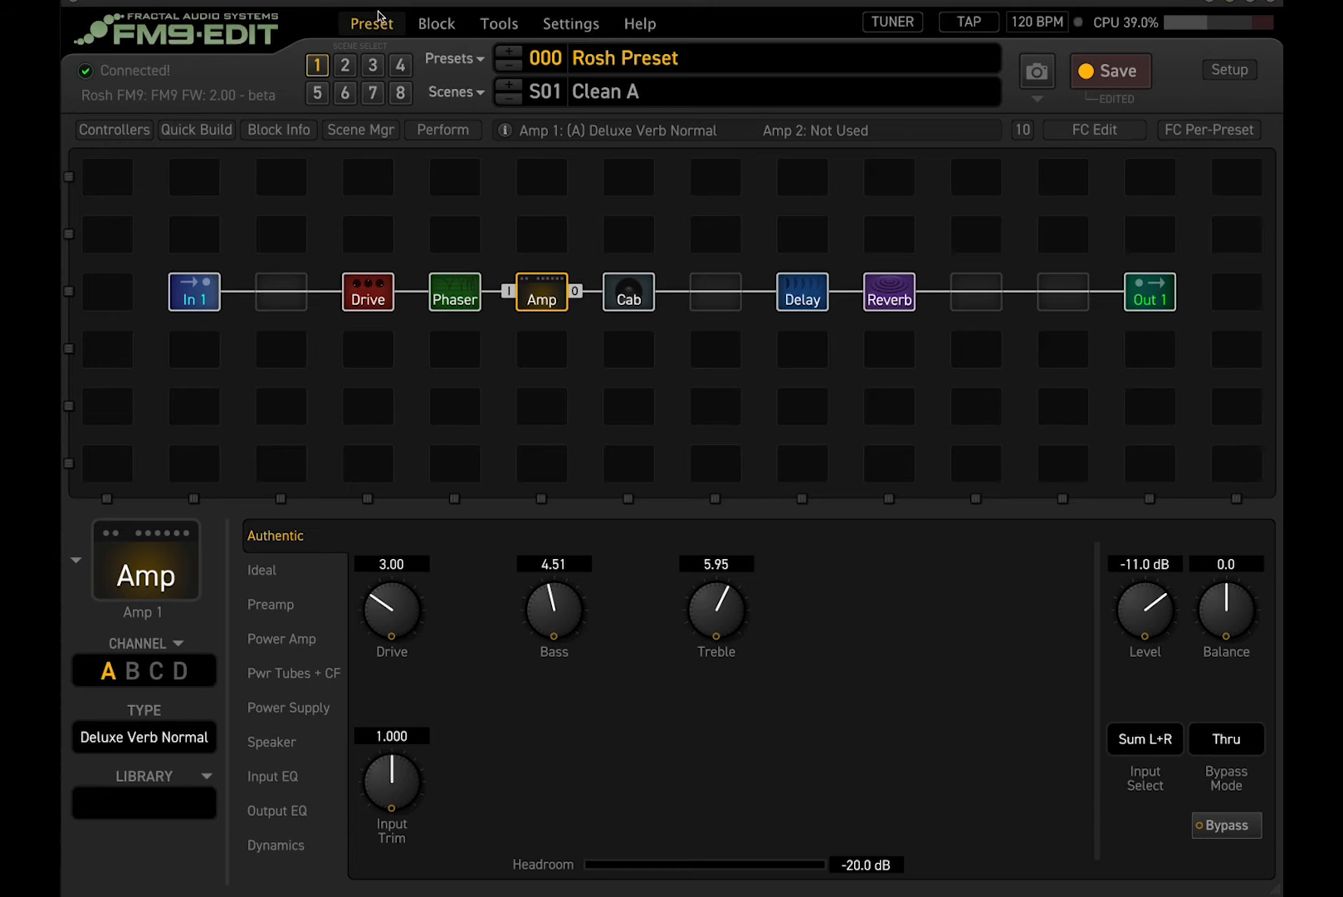
click(414, 33)
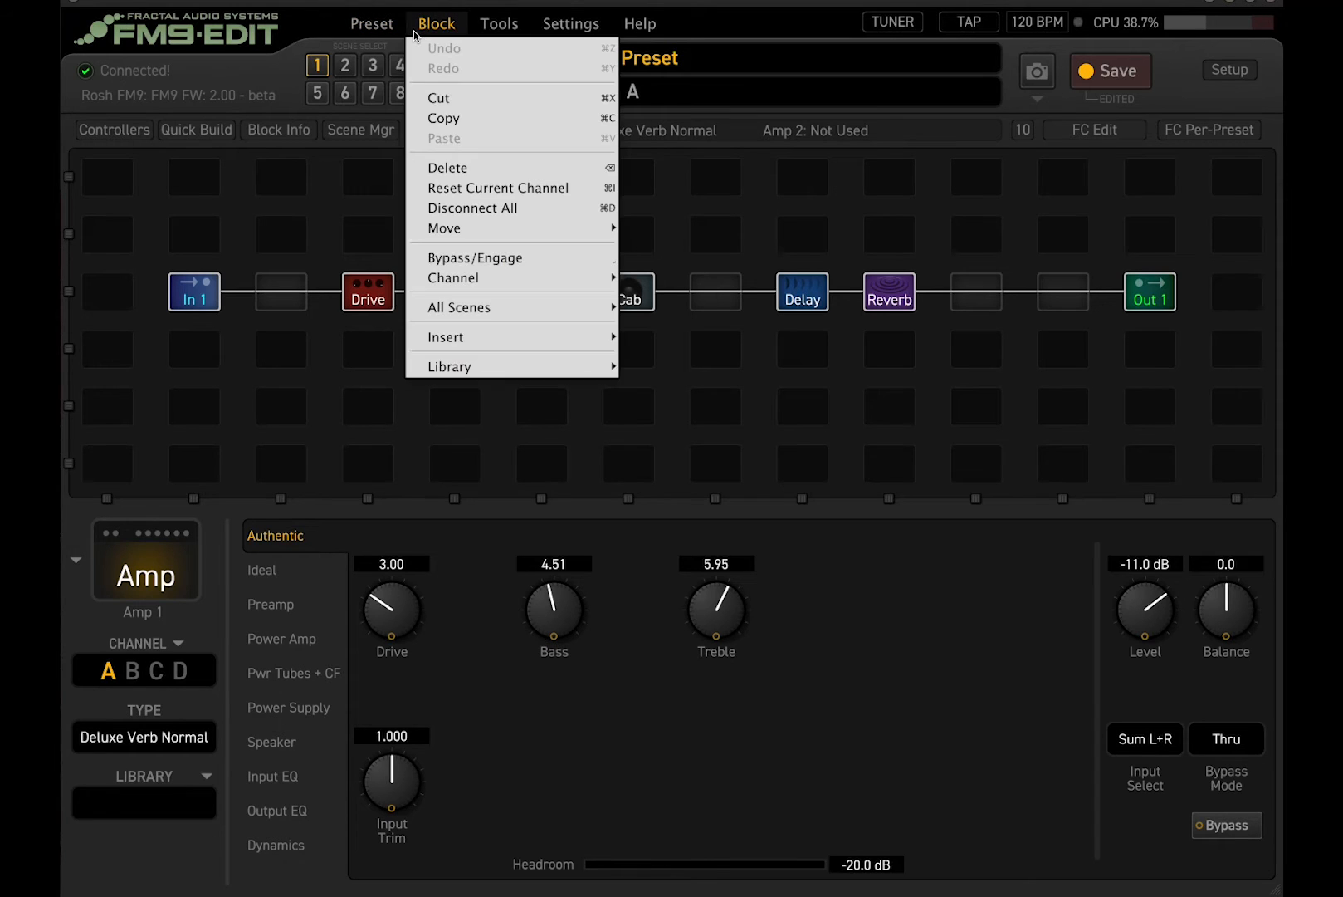
click(507, 188)
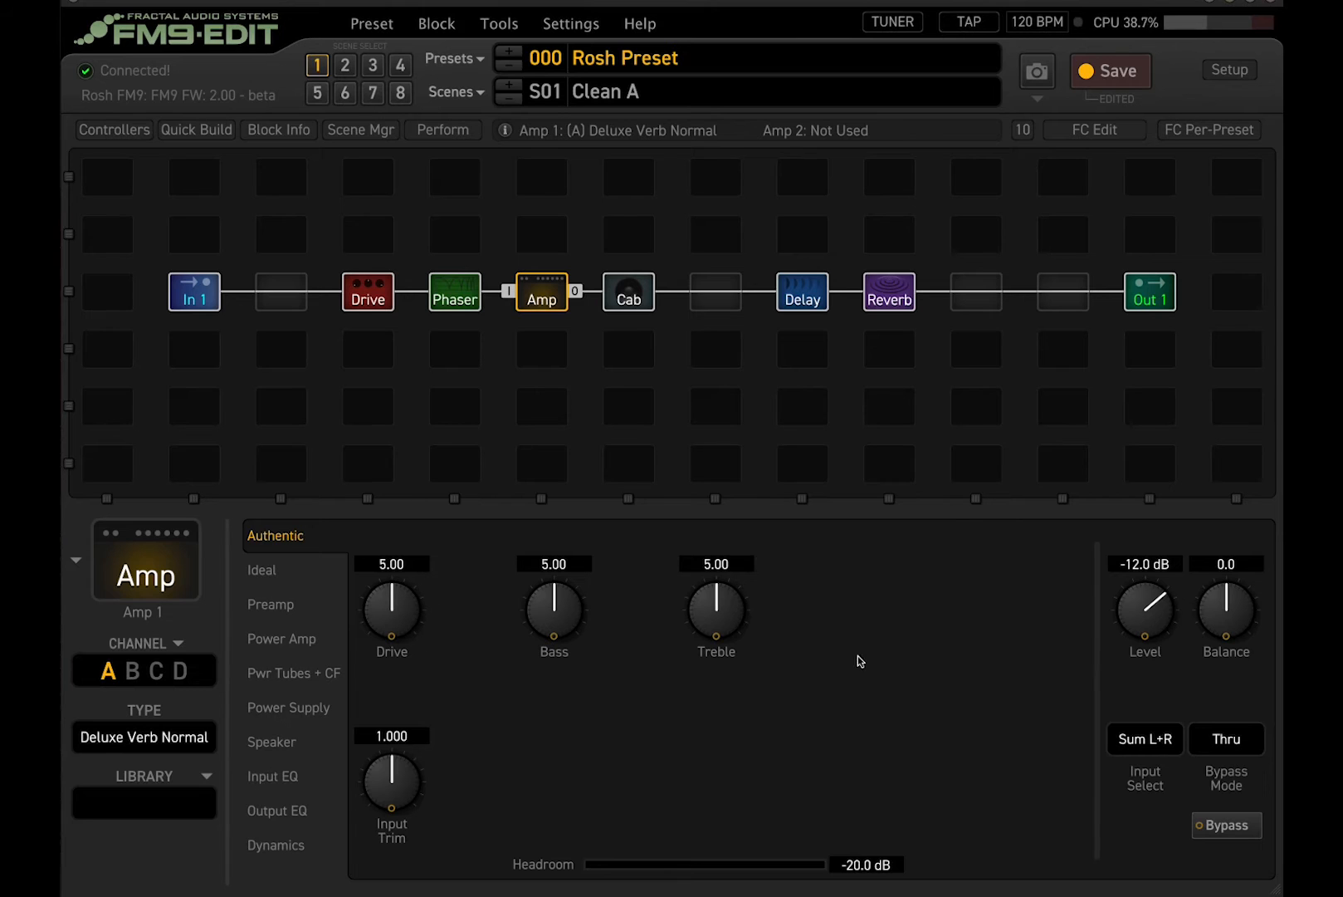
Reset the current channel of the Cab 1 block to its default settings.
click(629, 292)
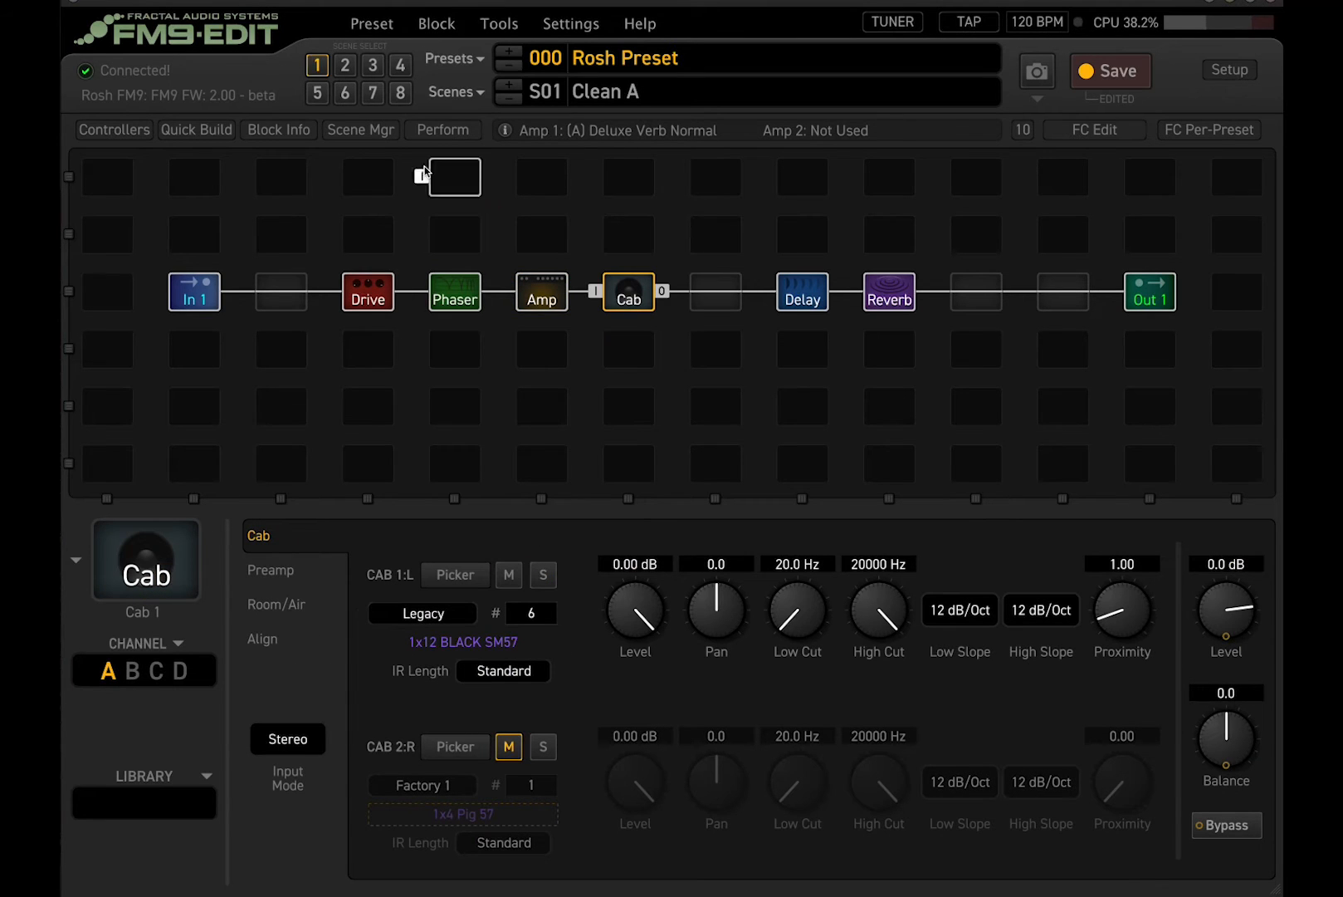
click(436, 23)
click(470, 190)
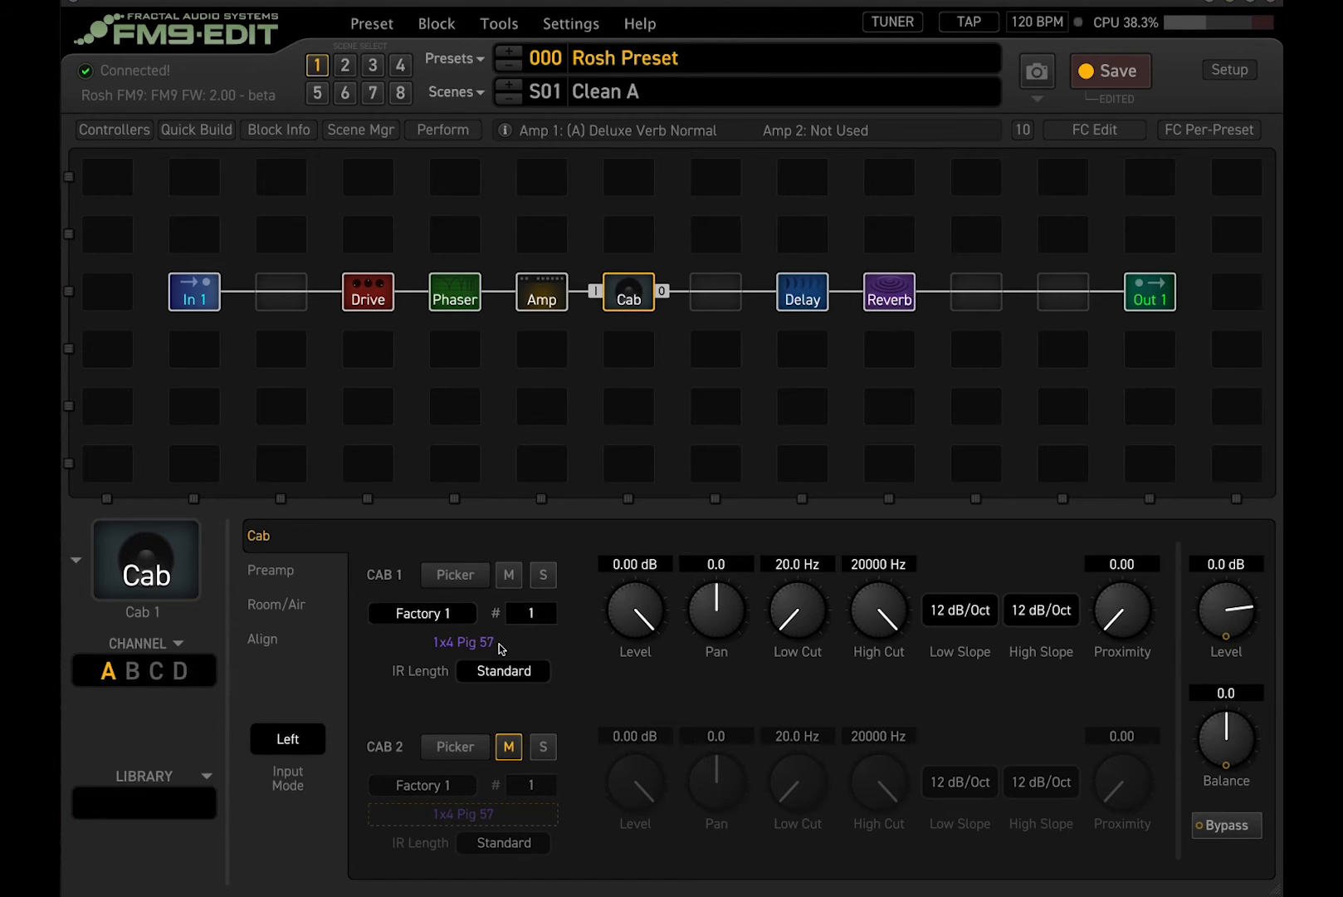
click(629, 349)
click(549, 293)
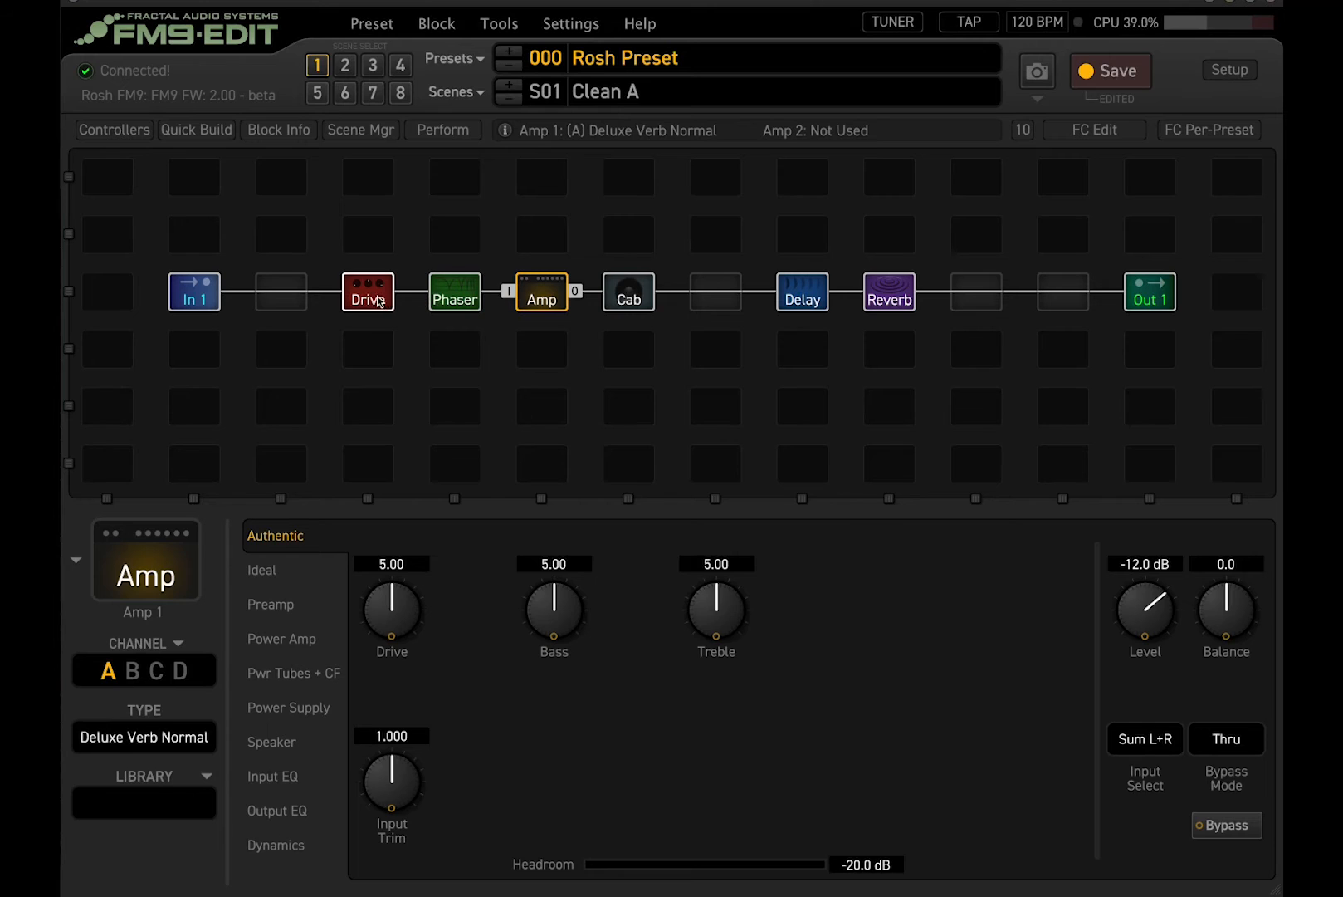
Bypass the Drive, Phaser and Delay blocks in the Clean A scene and display the Reverb block's parameters.
click(378, 299)
double_click(378, 297)
double_click(461, 295)
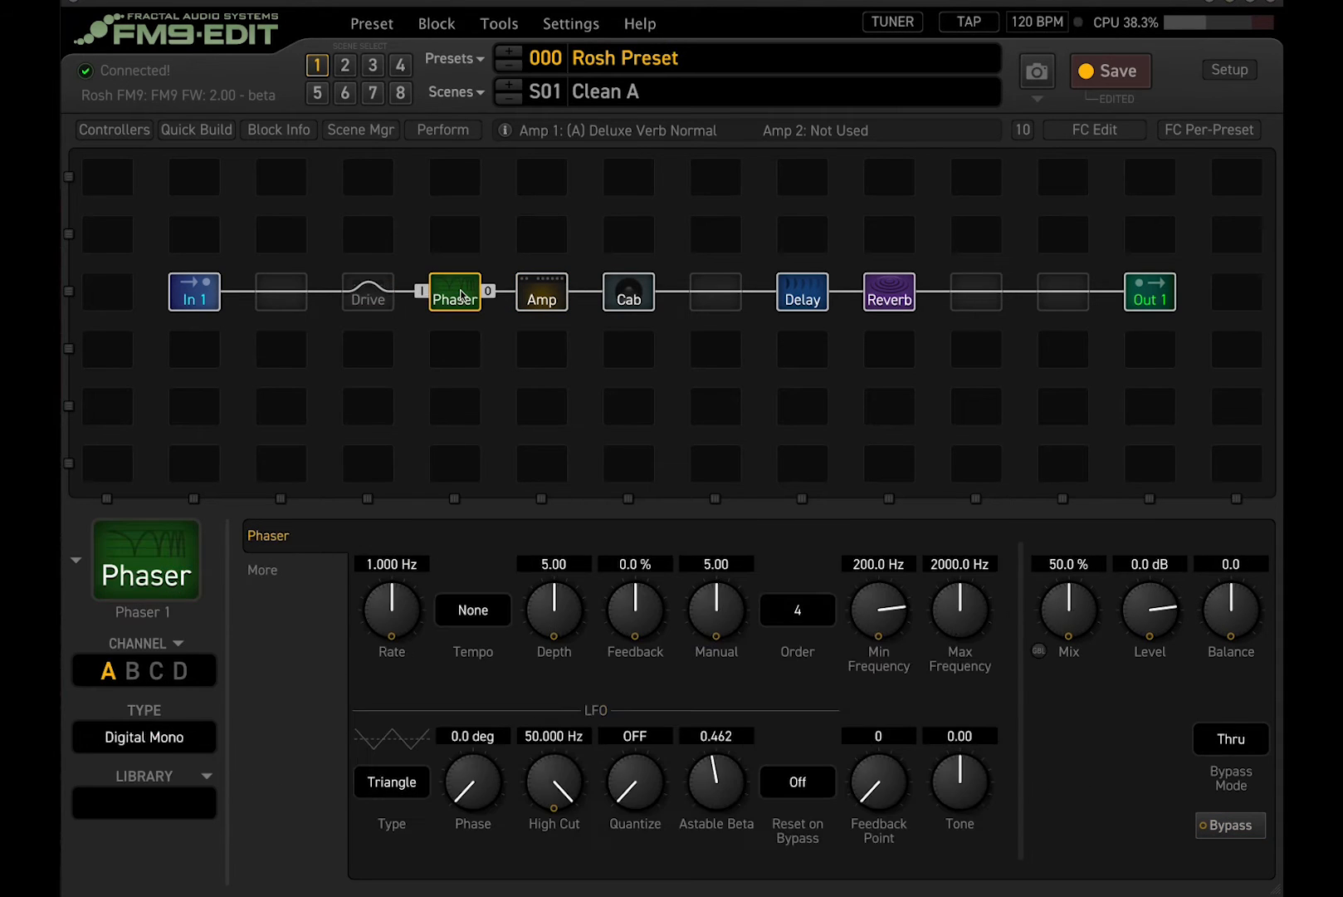
double_click(805, 297)
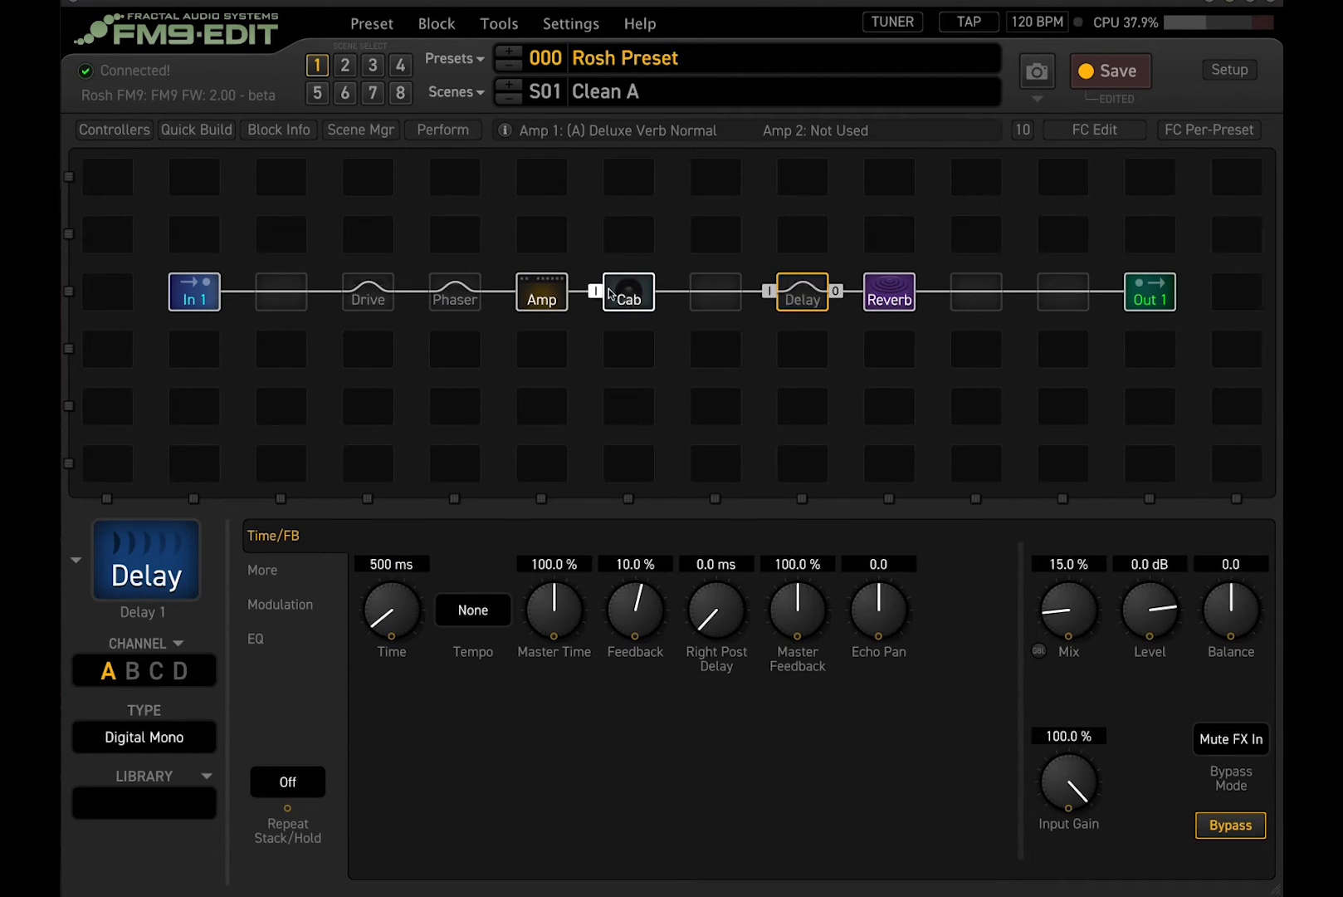
click(890, 295)
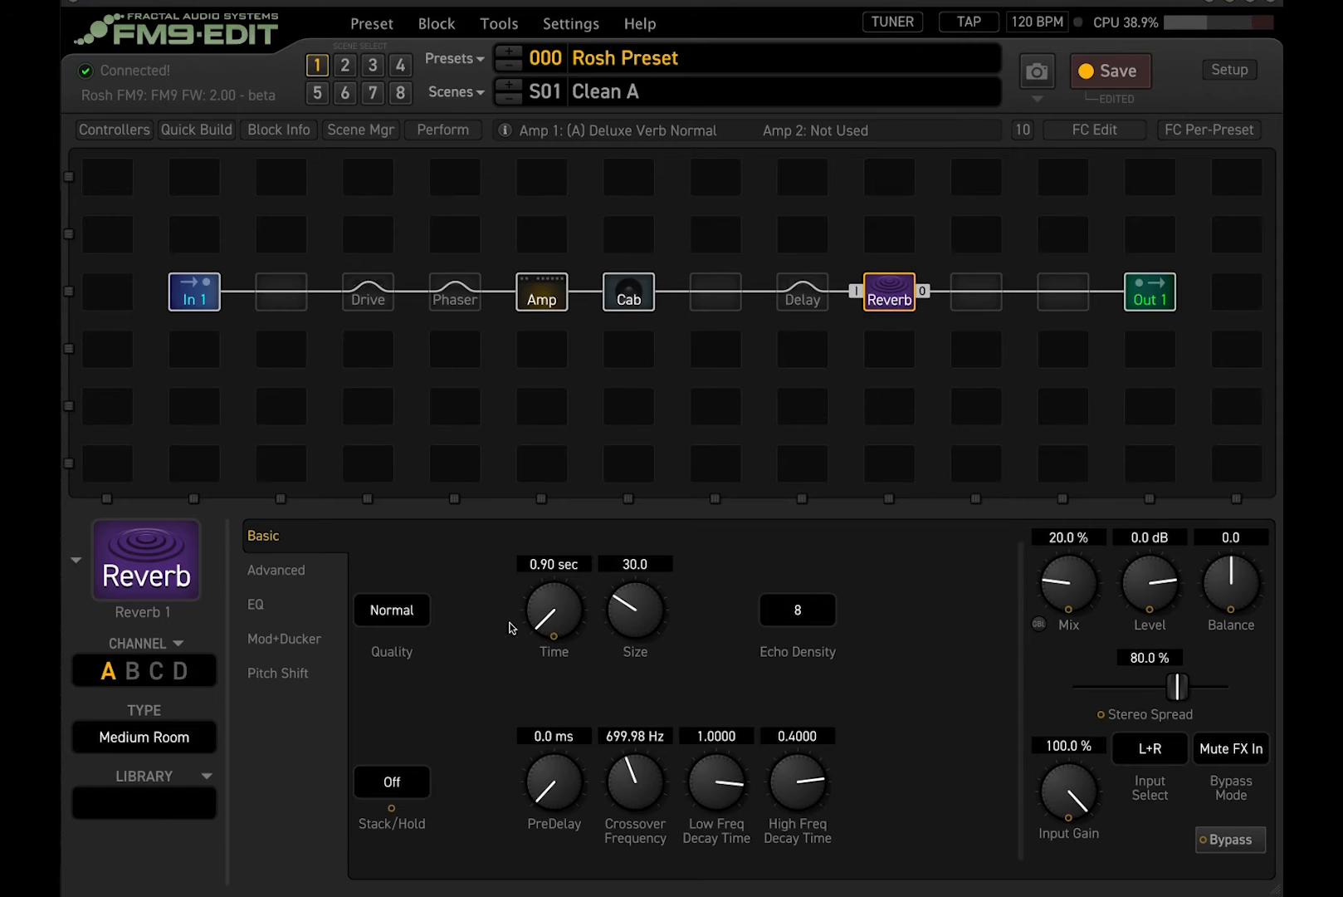
Change channel A of the Amp 1 block to the Double Verb Normal amp type.
click(549, 296)
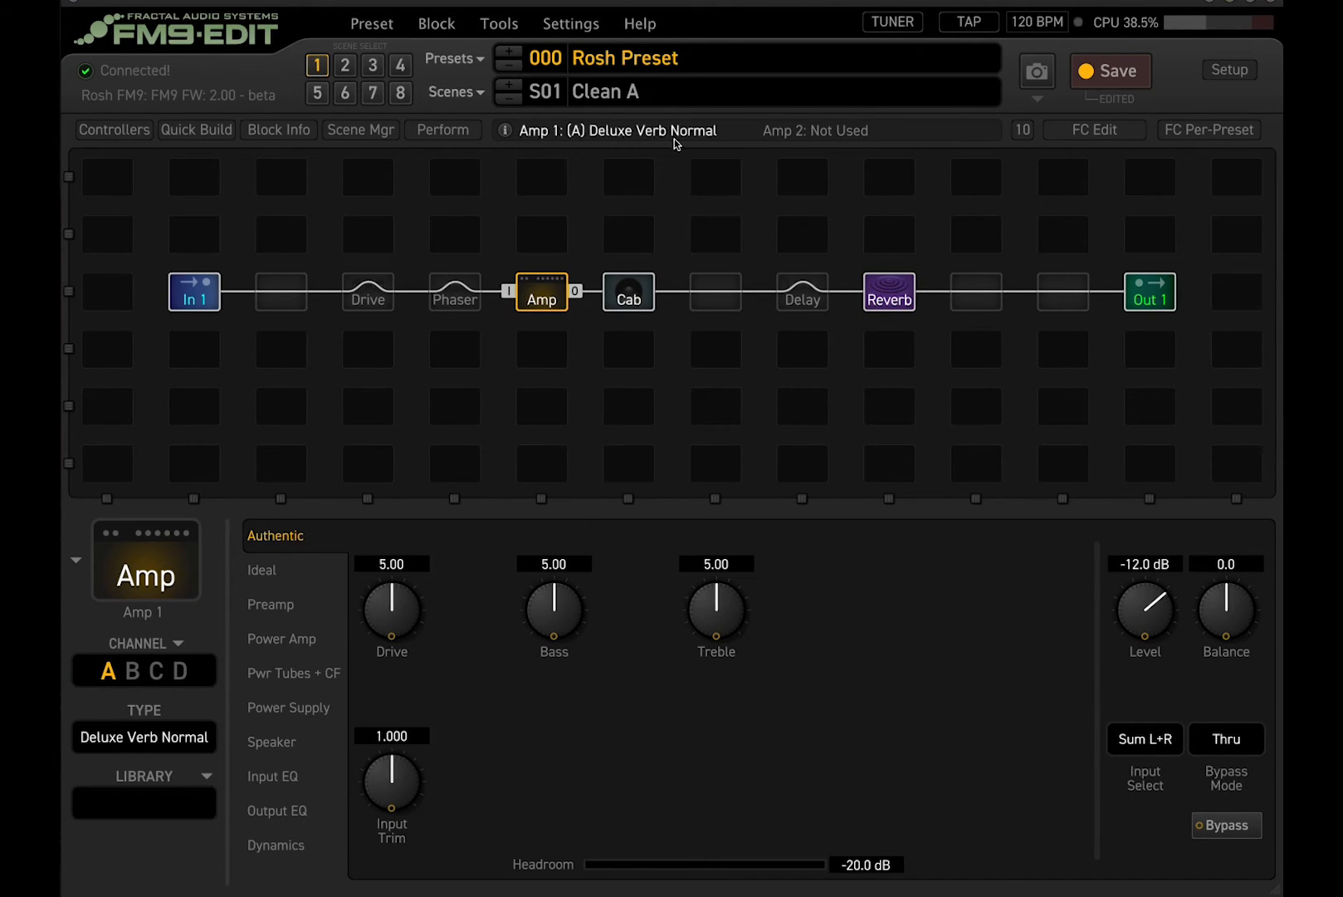
click(163, 738)
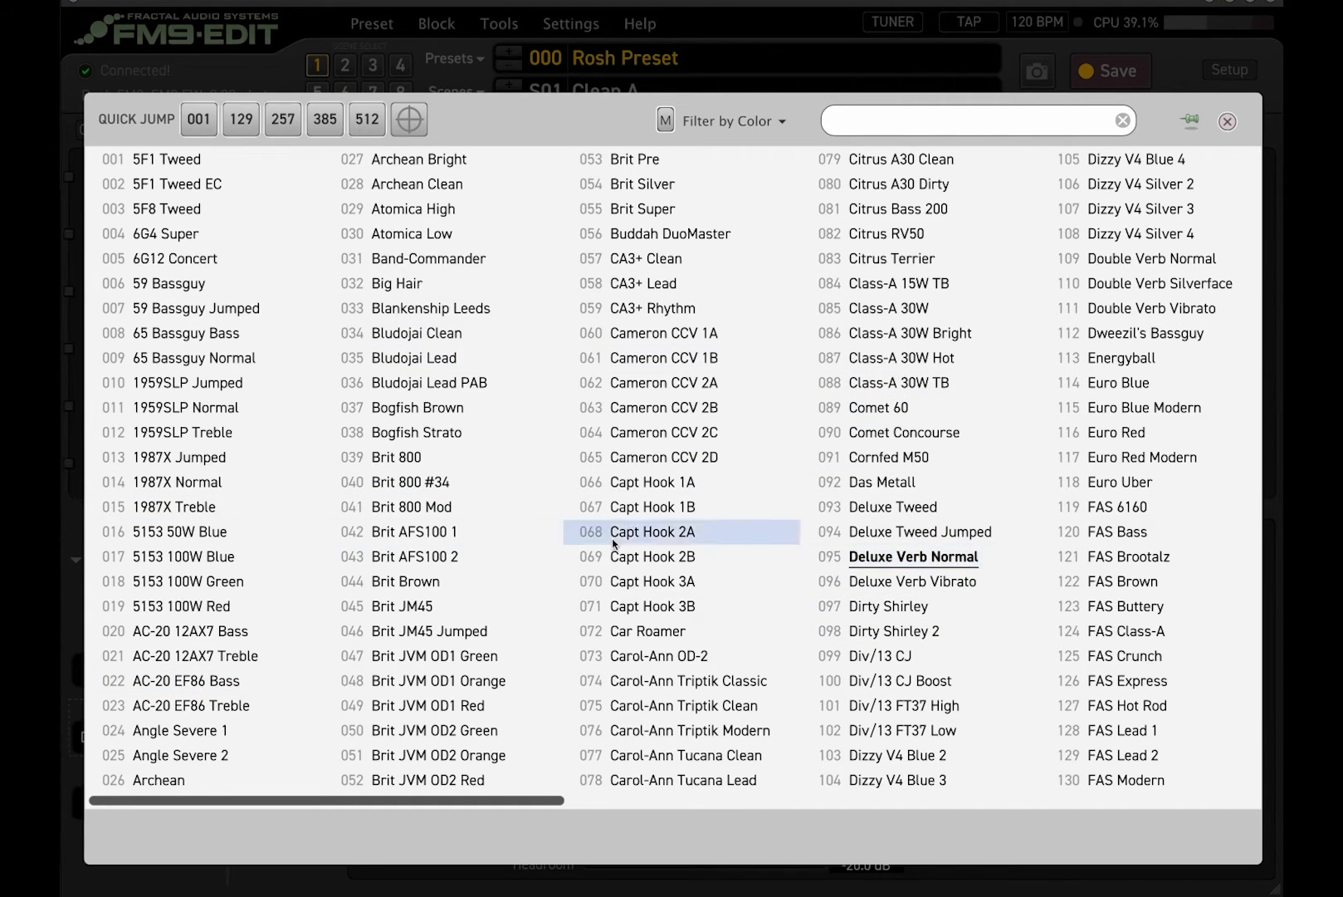
drag(540, 802, 766, 804)
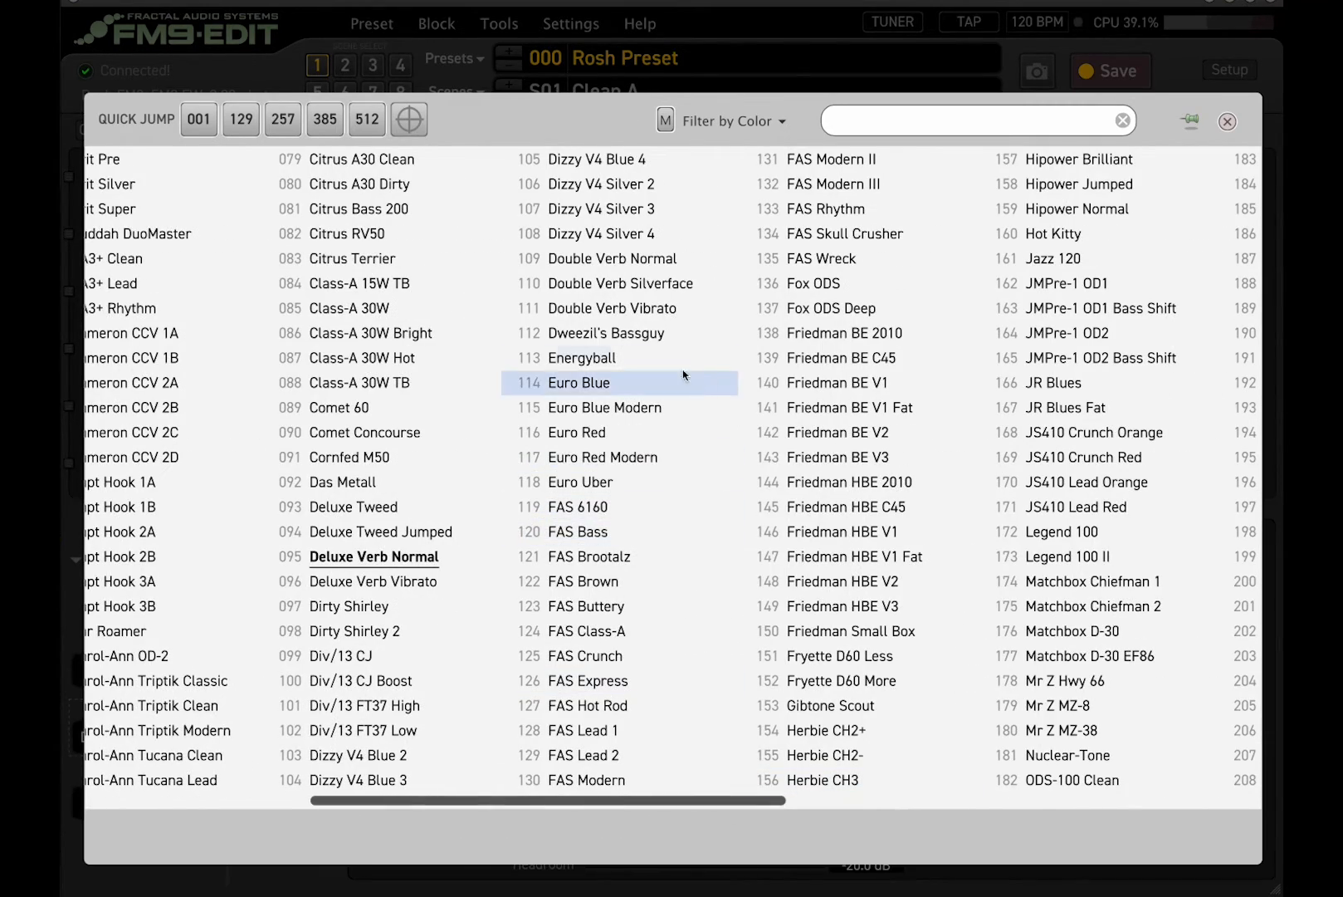
click(652, 260)
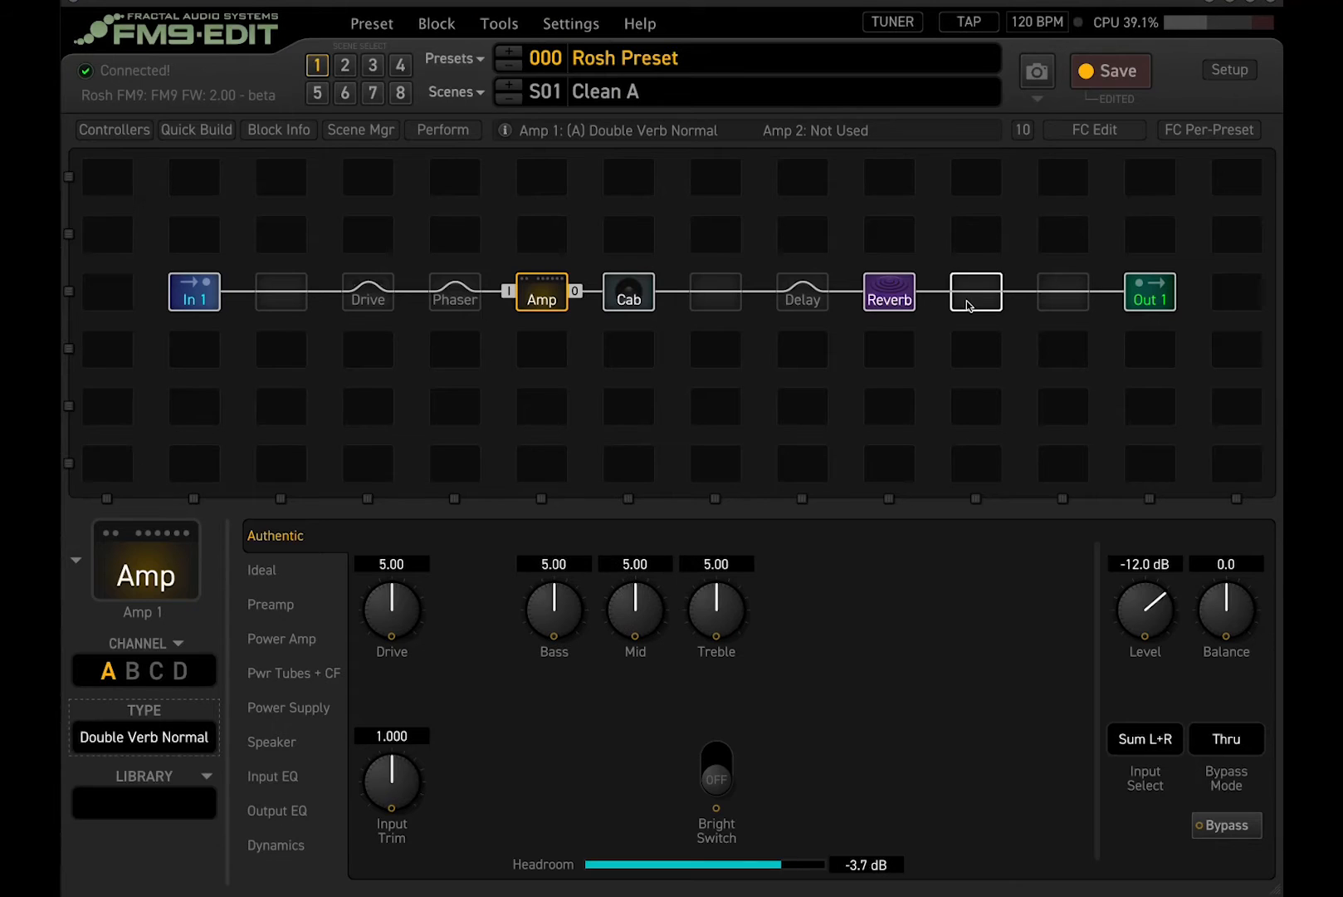
Search the cab library for "double" and load 2x12 Double Verb 57 A into the first slot of the Cab block.
click(618, 304)
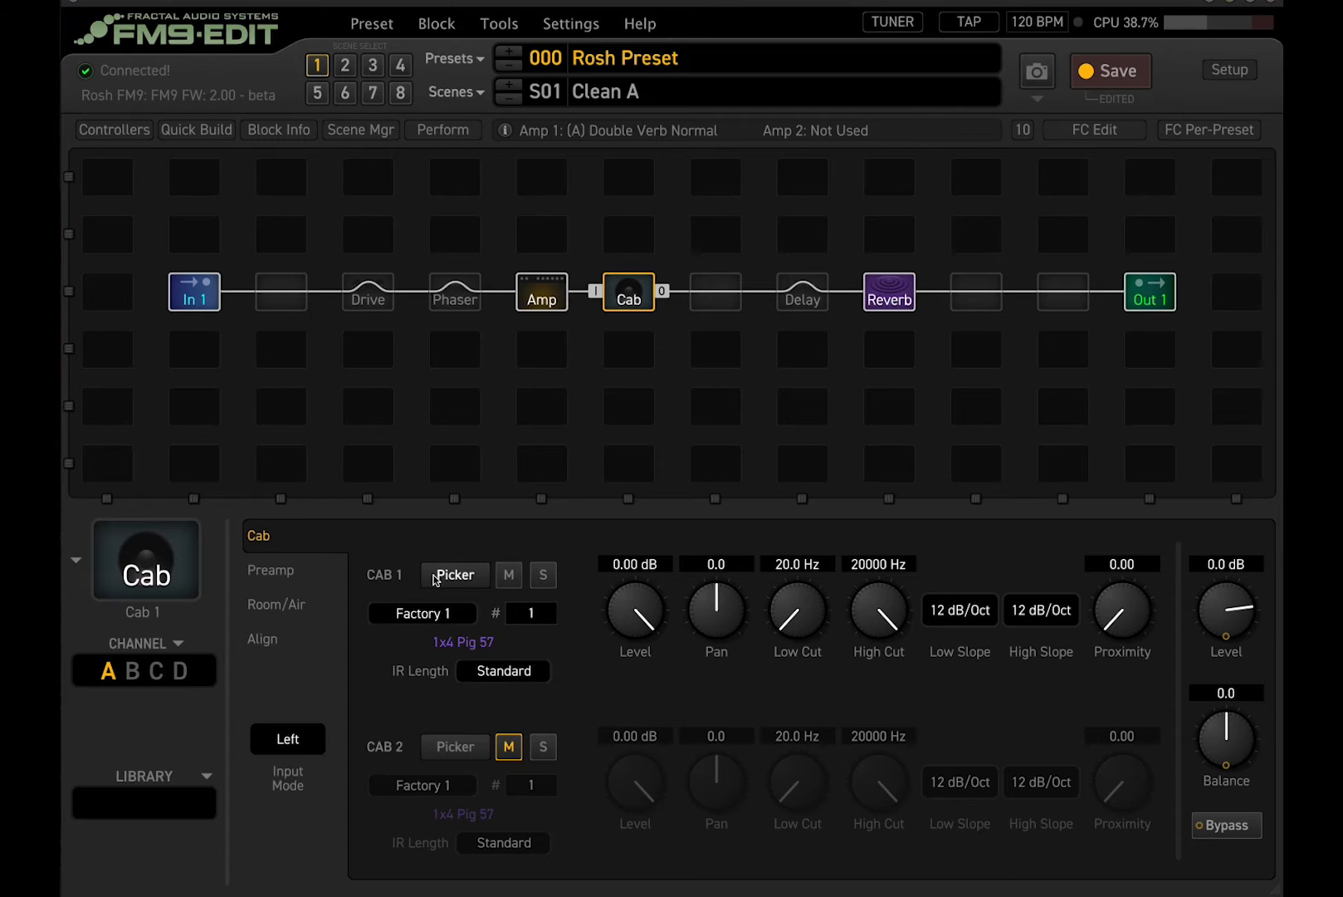
click(454, 574)
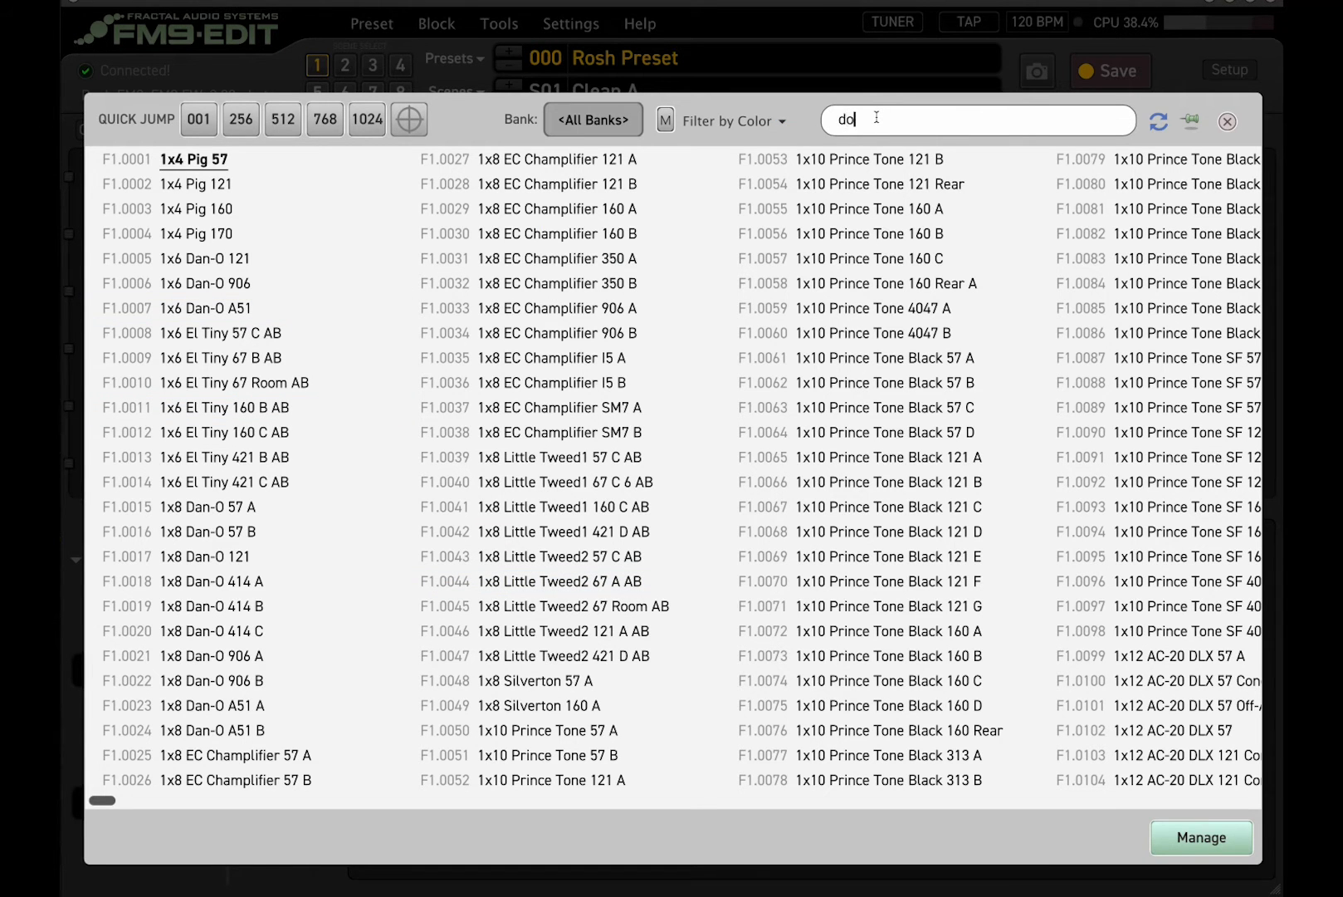
text(double)
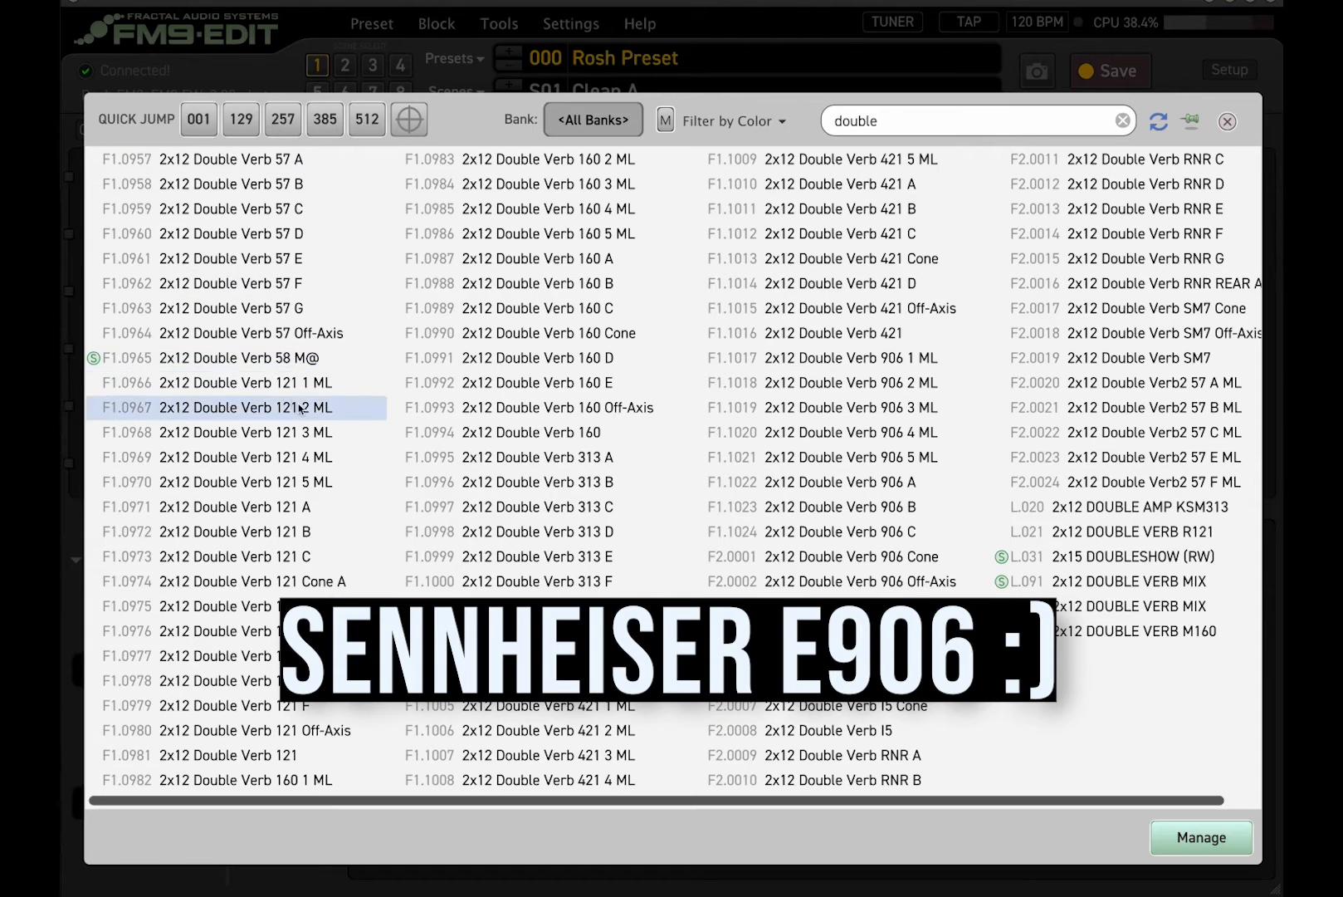
double_click(233, 159)
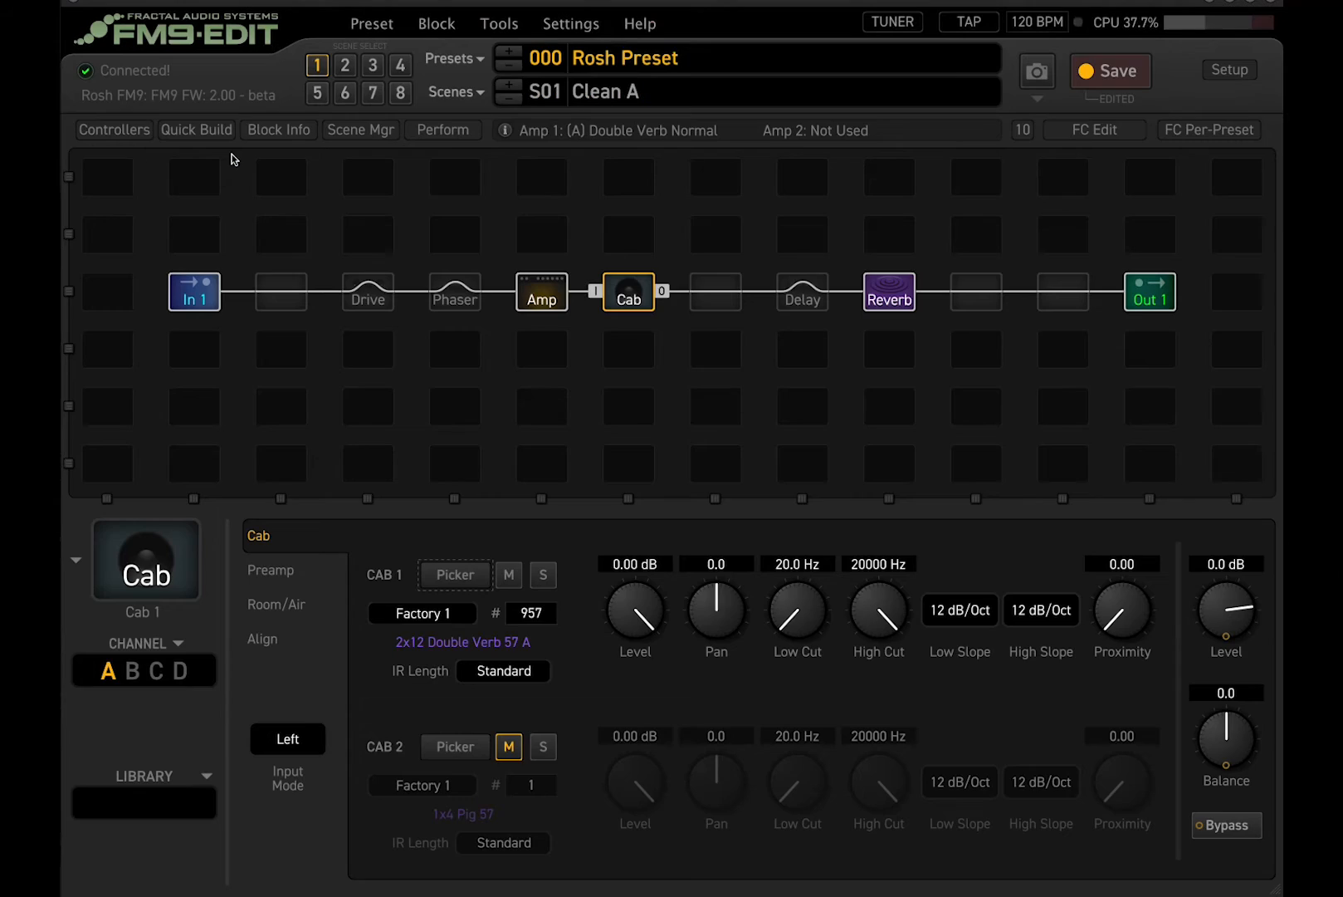
Search for "double", load 2x12 Double Verb 121 1 ML into the Cab block's second slot, and unmute that slot.
click(455, 747)
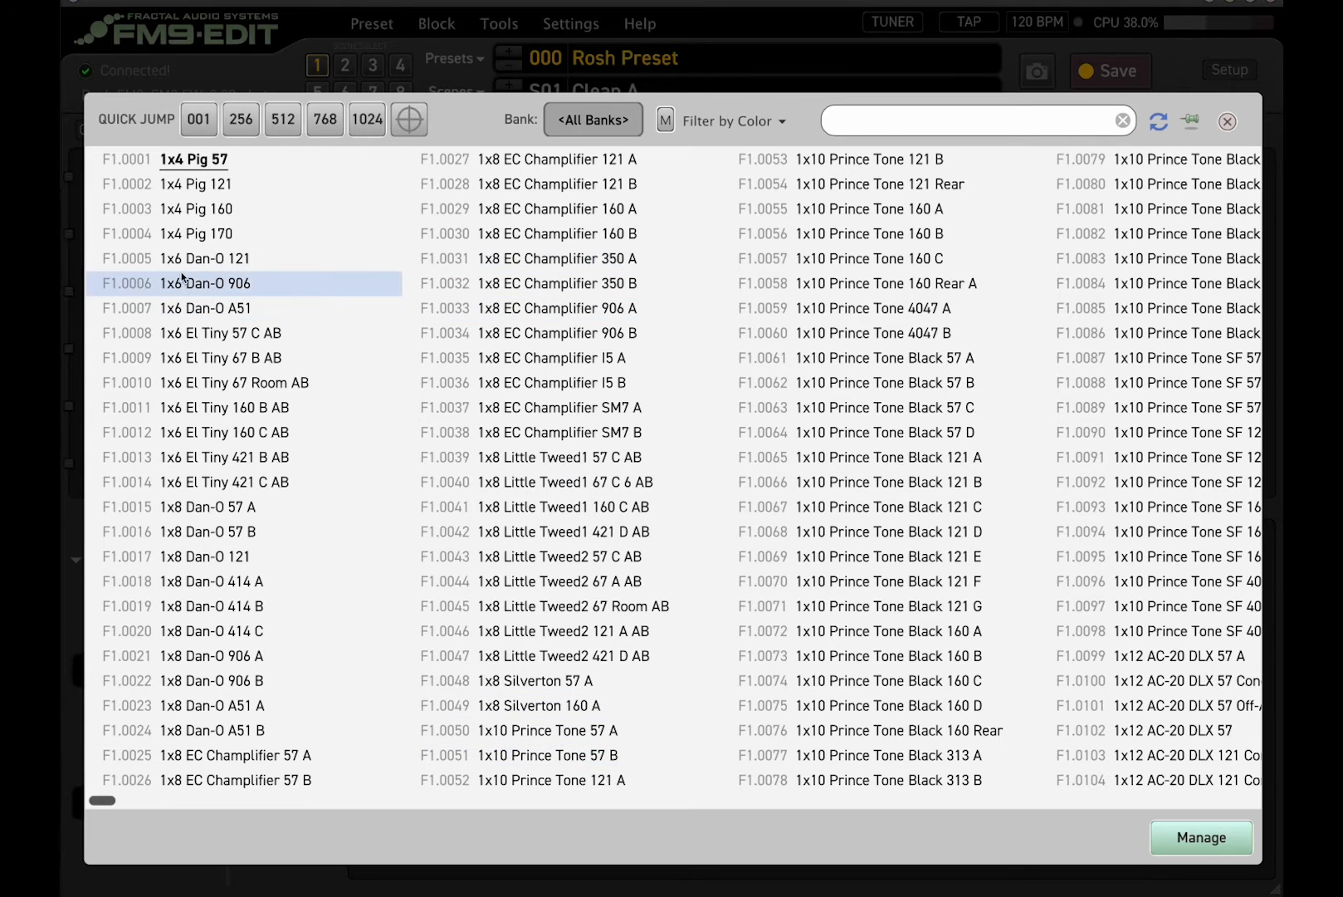
click(926, 127)
text(doubl)
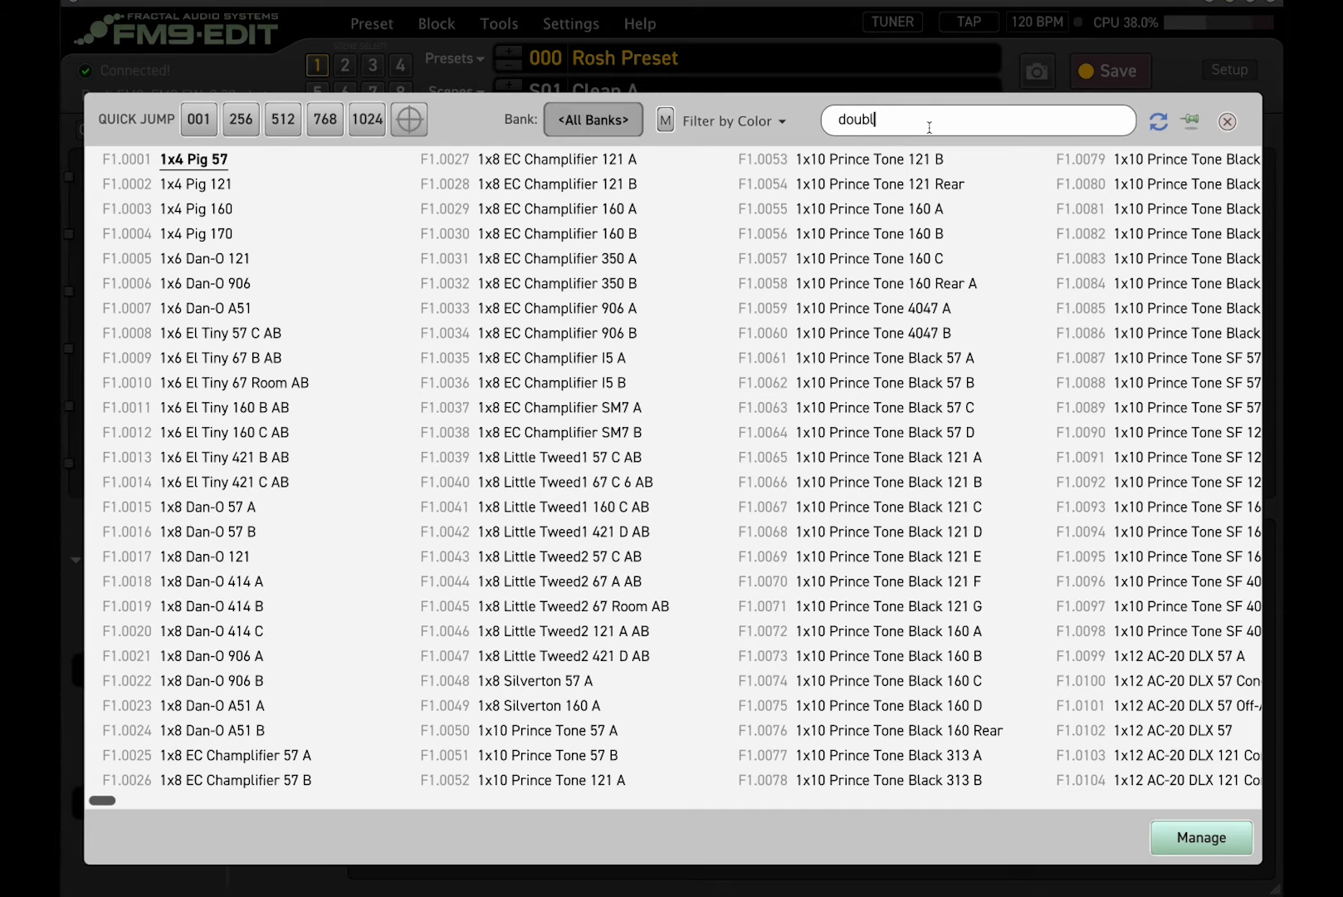
text(e)
double_click(336, 389)
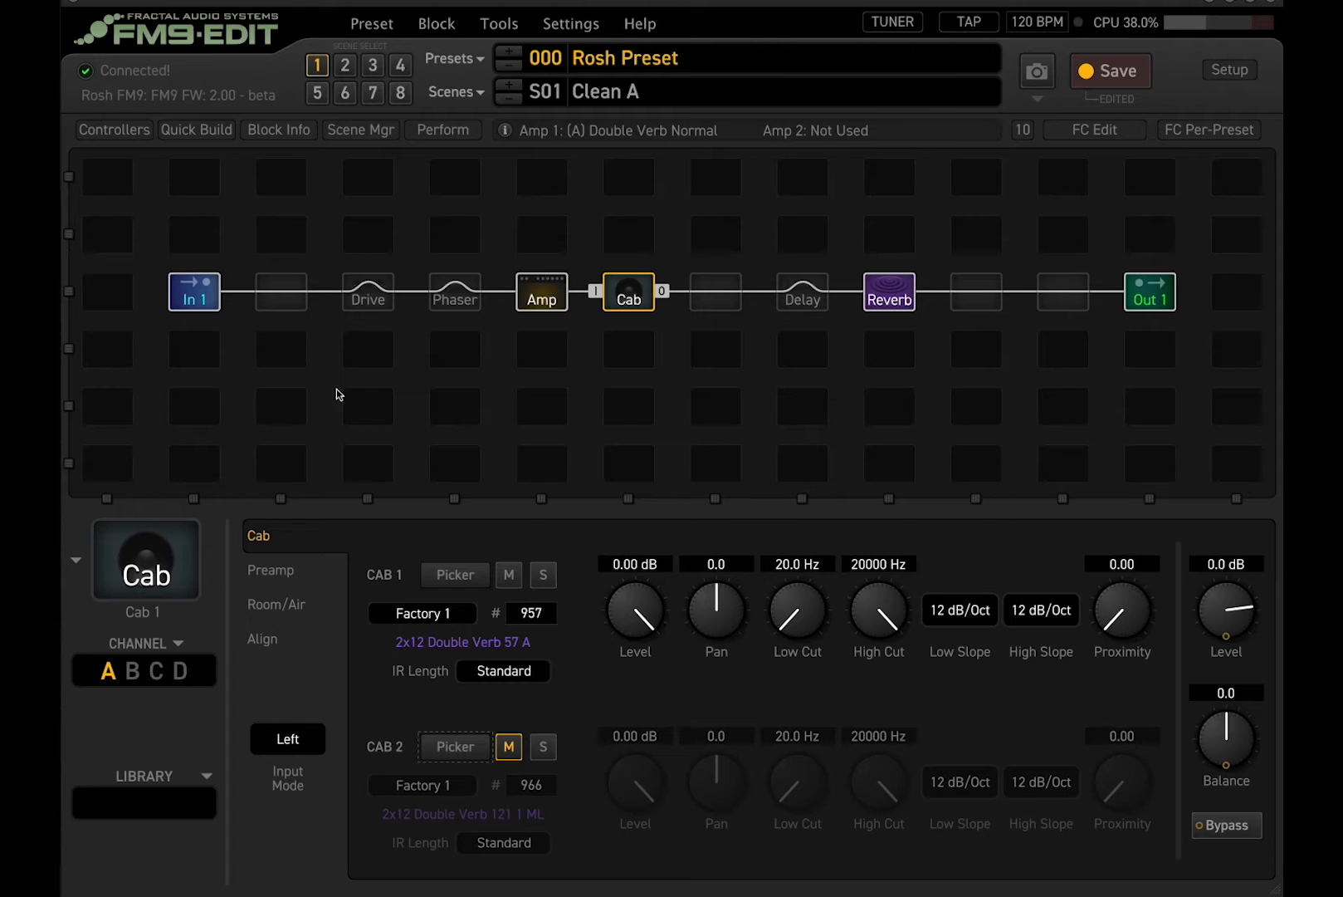
click(509, 747)
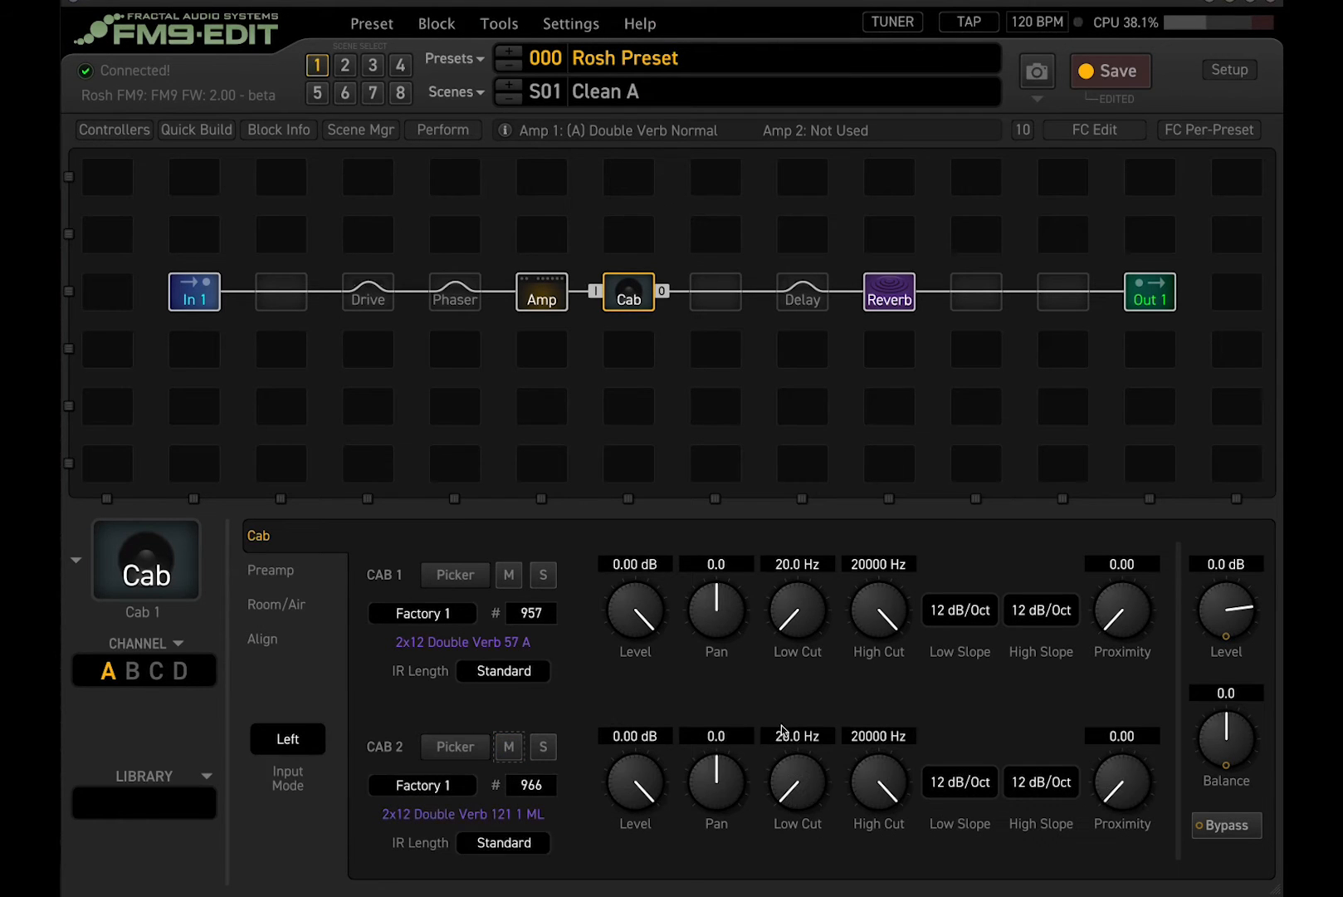
Set the Low Cut filter in the Cab block's preamp section to 80 Hz.
click(253, 570)
click(729, 736)
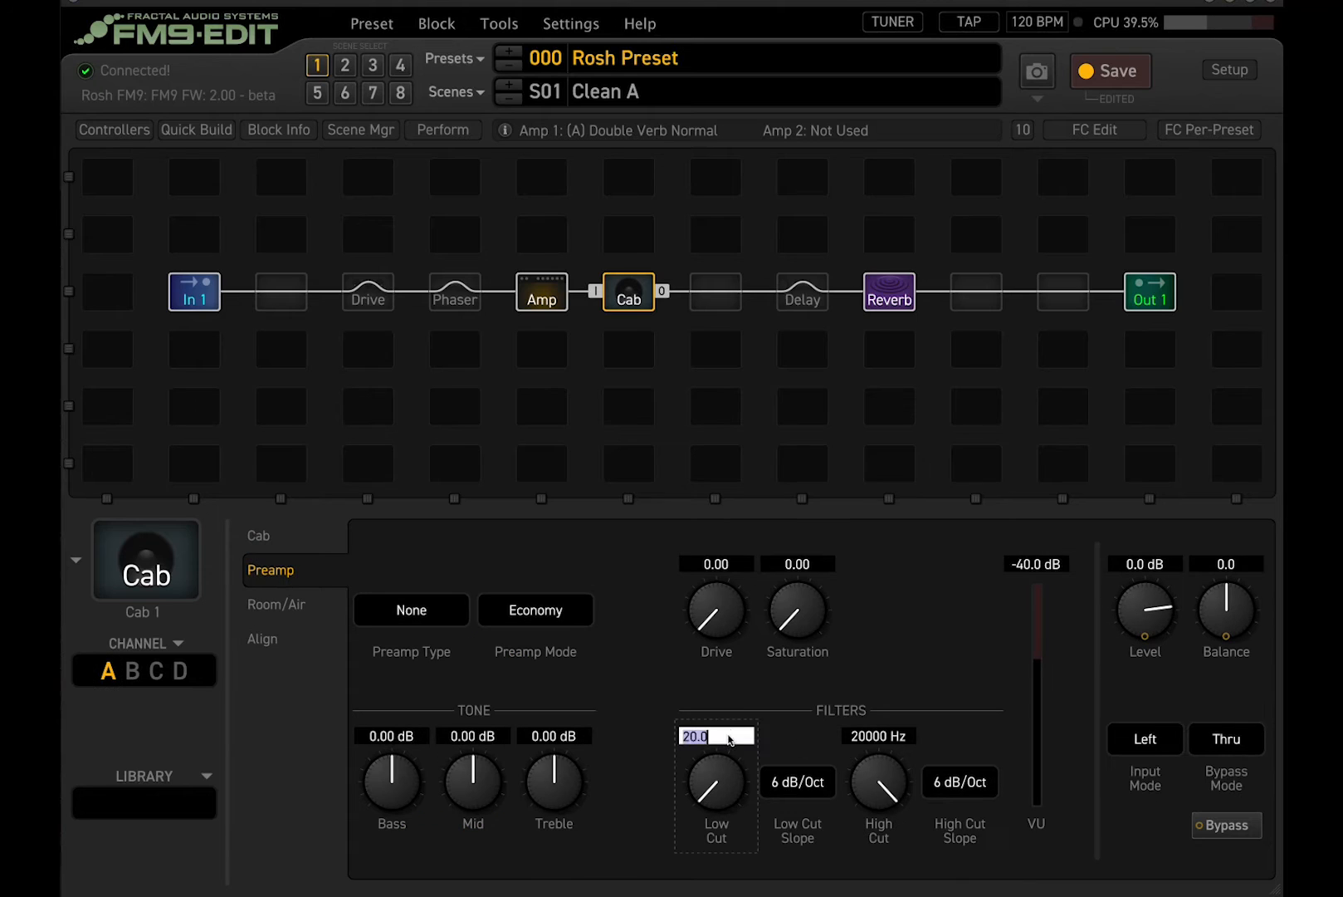
text(80)
key(Return)
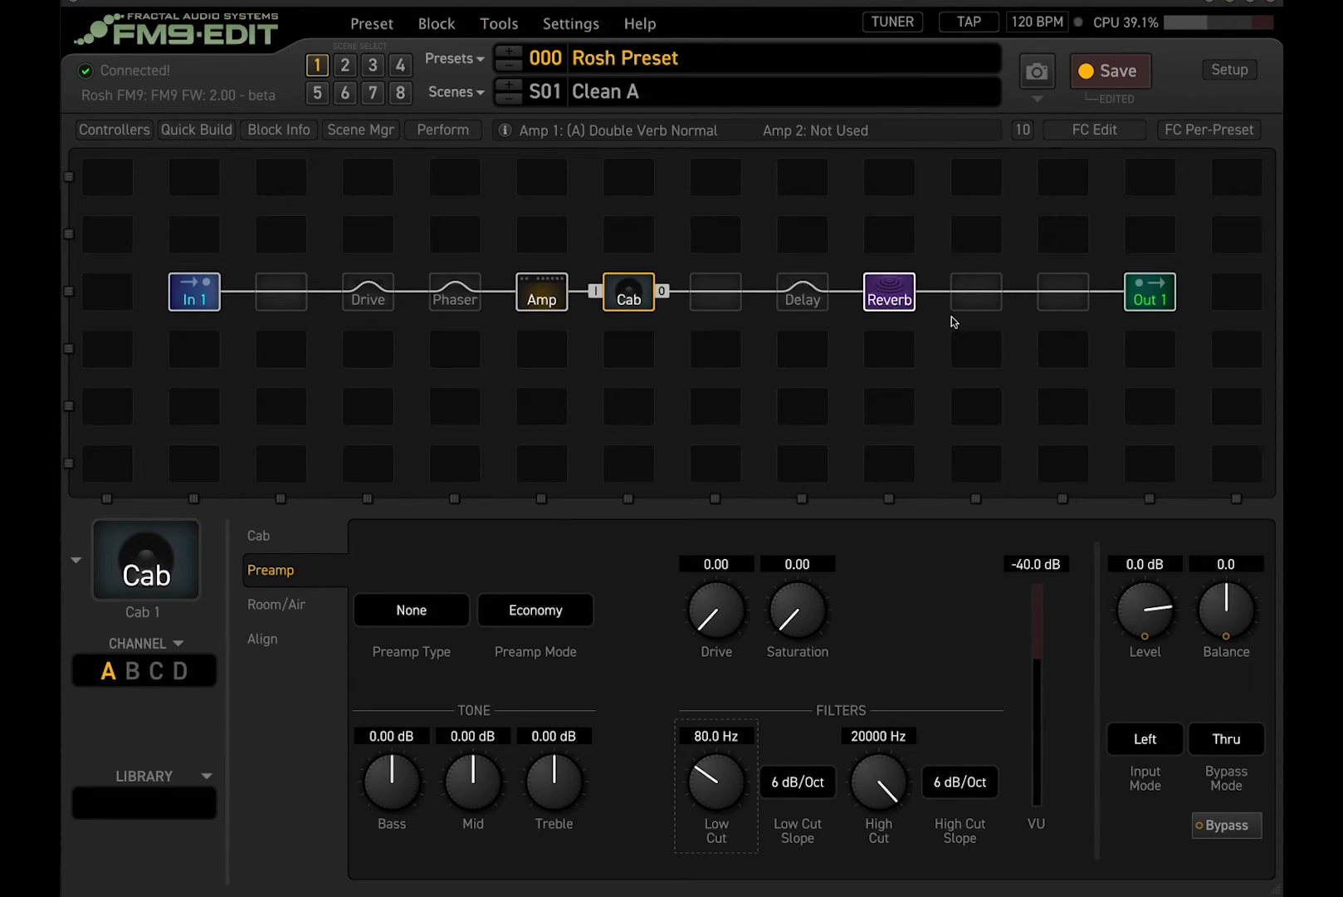
Check the Output 1 level meters and set the Amp block's level to -10.4 dB.
click(1152, 301)
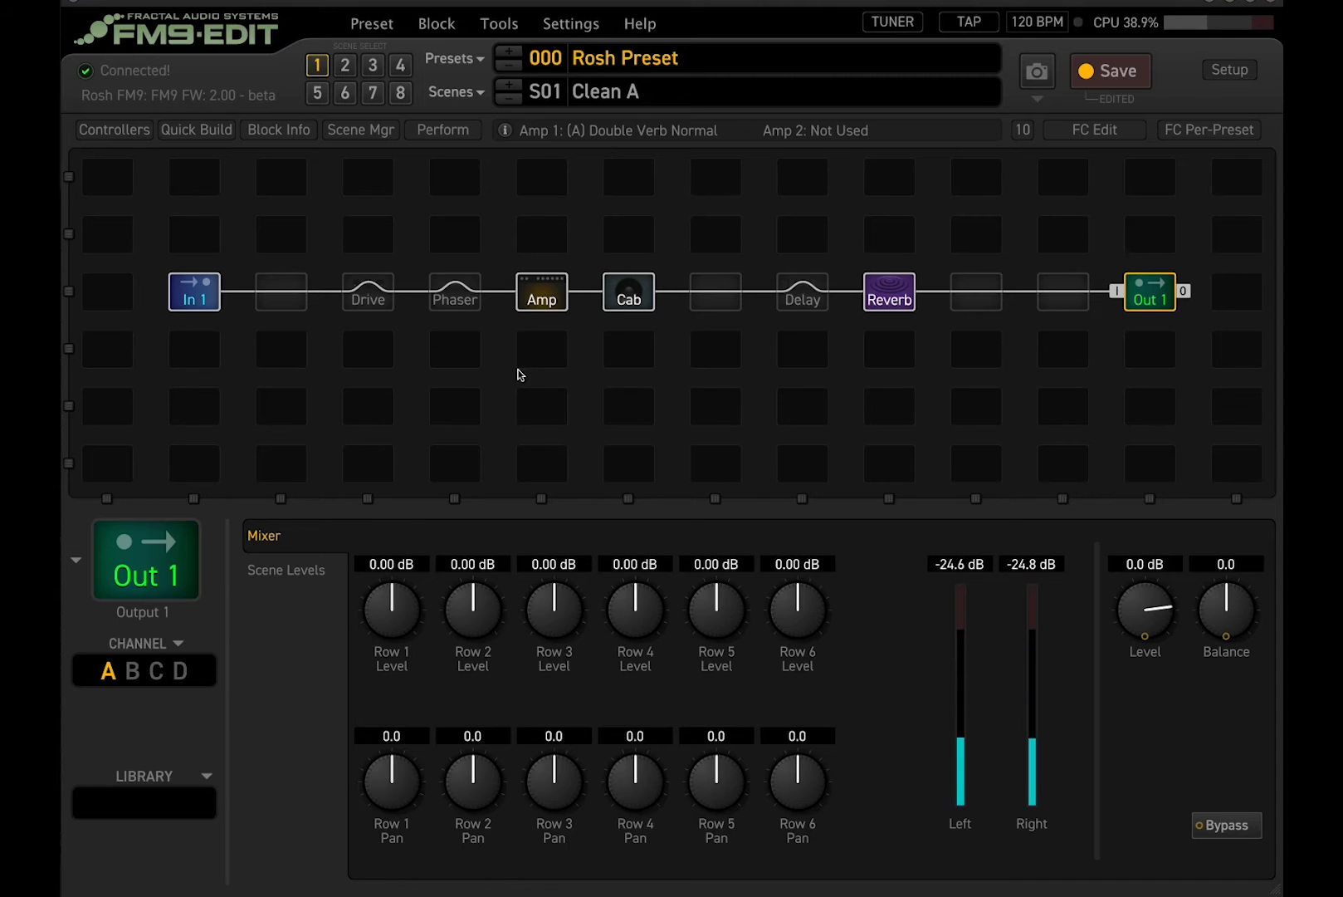
click(541, 295)
drag(1166, 648, 1130, 604)
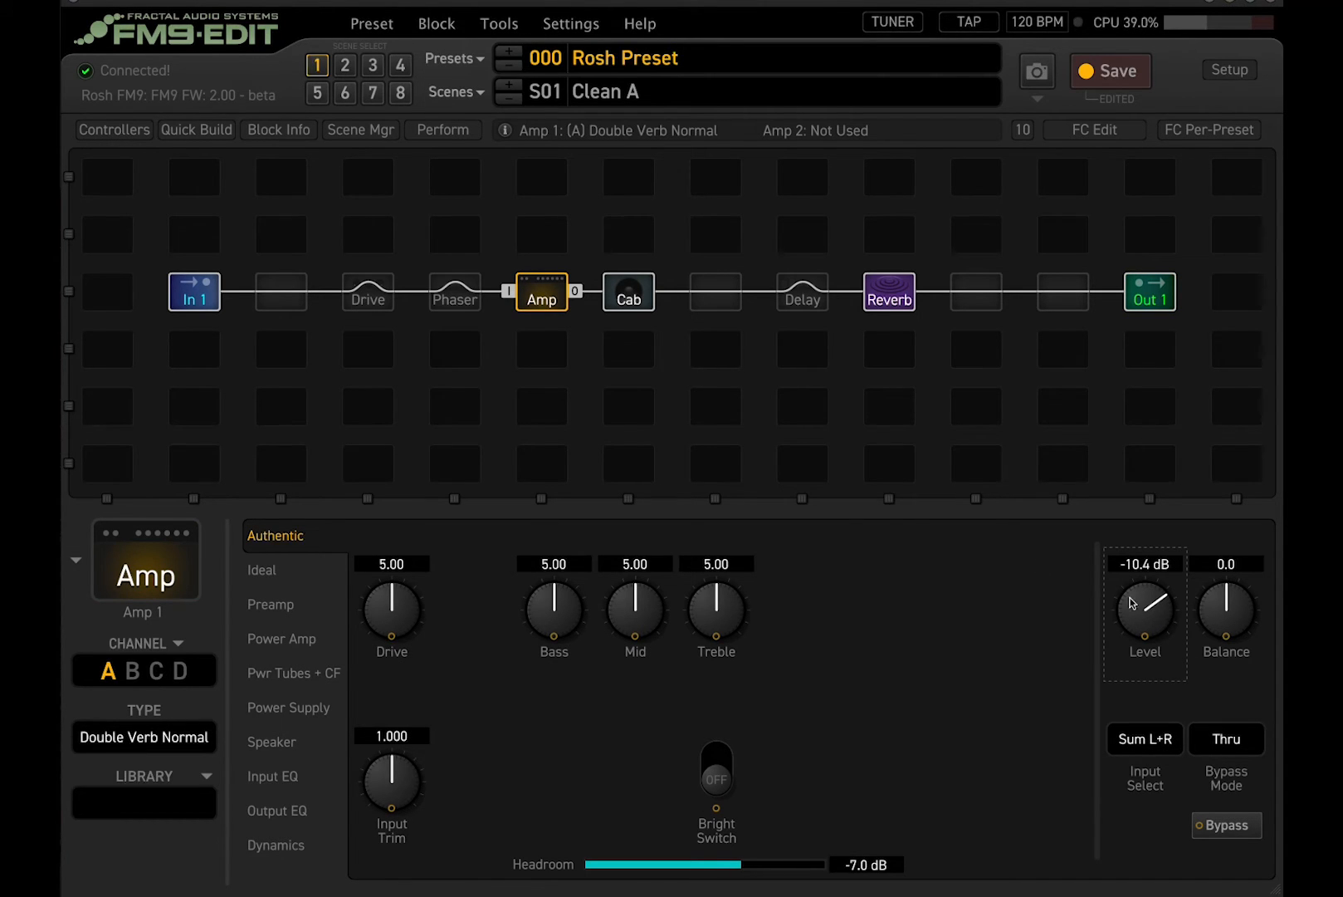
Examine the amp and output level controls in the Preset Leveling window, then close it.
click(498, 22)
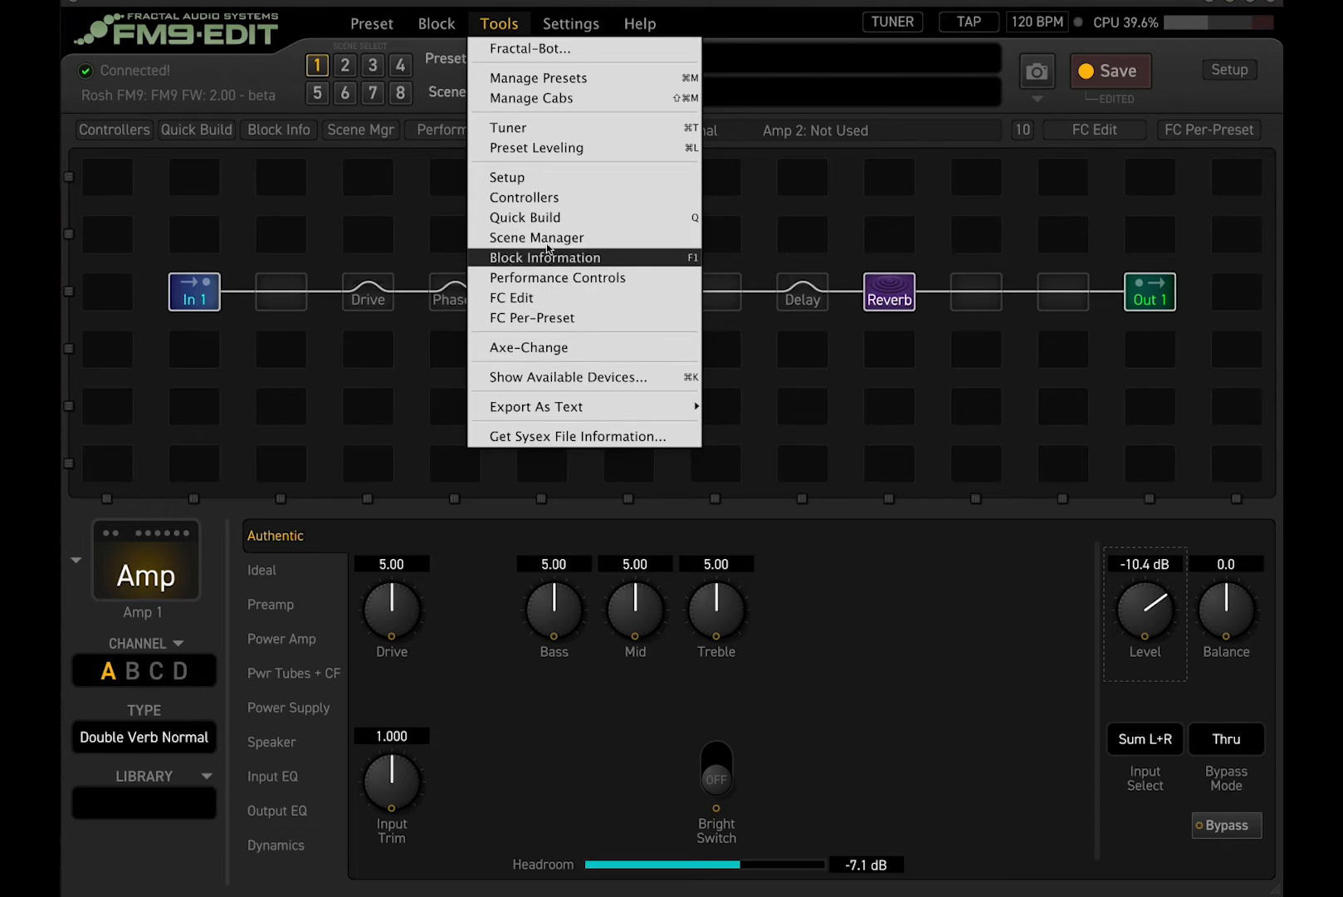
click(556, 156)
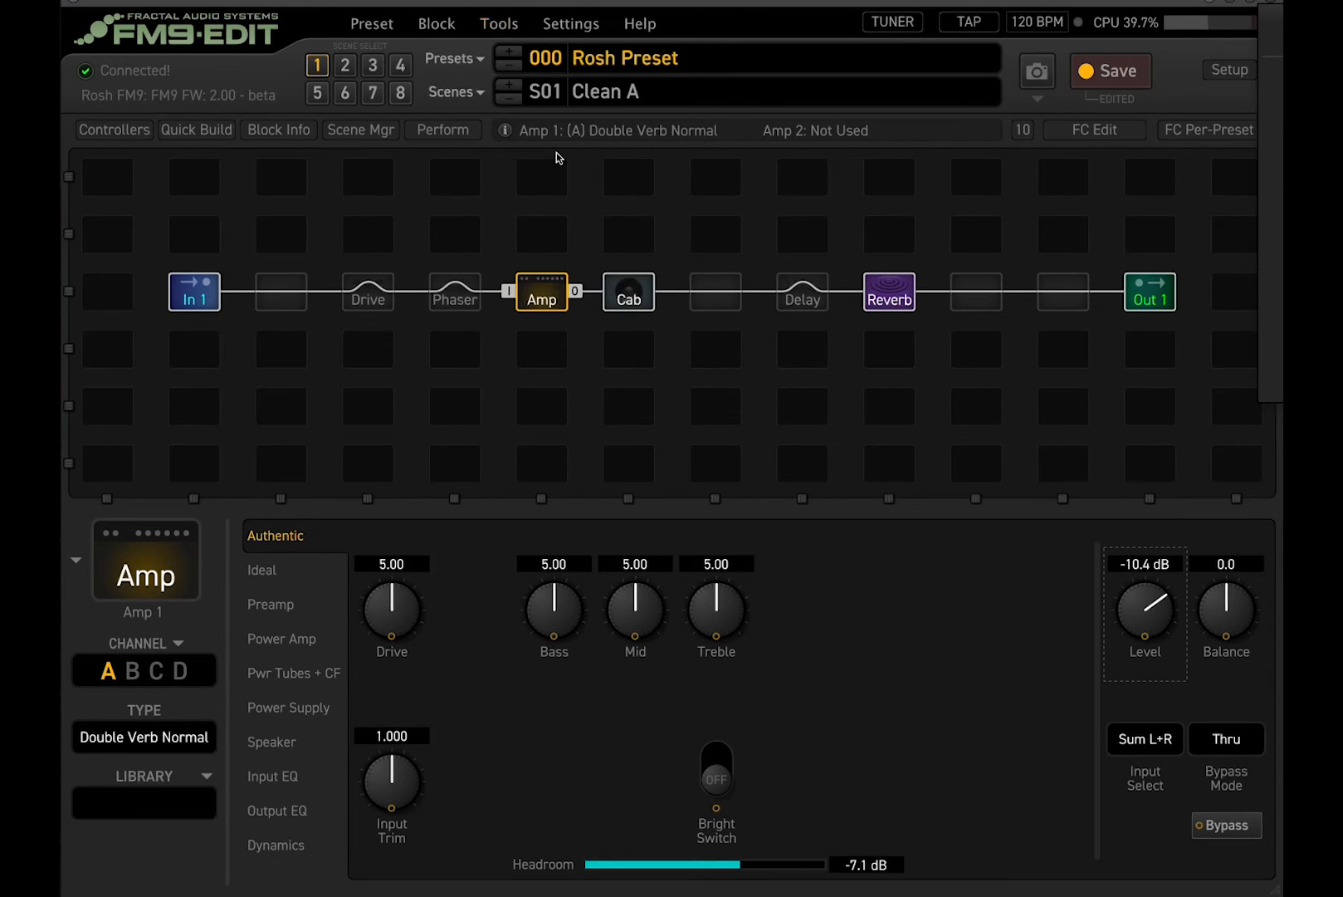
drag(1342, 13, 788, 128)
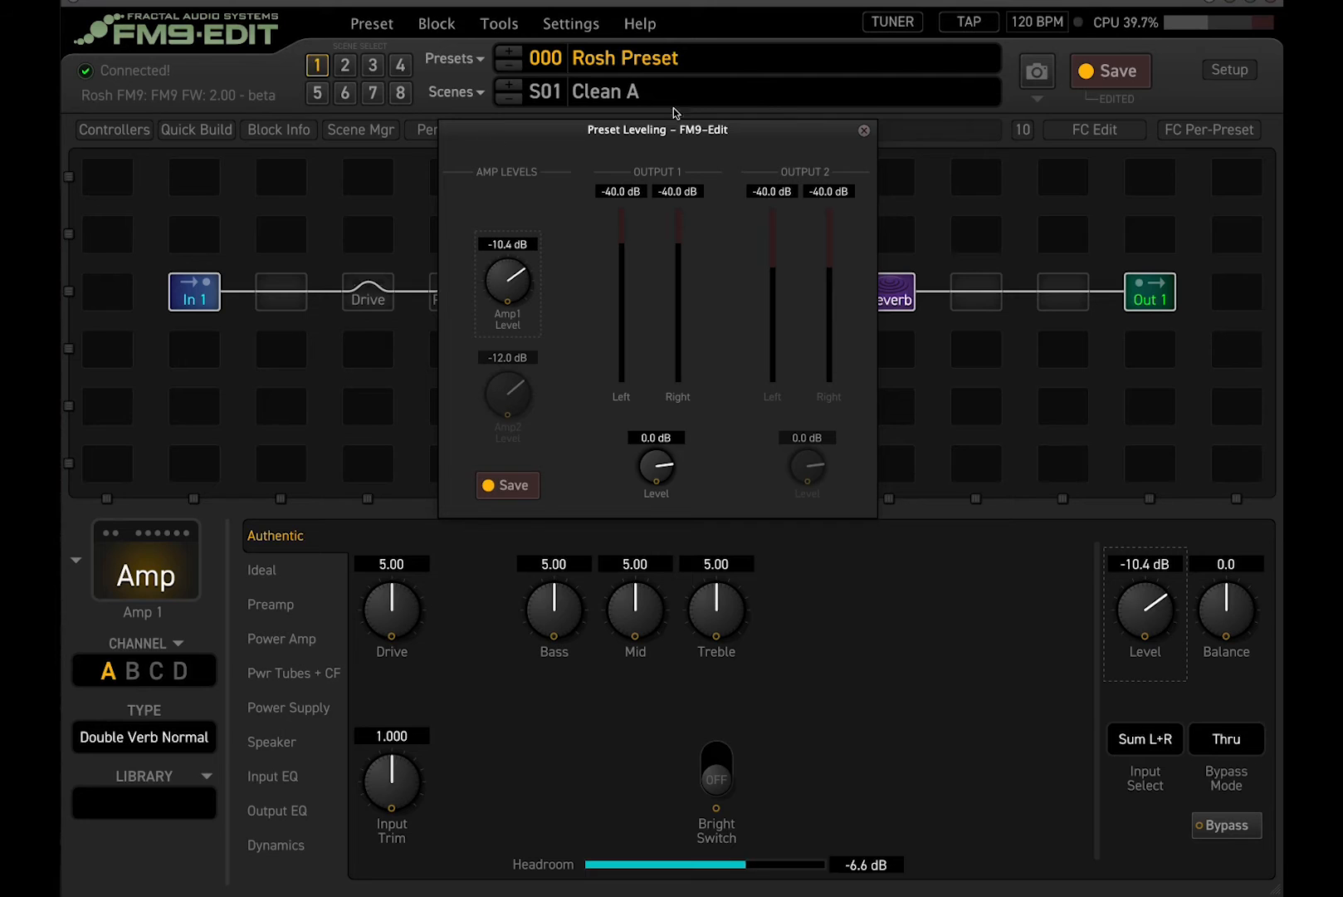
click(864, 131)
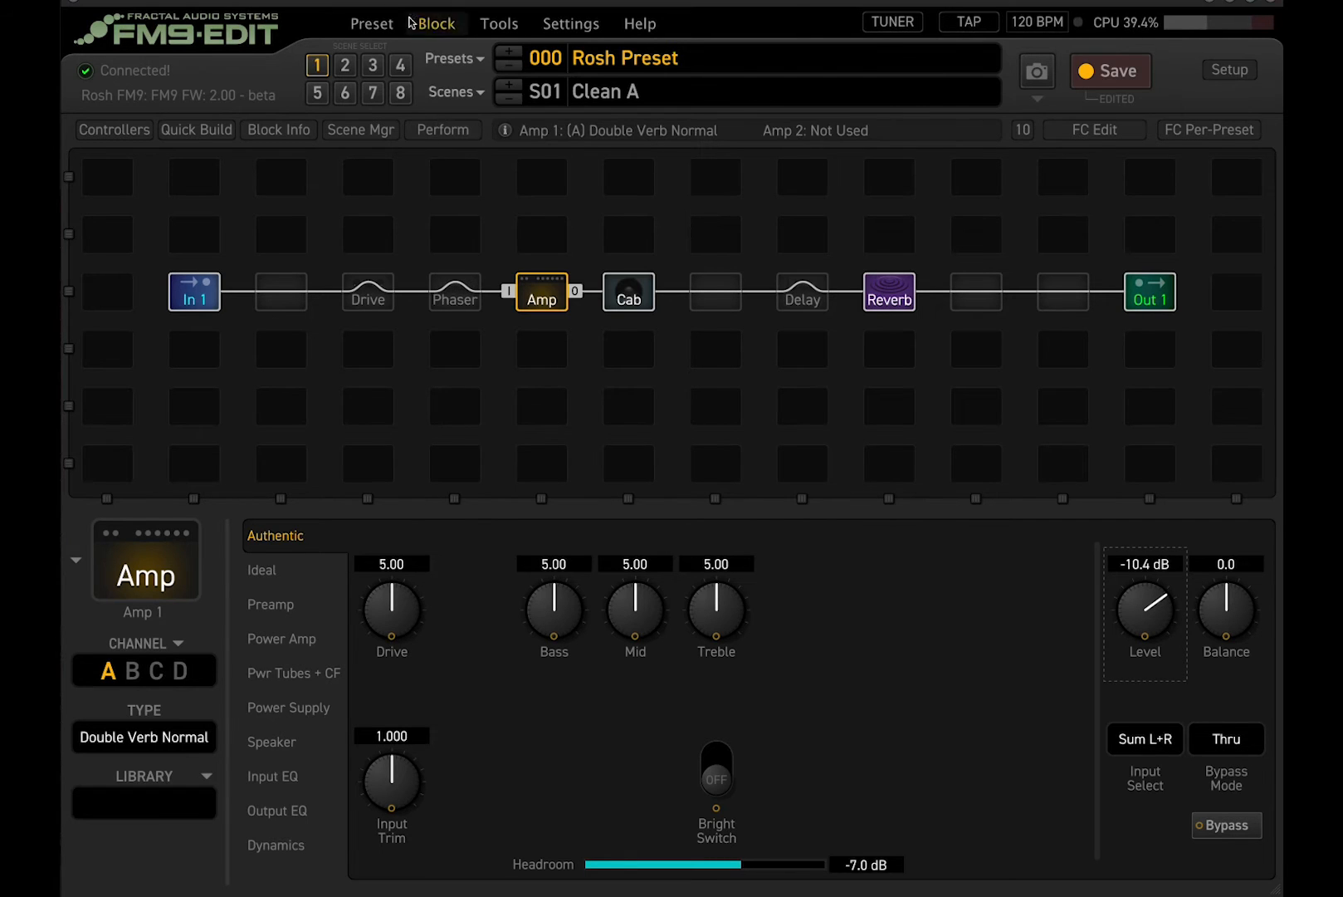
Check the Output 1 meters again and set the Amp block's level to -8.5 dB.
click(1162, 303)
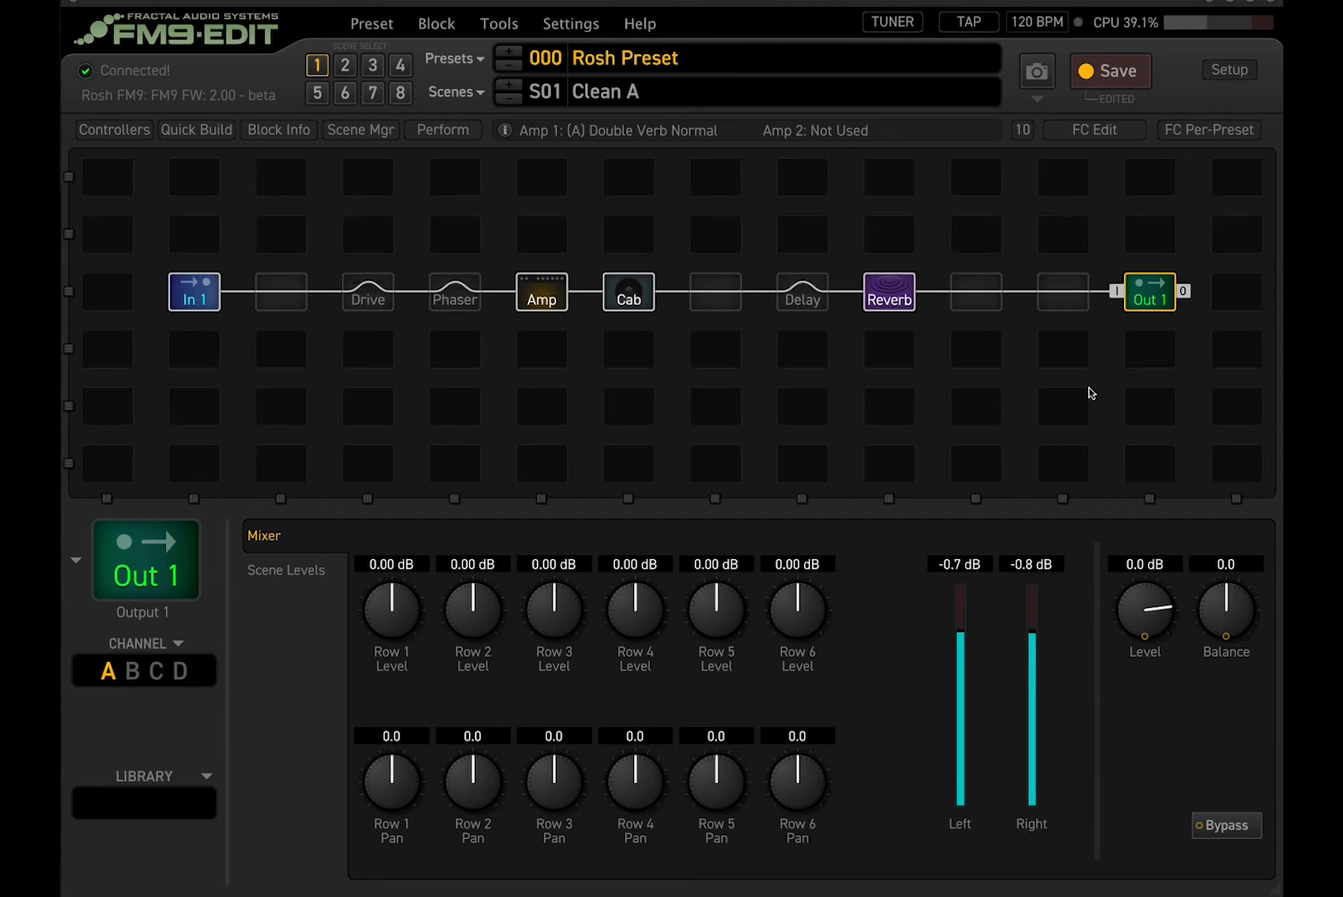
click(550, 297)
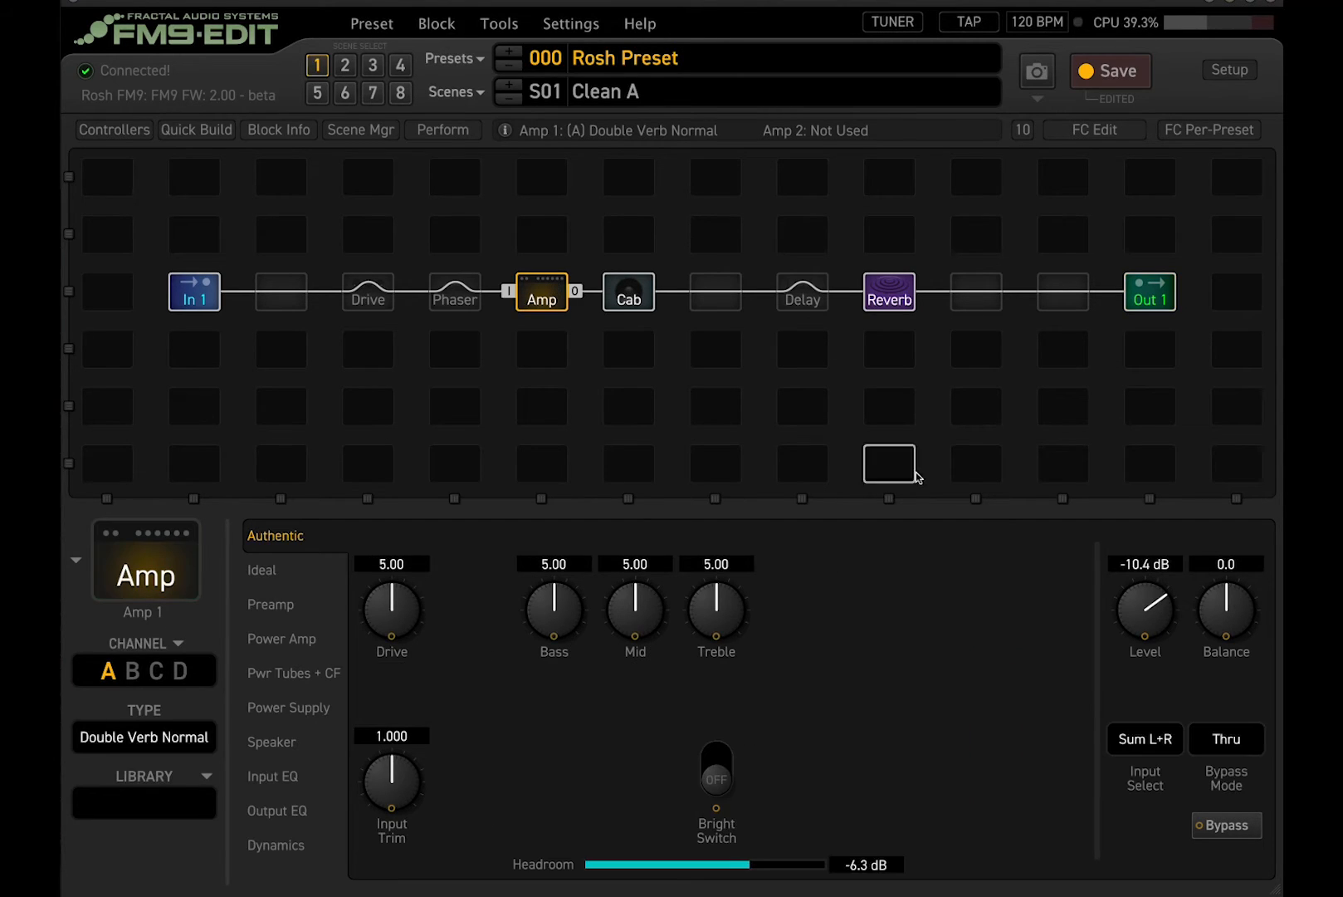
drag(1135, 608, 1135, 601)
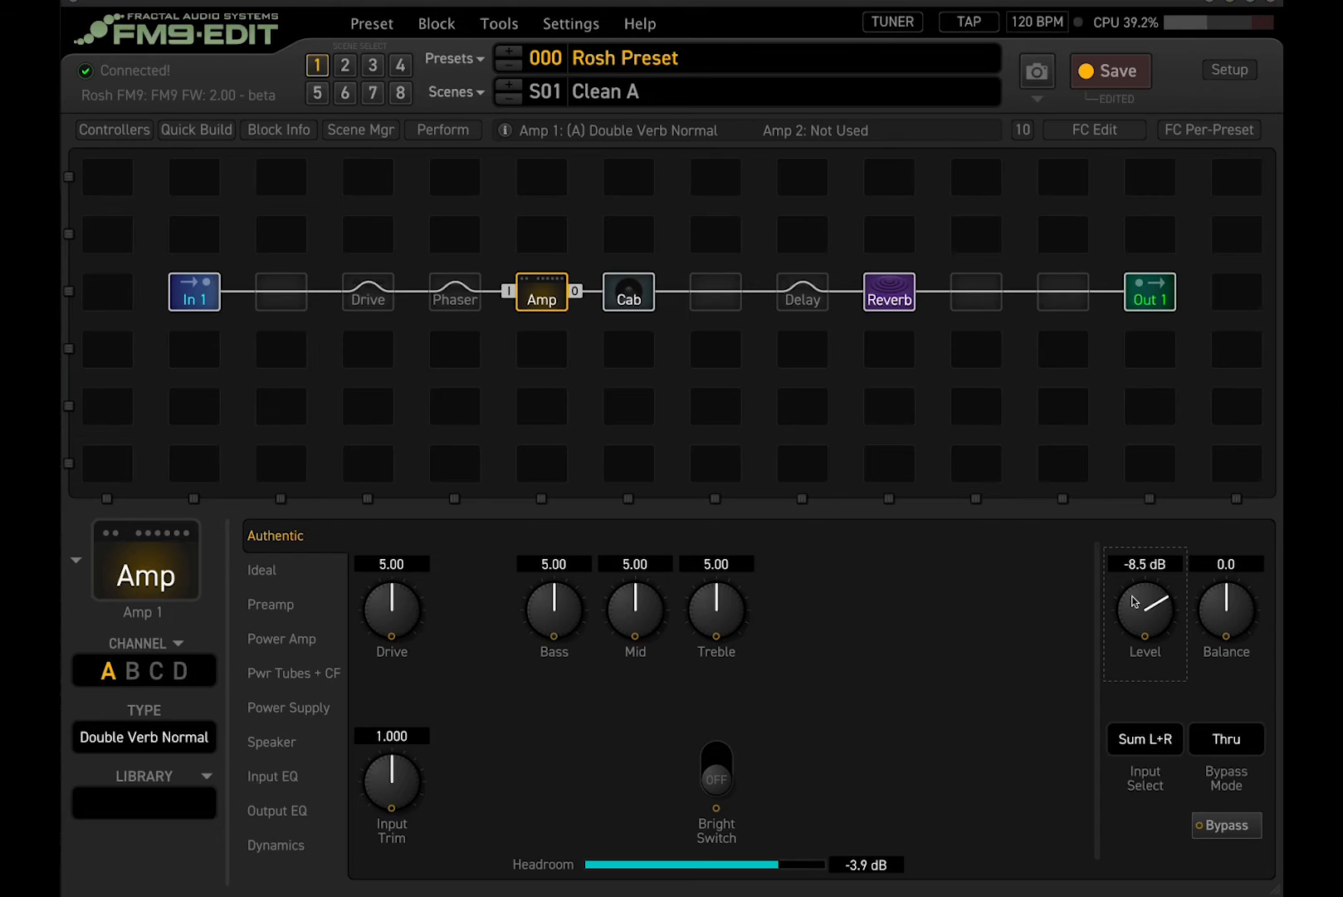
click(628, 295)
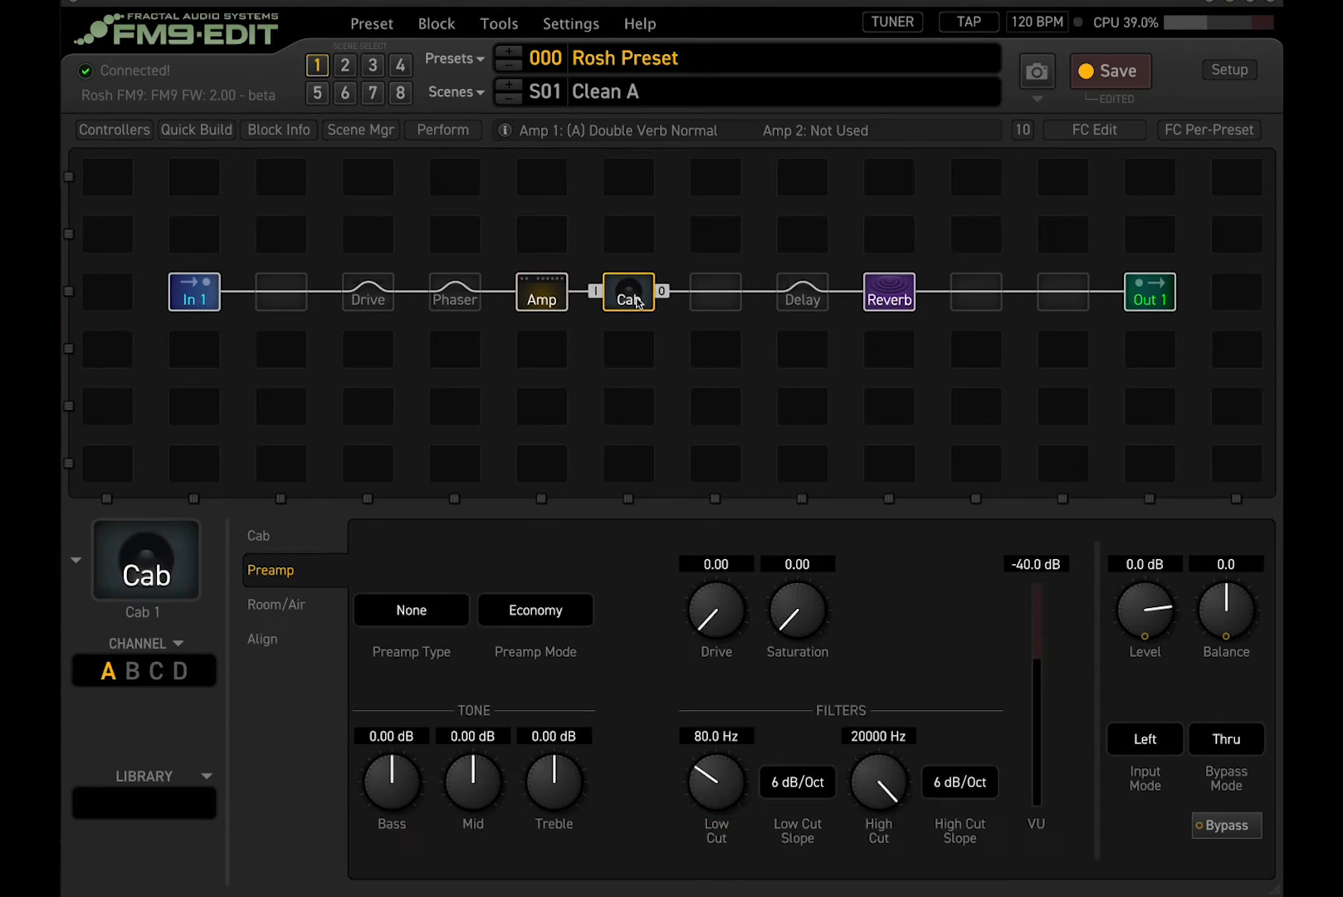
Switch to scene 2, Crunch B, and bypass the Drive, Phaser and Delay blocks.
click(343, 71)
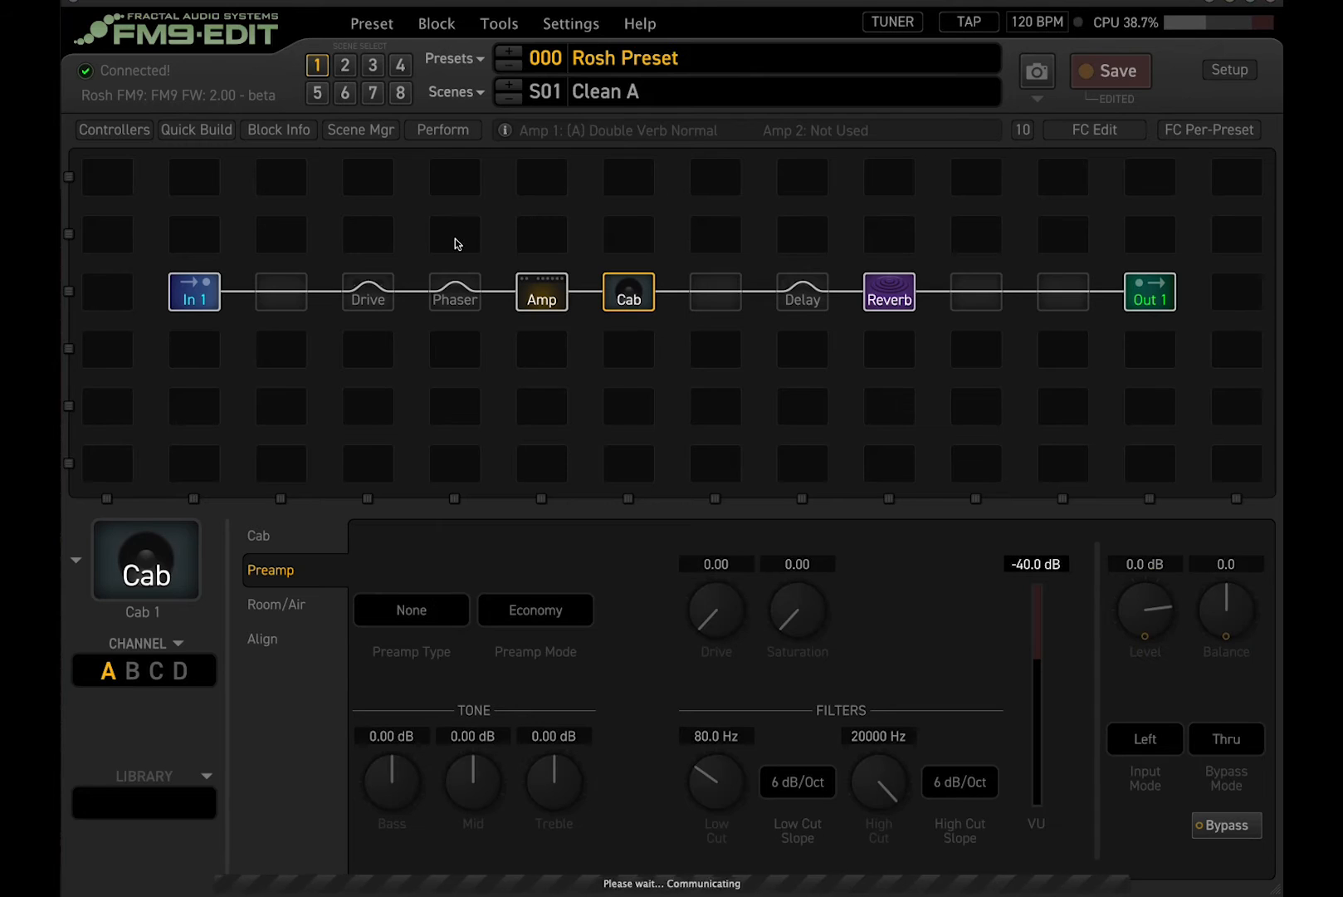
double_click(362, 297)
double_click(446, 293)
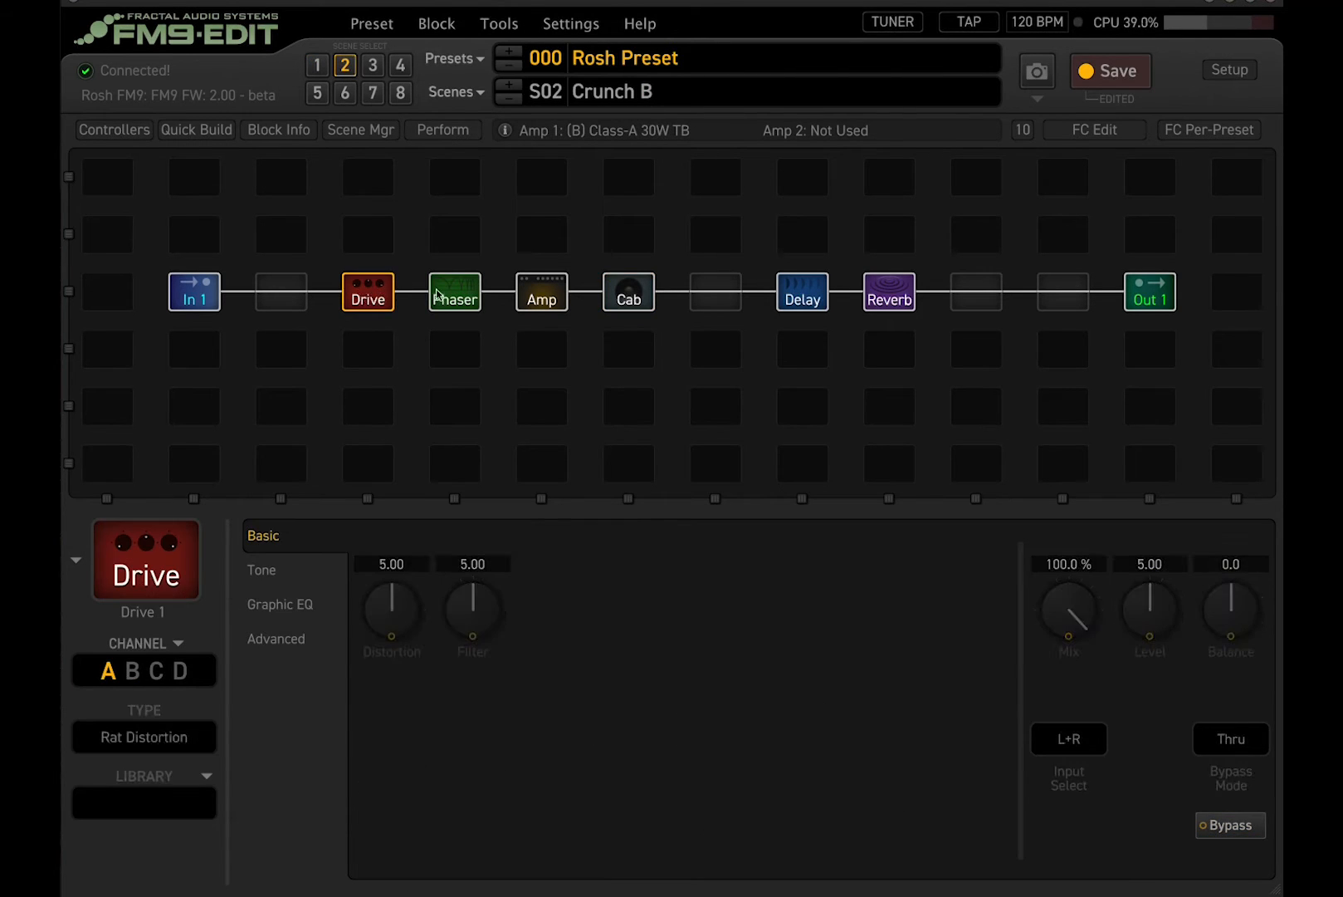
double_click(803, 293)
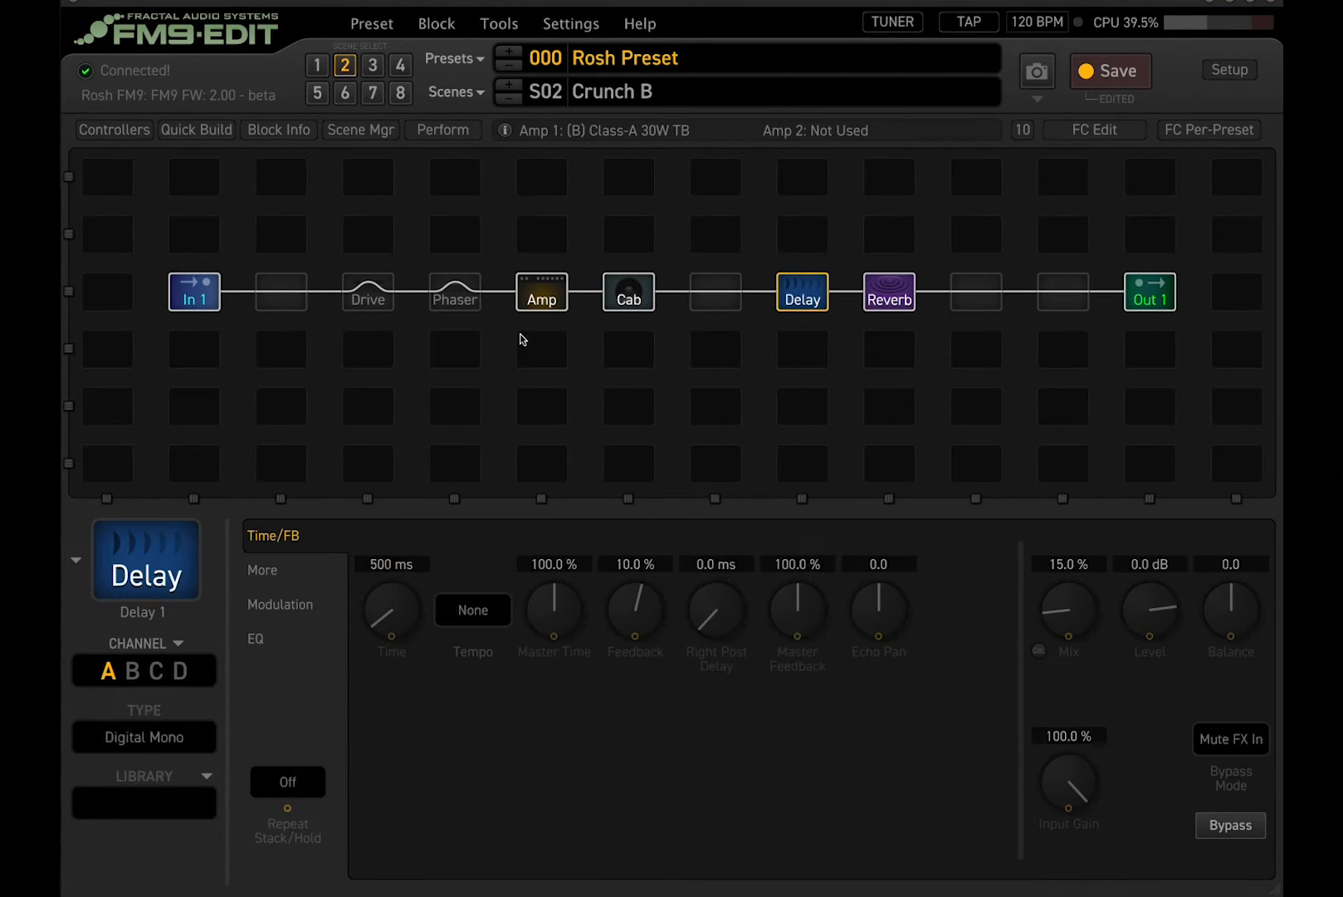
Check the Amp and Cab channels for Crunch B and reset the Amp block's current channel B.
click(541, 293)
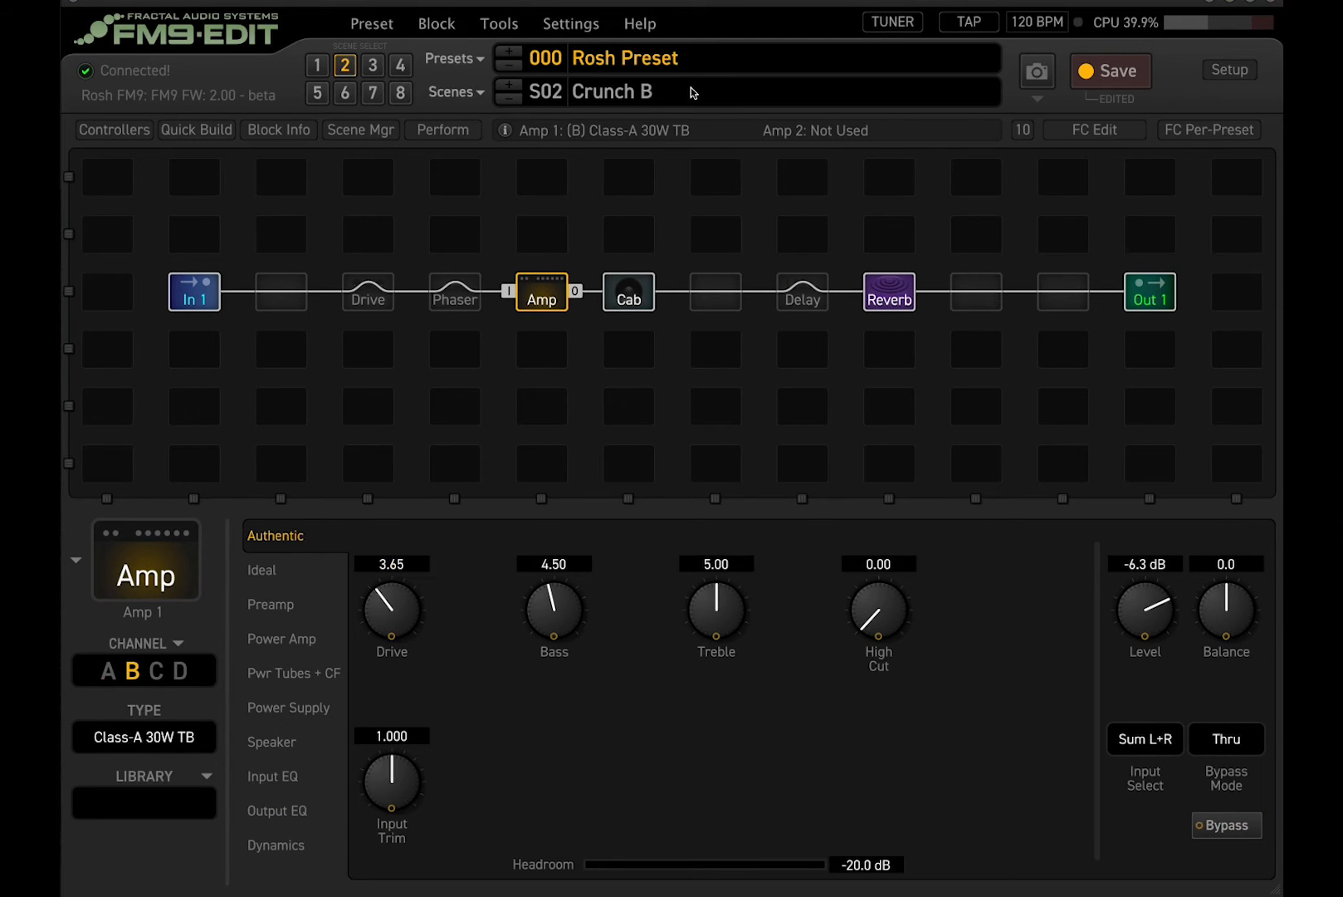
click(653, 93)
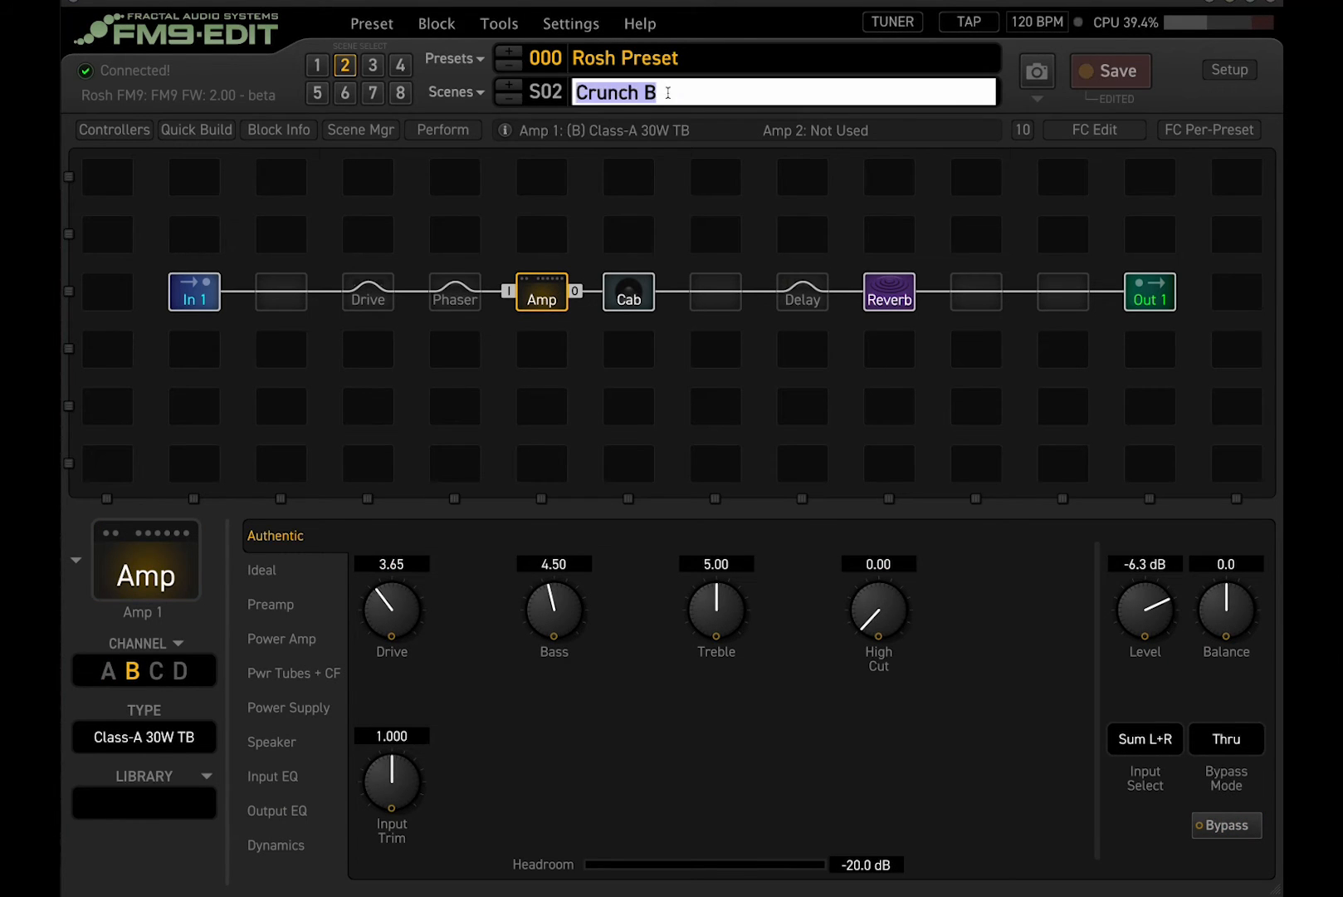
click(621, 301)
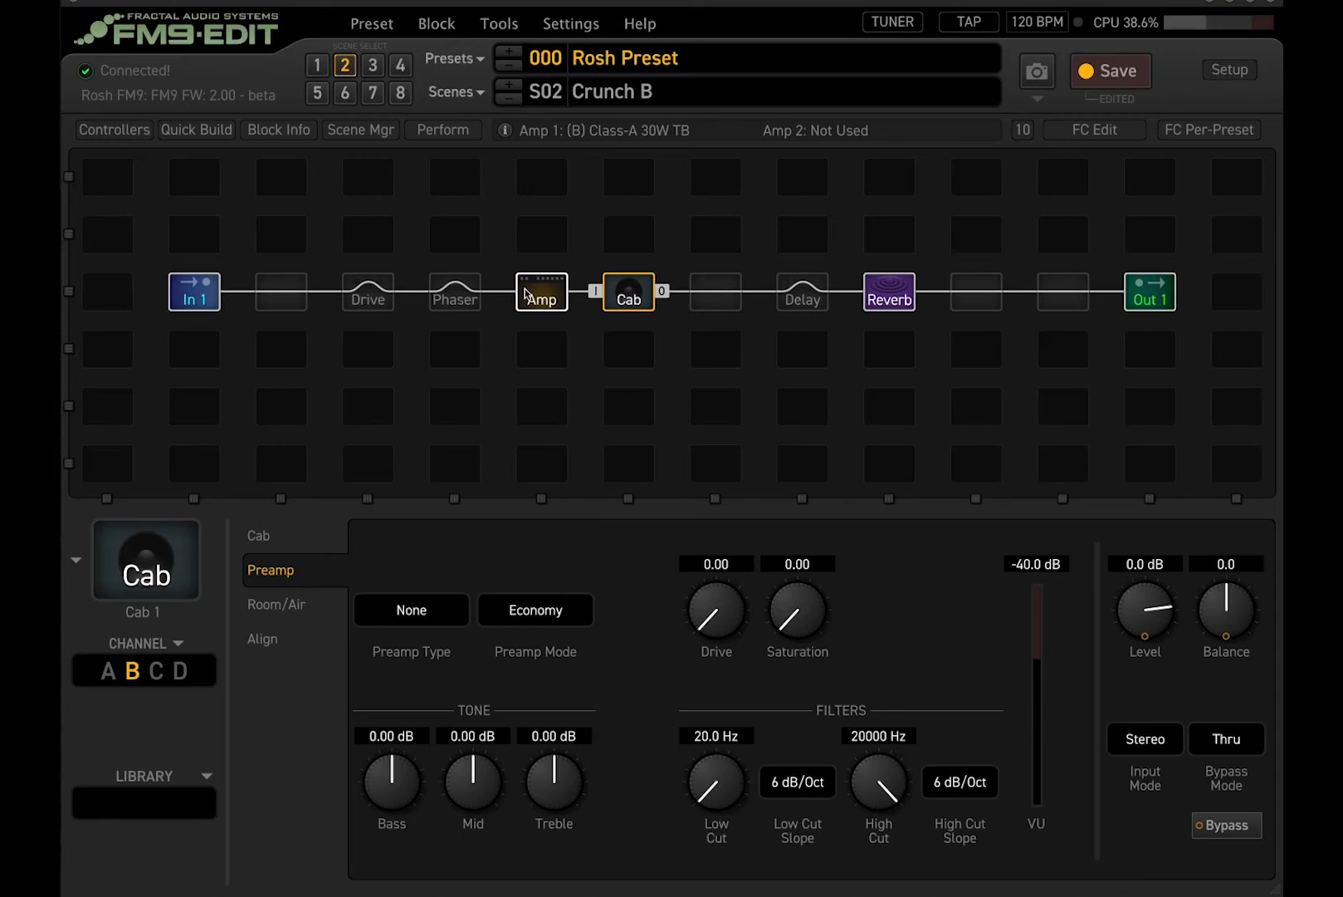
click(529, 294)
click(626, 302)
click(536, 293)
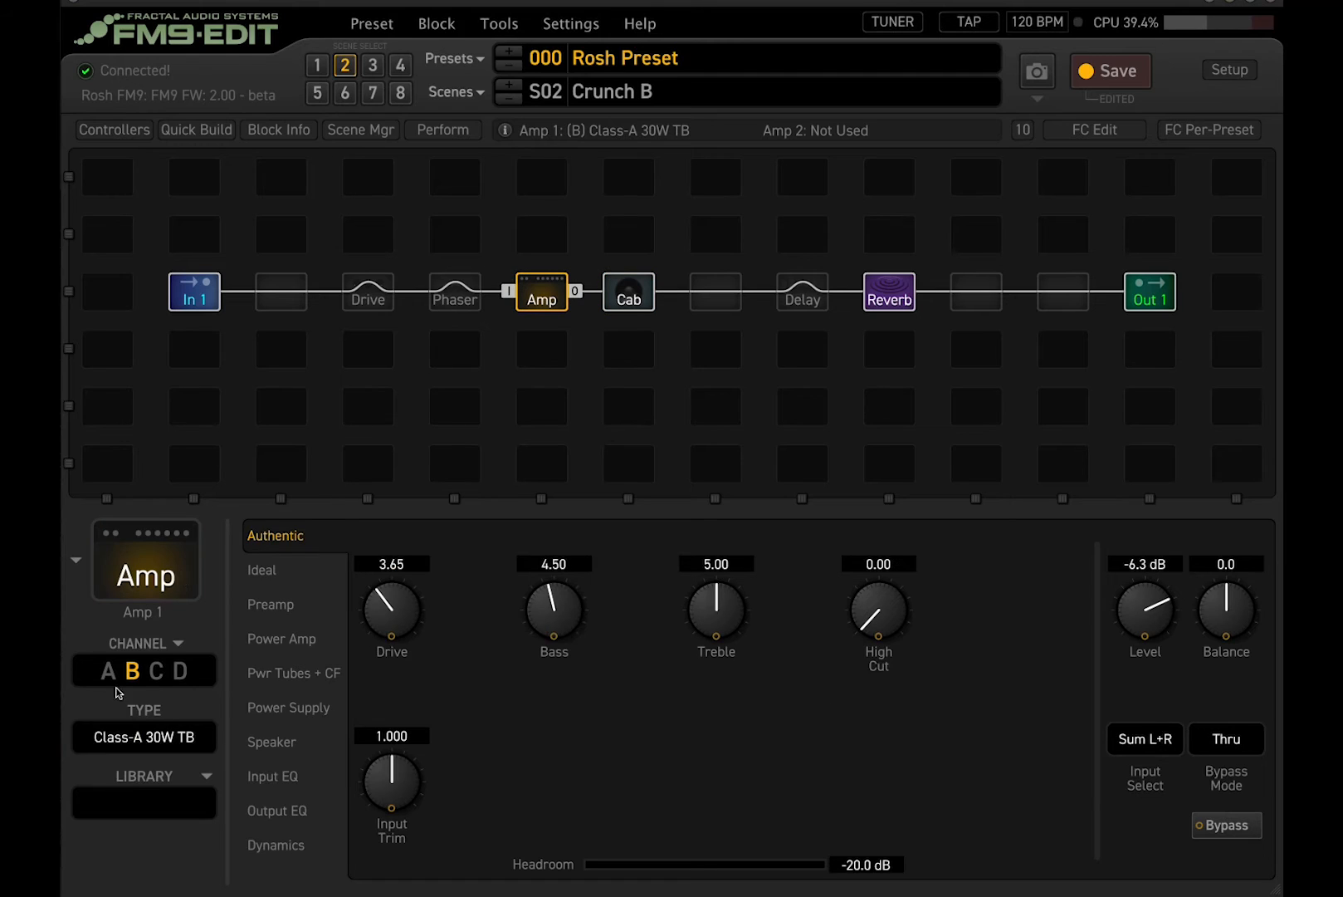
click(438, 25)
click(514, 187)
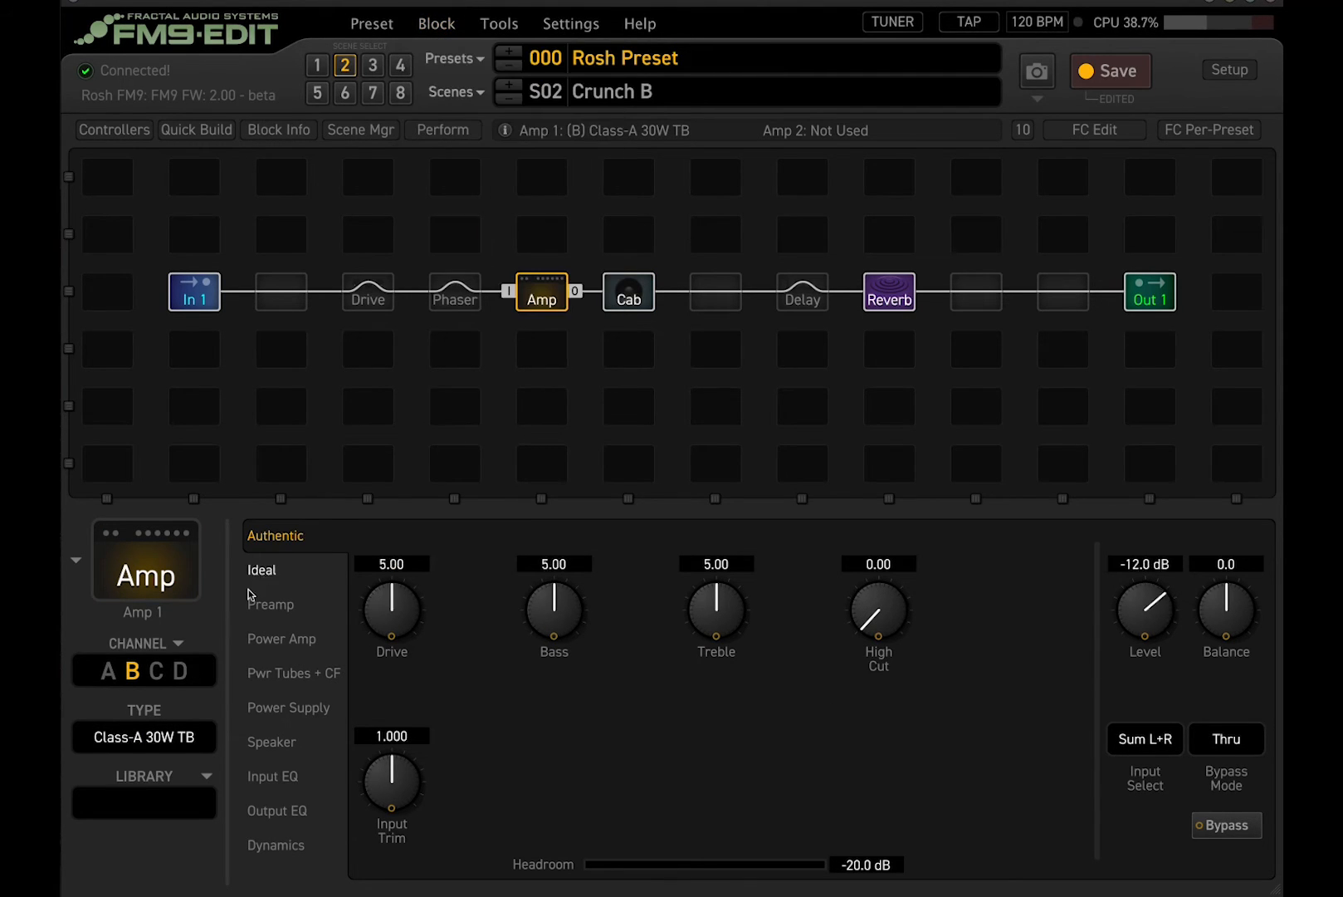
Reset the Cab block's current channel B and show its cab slots.
click(624, 301)
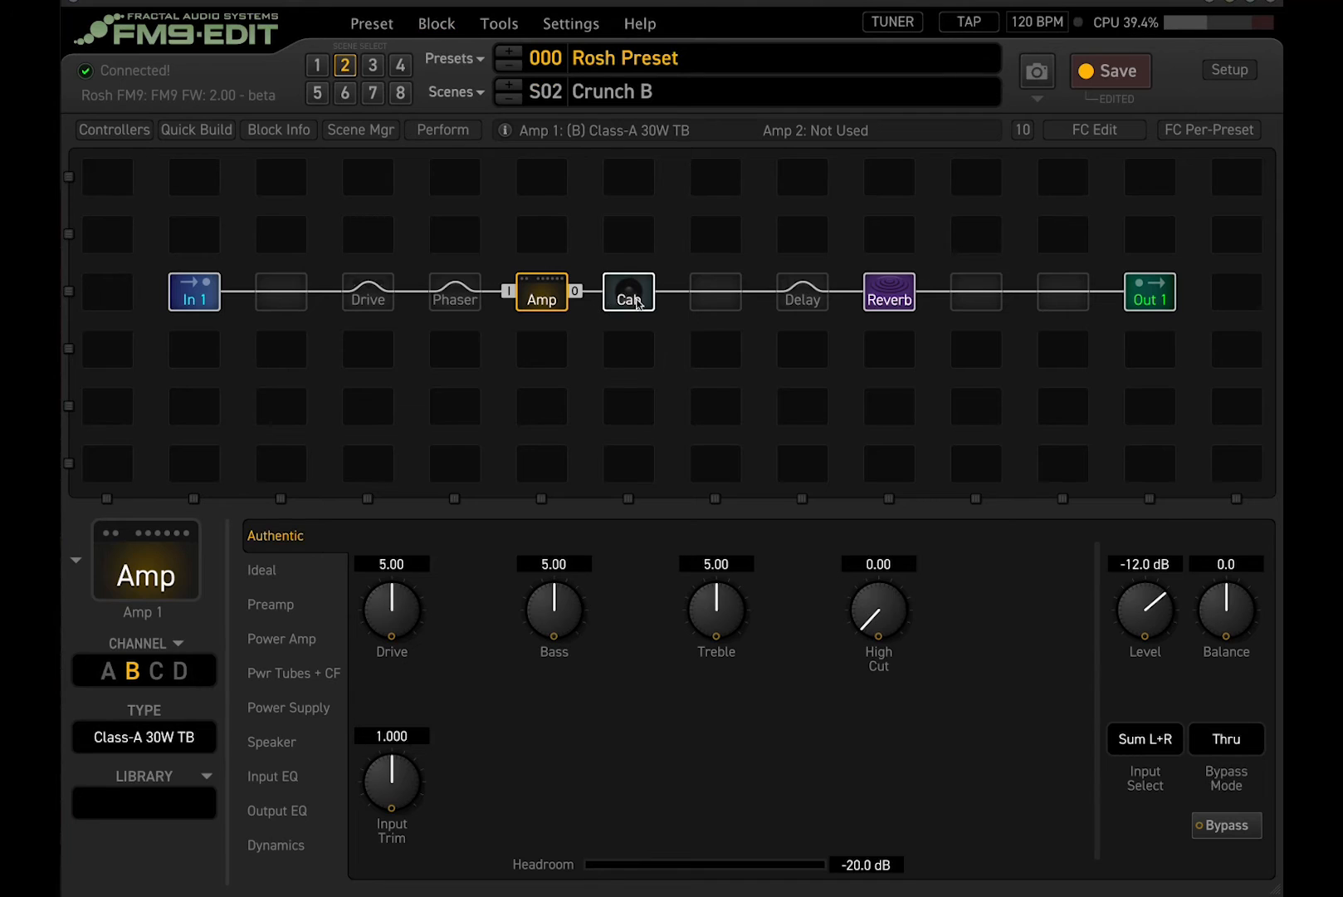
click(437, 25)
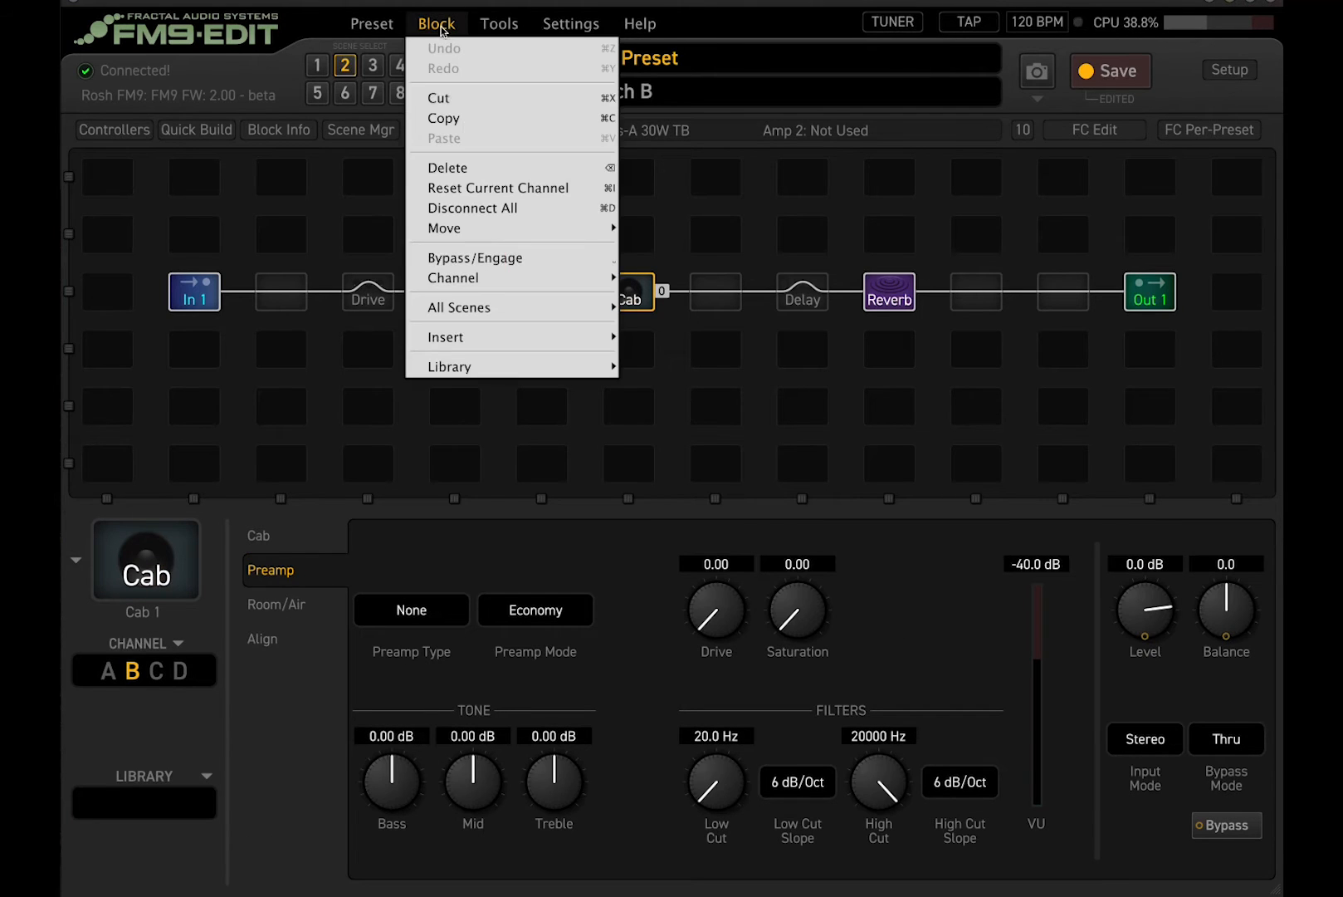
click(488, 189)
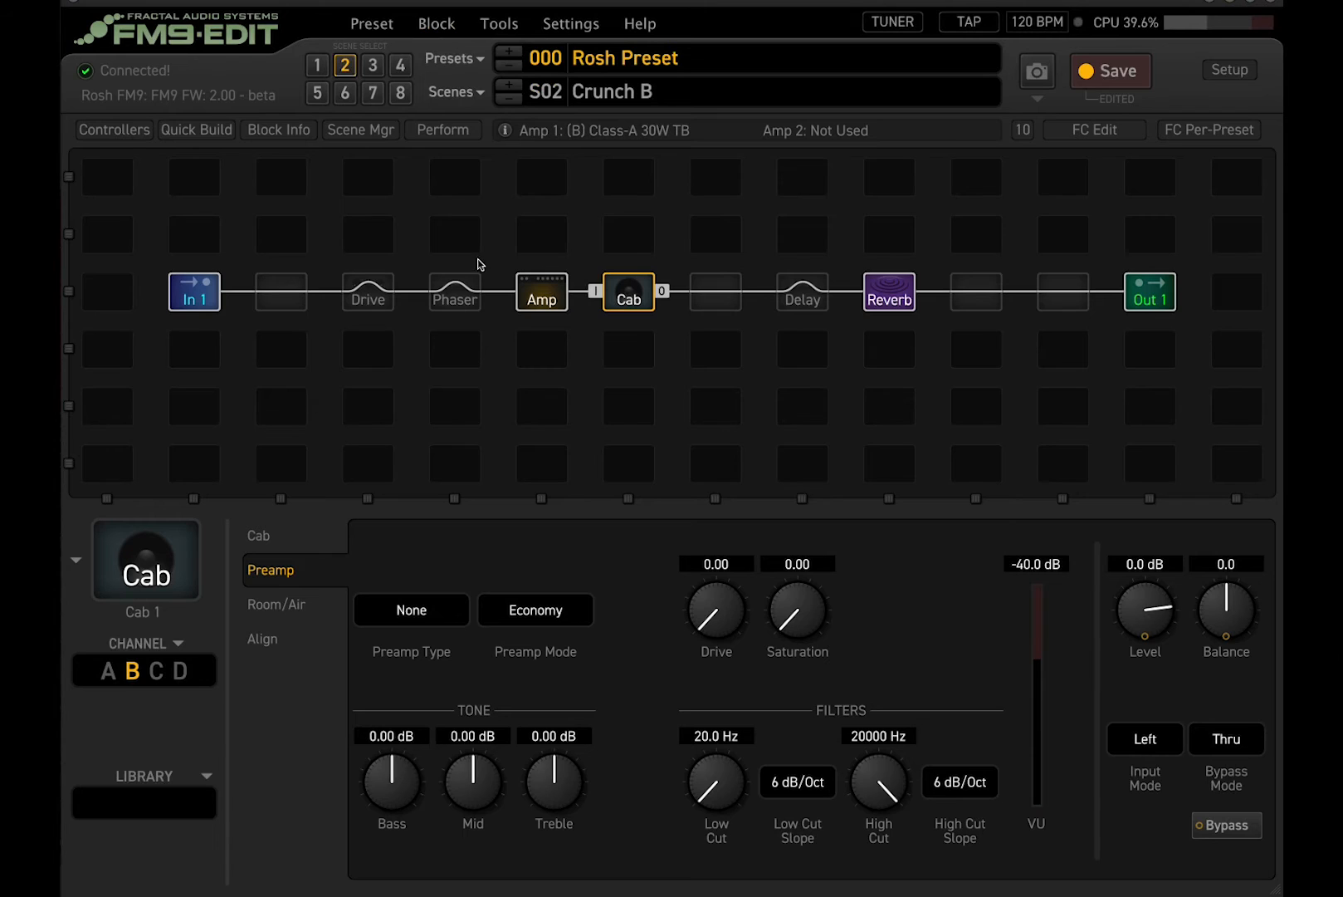
click(258, 536)
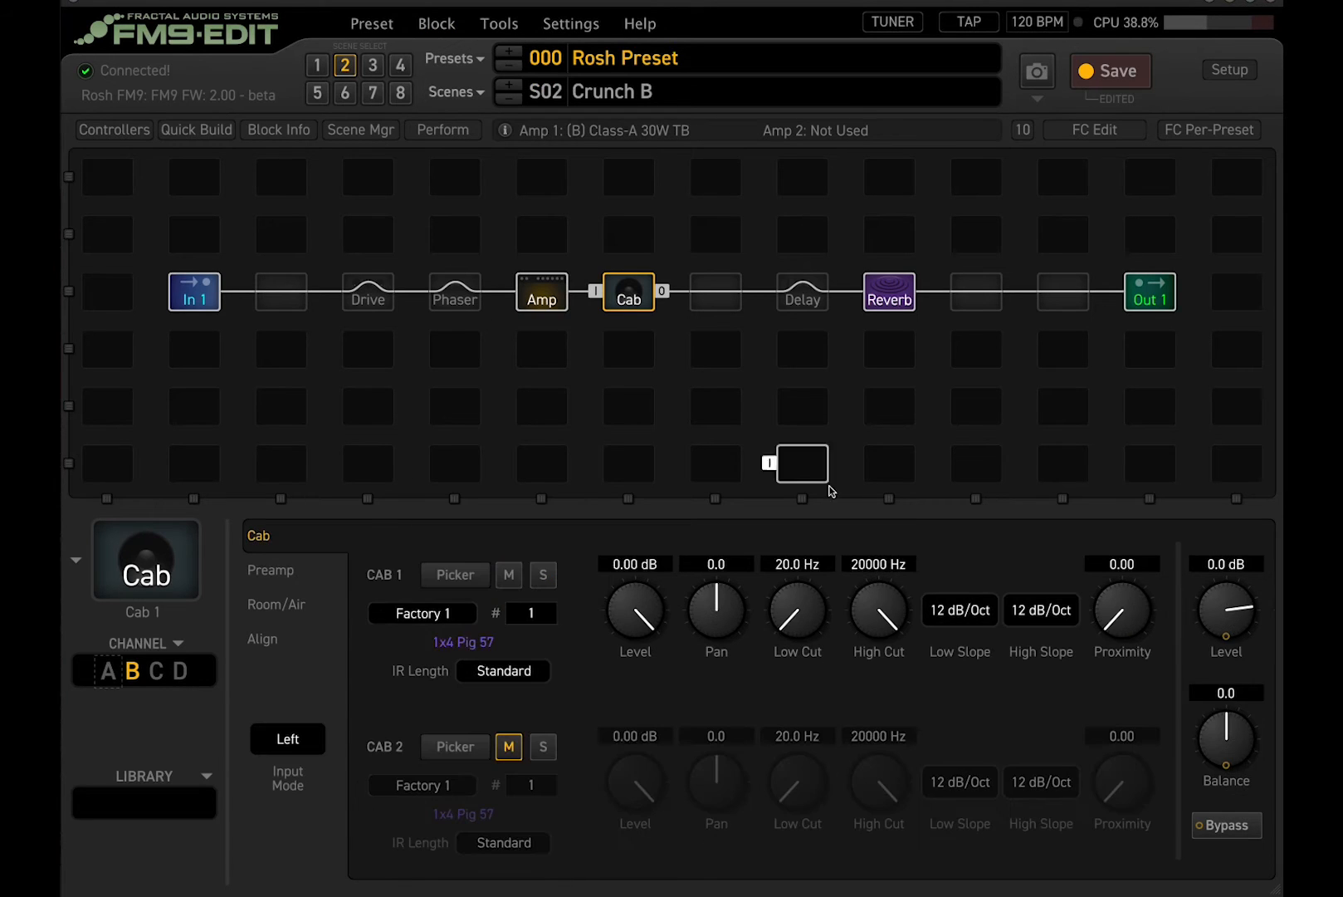
Change the Amp block's channel B type to Div/13 FT37 High.
click(535, 292)
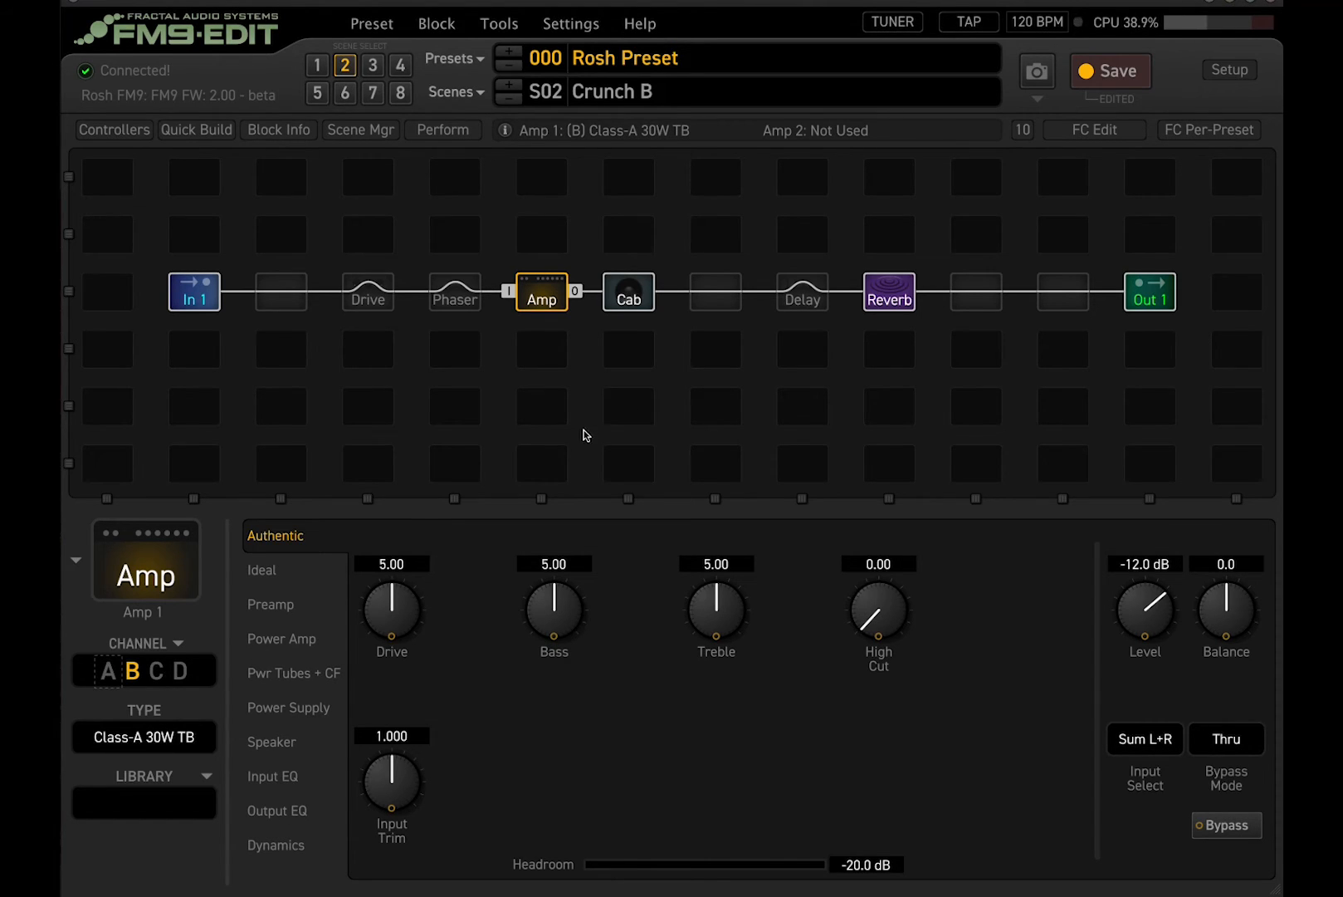
click(166, 739)
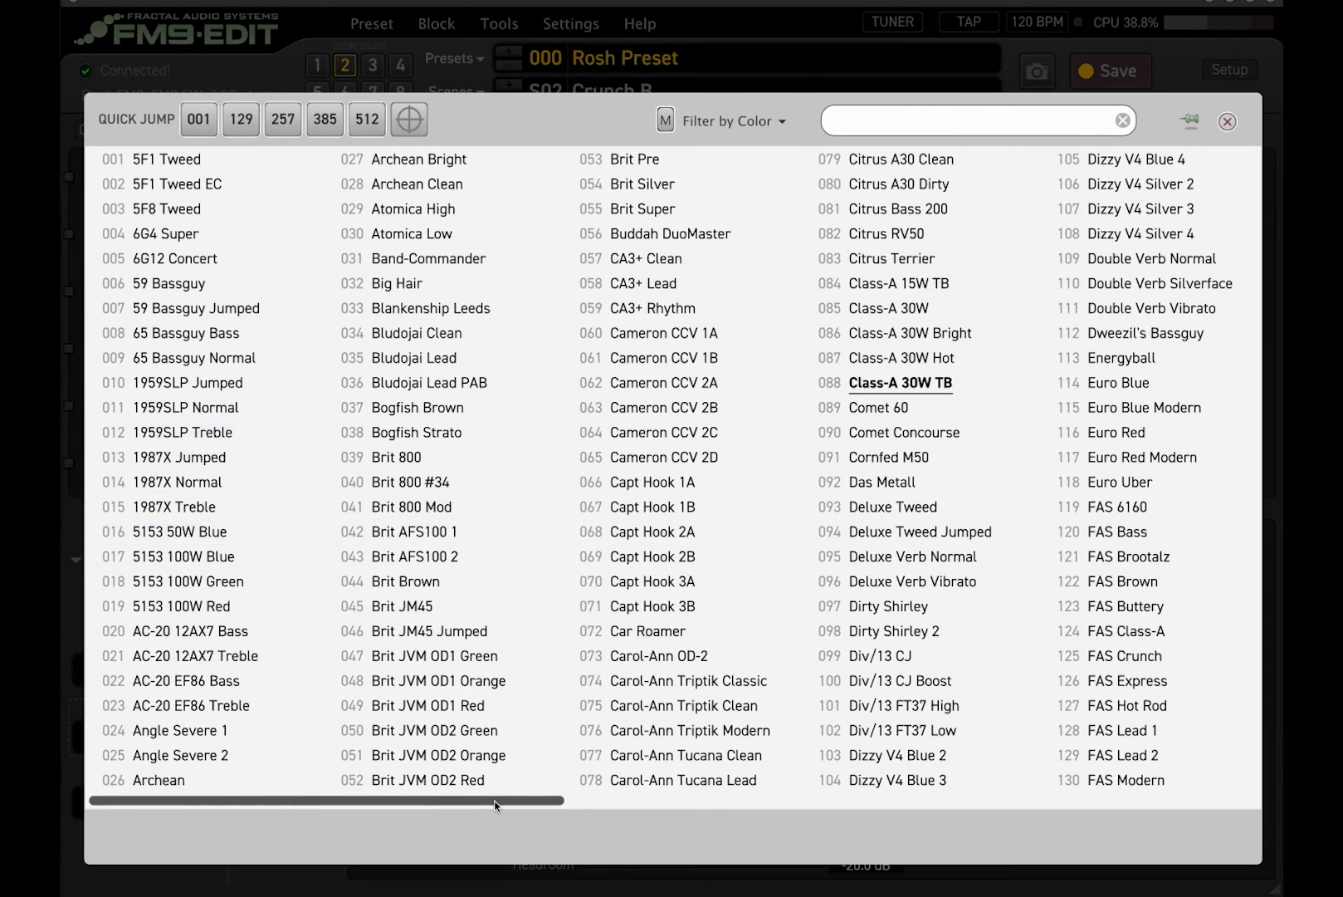
drag(470, 800, 611, 809)
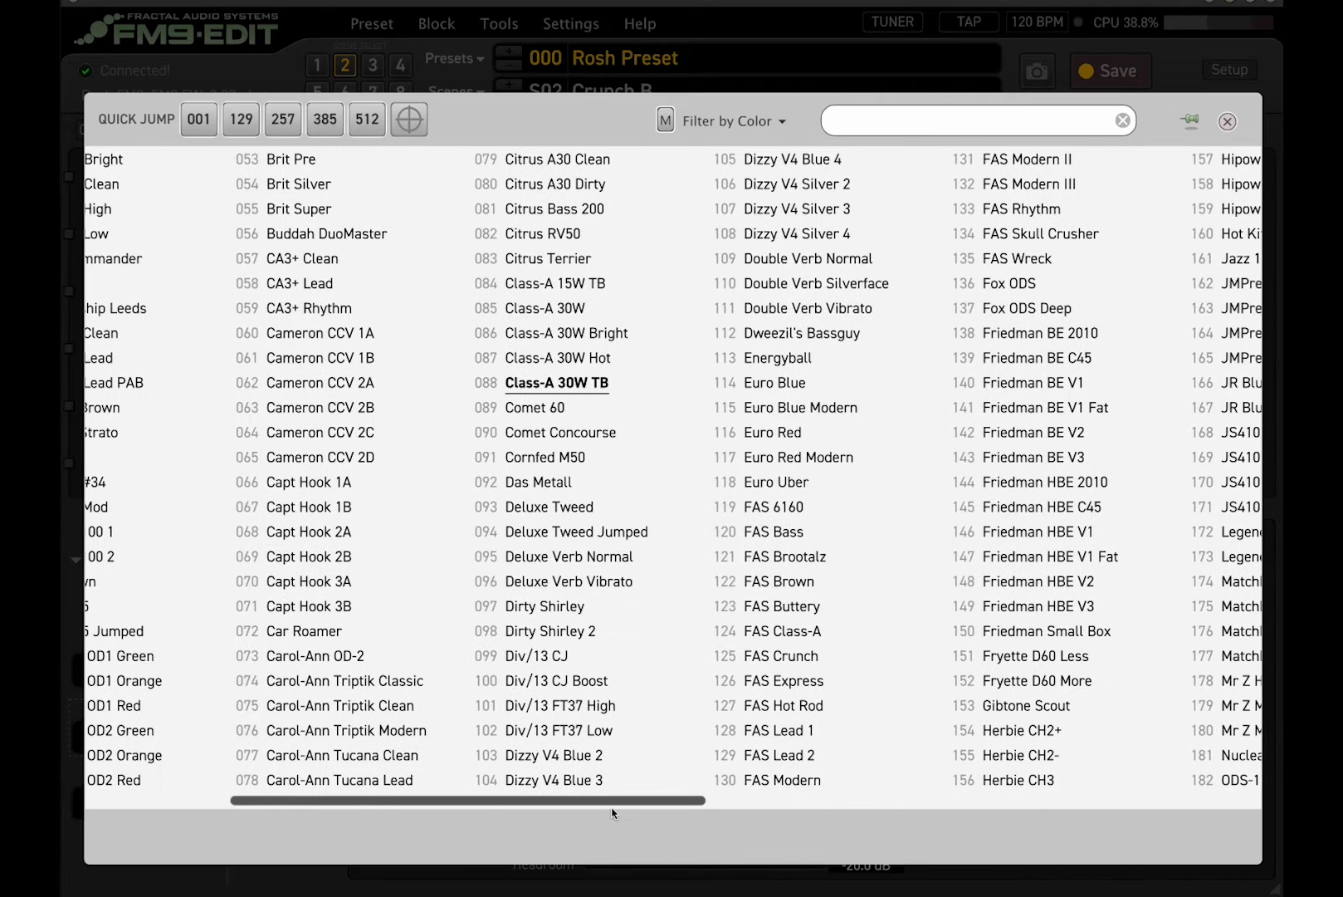
click(604, 715)
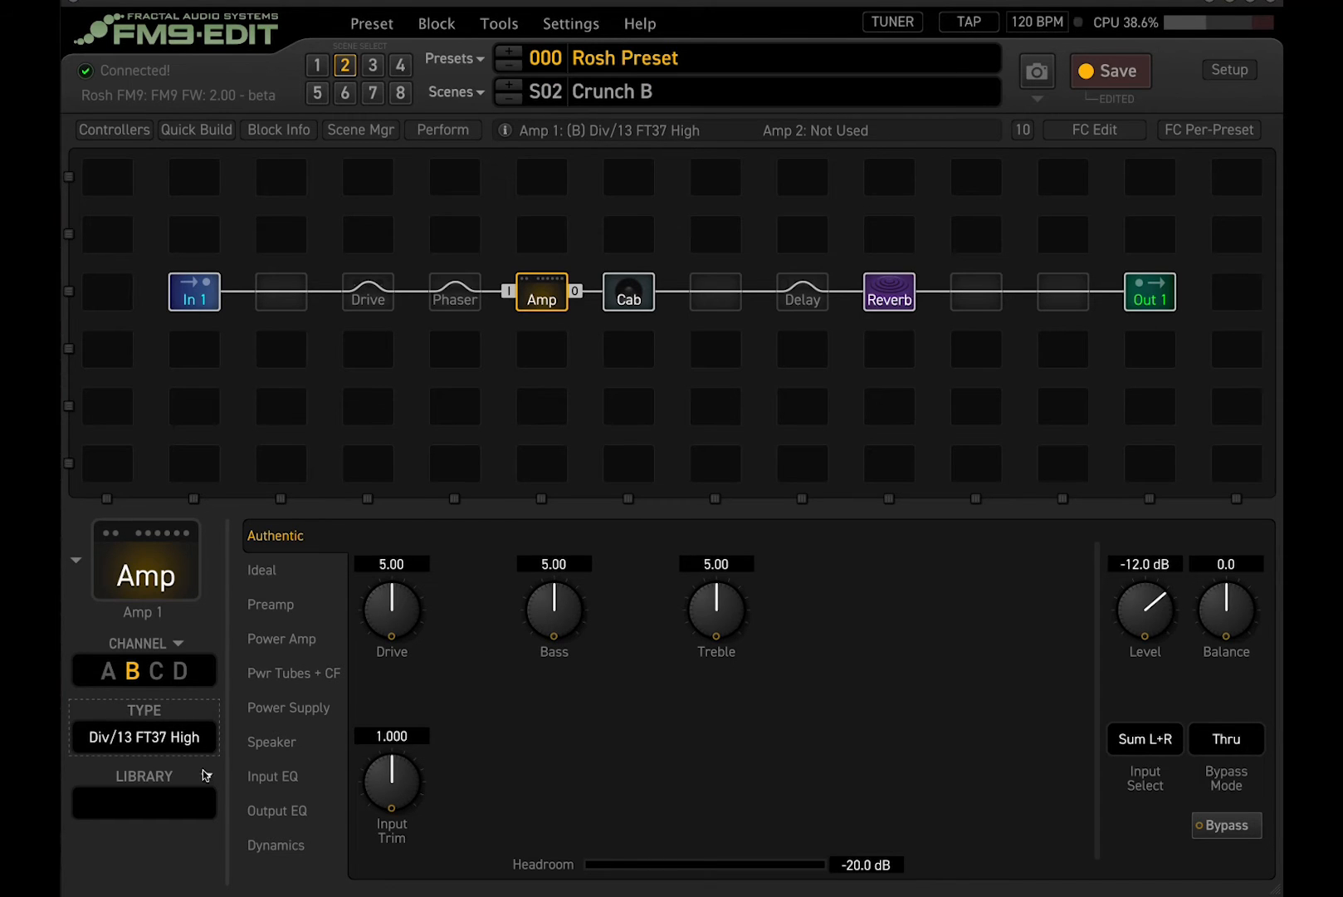
click(176, 746)
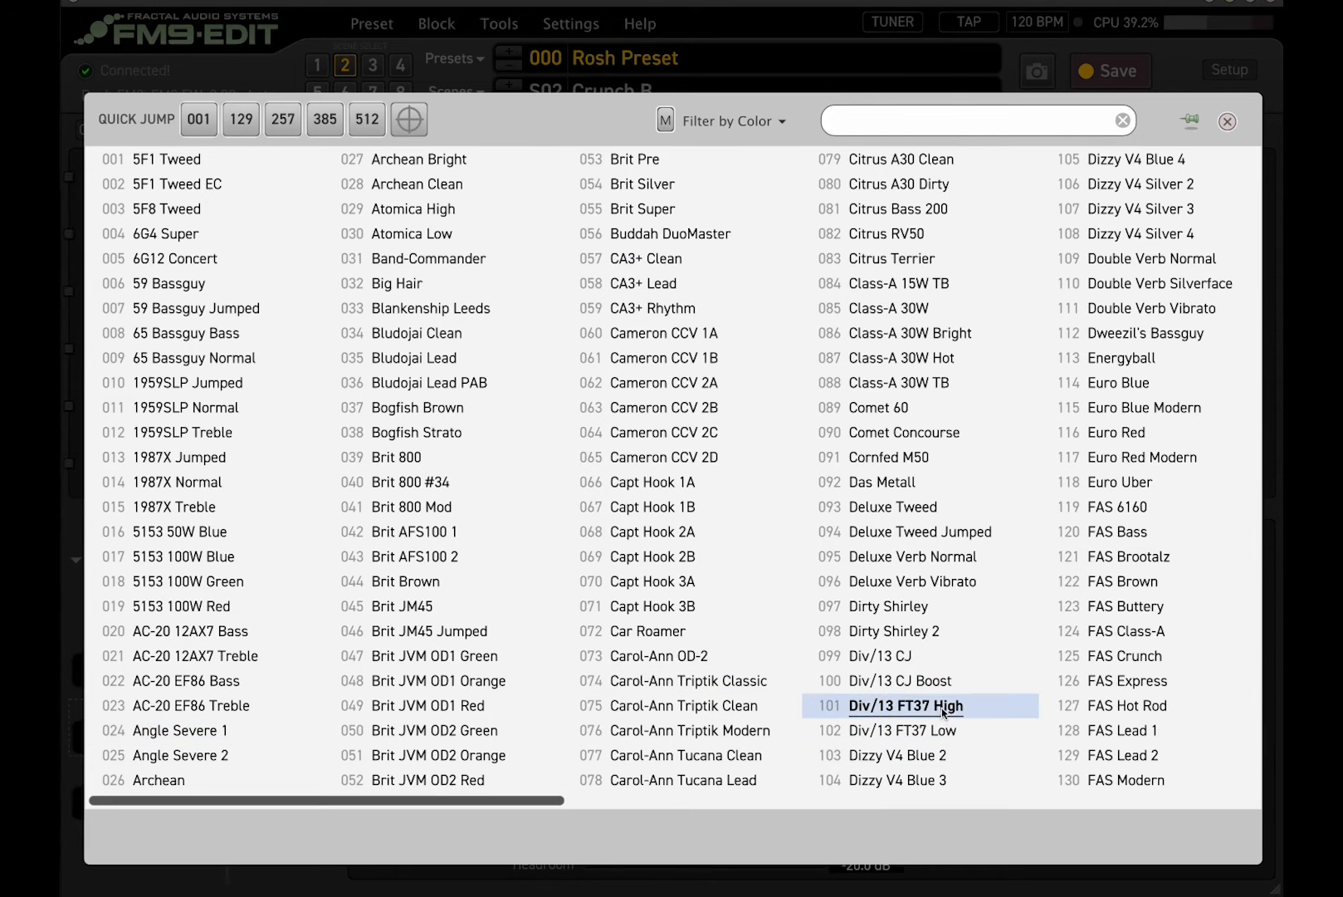
click(1227, 121)
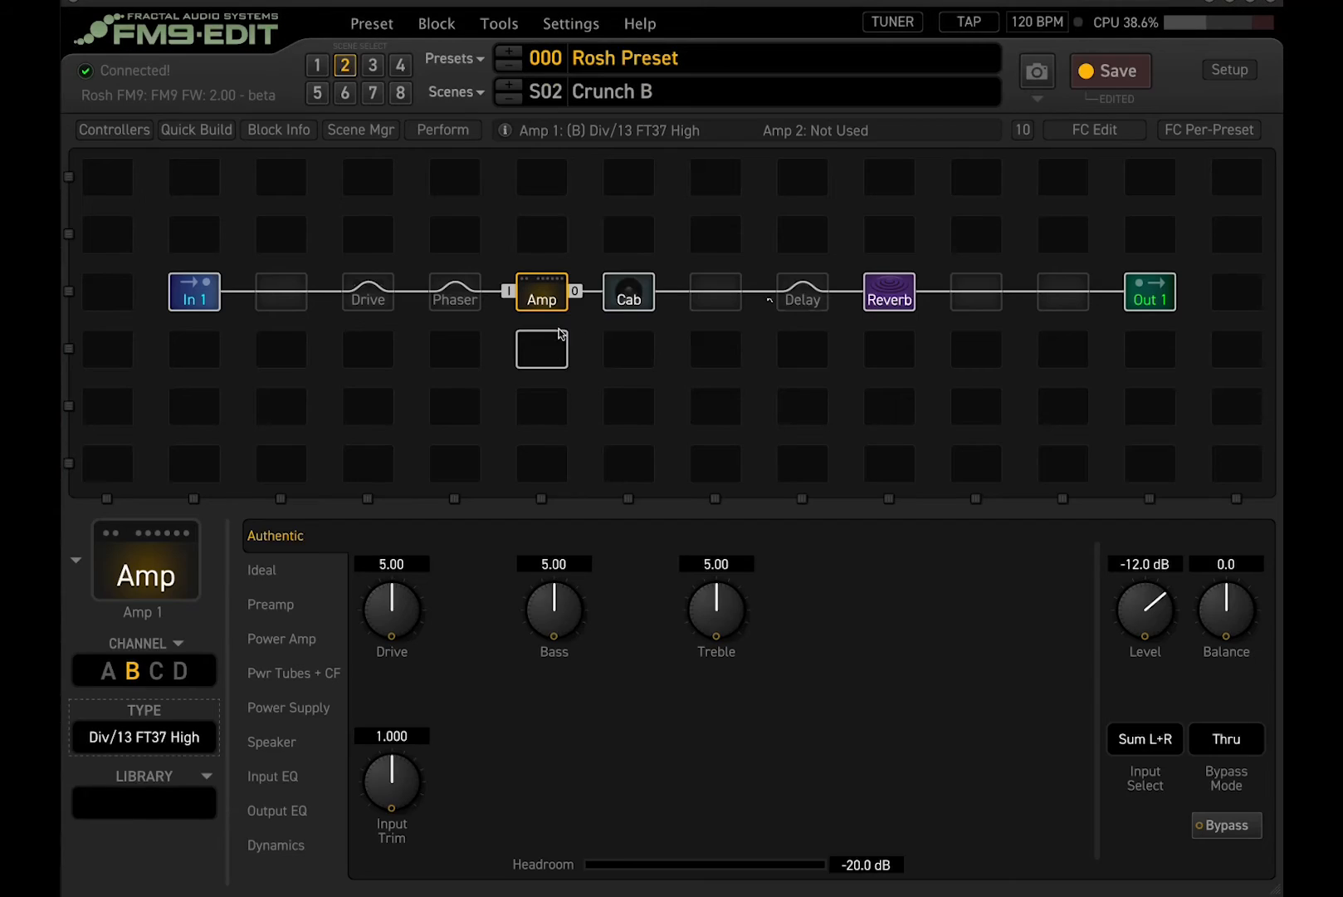
click(622, 297)
click(461, 579)
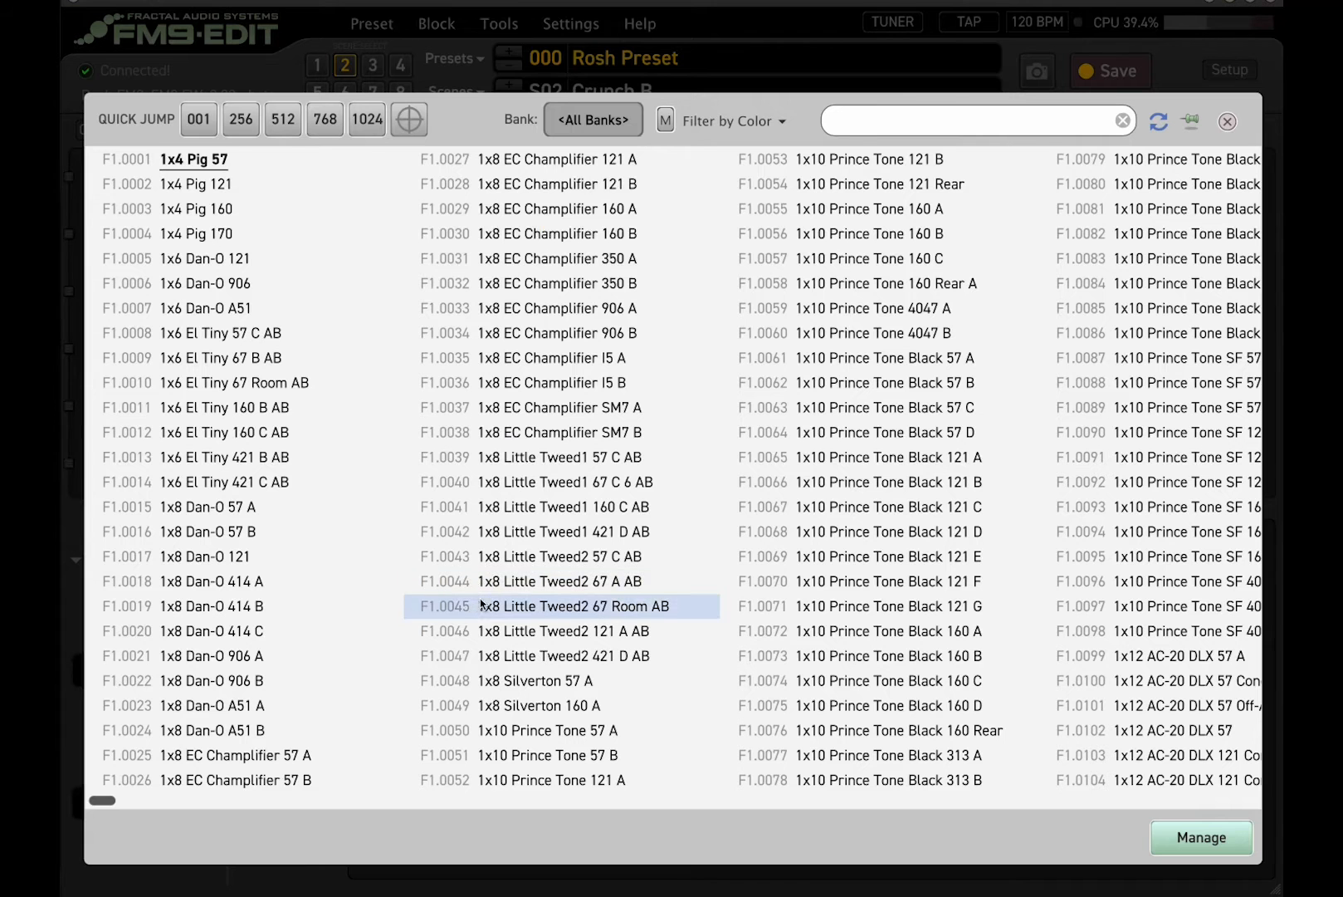
click(843, 124)
text(div)
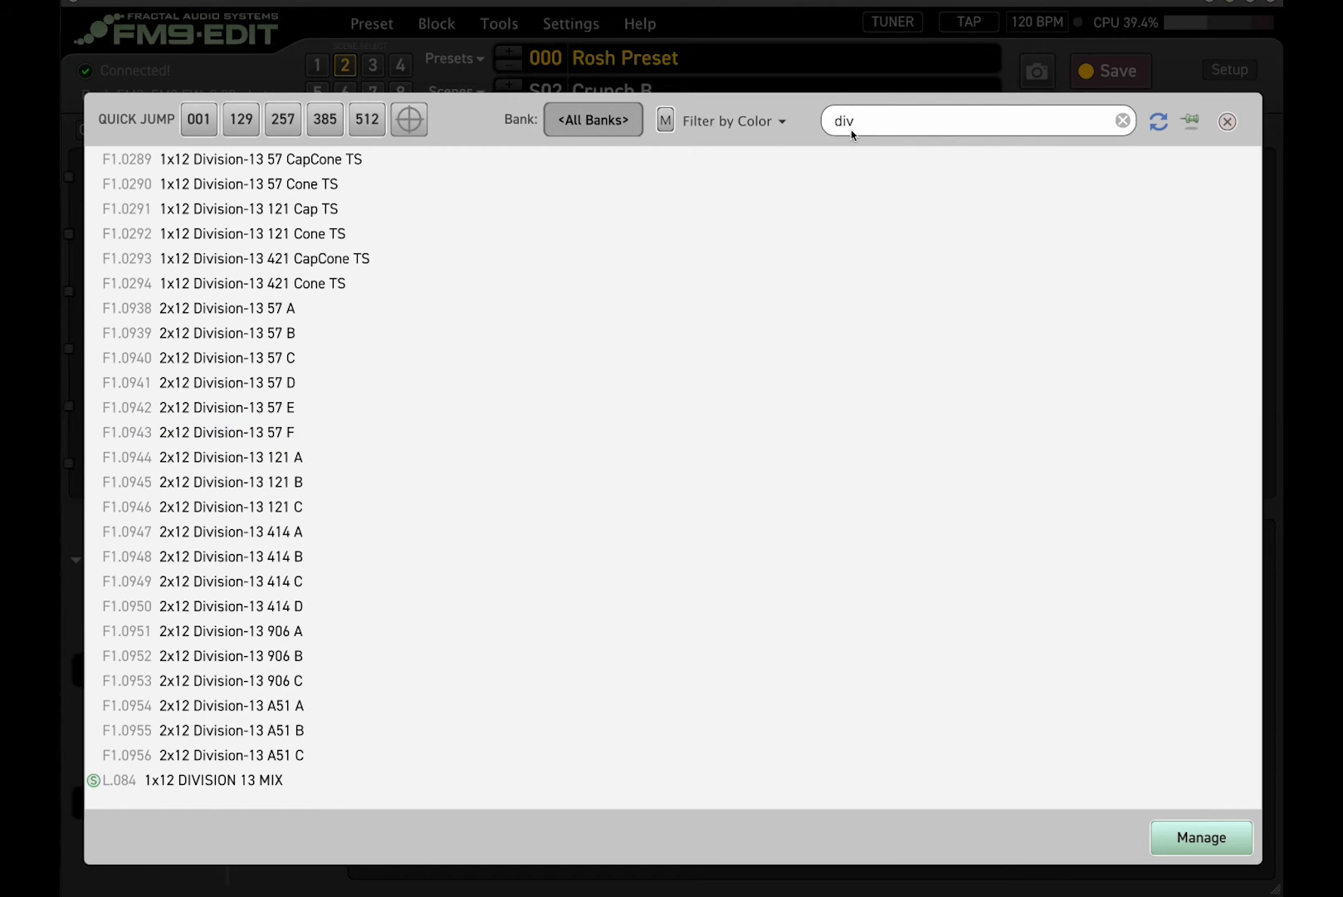
click(1230, 122)
click(553, 303)
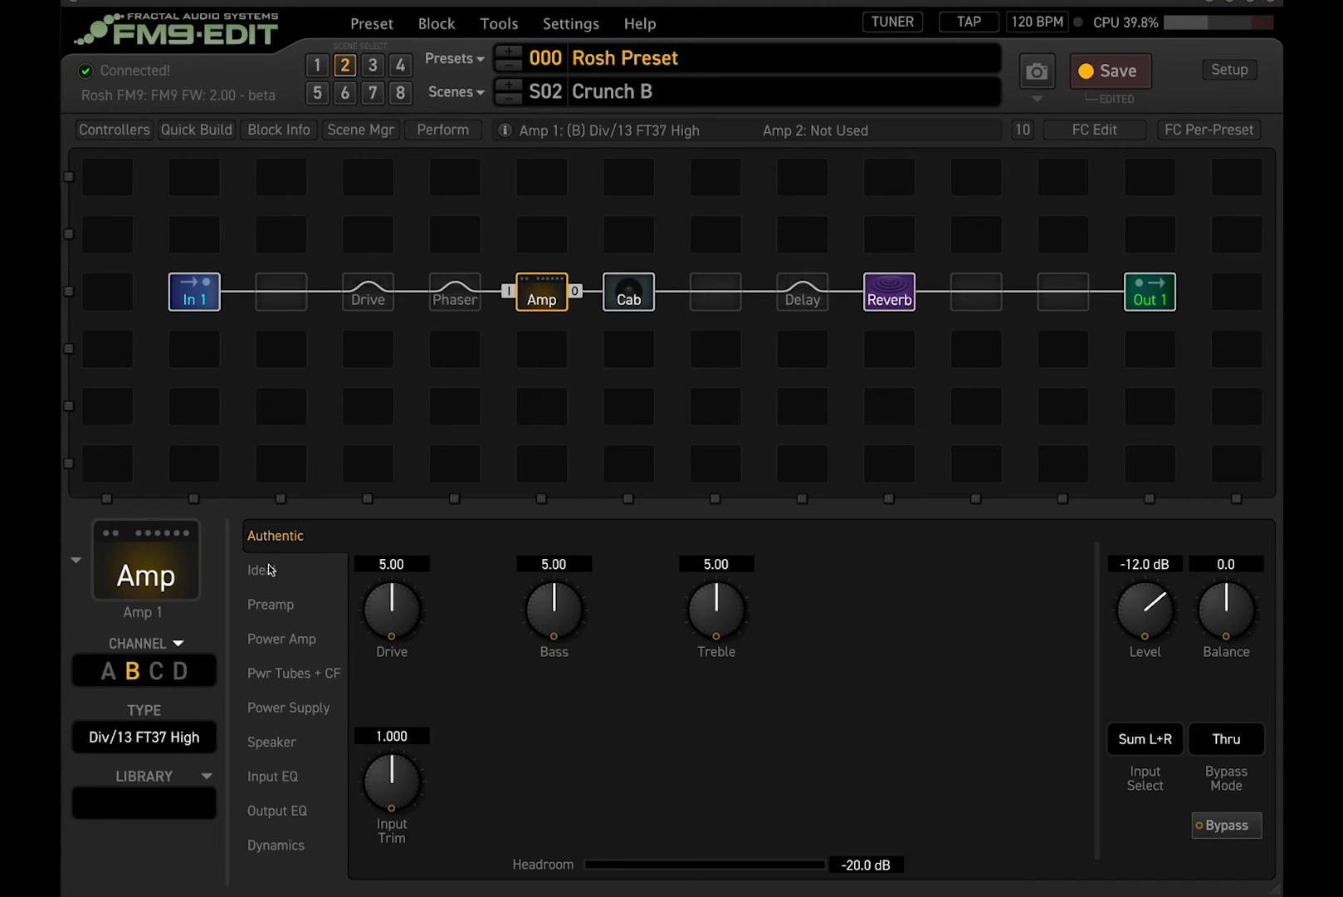
Search the cab library for "div" and load 2x12 Division-13 57 A into the Cab block's first slot.
click(629, 292)
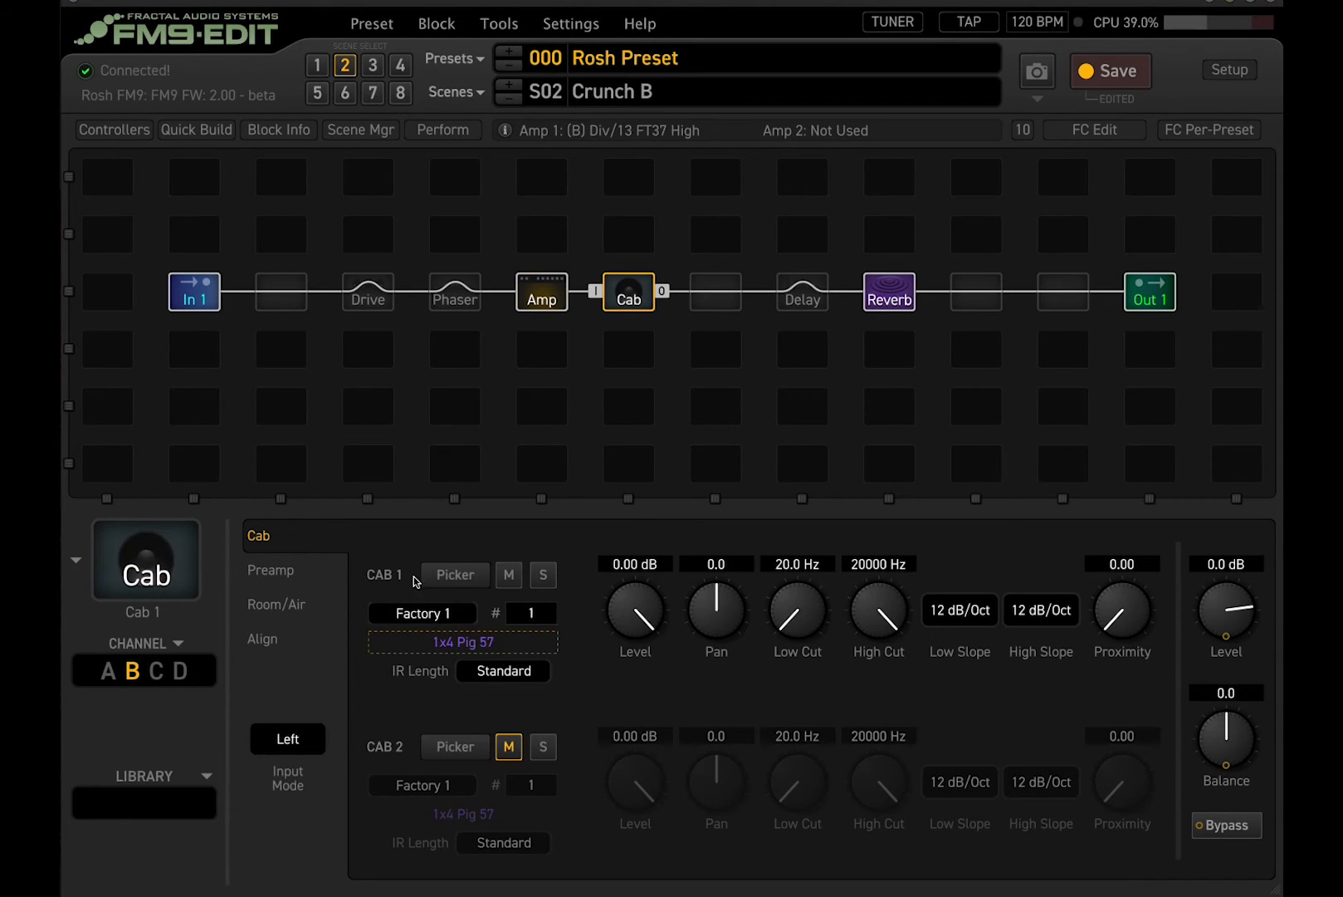
click(473, 576)
click(994, 120)
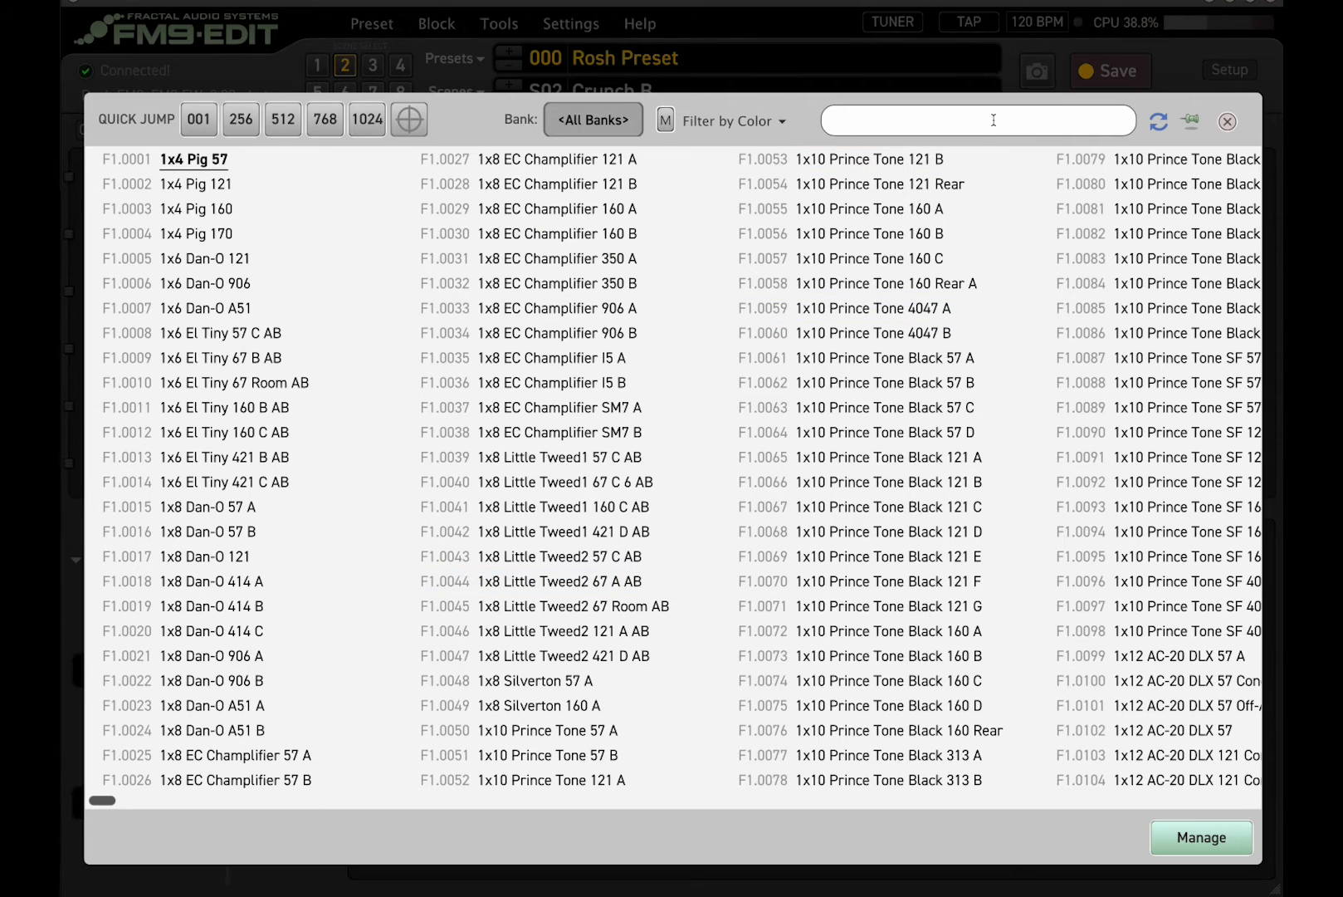
text(div)
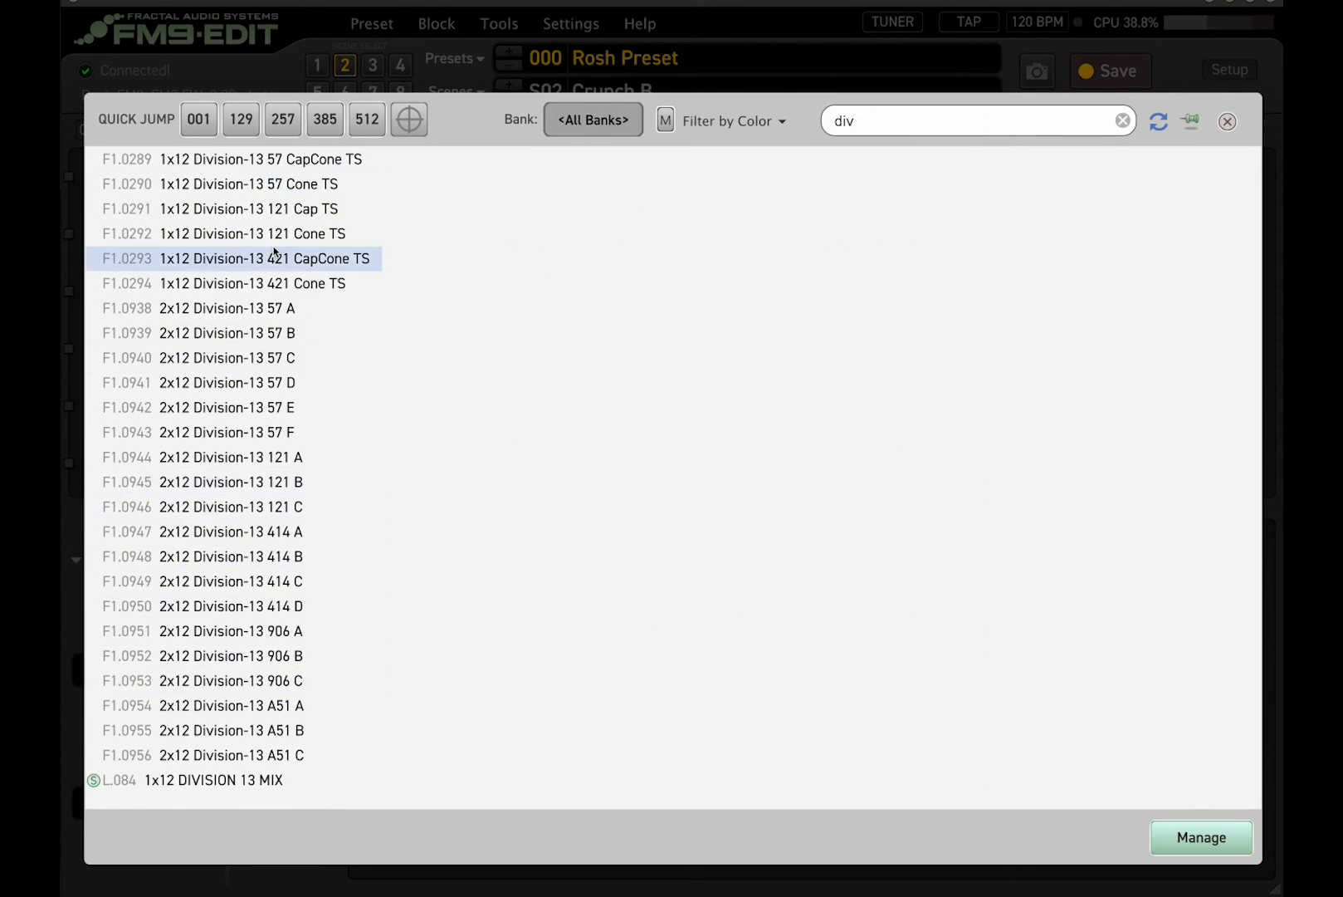
double_click(280, 308)
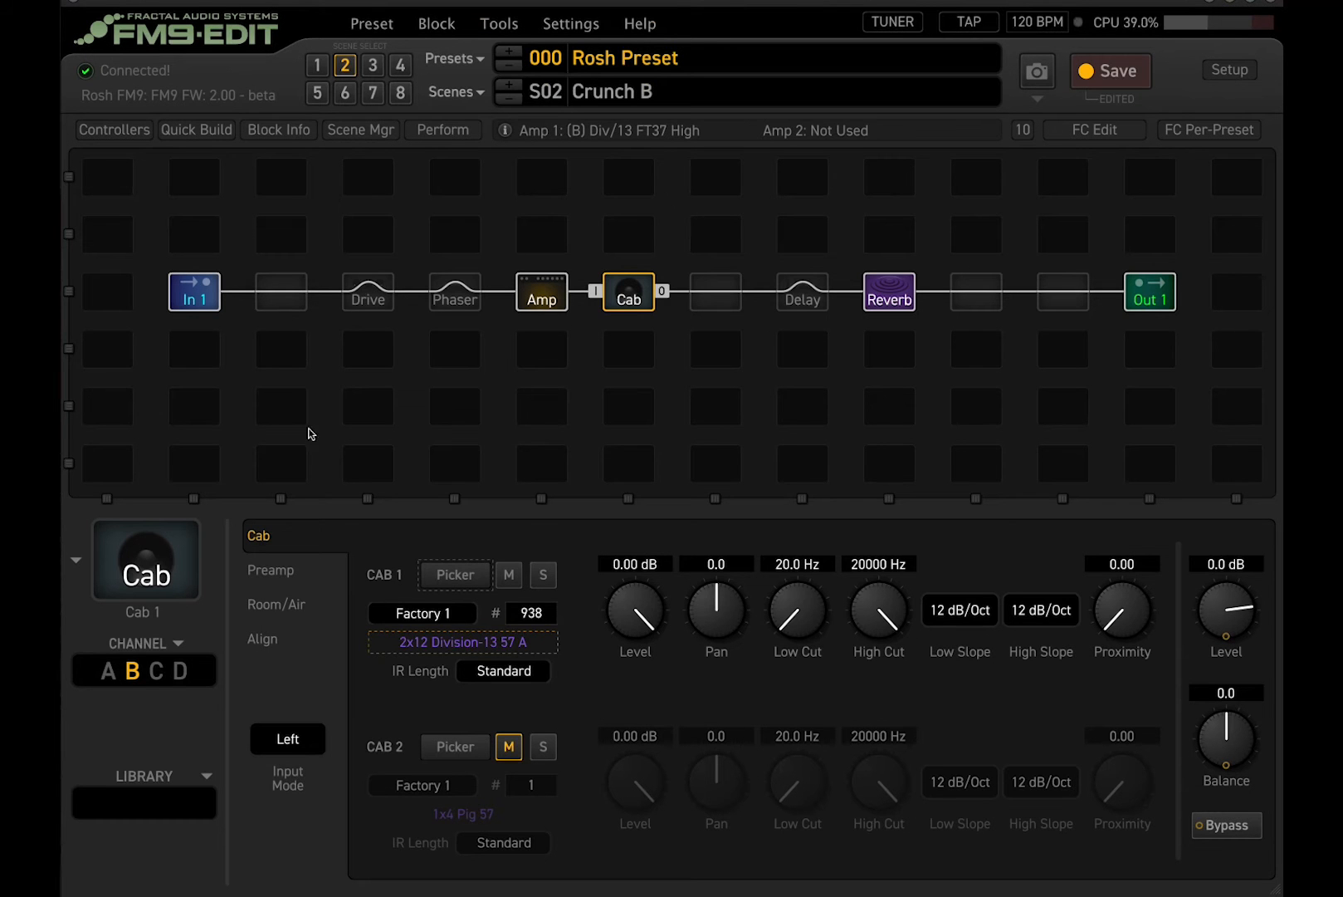
Unmute the Cab block's second slot, search the cab library for "div" and load 2x12 Division-13 121 A into it.
click(509, 746)
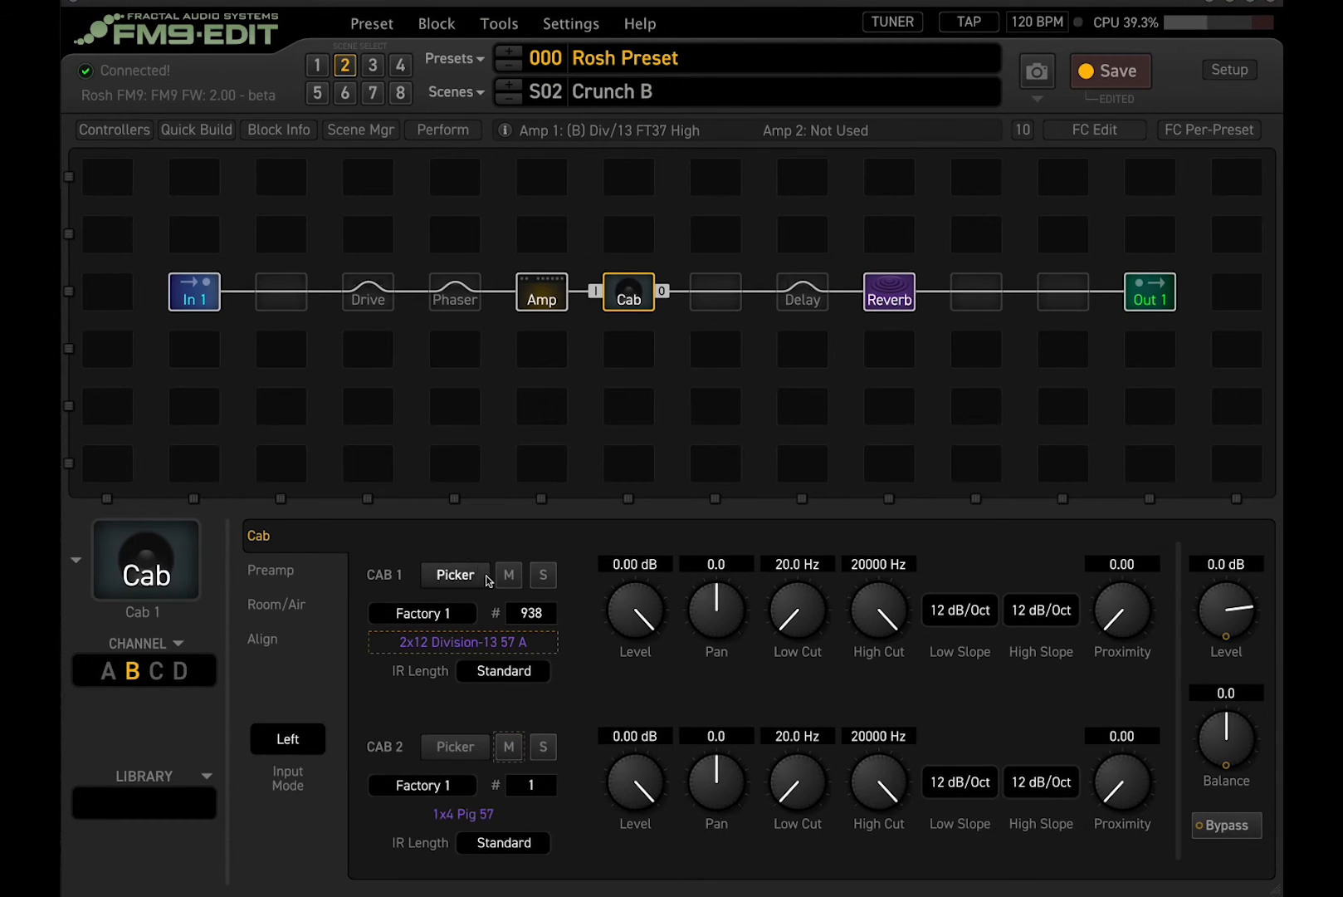
click(486, 745)
click(869, 121)
text(di)
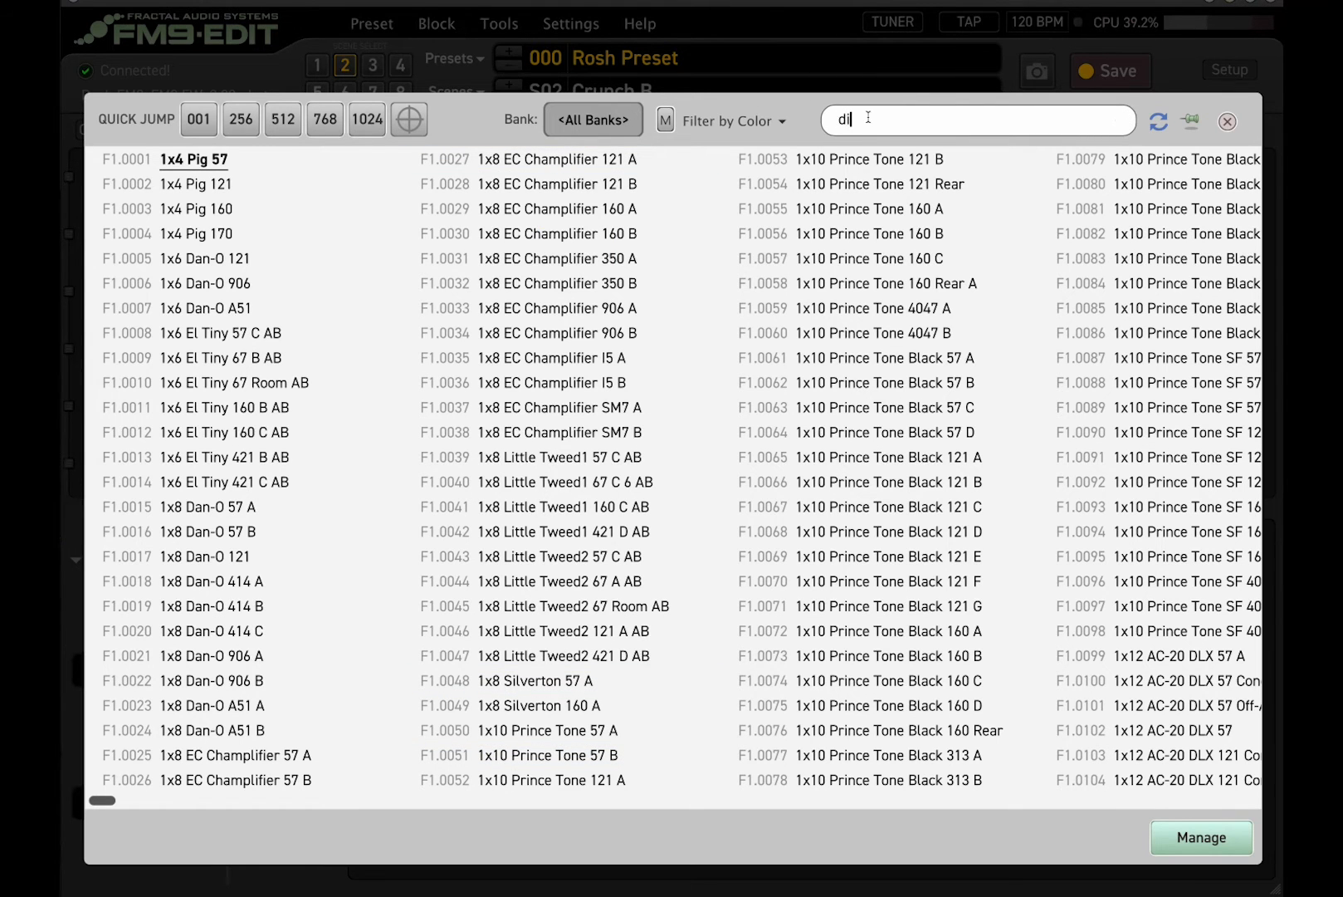
text(v)
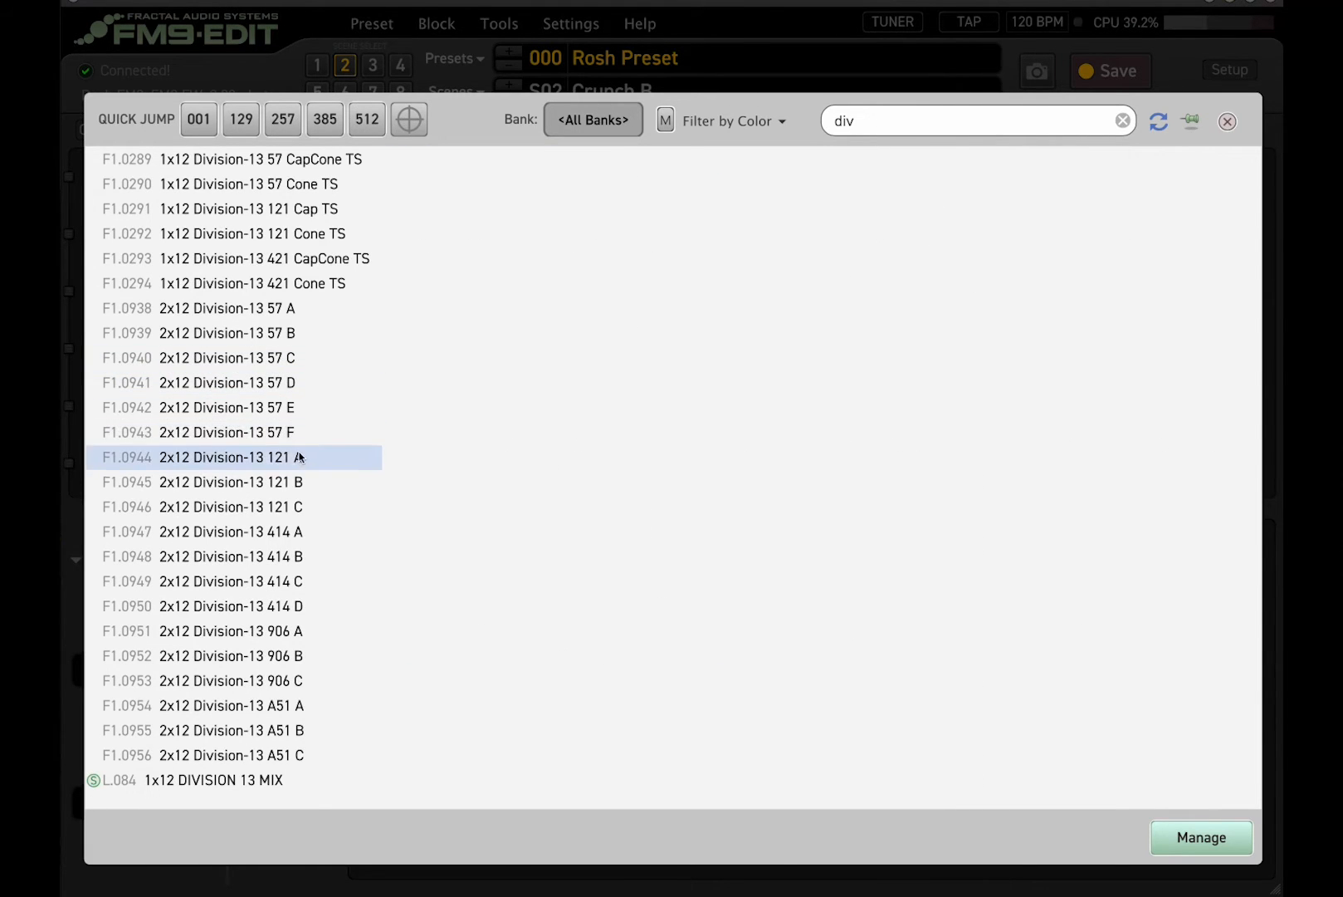
click(345, 457)
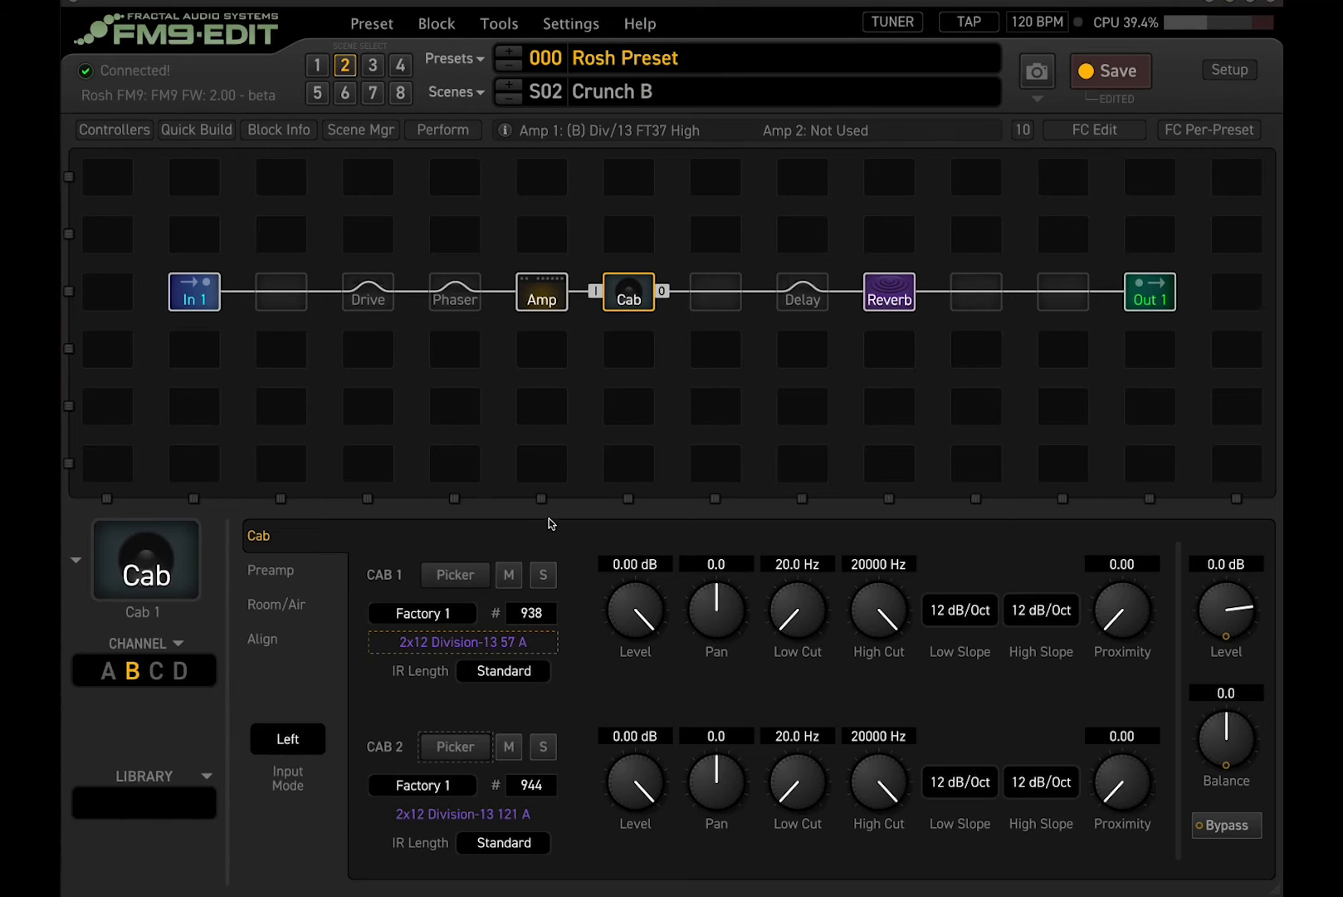
click(286, 569)
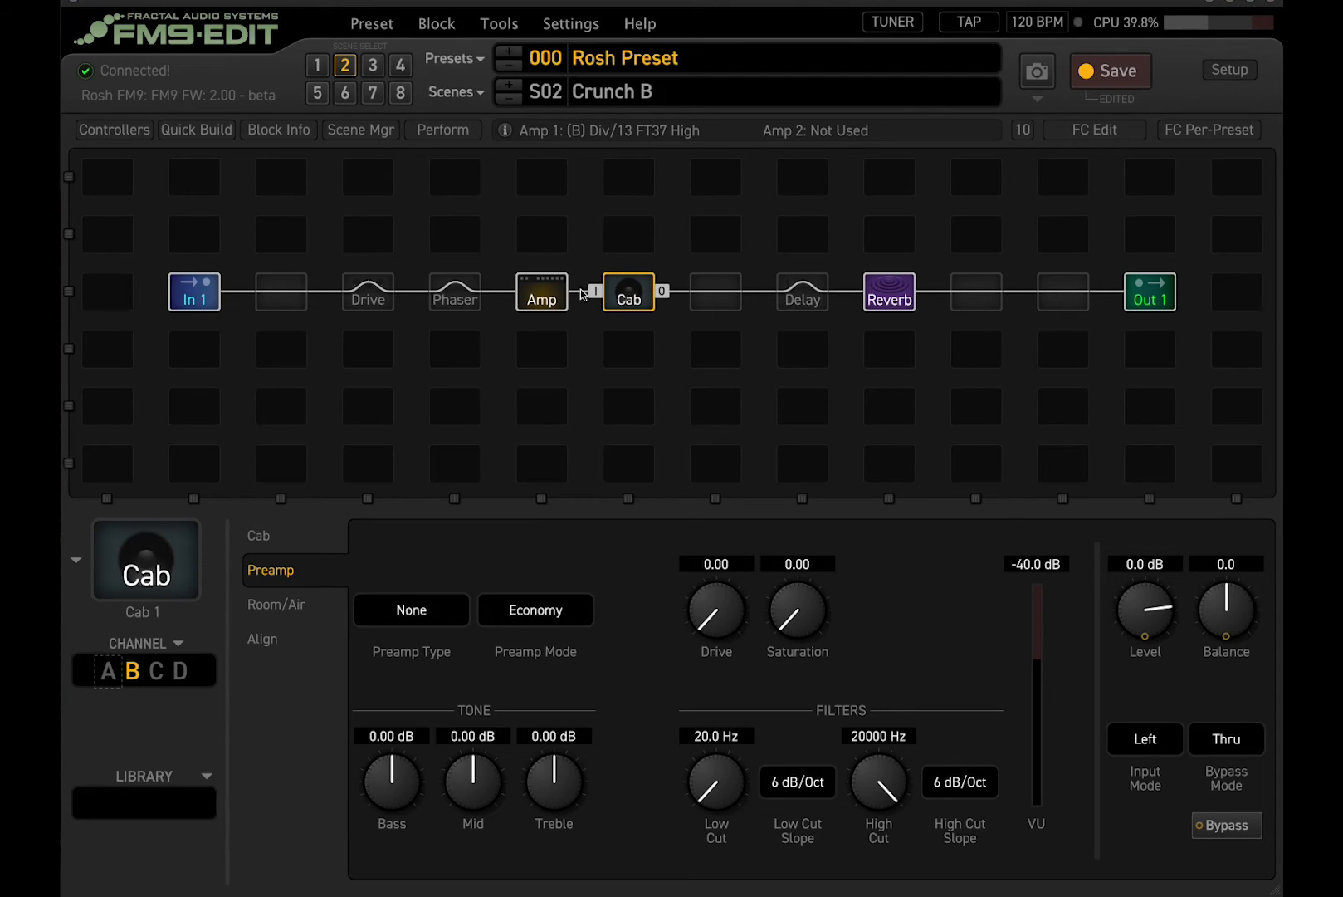
click(259, 537)
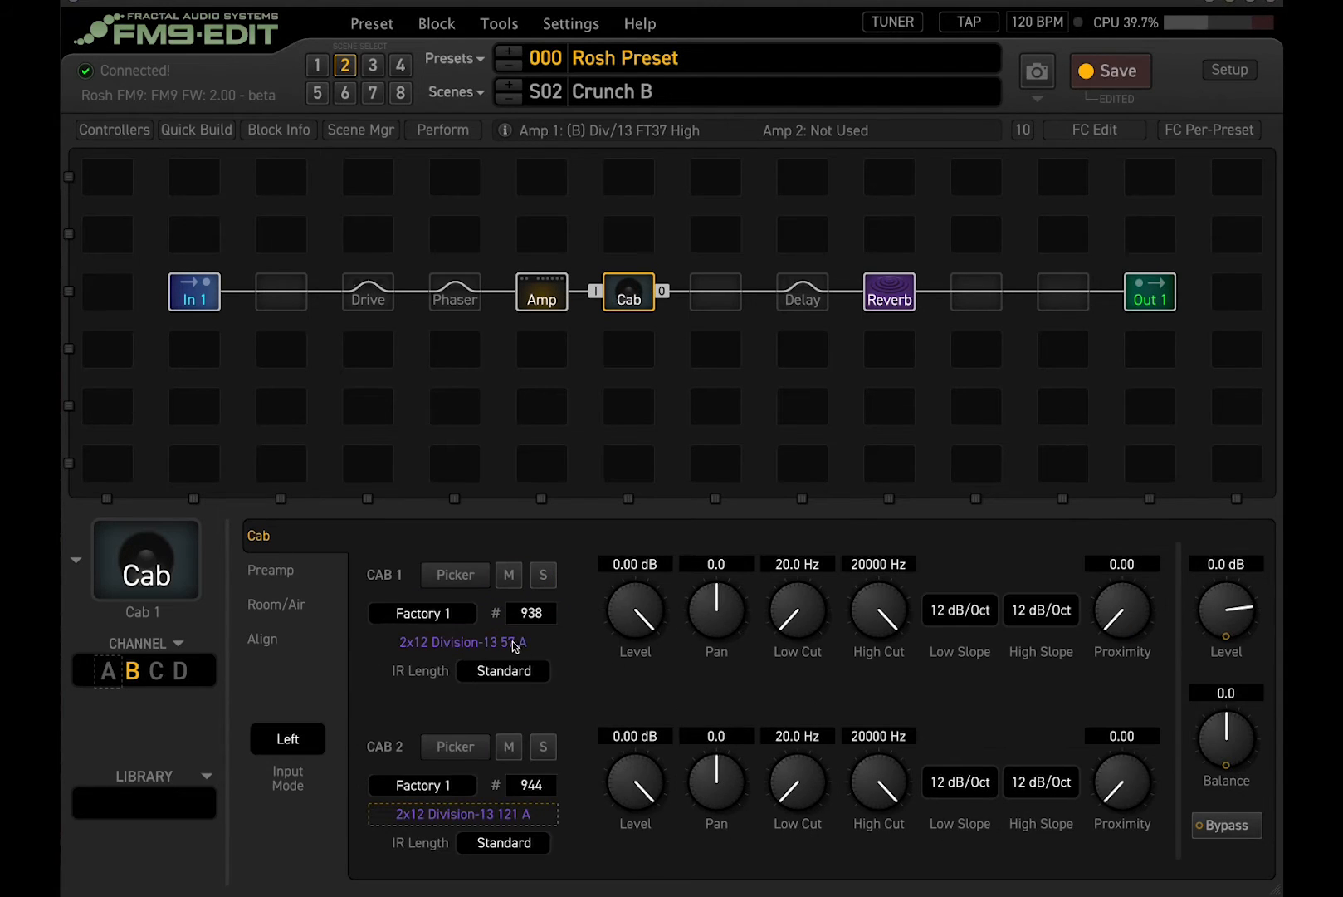
click(271, 571)
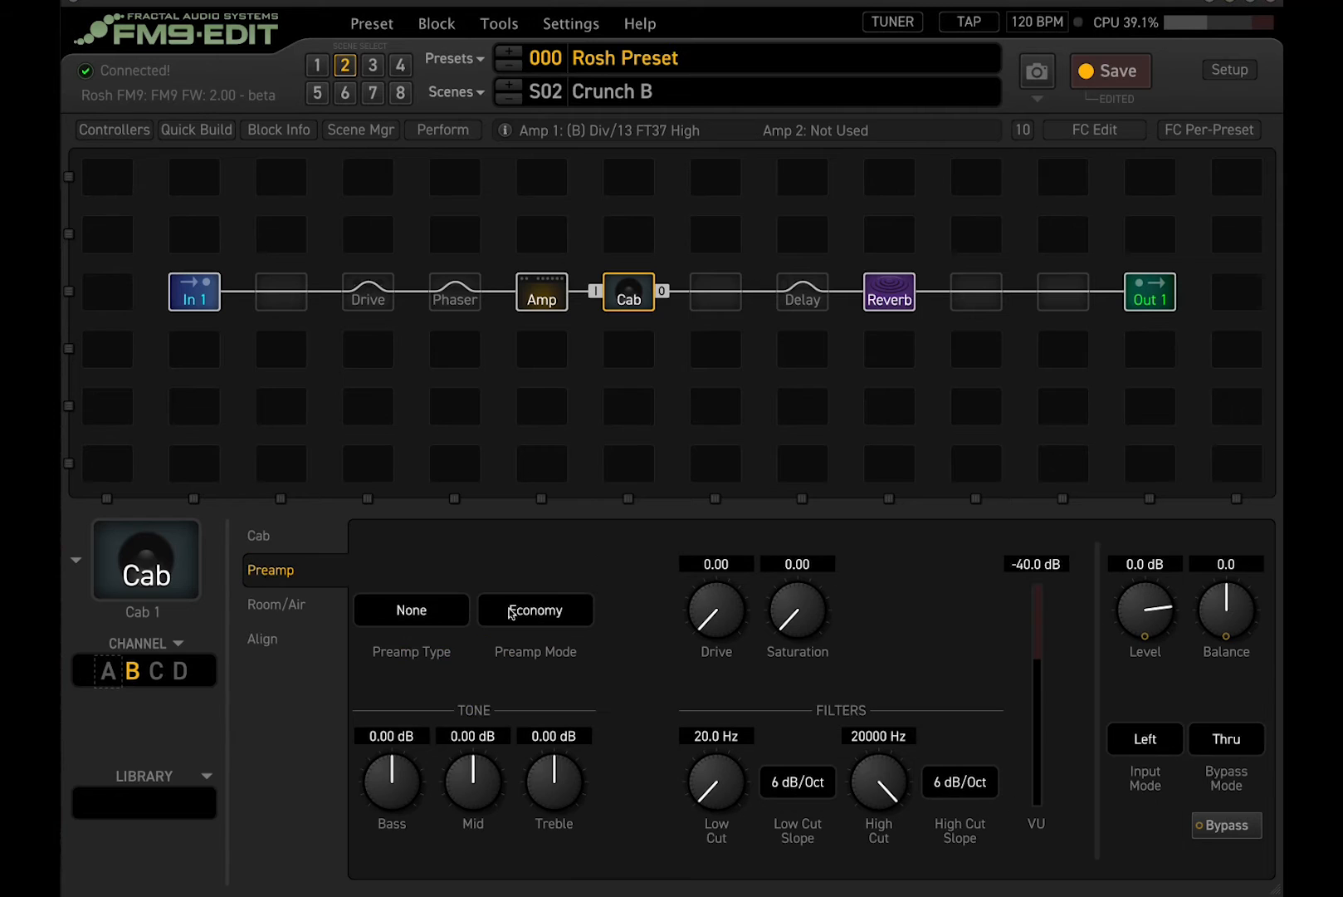
click(259, 535)
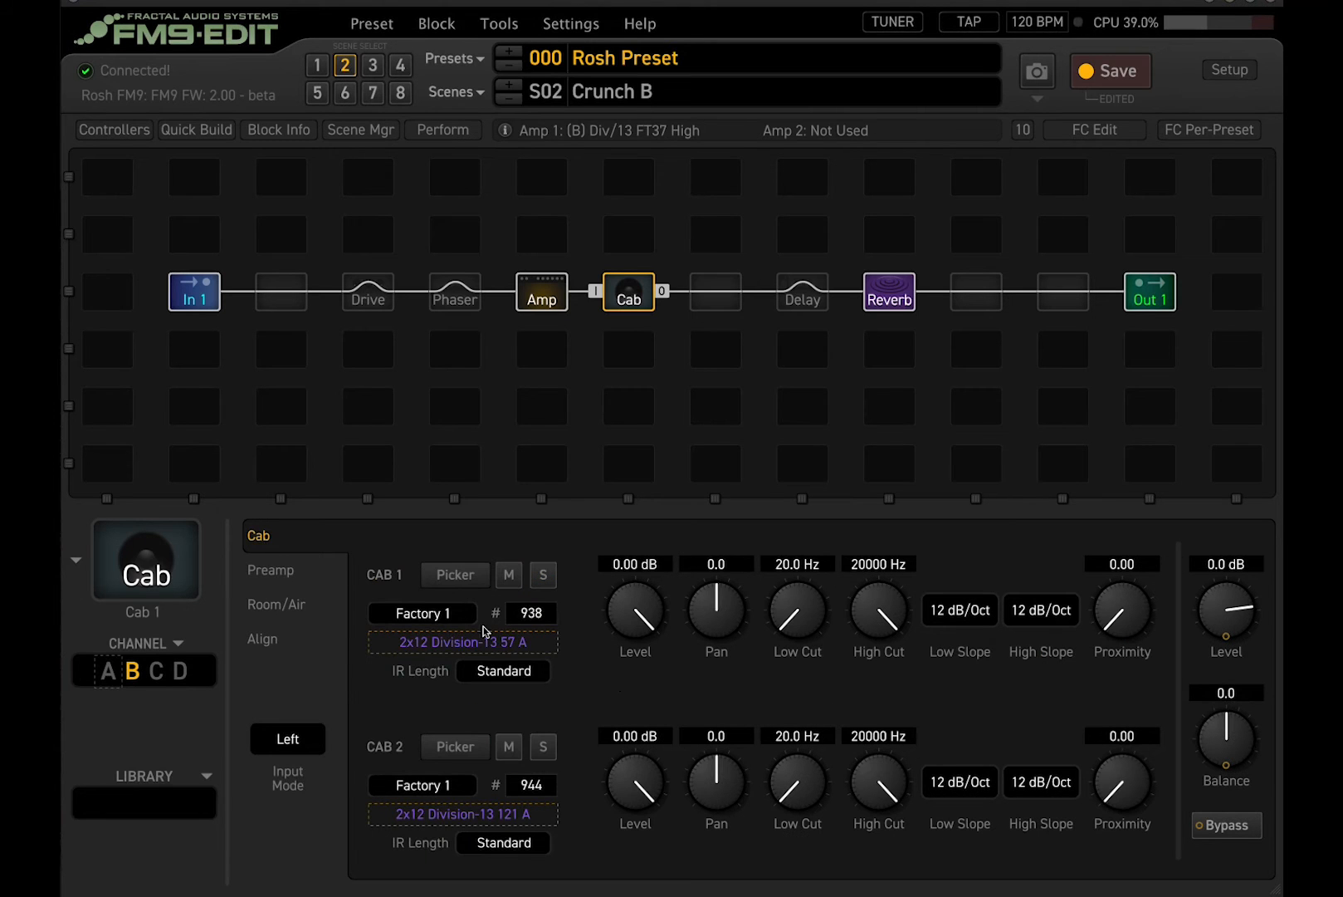
click(466, 581)
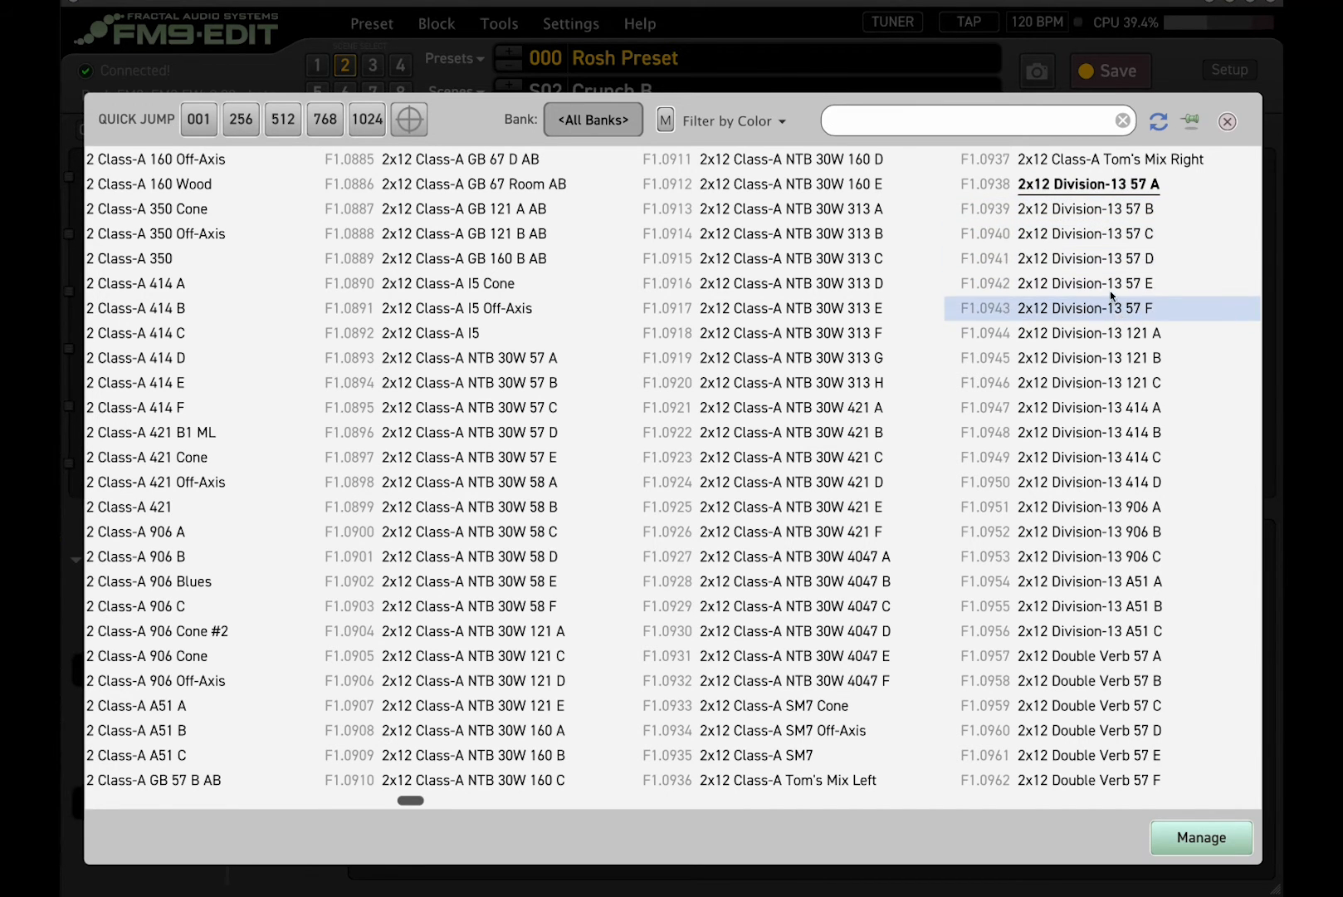
click(1227, 122)
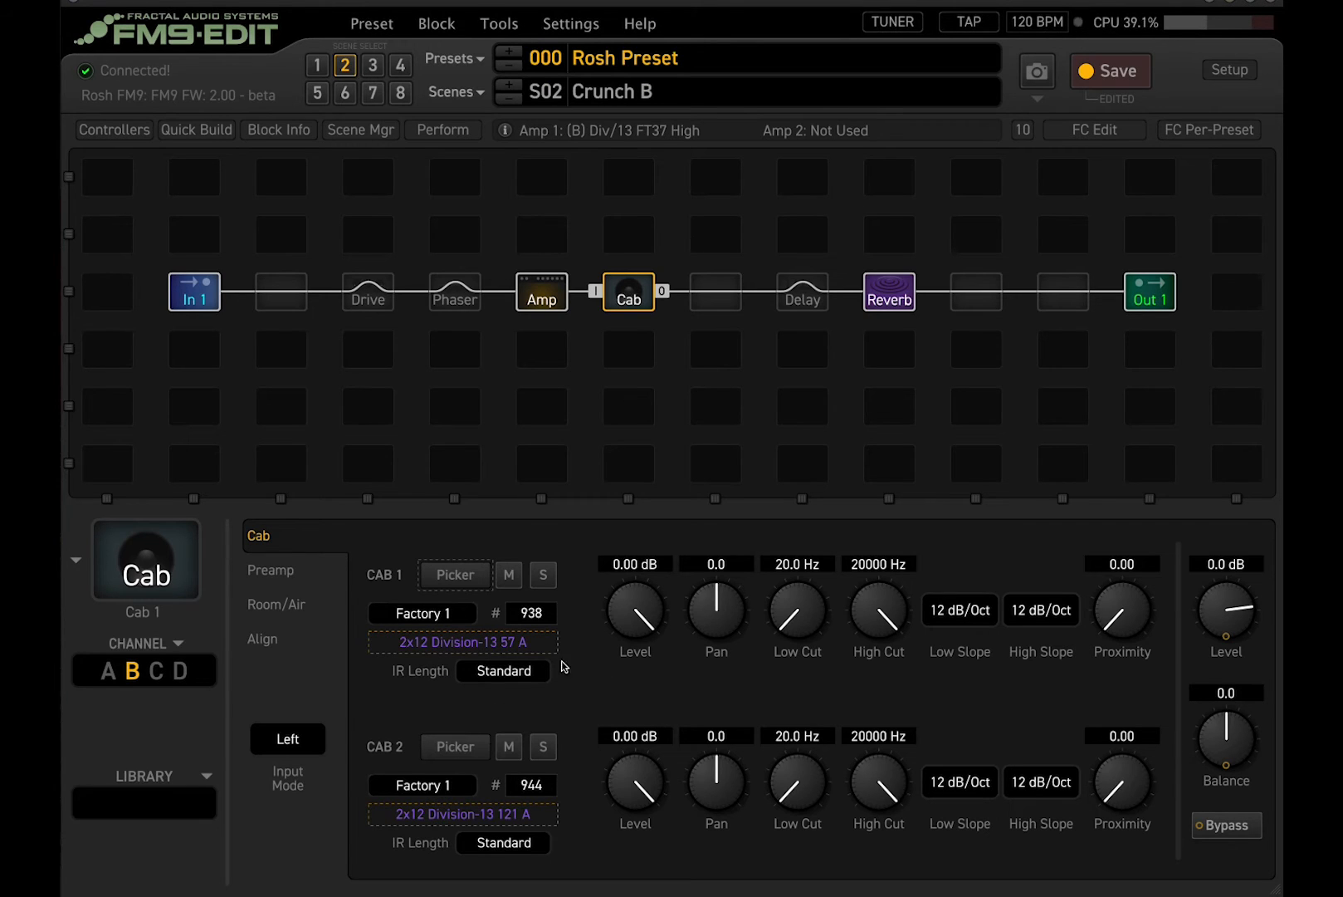
Set the low cut filter in the Cab block's preamp settings to 80 Hz.
click(289, 575)
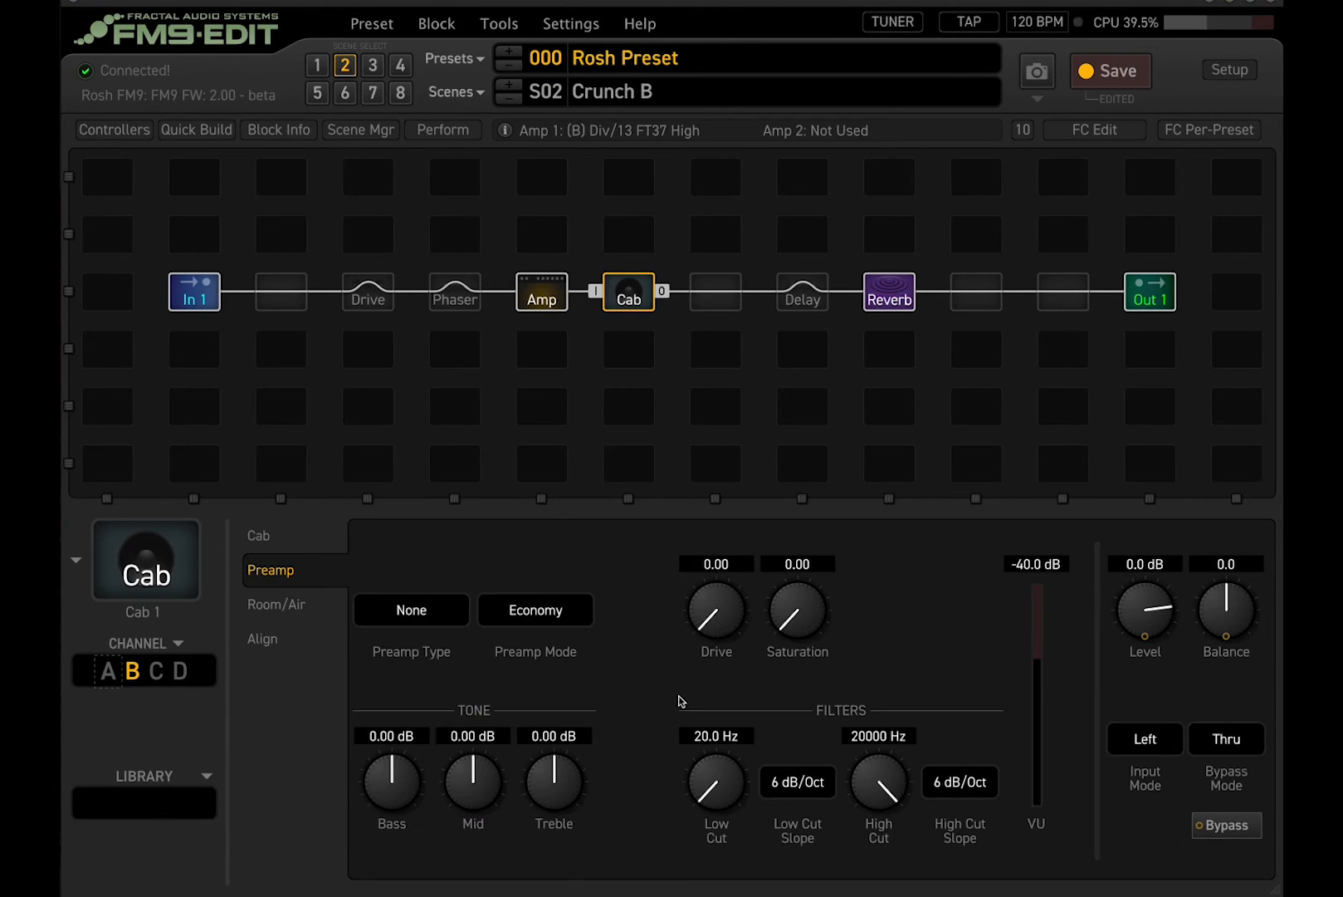
click(715, 738)
text(80)
key(Return)
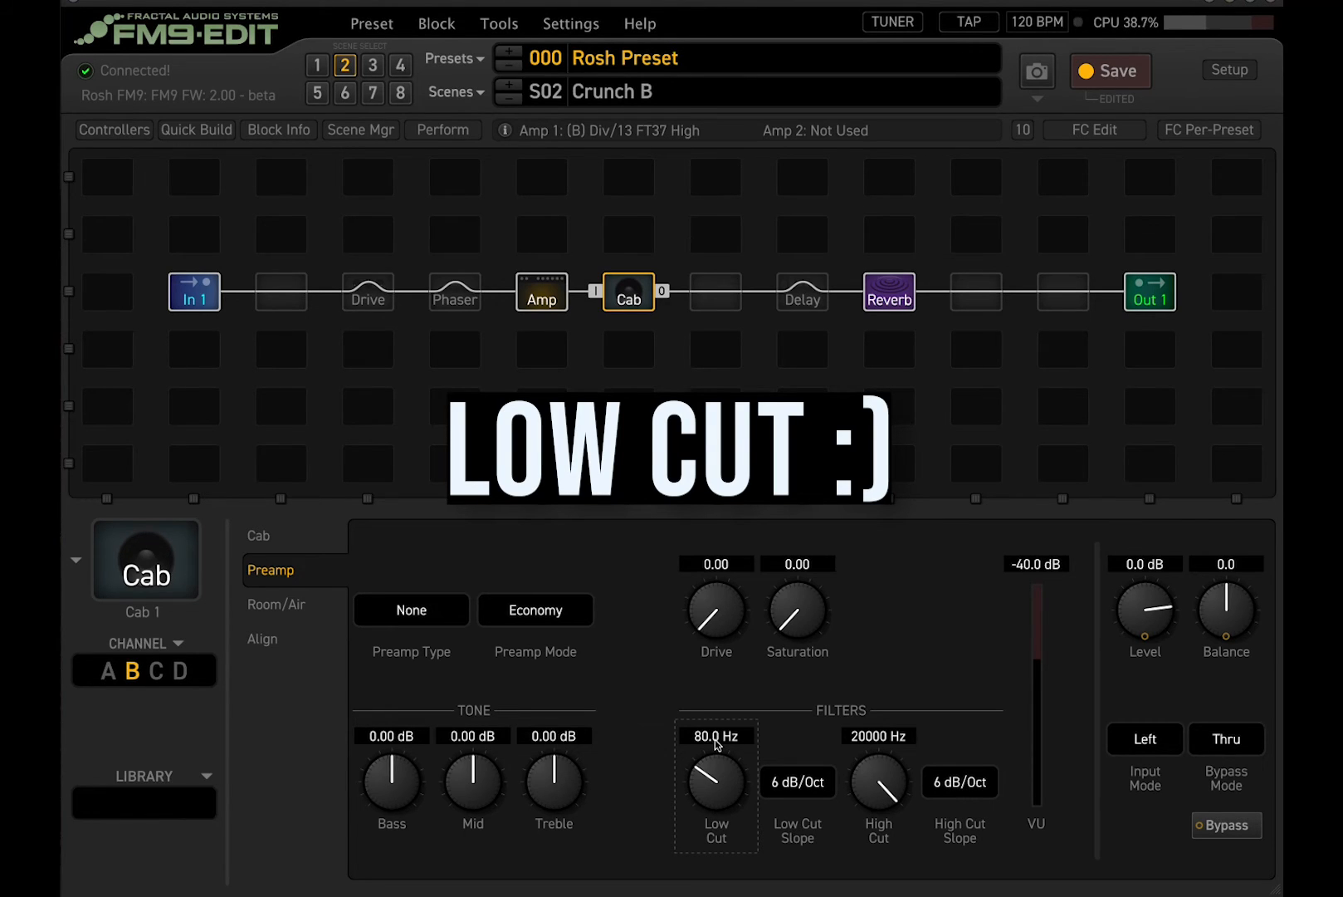
Raise the Amp block's channel B level to -2.5 dB while checking the meters of the Output 1 block.
click(1171, 303)
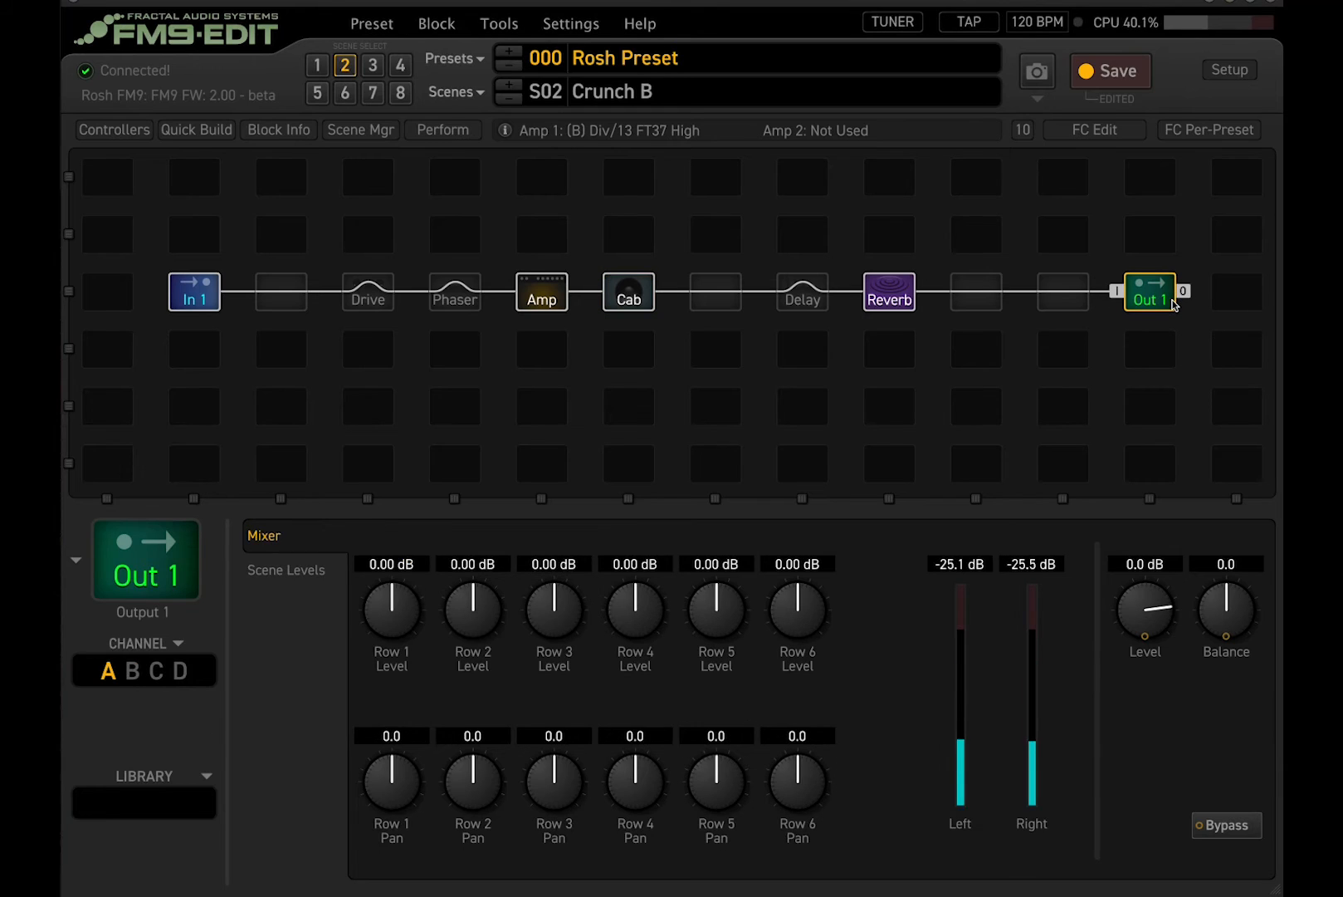
click(544, 297)
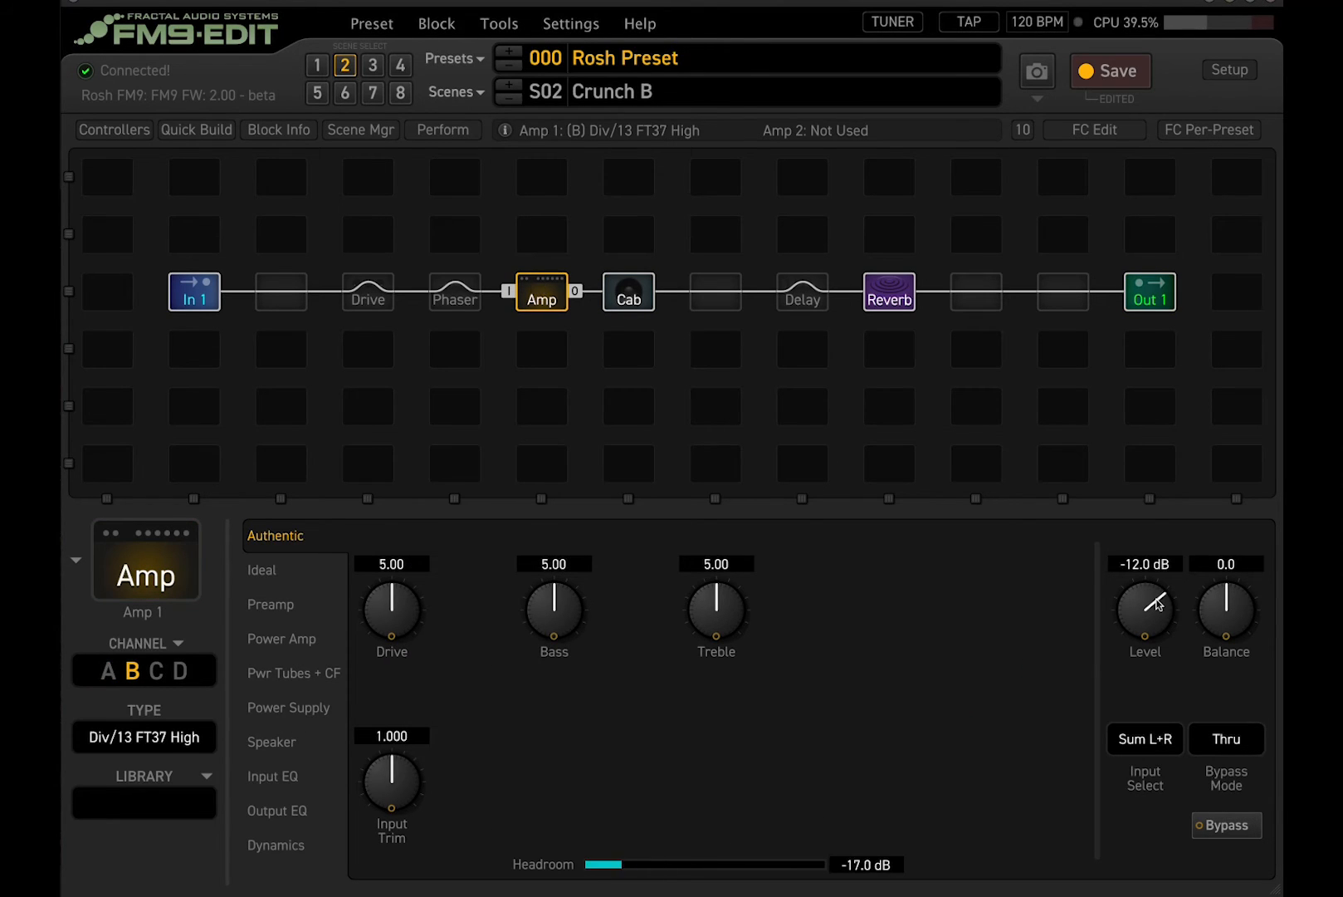
drag(1153, 604, 1152, 550)
click(1150, 297)
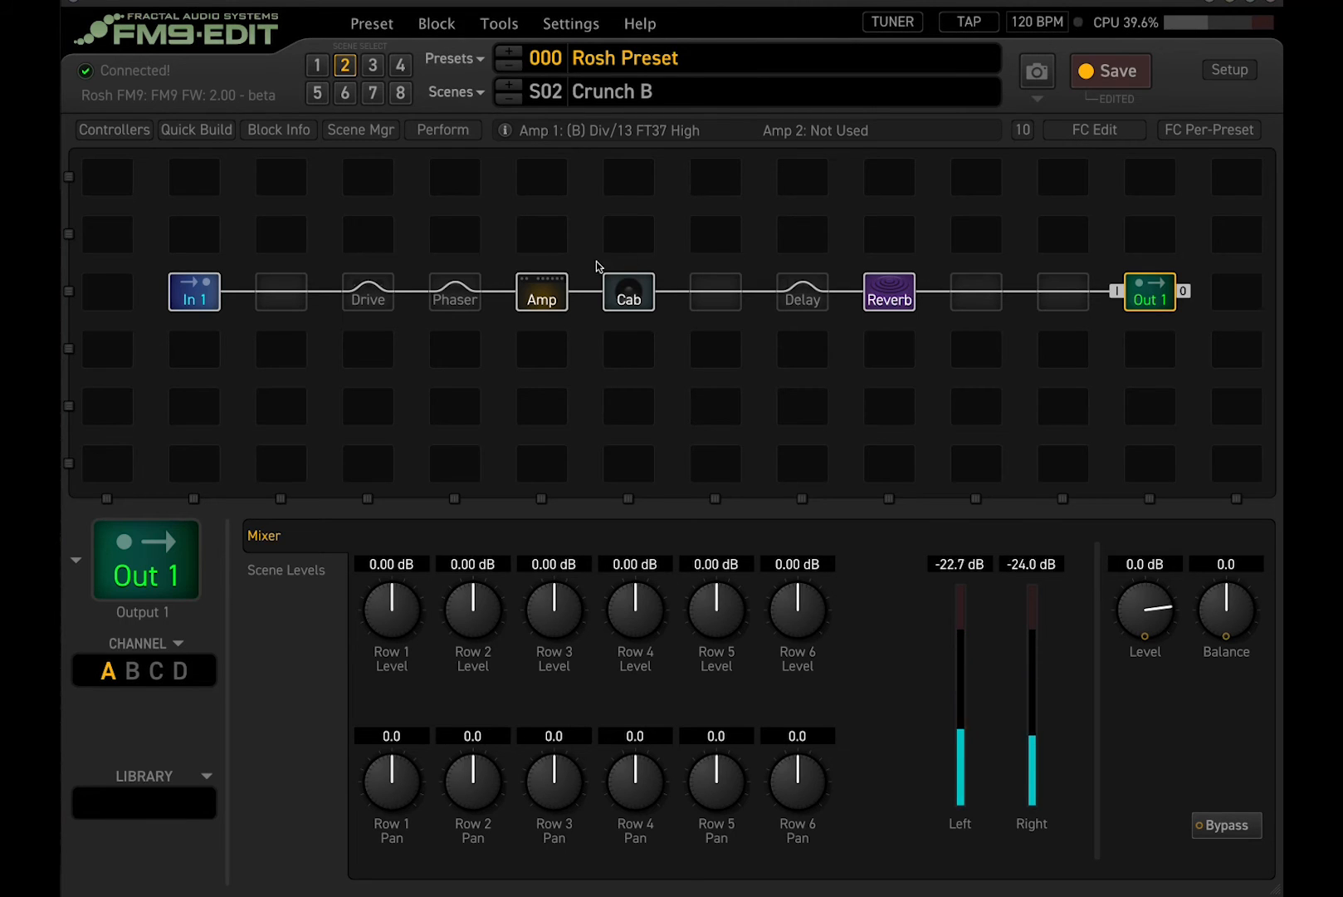
click(544, 296)
drag(1160, 636, 1160, 621)
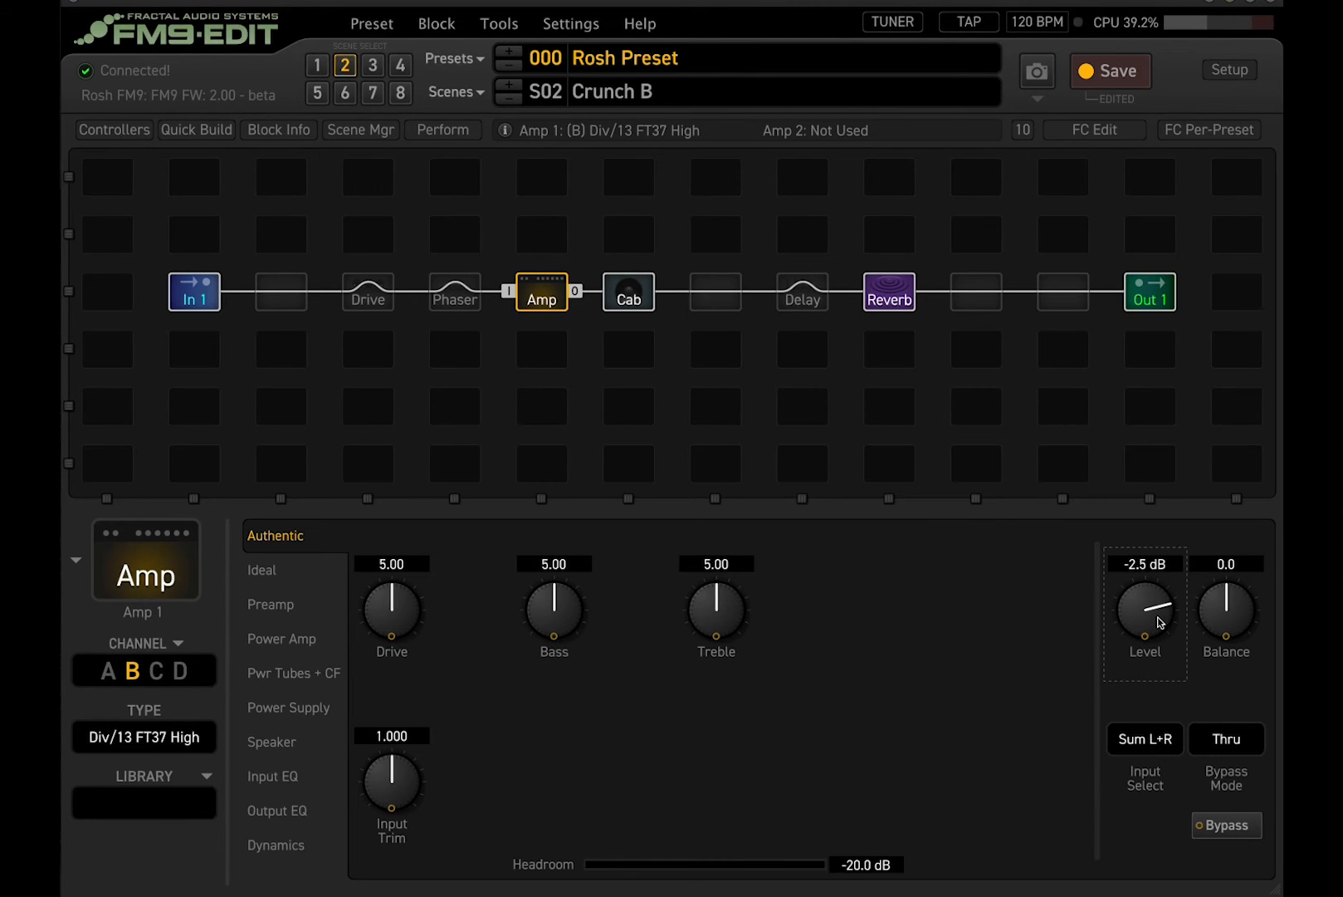
click(1165, 292)
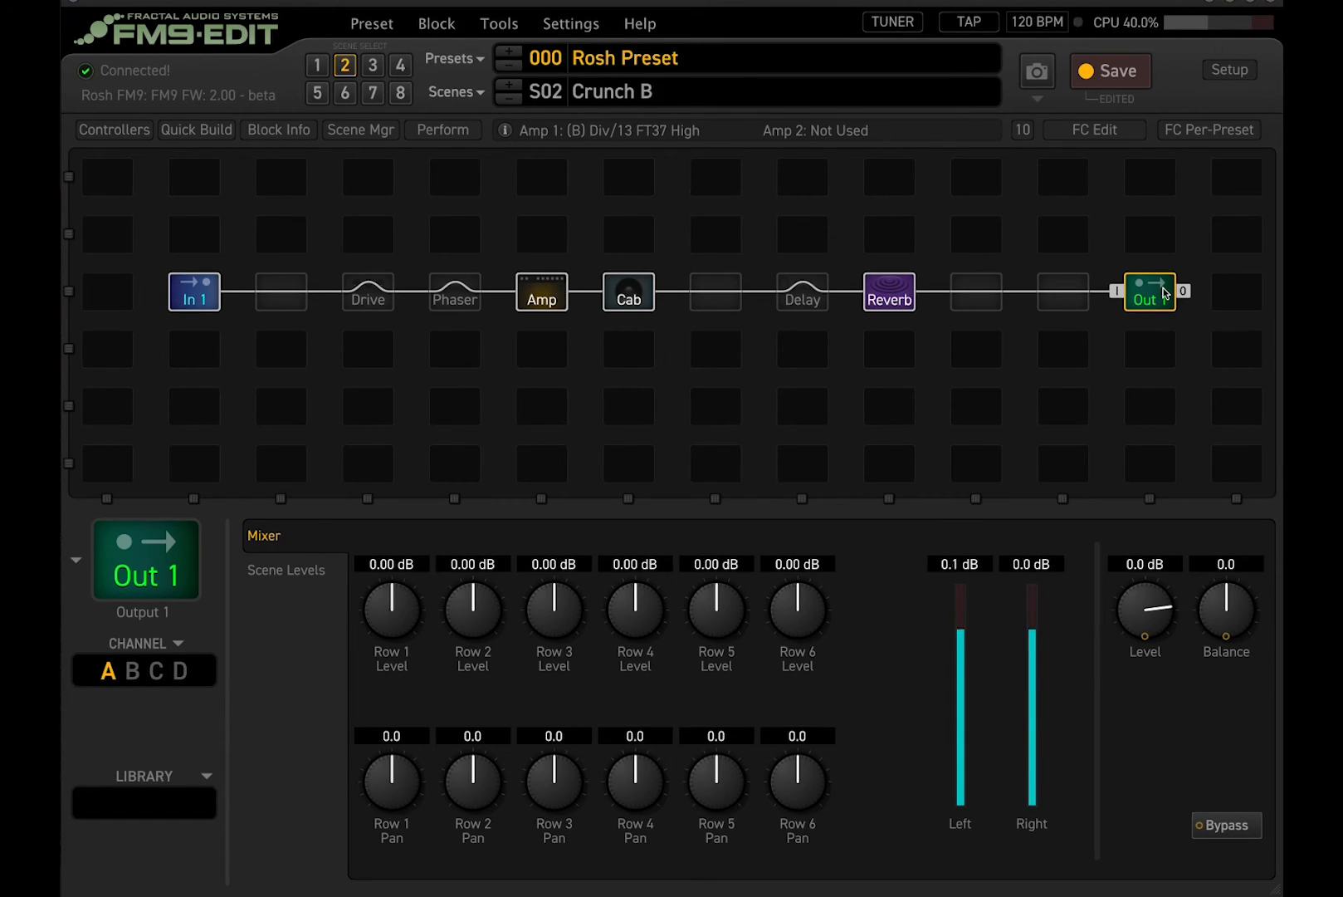
Adjust the Amp block's channel B tone to Bass 3.85, Treble 6.53 and Drive 3.70.
click(541, 292)
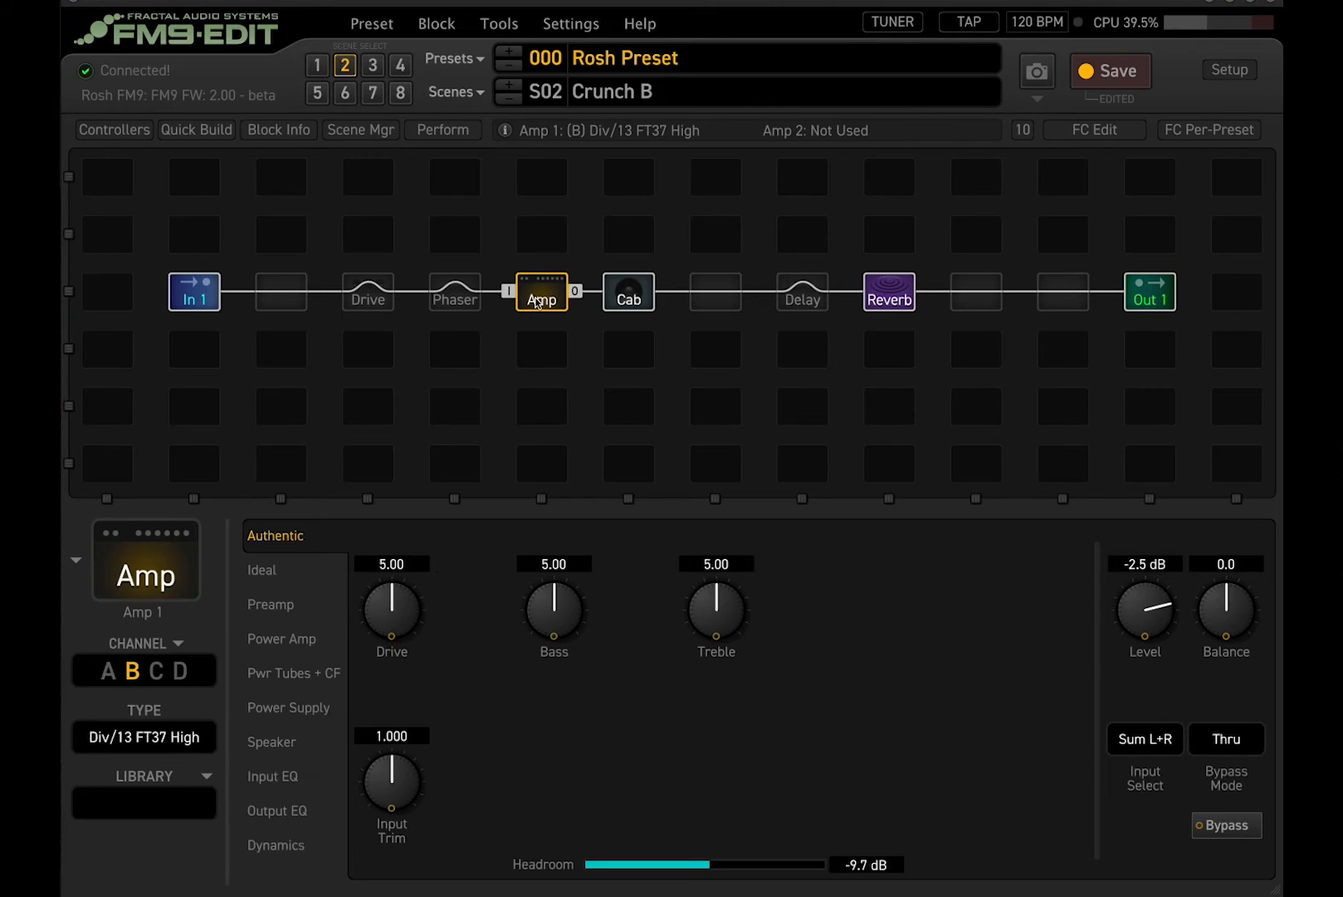
drag(560, 616, 558, 689)
drag(720, 603, 742, 551)
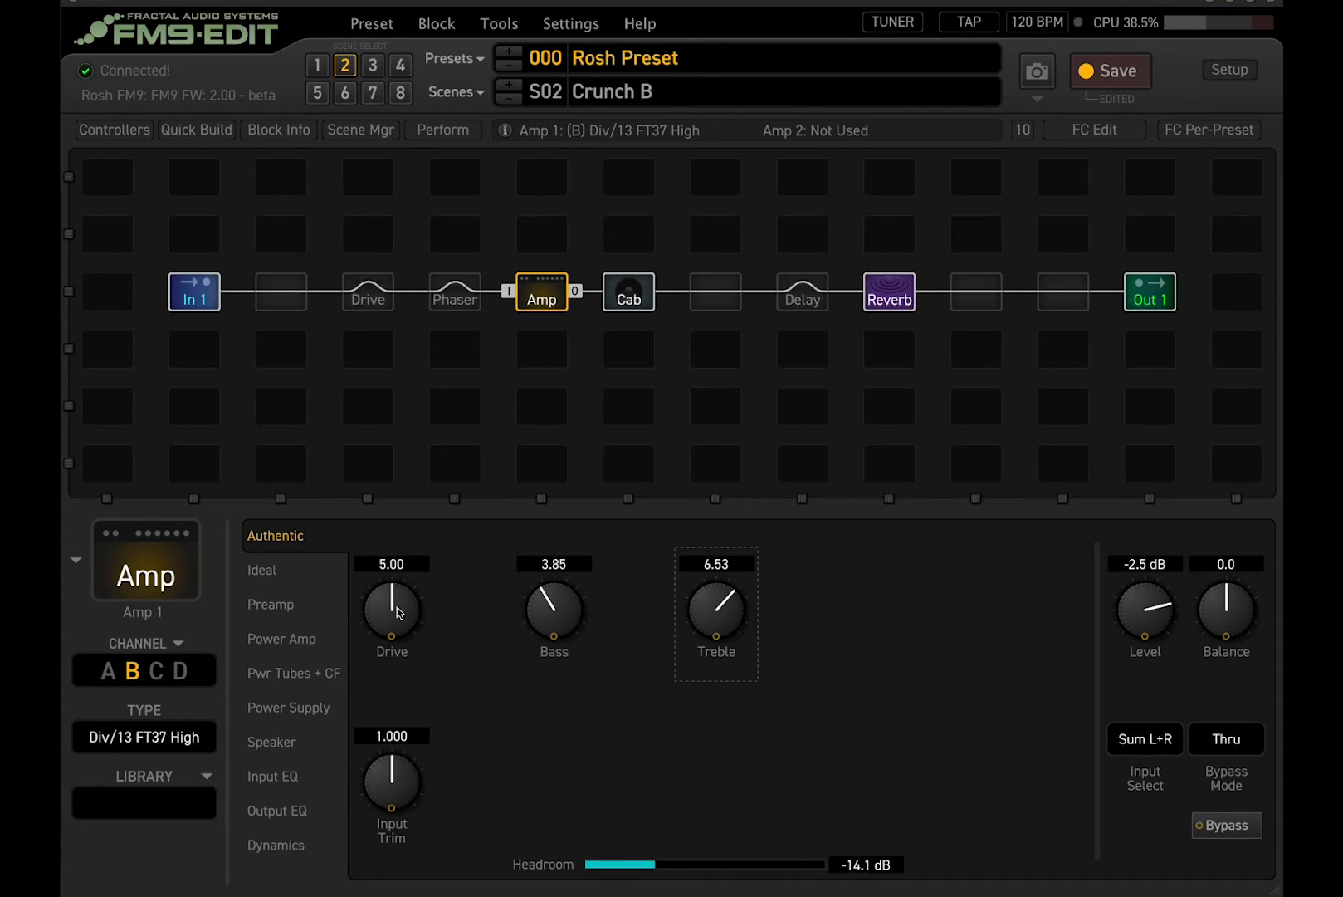
drag(398, 612, 395, 687)
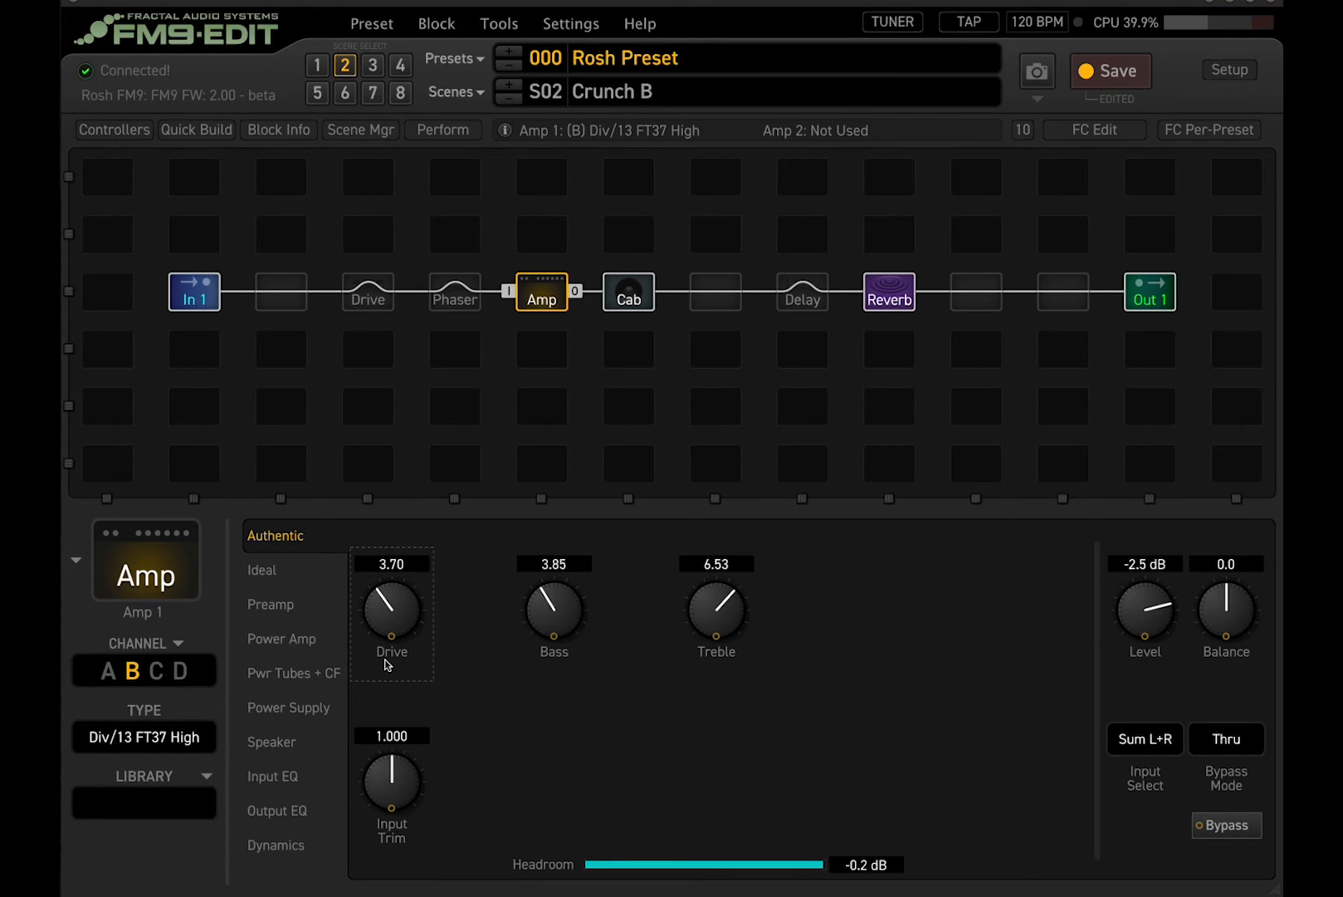
Recheck the Output 1 meters for Crunch B and fine-tune the Amp block's level.
click(1151, 305)
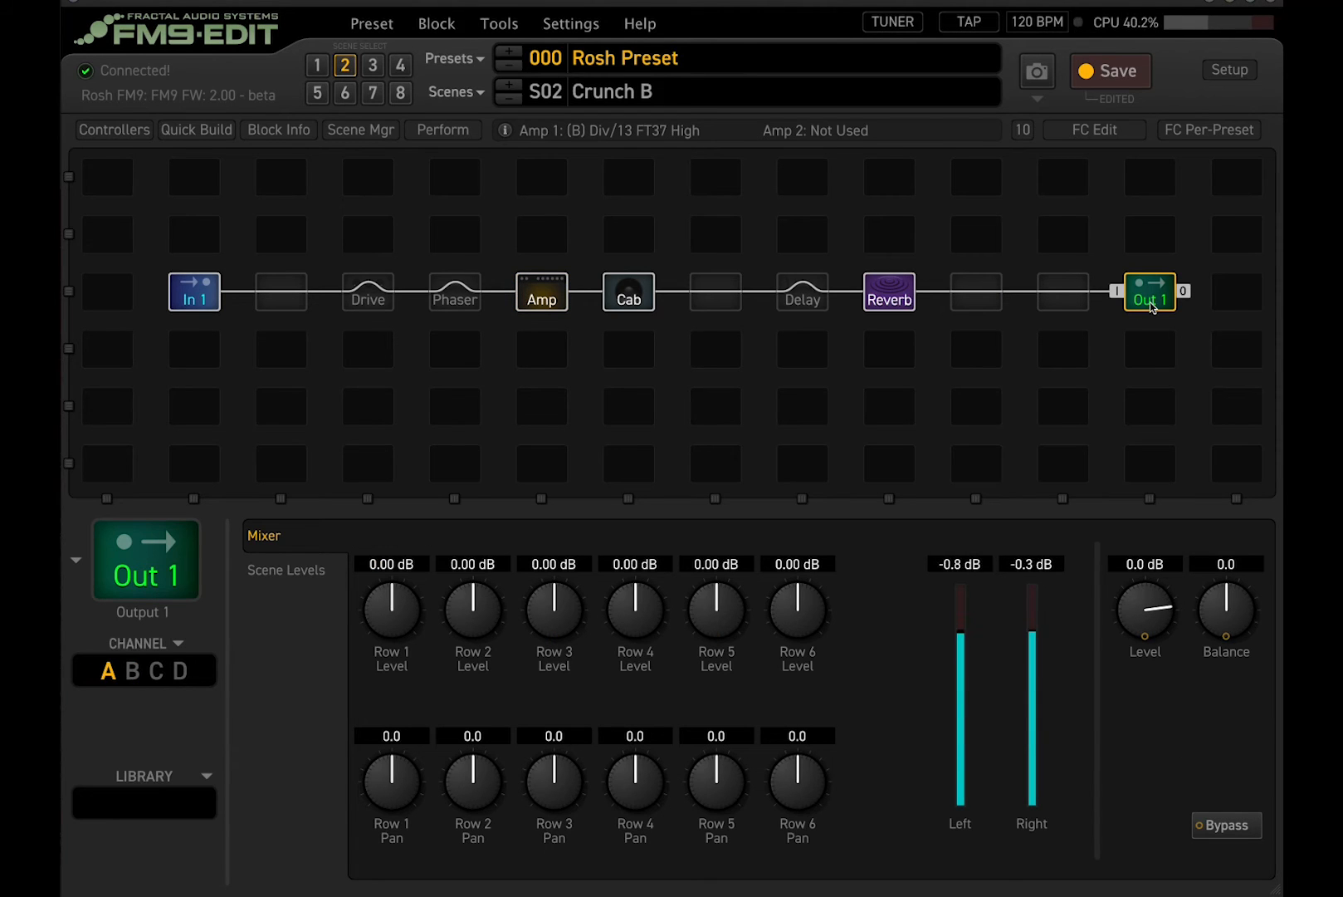
click(541, 295)
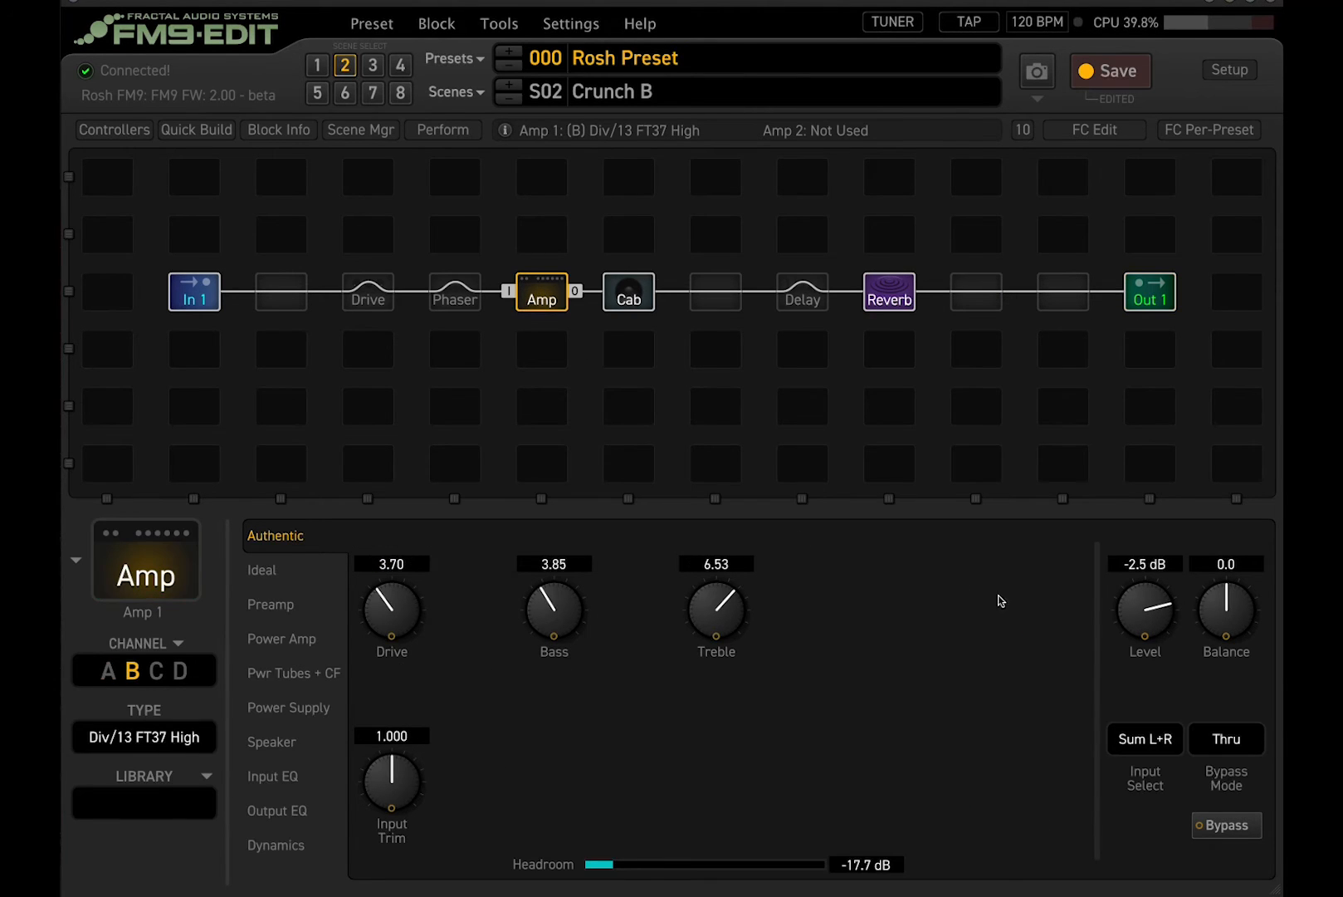
drag(1139, 613, 1140, 611)
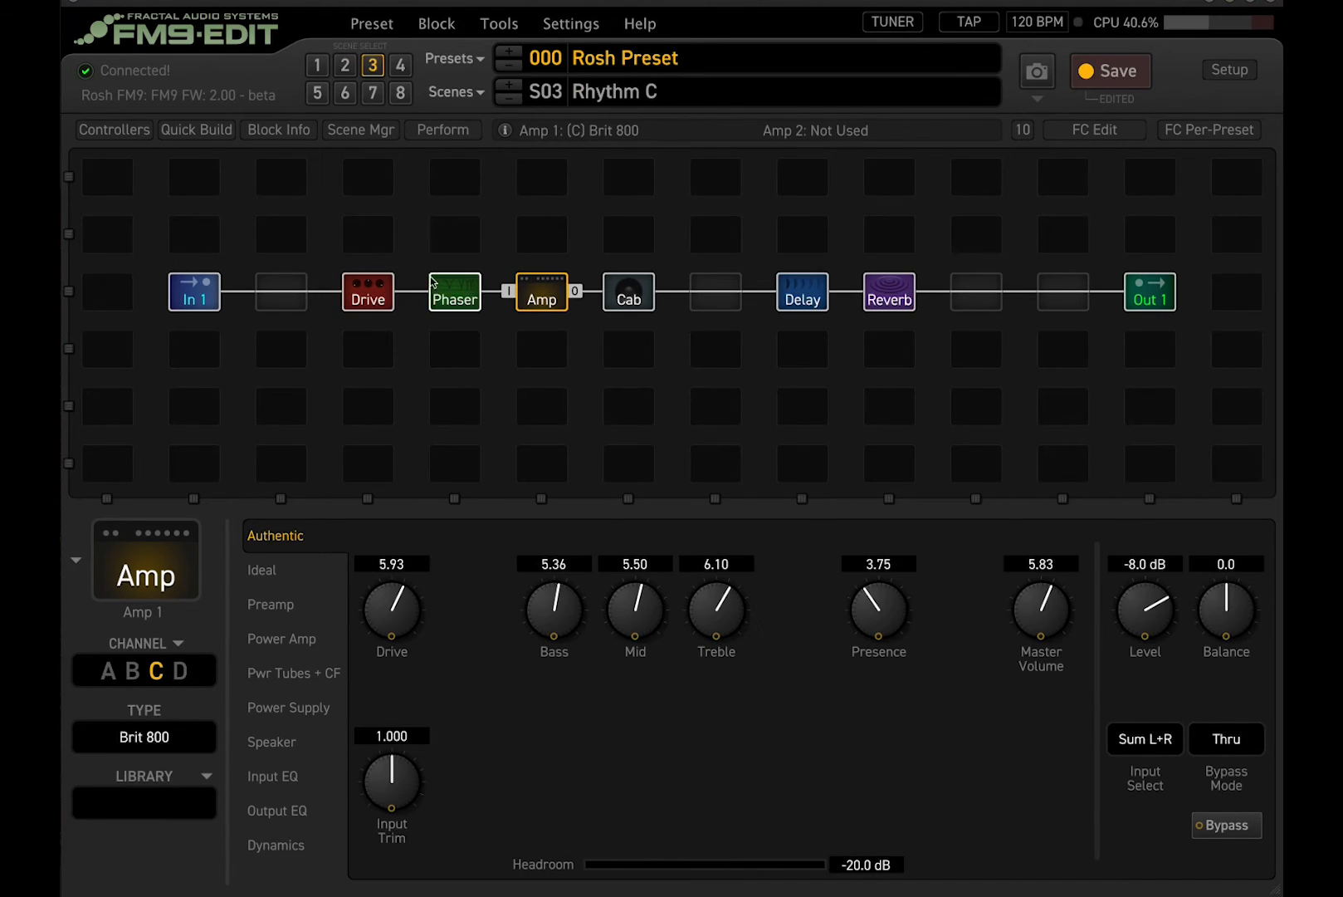
Bypass the Delay, Drive and Phaser blocks in the Rhythm C scene.
click(375, 297)
click(799, 297)
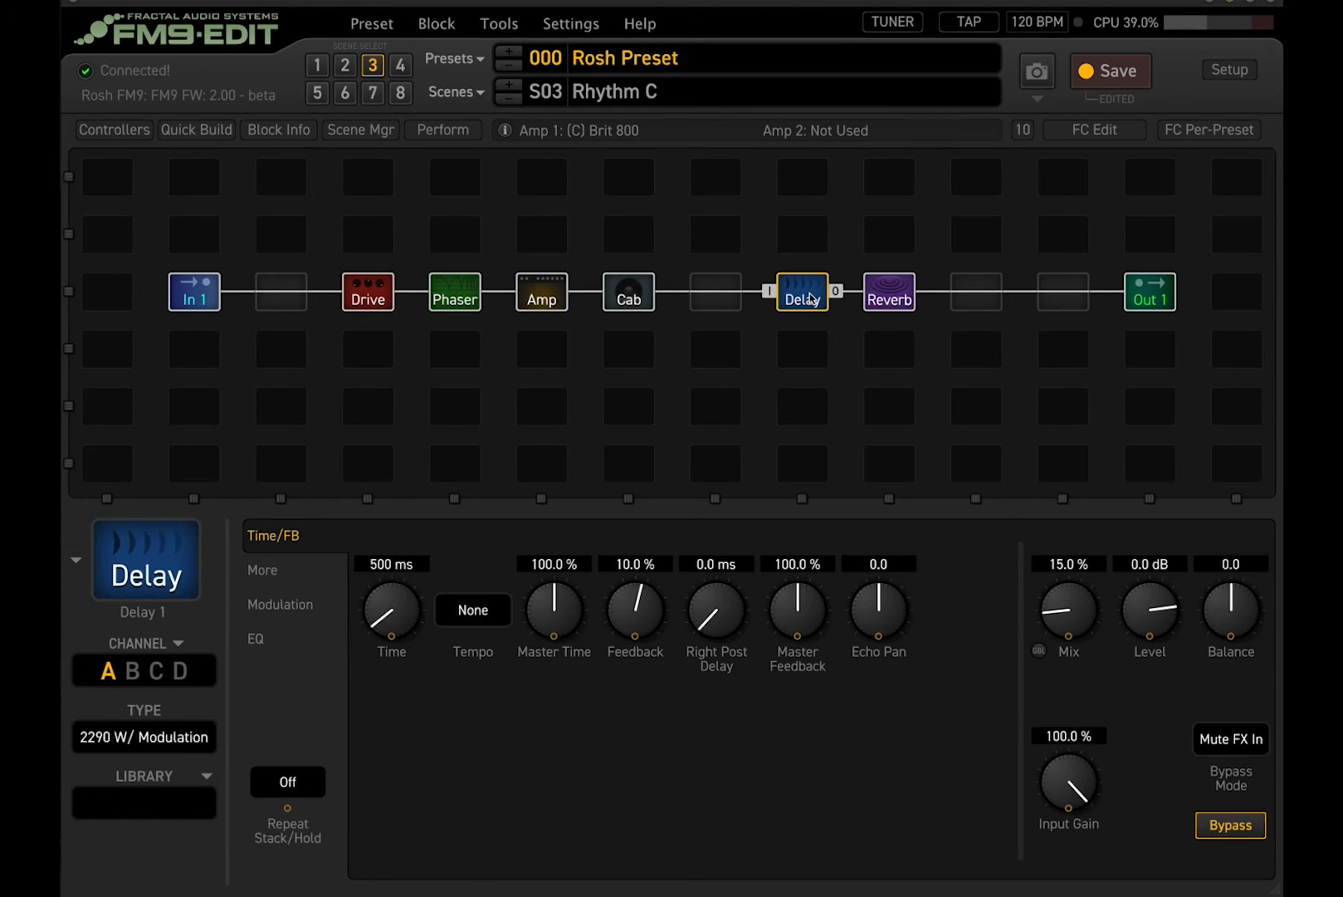
click(448, 296)
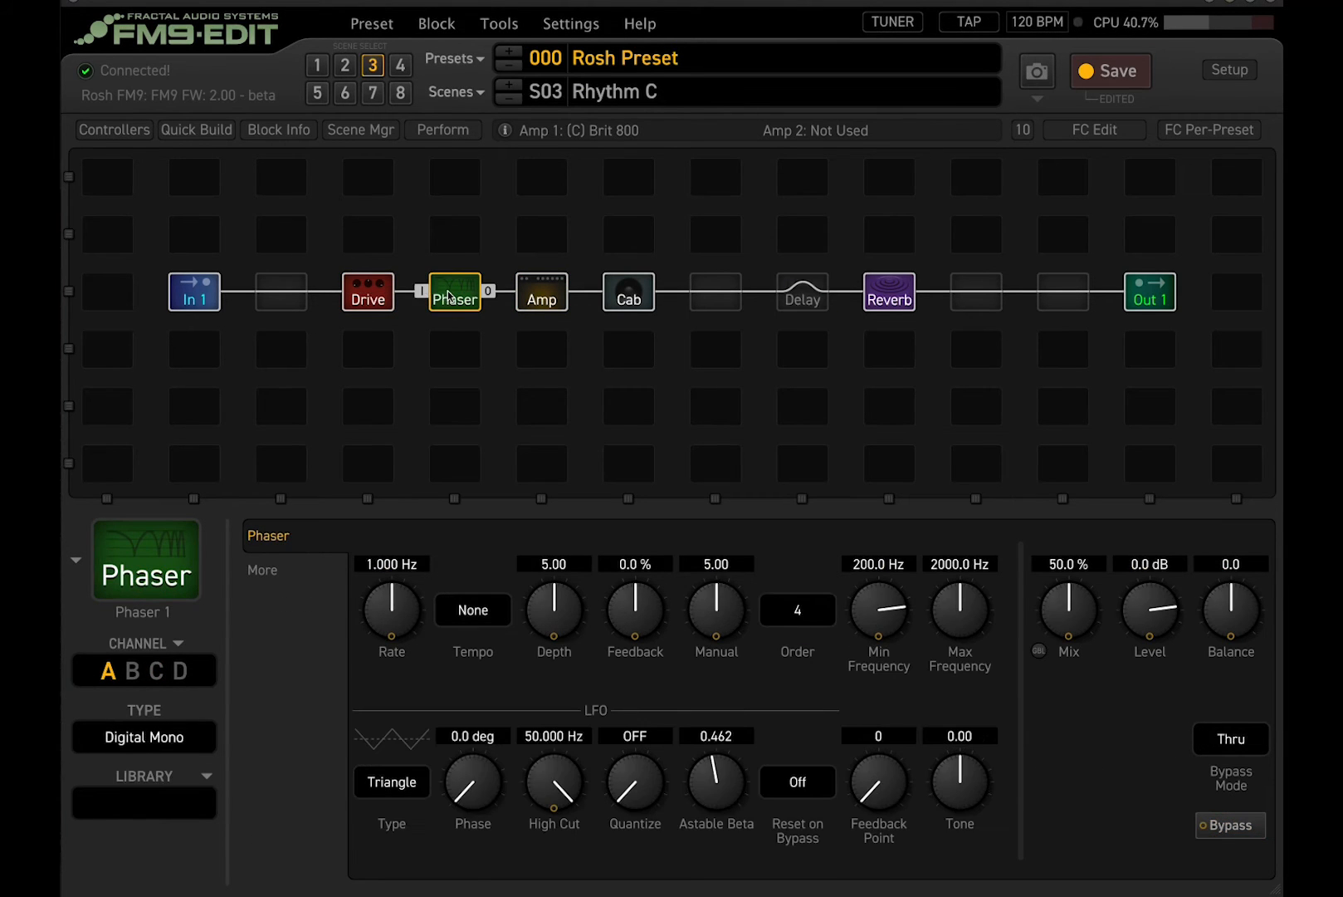
double_click(368, 297)
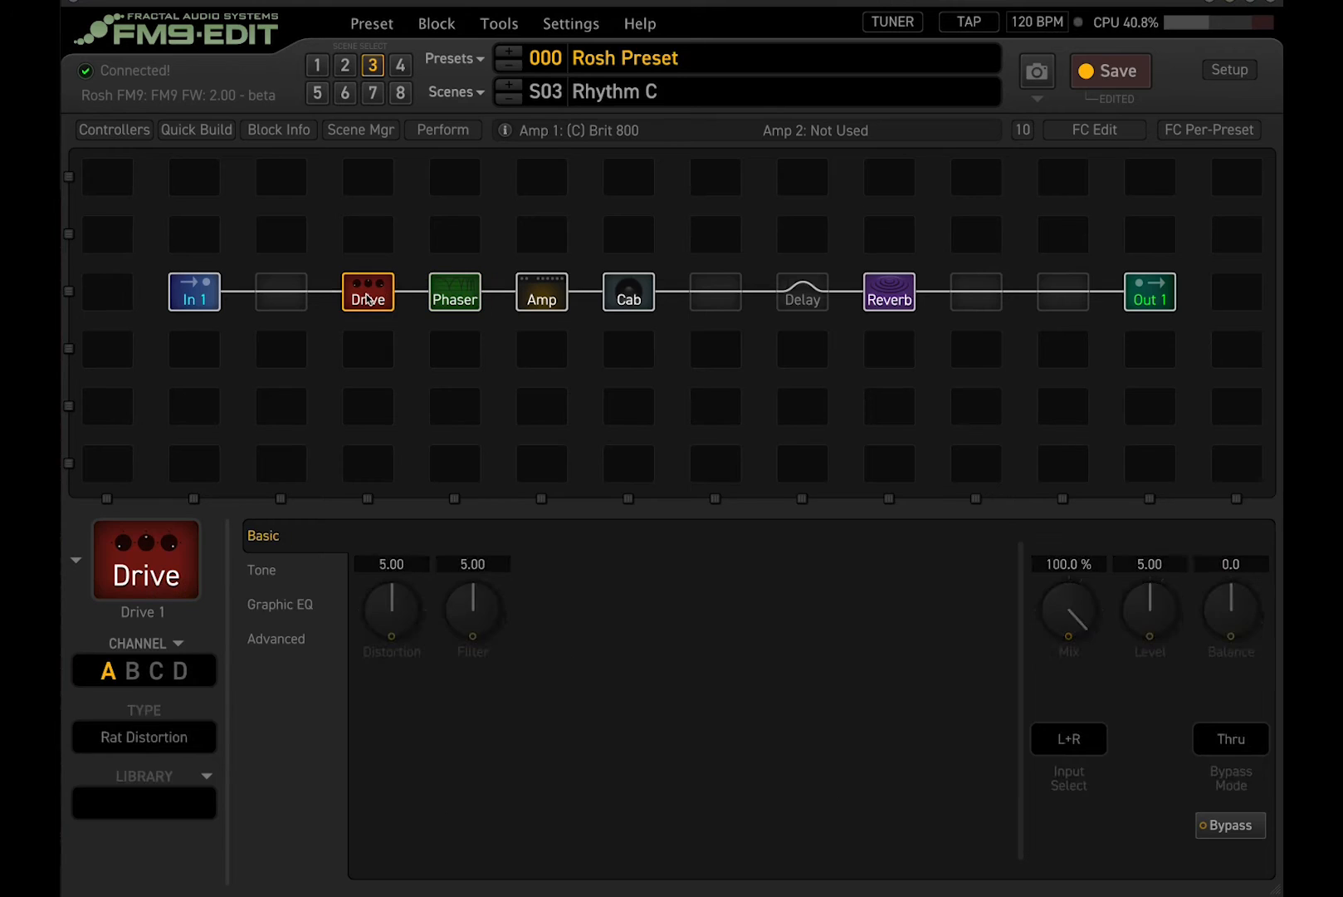
double_click(452, 295)
Check the Amp and Cab channels for Rhythm C and reset the Cab block's current channel C.
click(541, 295)
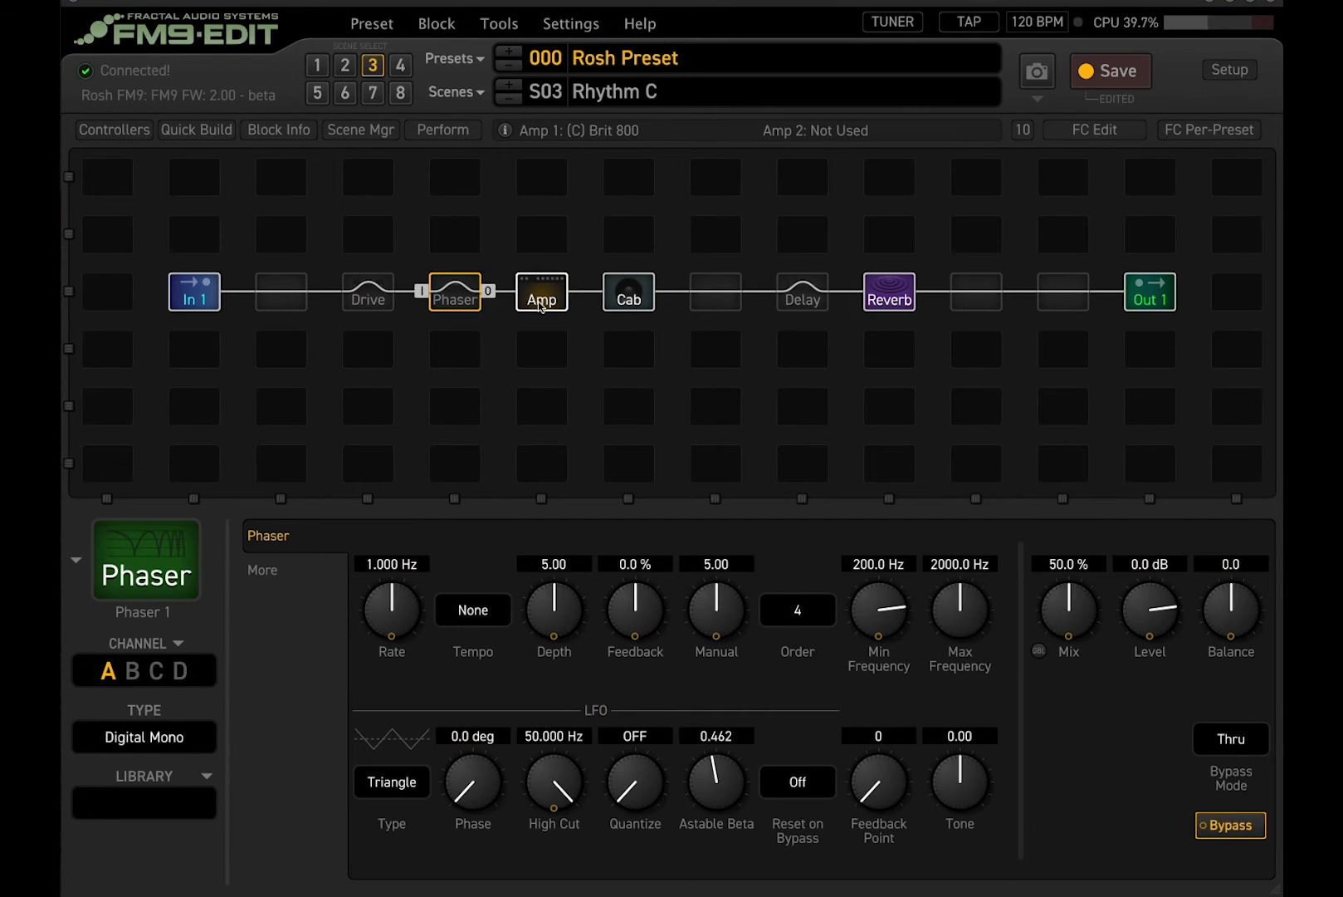
key(Right)
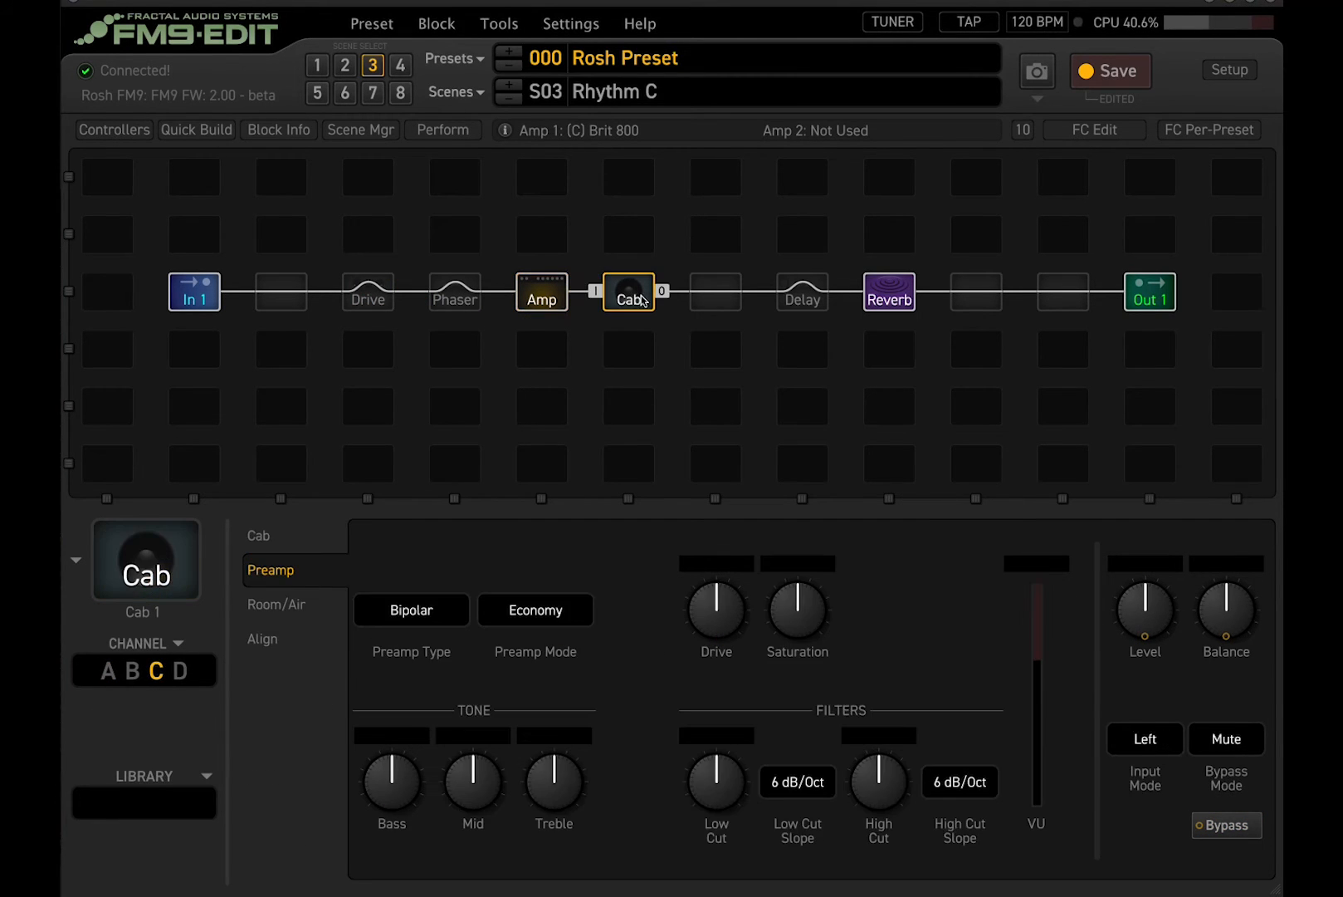
click(534, 301)
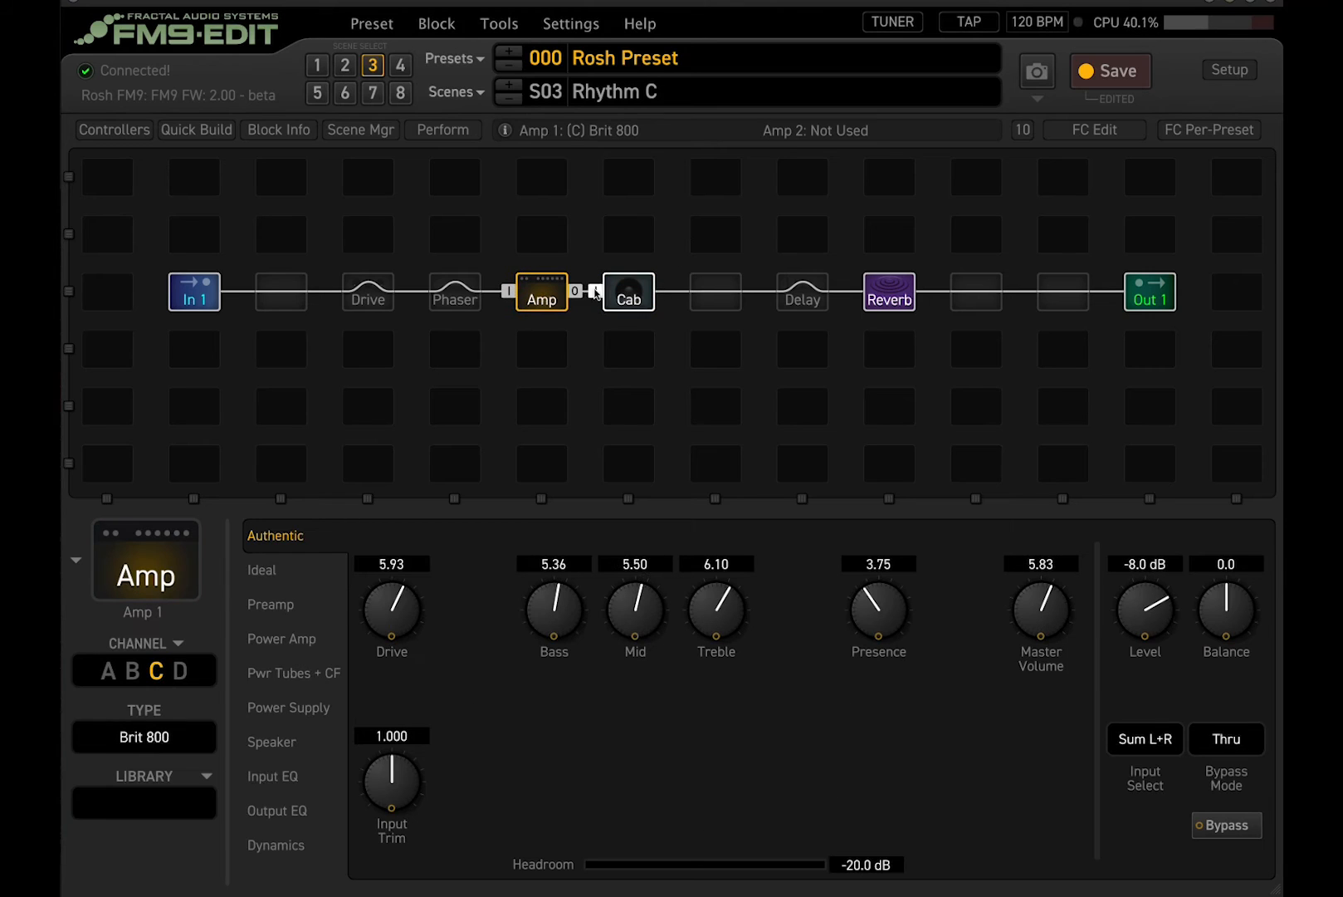
click(638, 294)
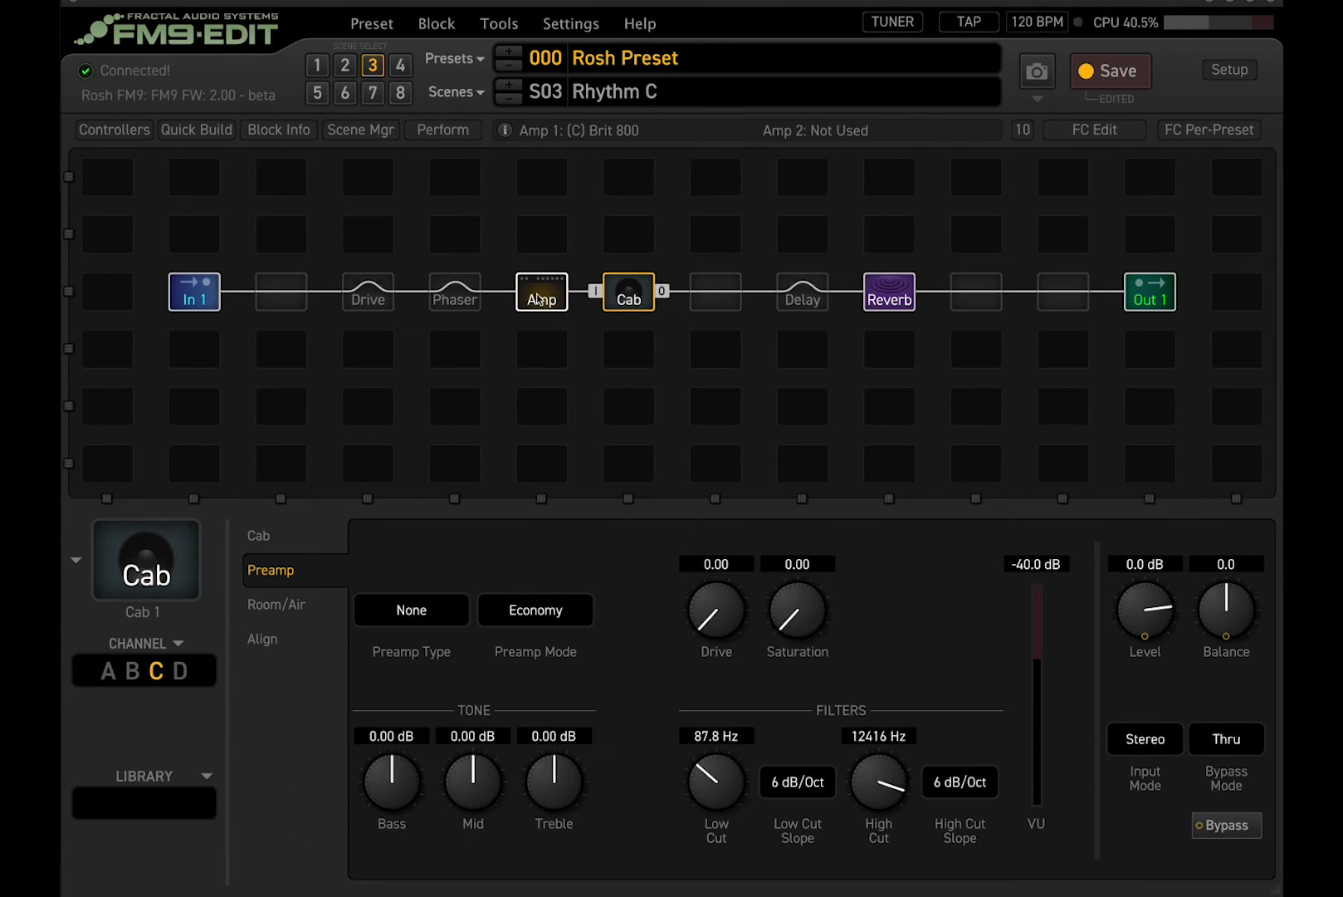
click(438, 23)
click(522, 188)
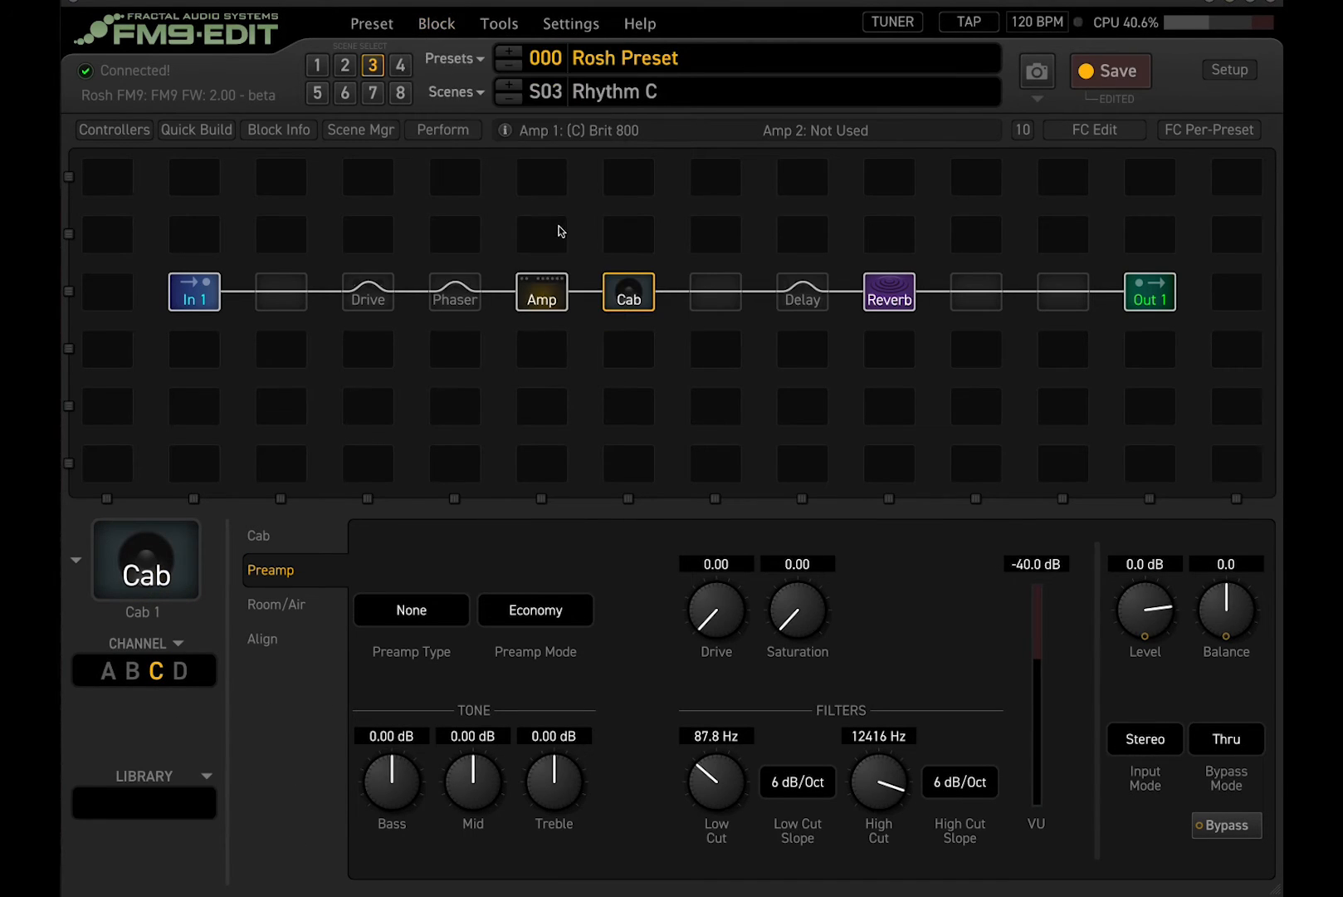
Reset the Amp block's current channel C and change its type to Plexi 100W 1970.
click(548, 297)
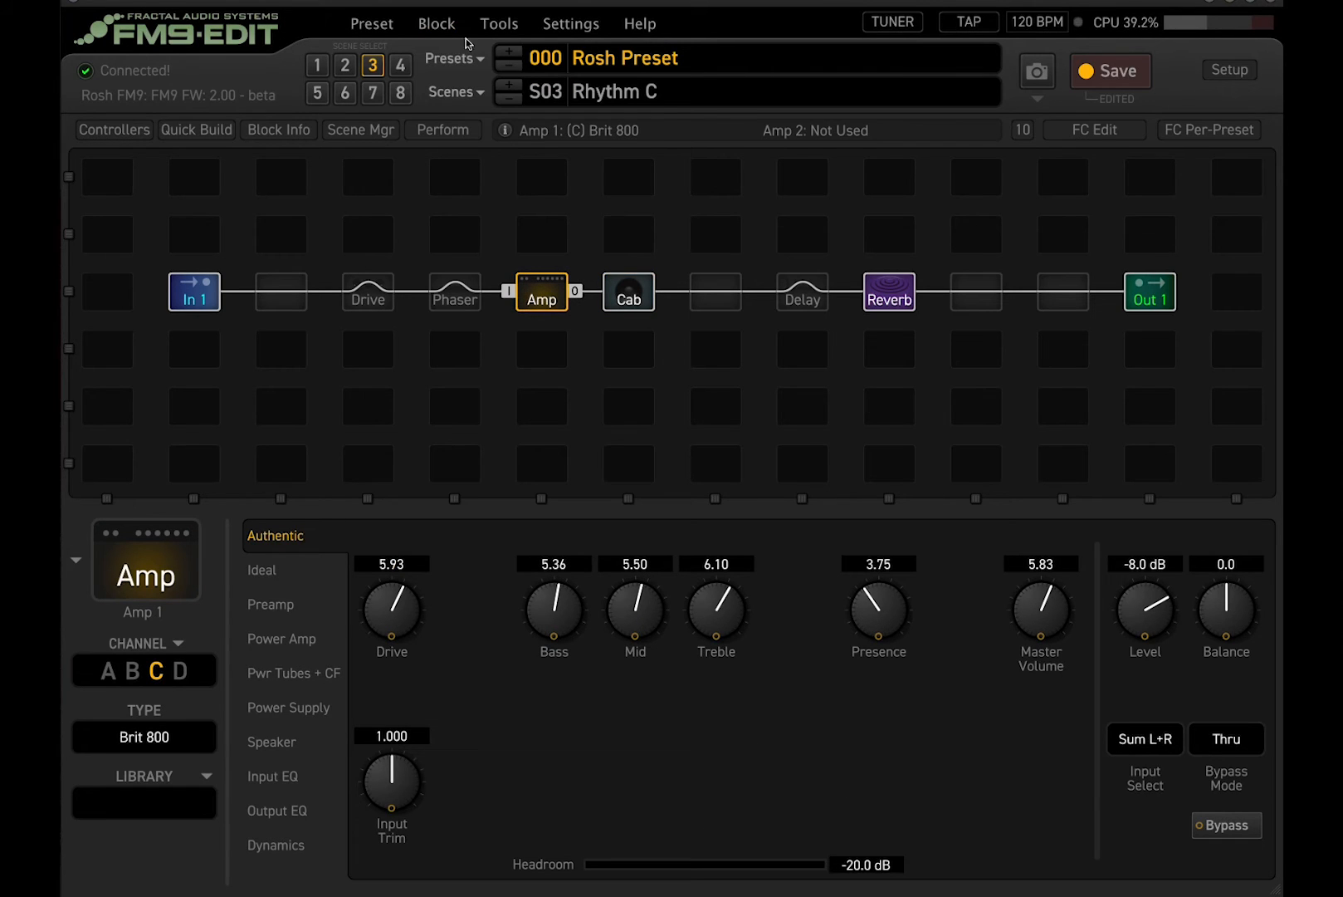
click(437, 23)
click(526, 188)
click(158, 738)
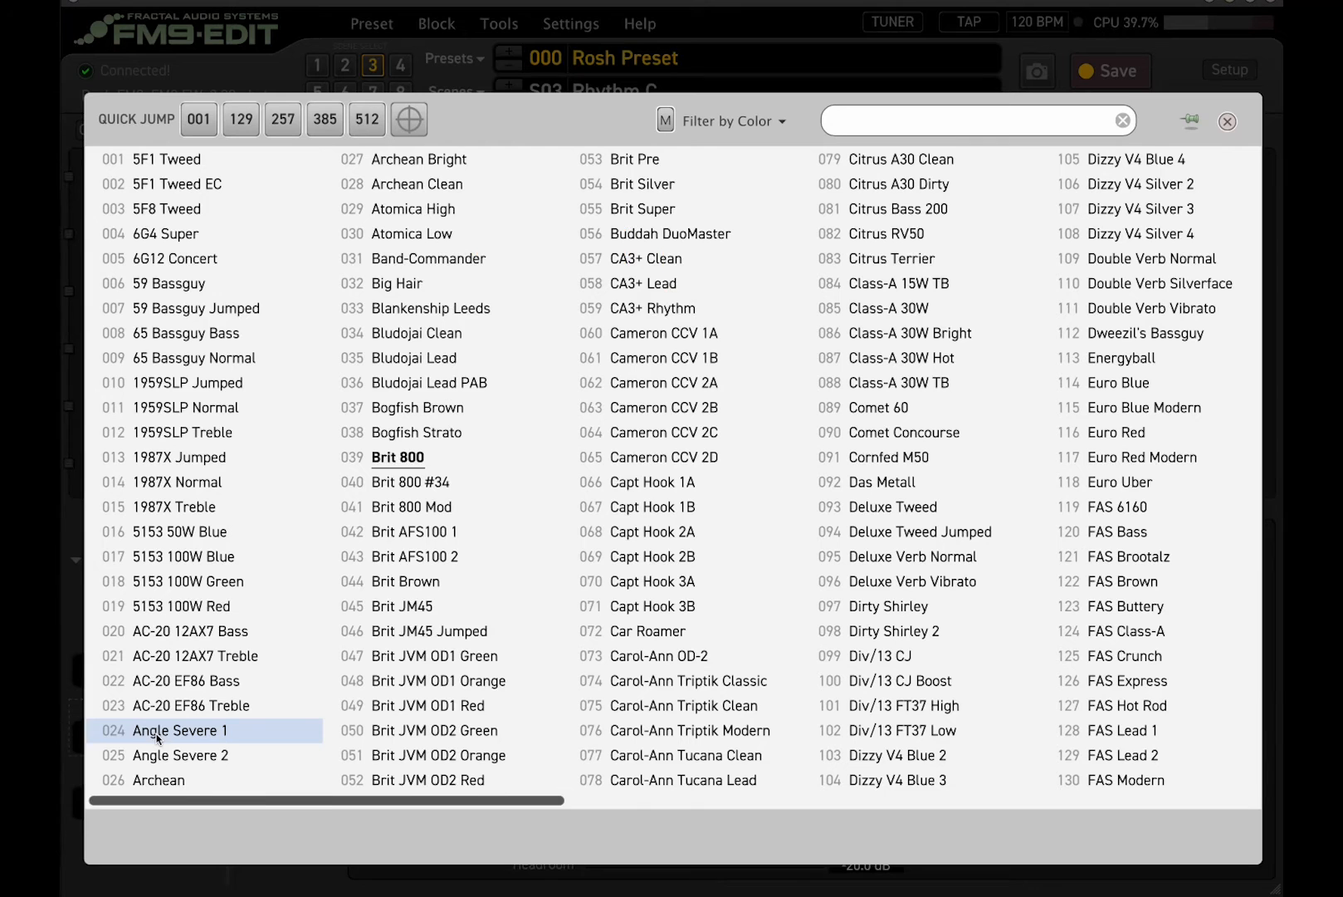
click(681, 802)
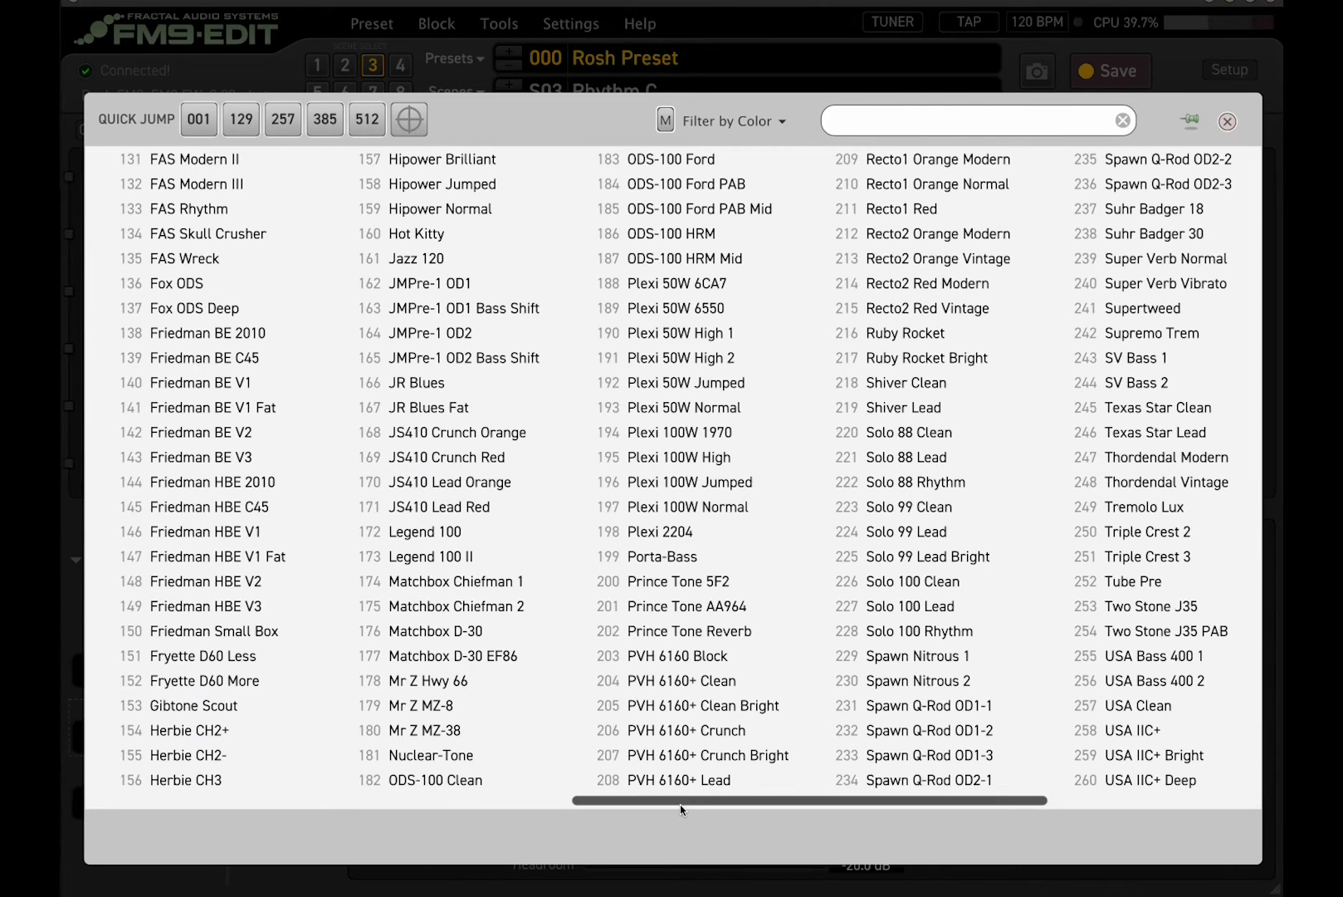
click(710, 432)
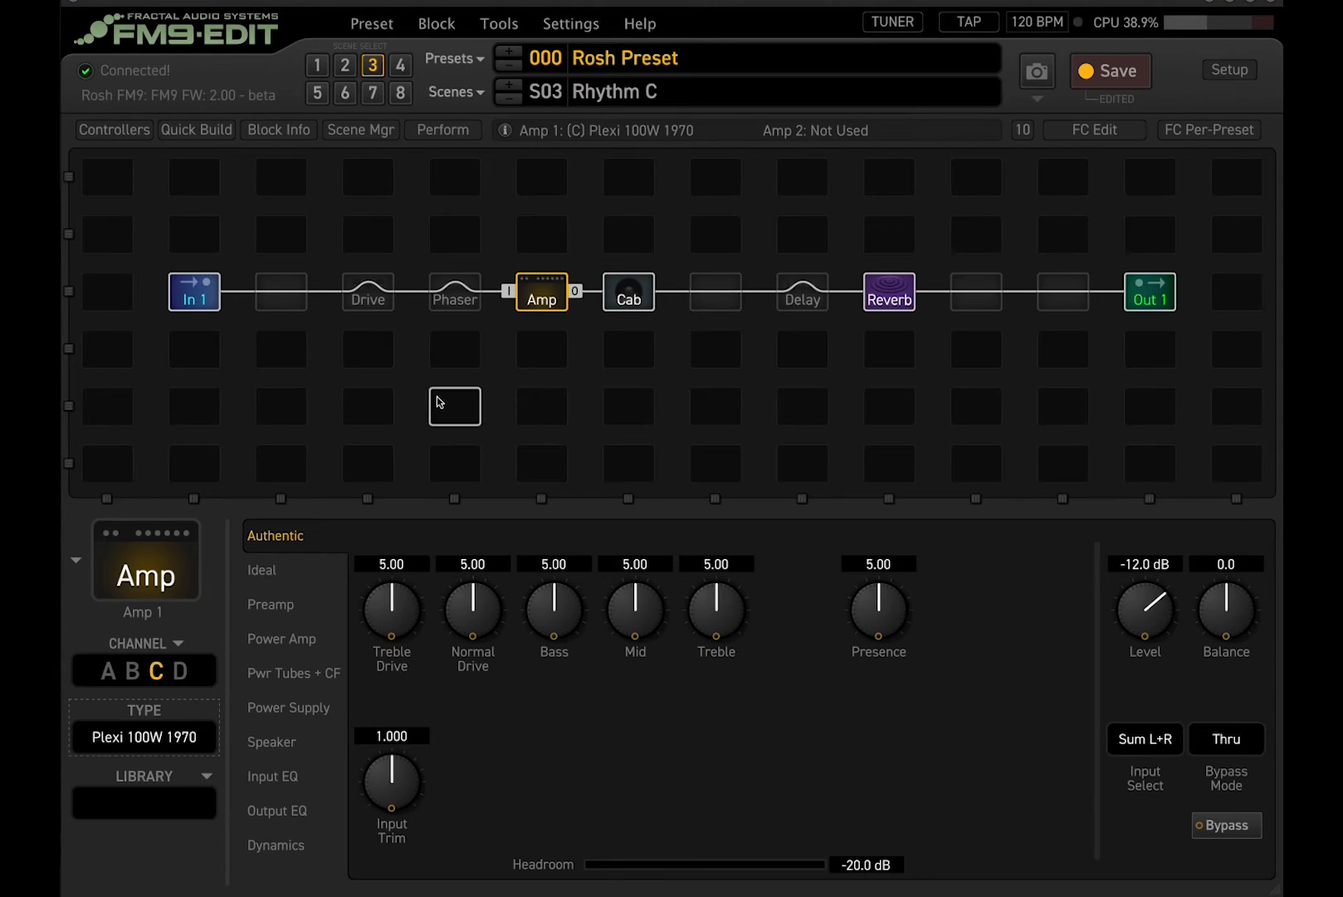
Change the Amp block's type to Plexi 100W Jumped for the Rhythm C scene.
click(145, 728)
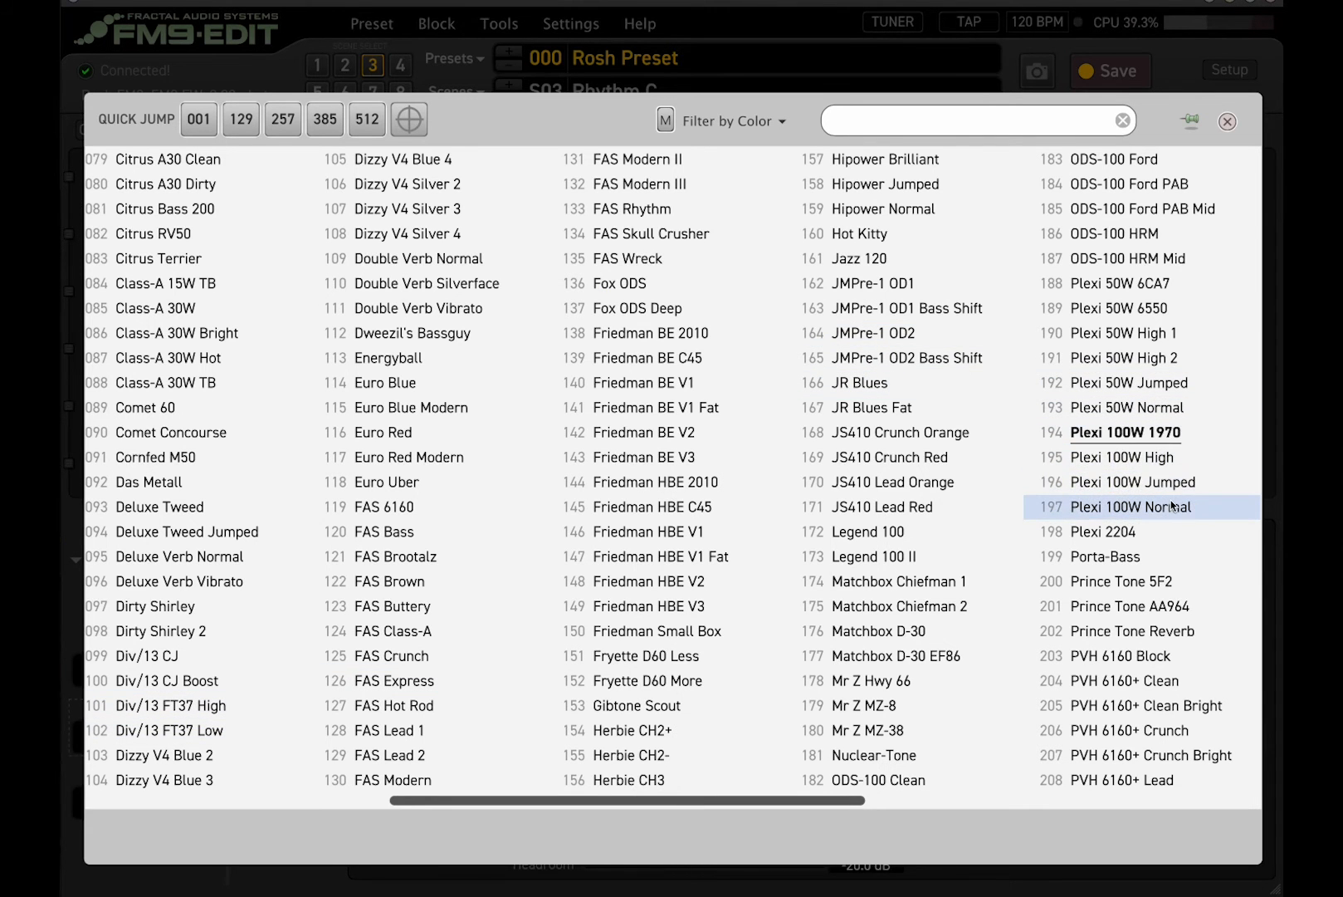
click(1166, 477)
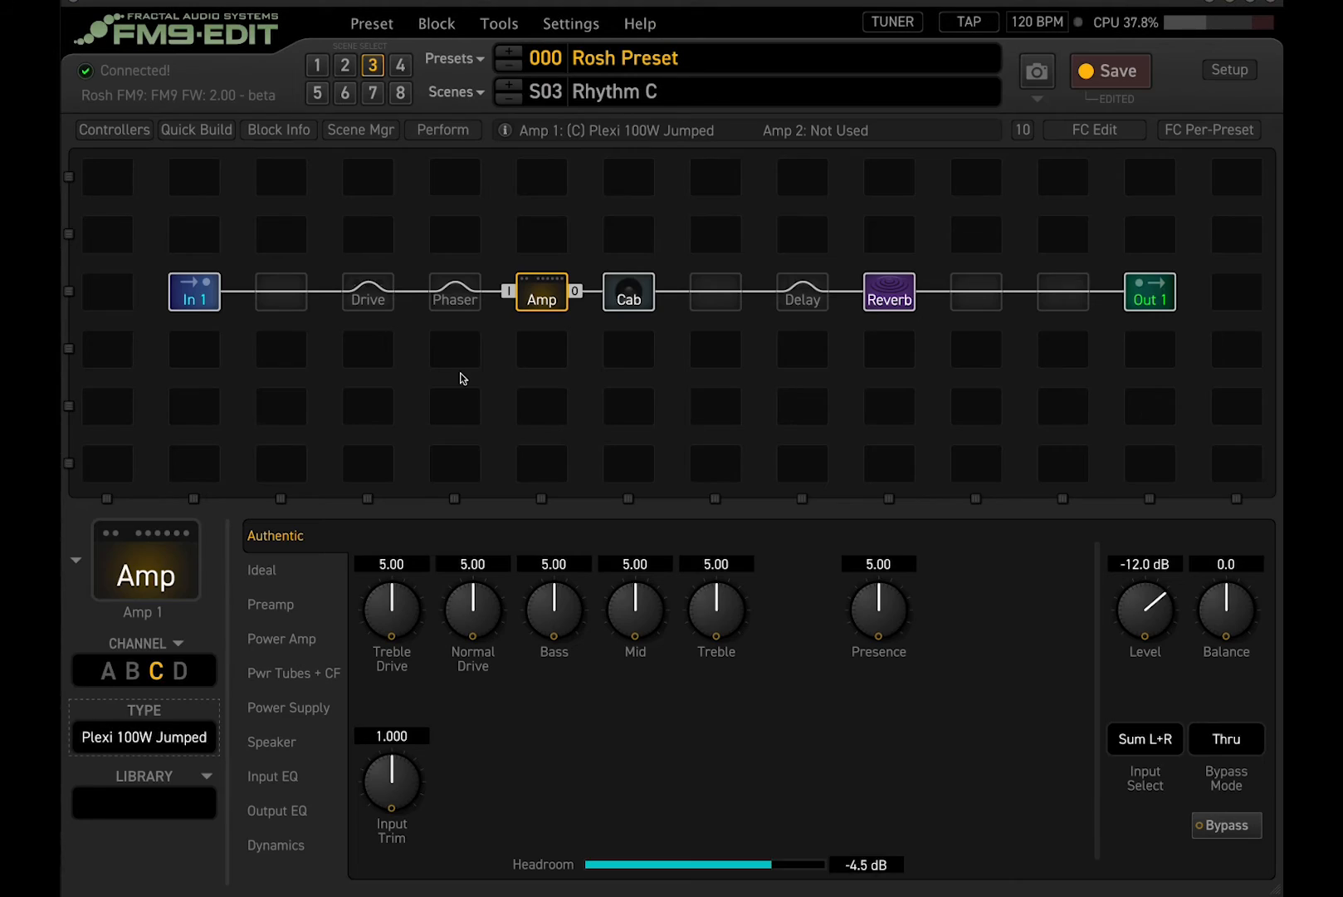
Search the Cab block's IRs for "plexi" and "brit", and load 4x12 Brit 70s GB 57 B into Cab 1.
click(629, 292)
click(258, 535)
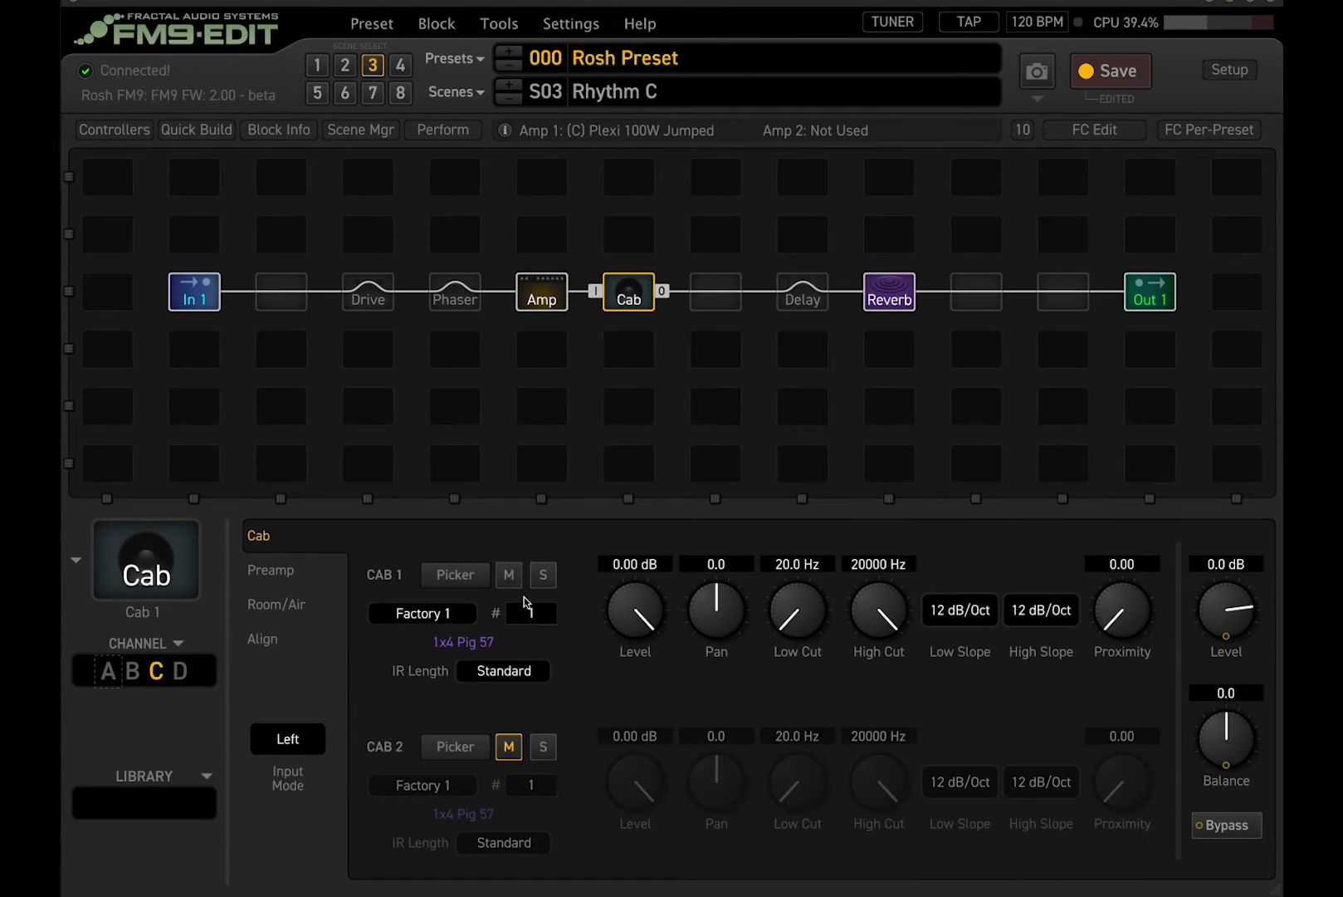
click(455, 575)
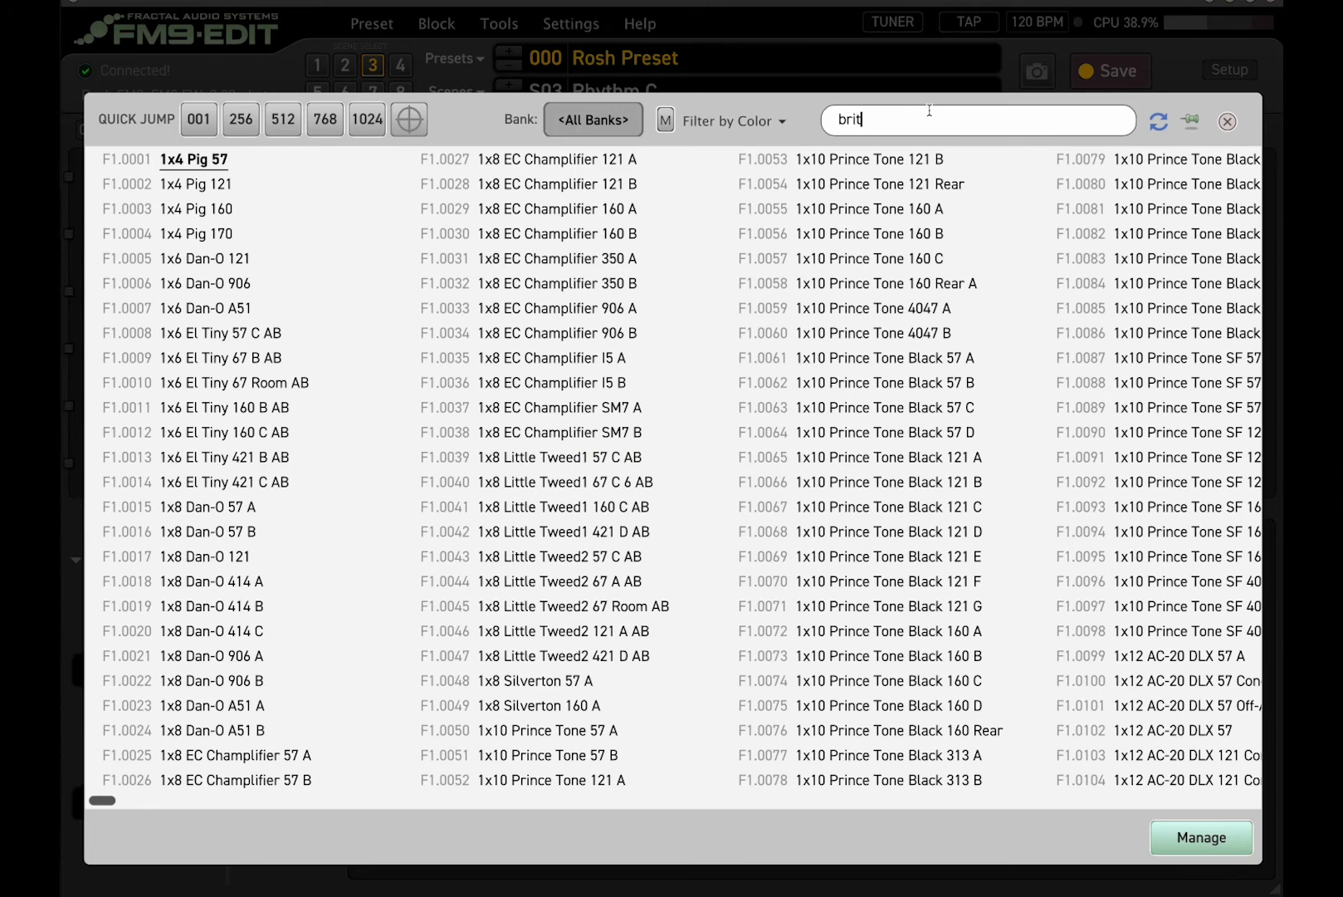
double_click(929, 114)
key(BackSpace)
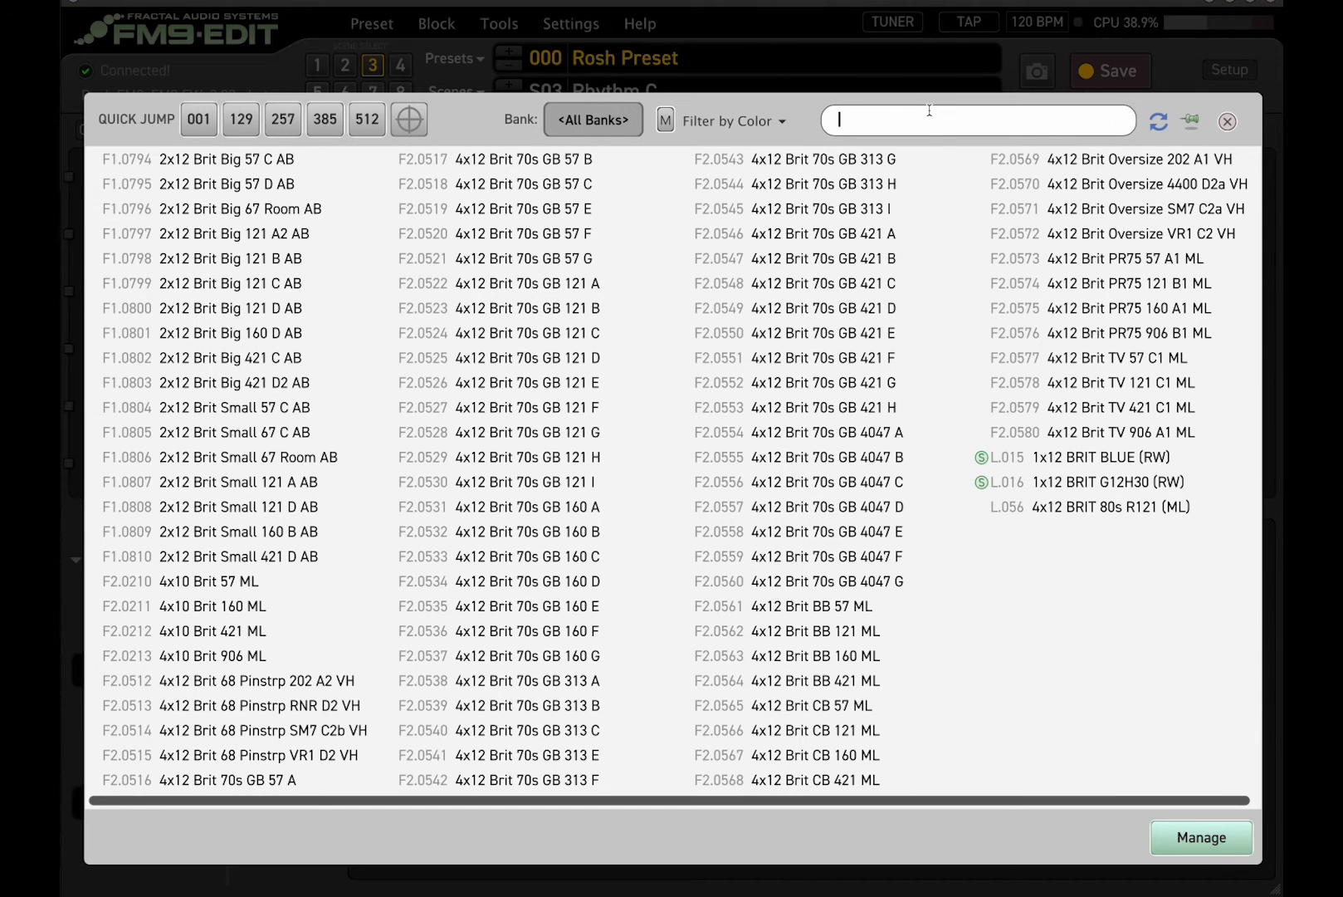
text(plexi)
double_click(928, 115)
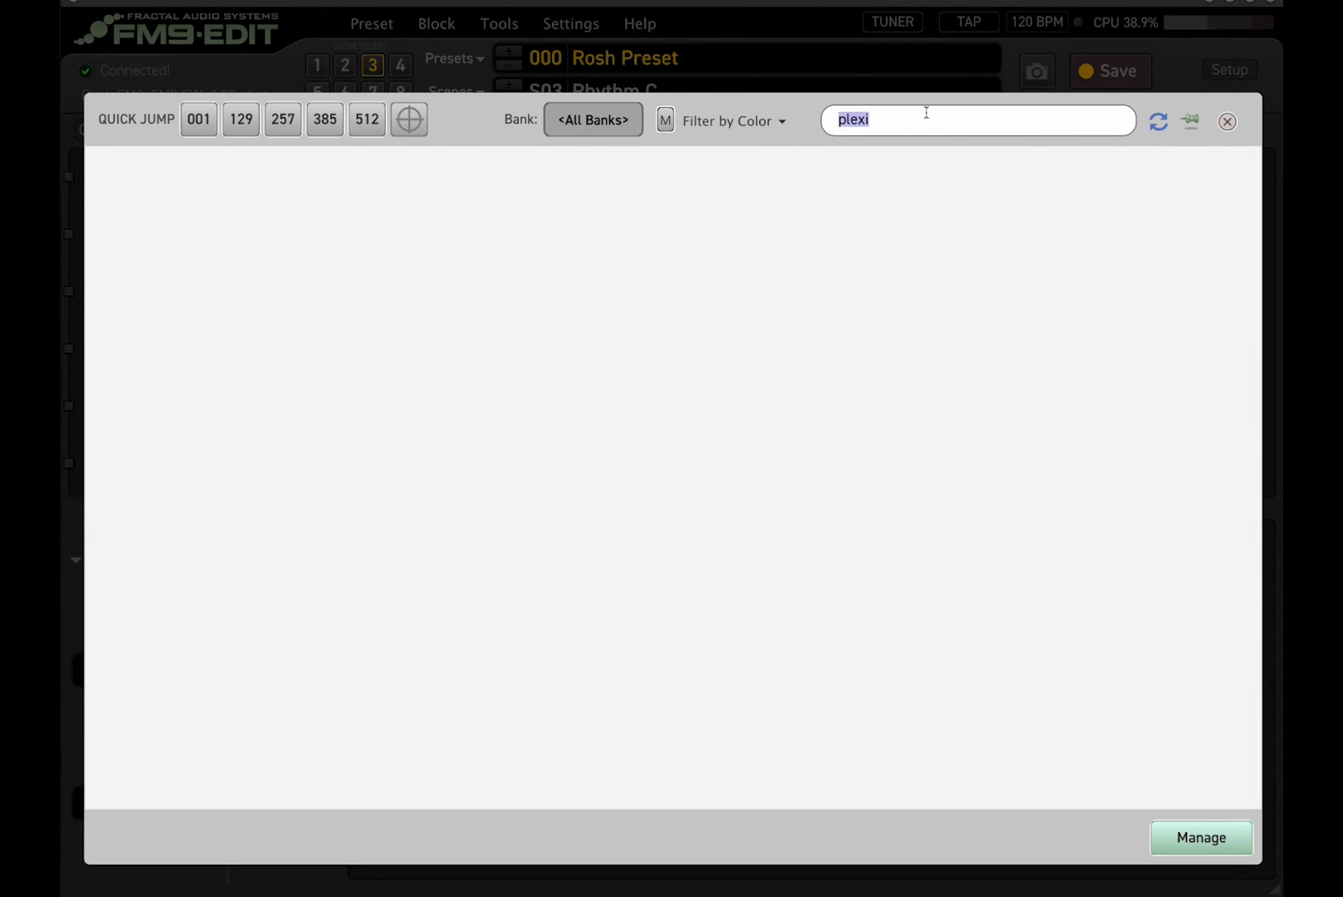
key(BackSpace)
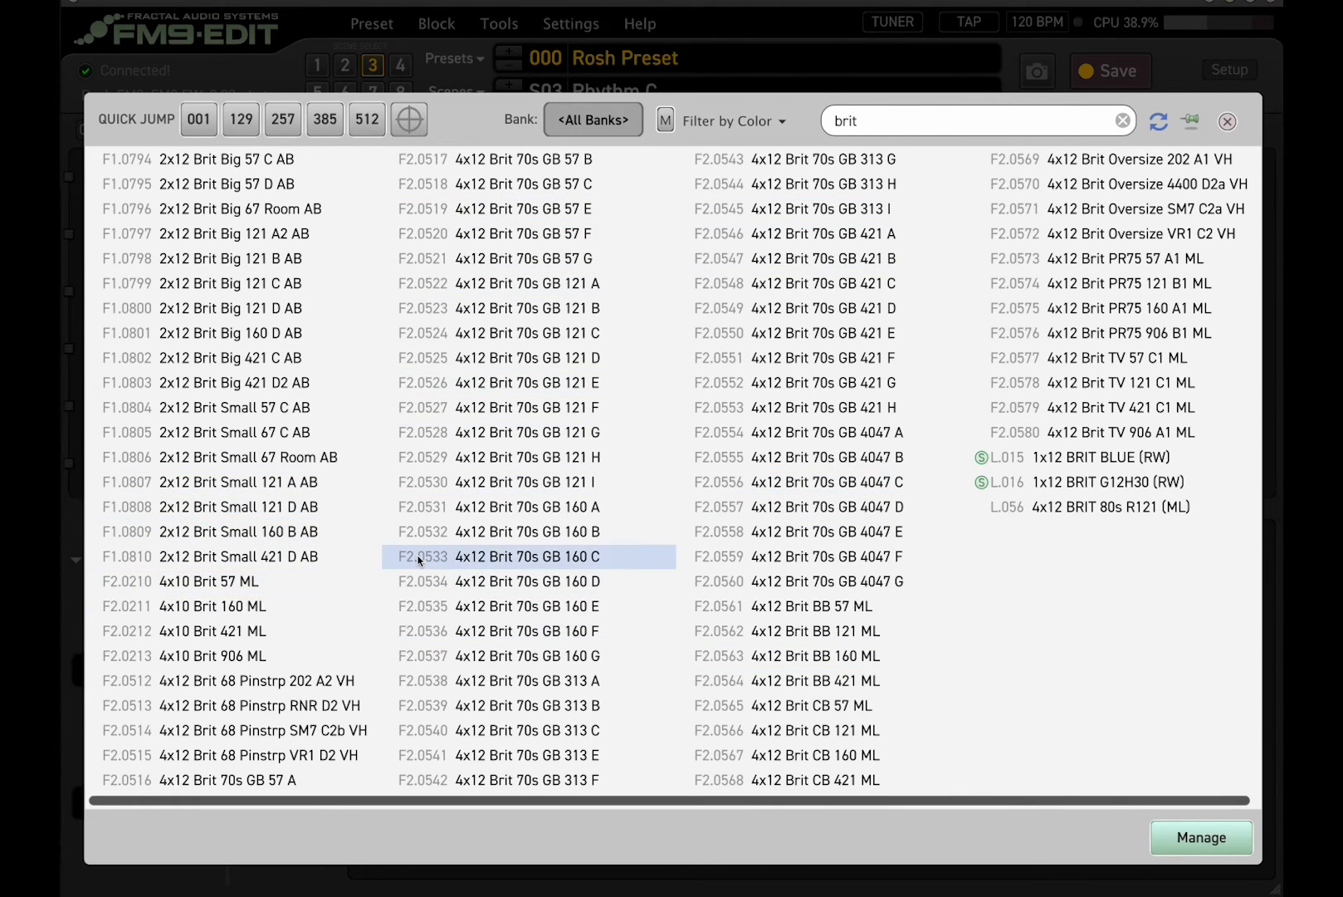
click(604, 160)
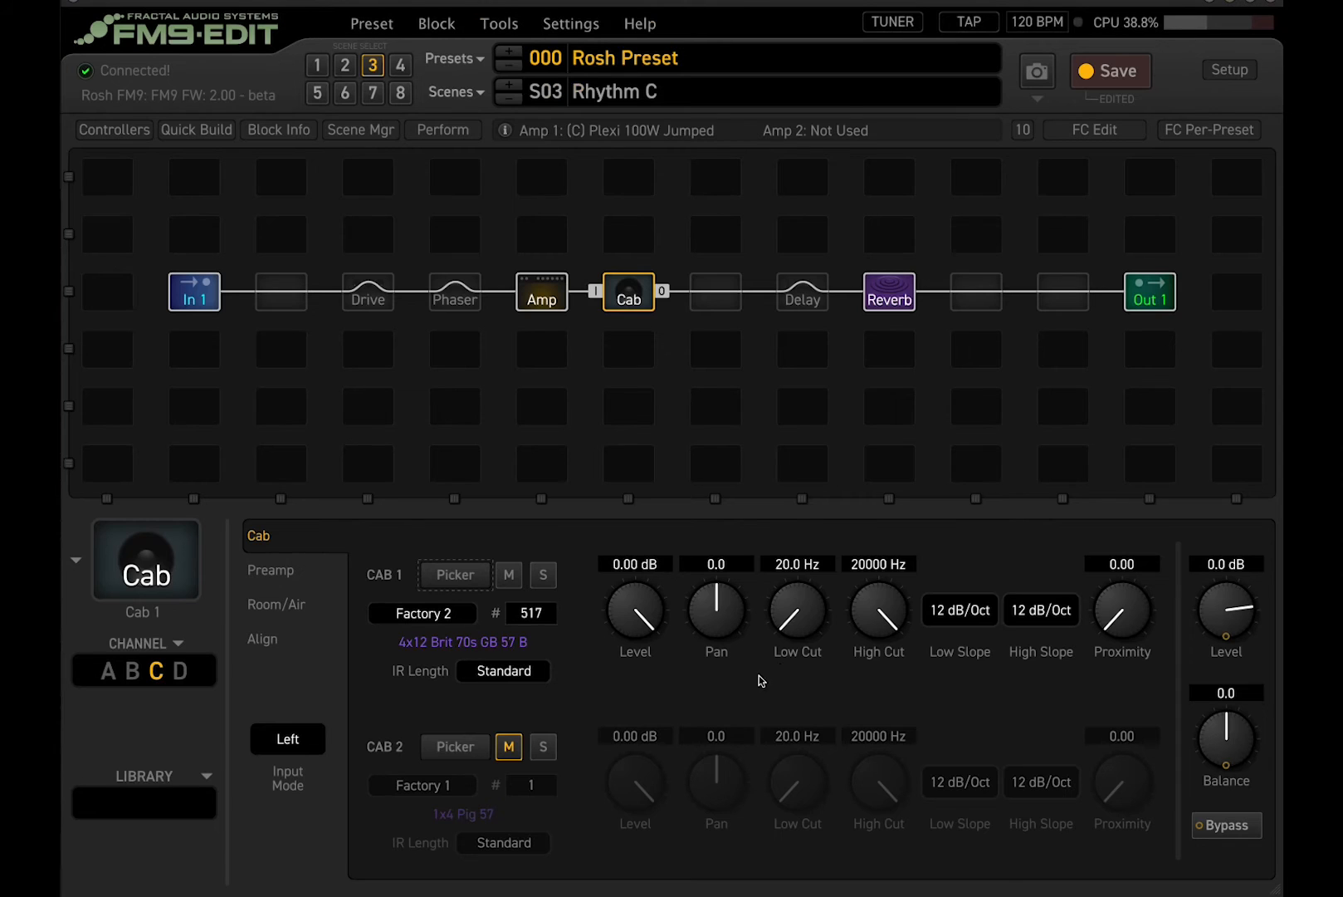
Unmute Cab 2 and load the 4x12 Brit 70s GB 121 A IR into it.
click(515, 751)
click(972, 119)
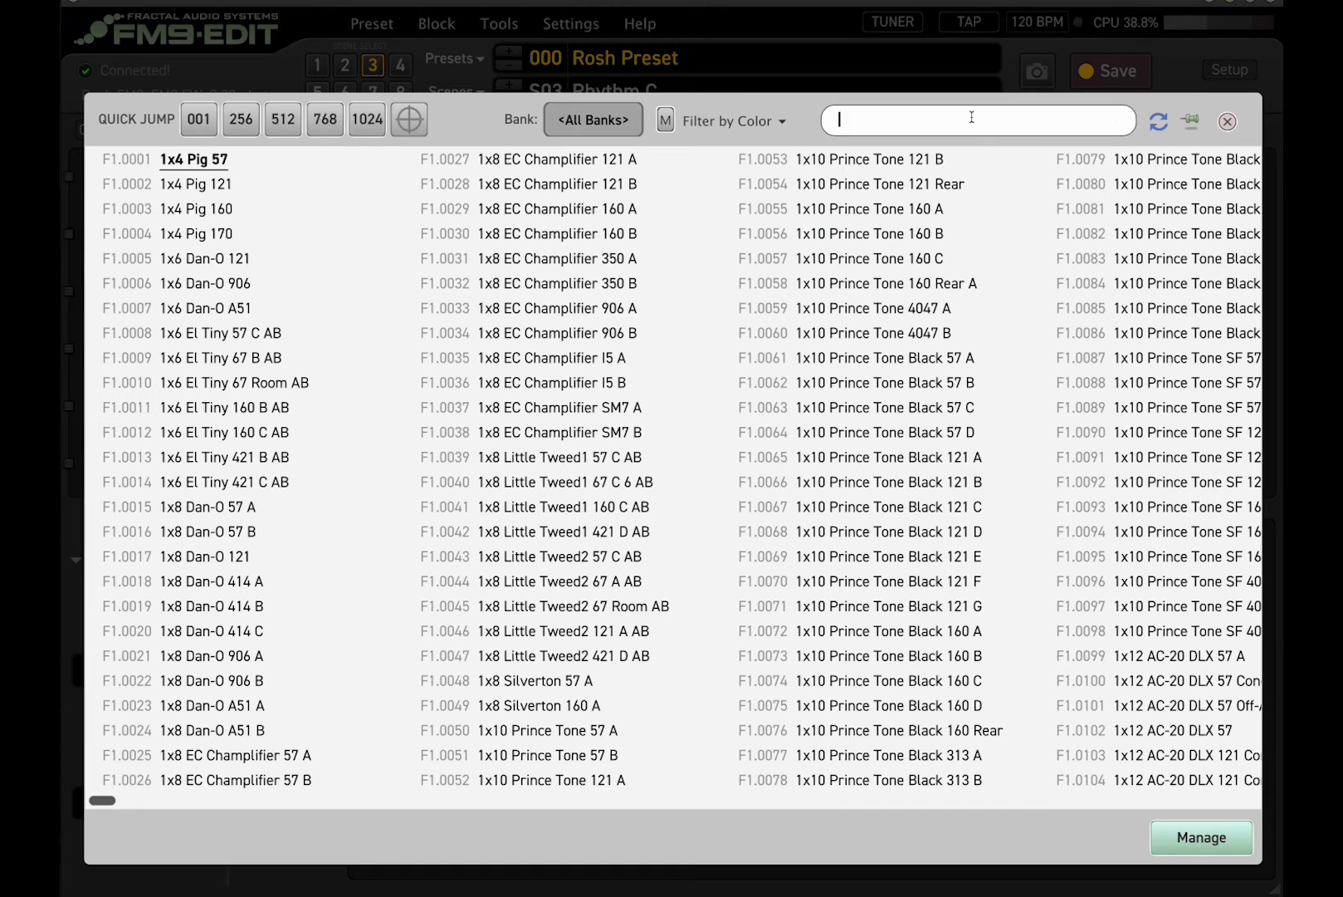
text(brit)
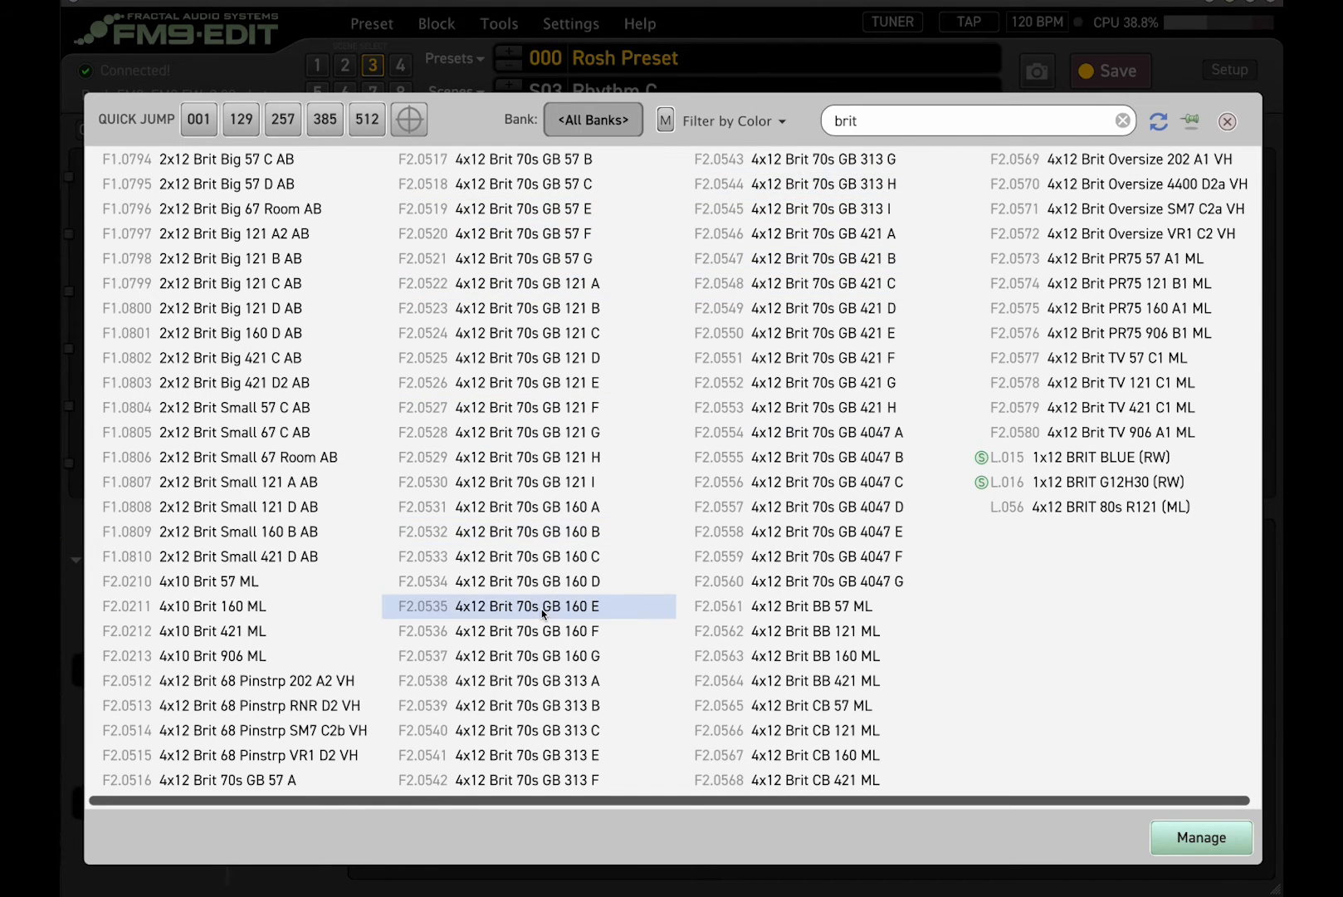
click(555, 282)
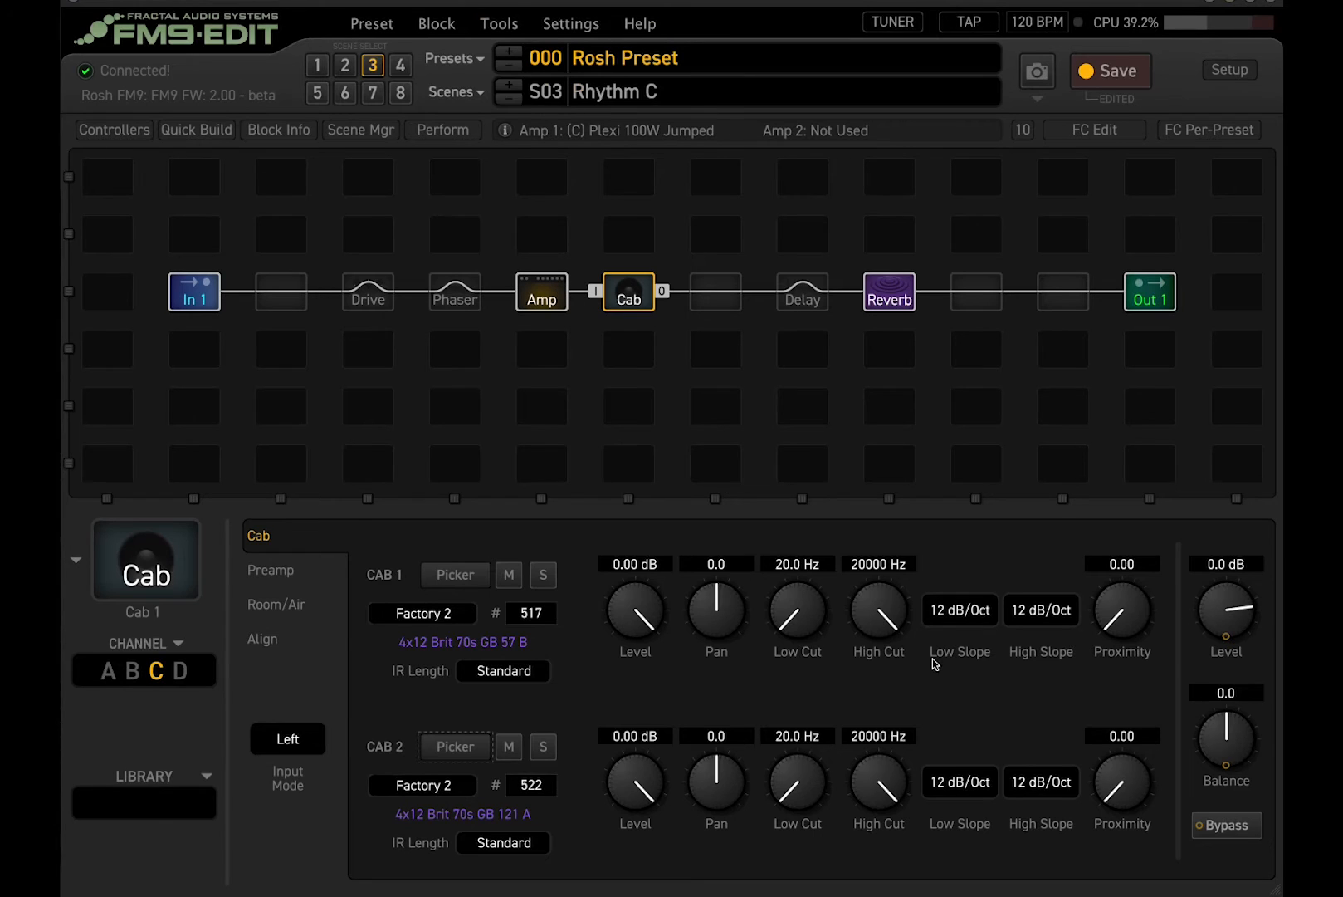
Set the Cab block's preamp low cut filter to 80 Hz and return to the main cab settings.
click(279, 577)
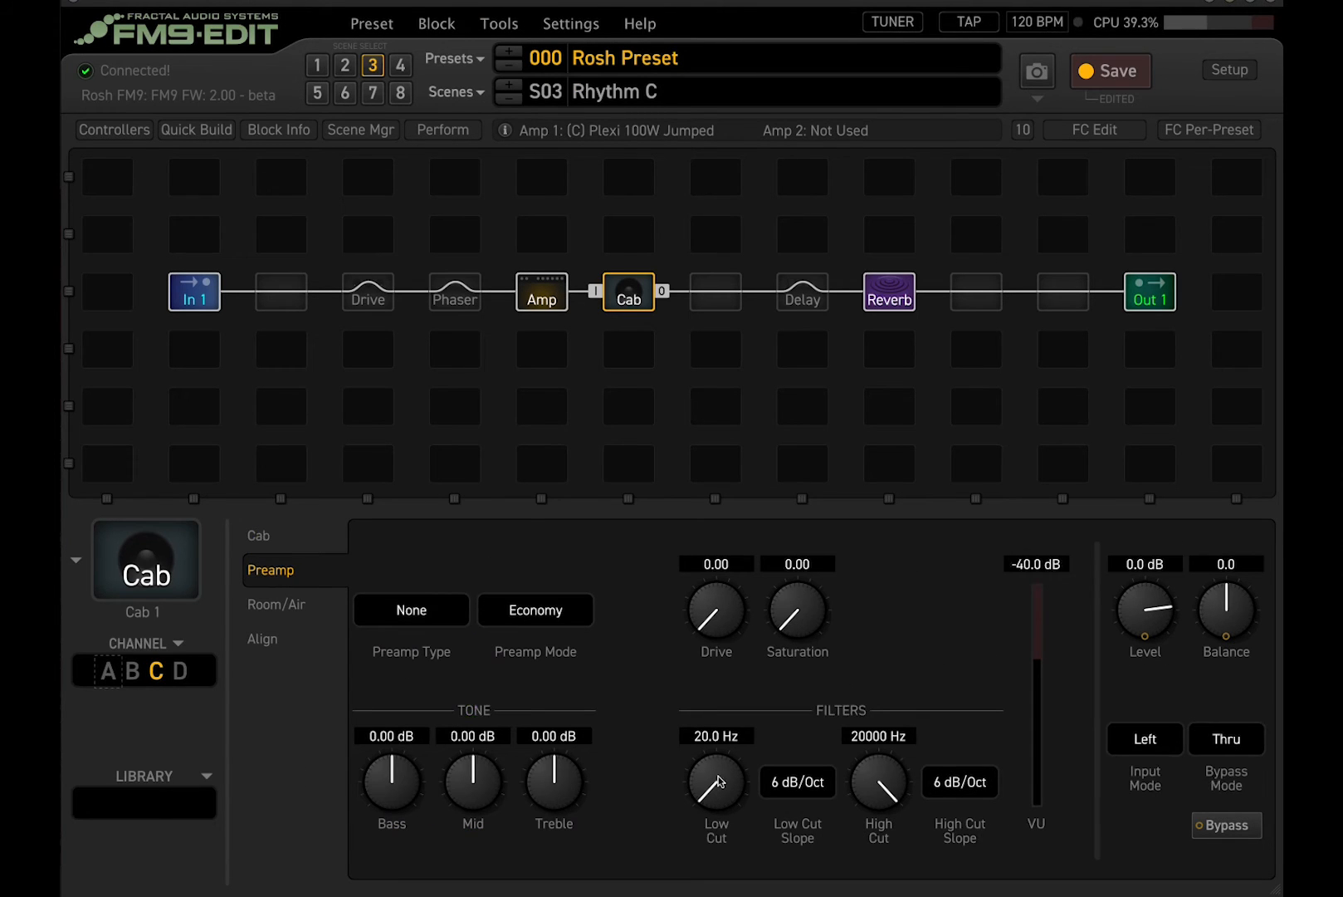
double_click(710, 737)
text(80)
key(Return)
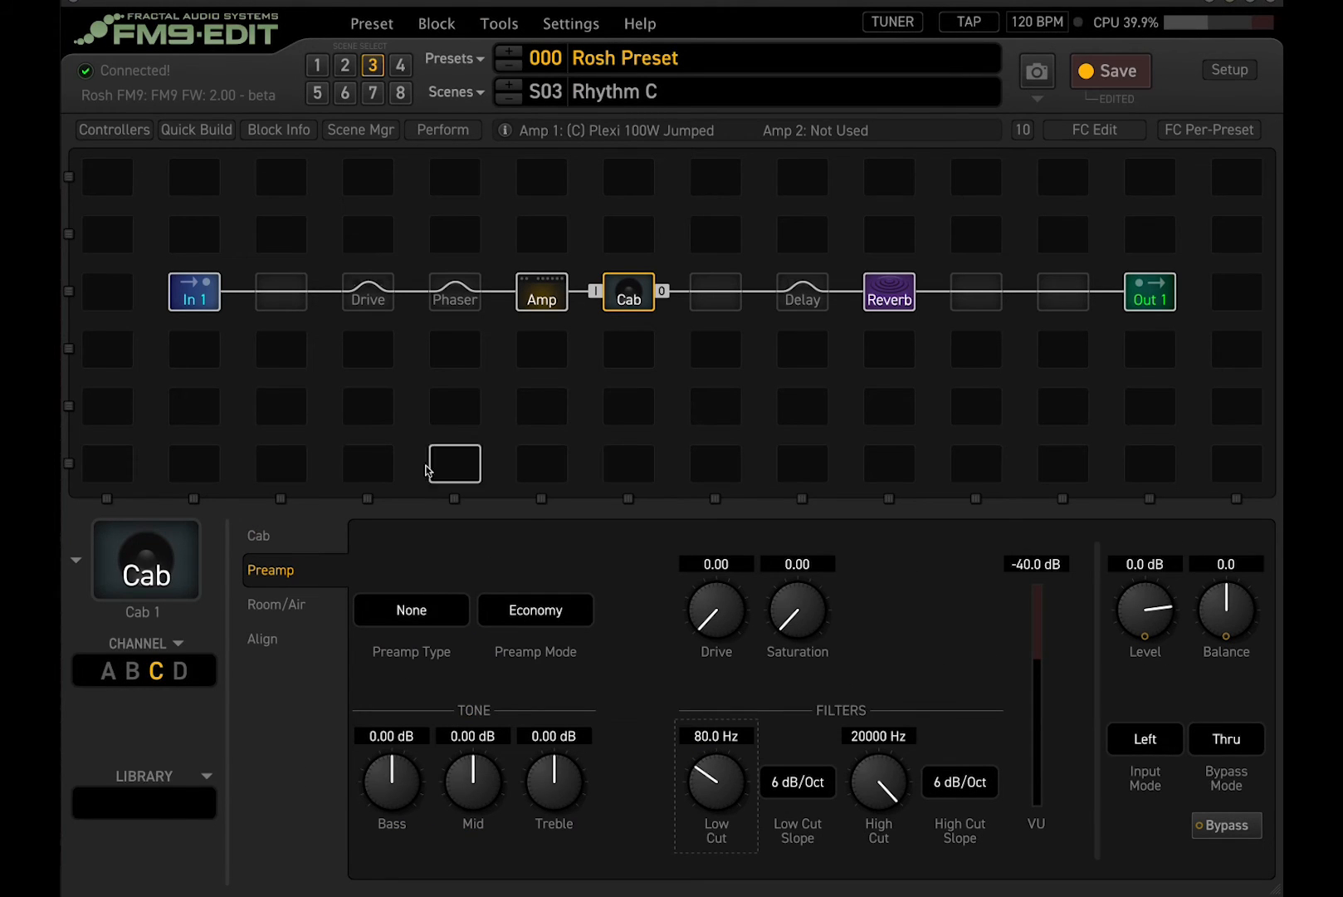
click(249, 538)
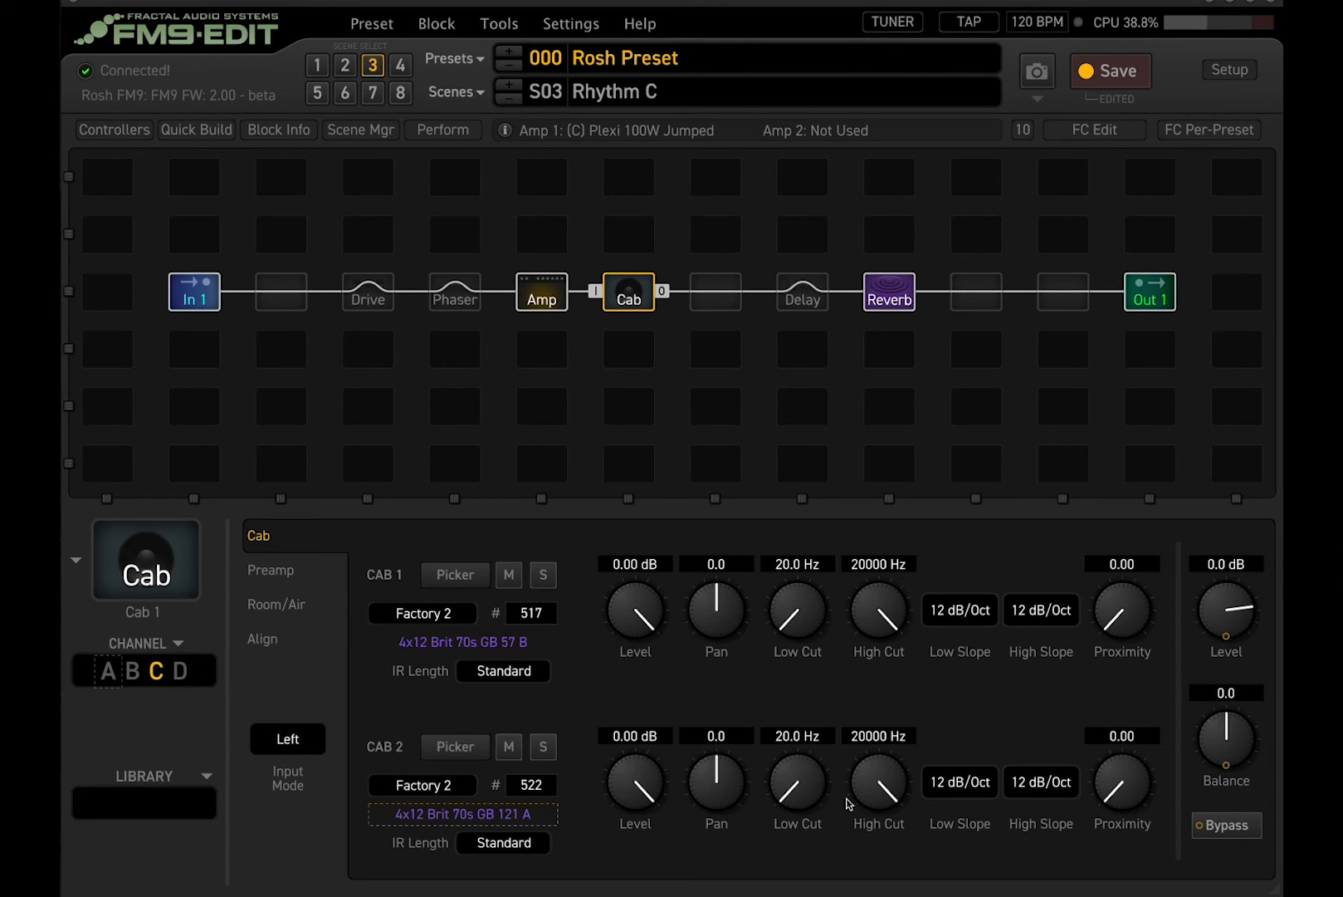
Check the Output 1 meters for Rhythm C and raise the Amp block's level to -7.3 dB.
click(541, 291)
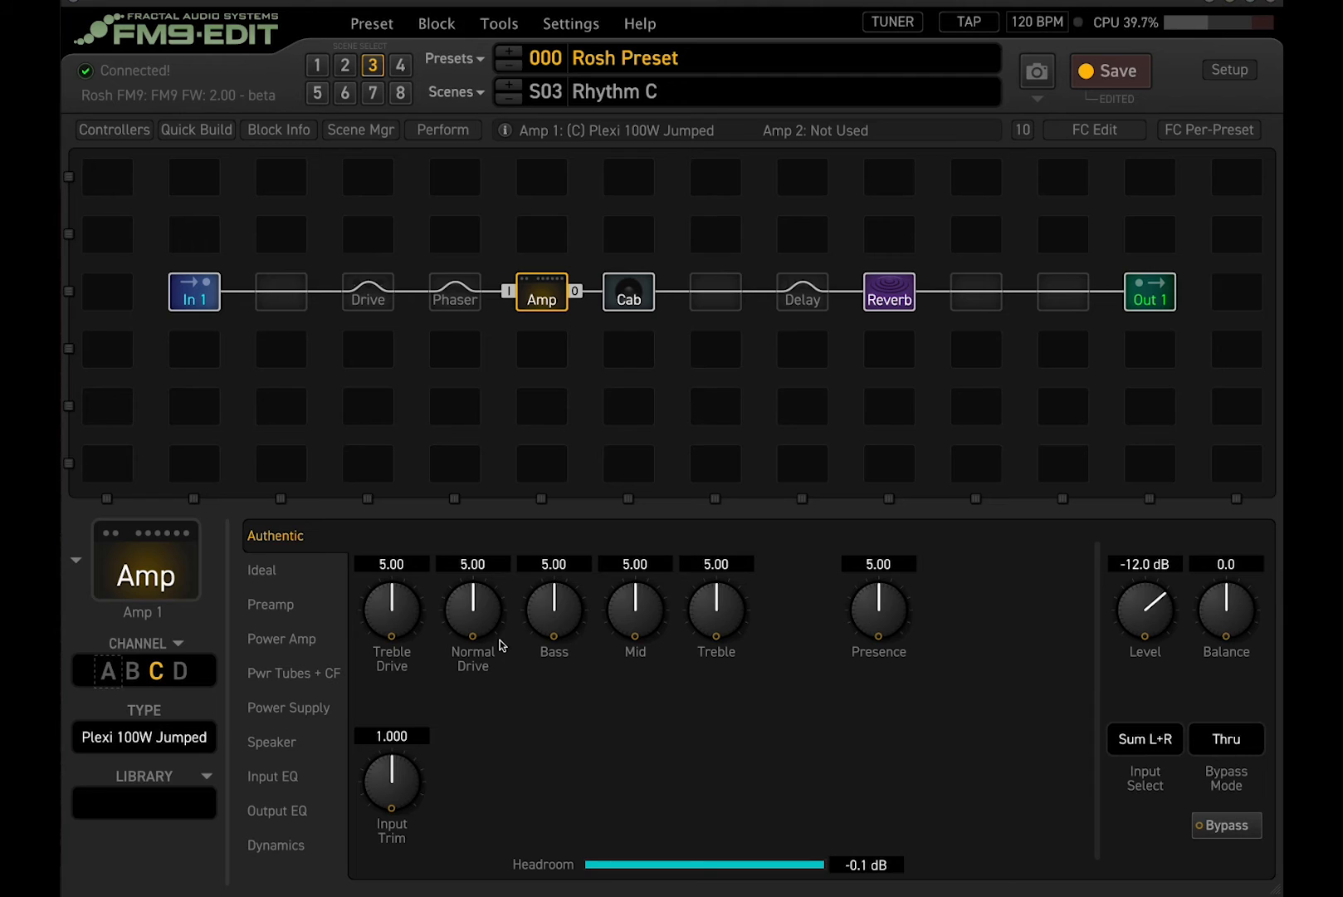
click(1130, 304)
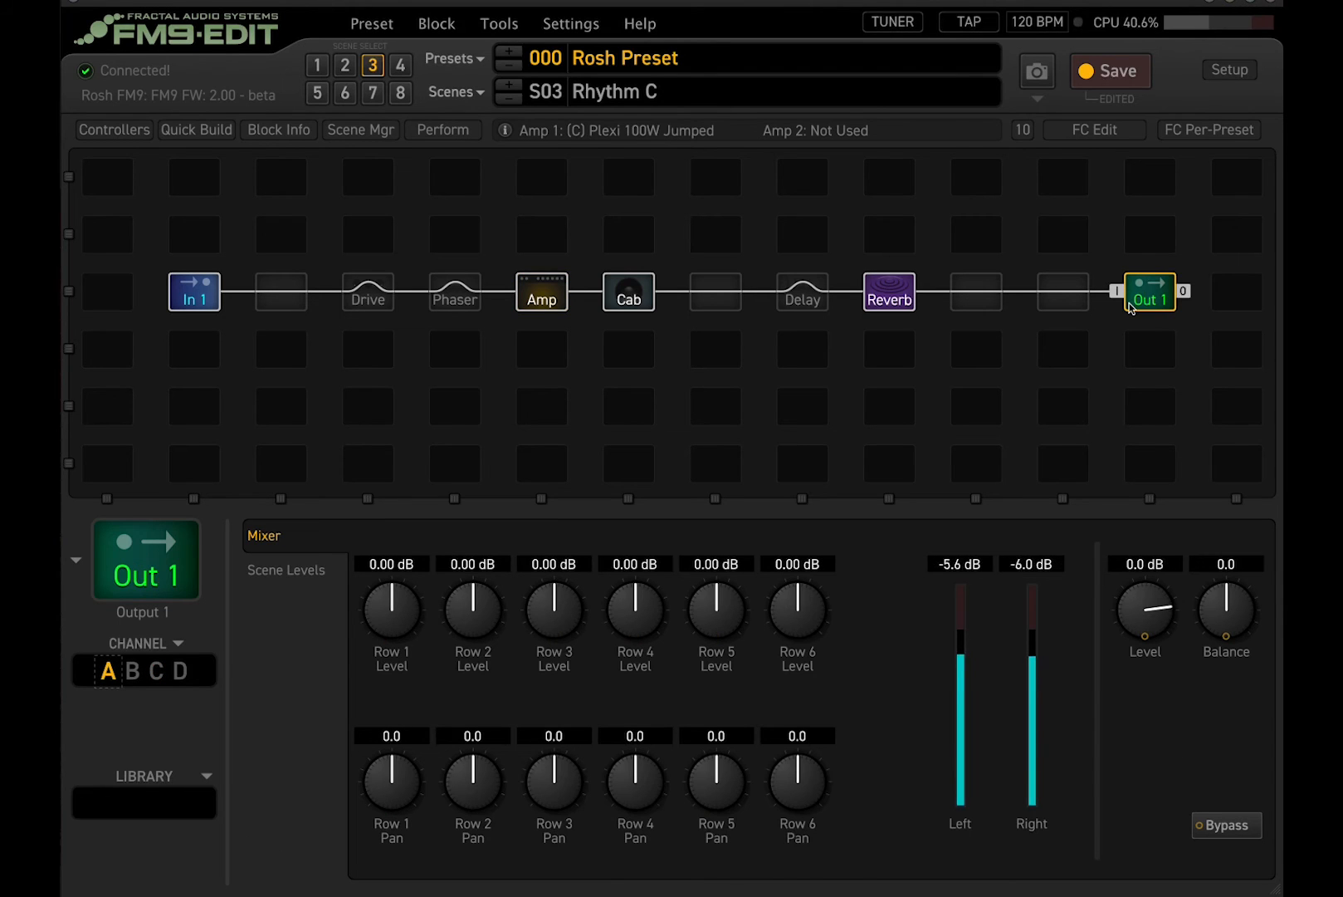
click(542, 295)
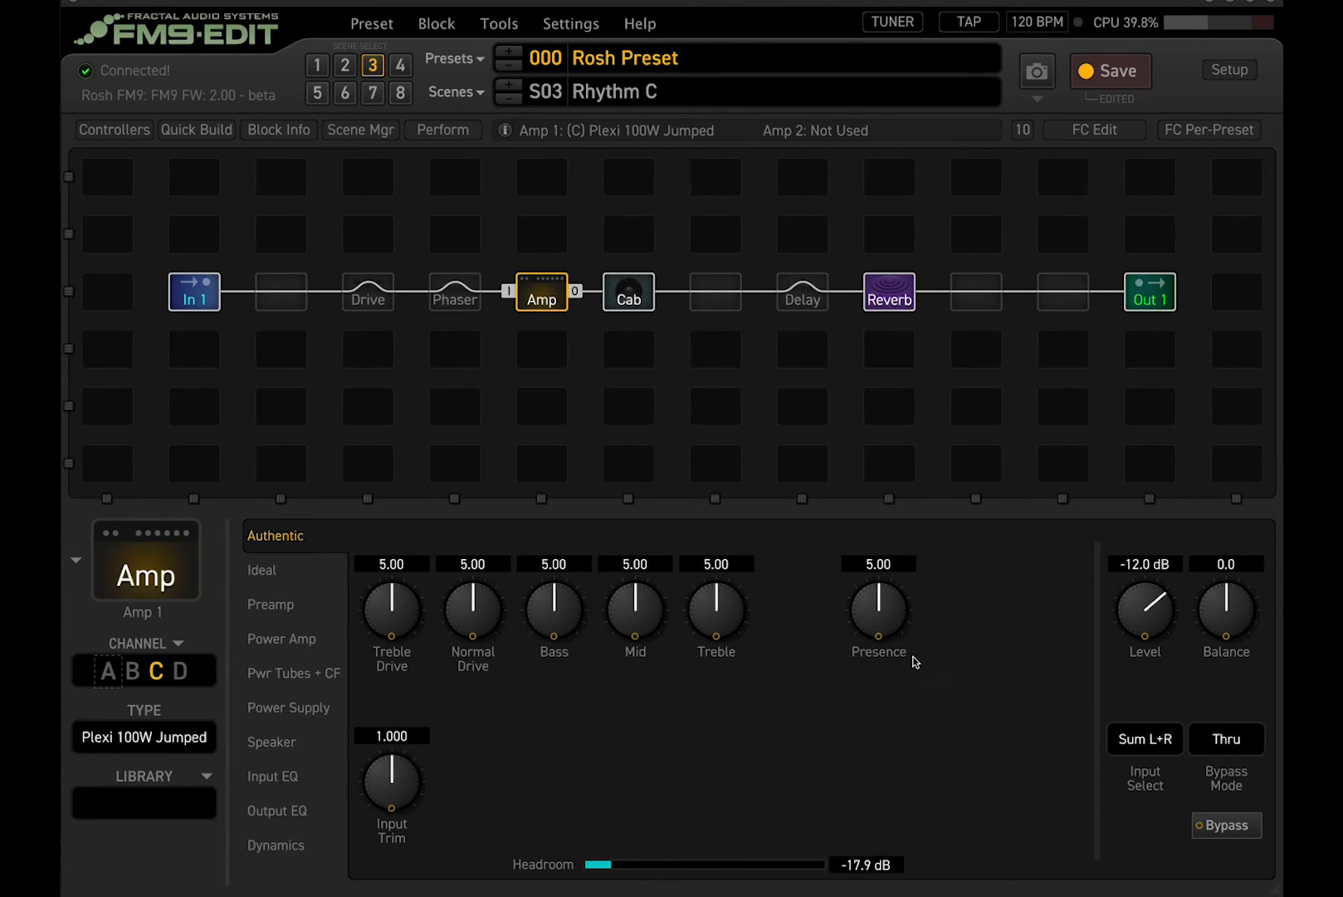
drag(1145, 610, 1140, 265)
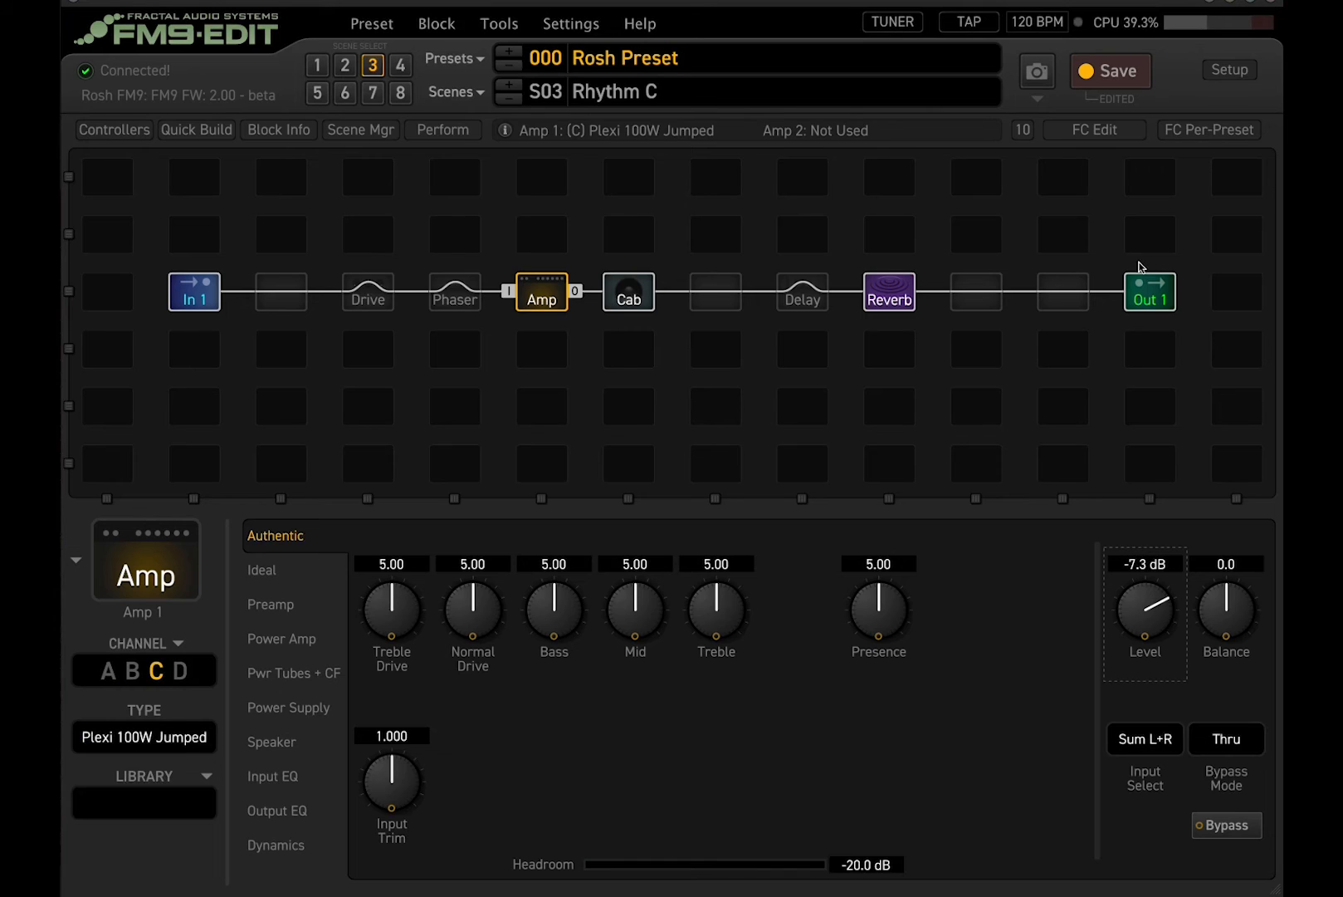
click(1144, 294)
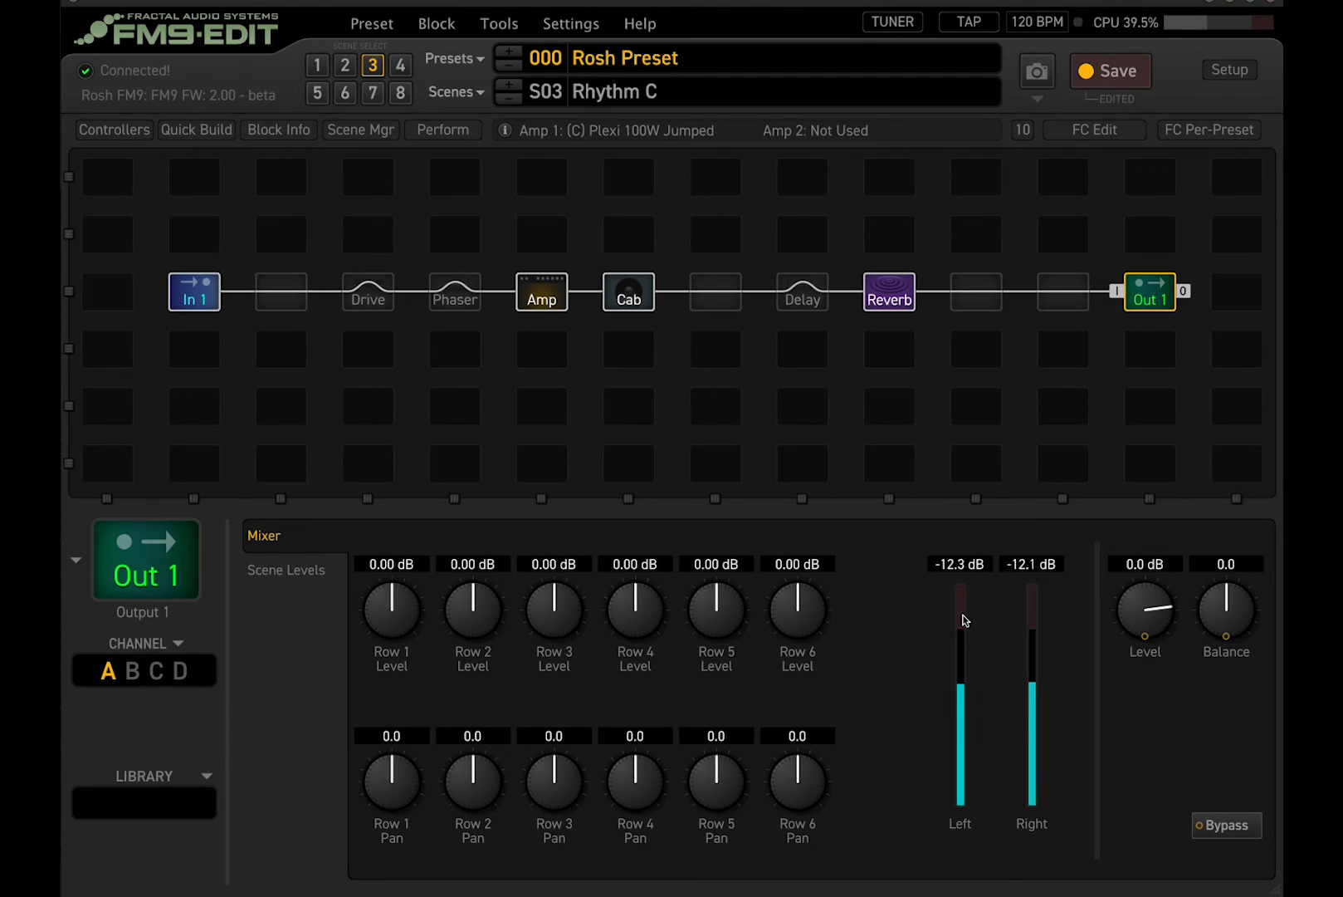
Shape the Rhythm C amp tone with Bass at 4.17, Mid at 6.98 and Treble at 6.77.
click(556, 307)
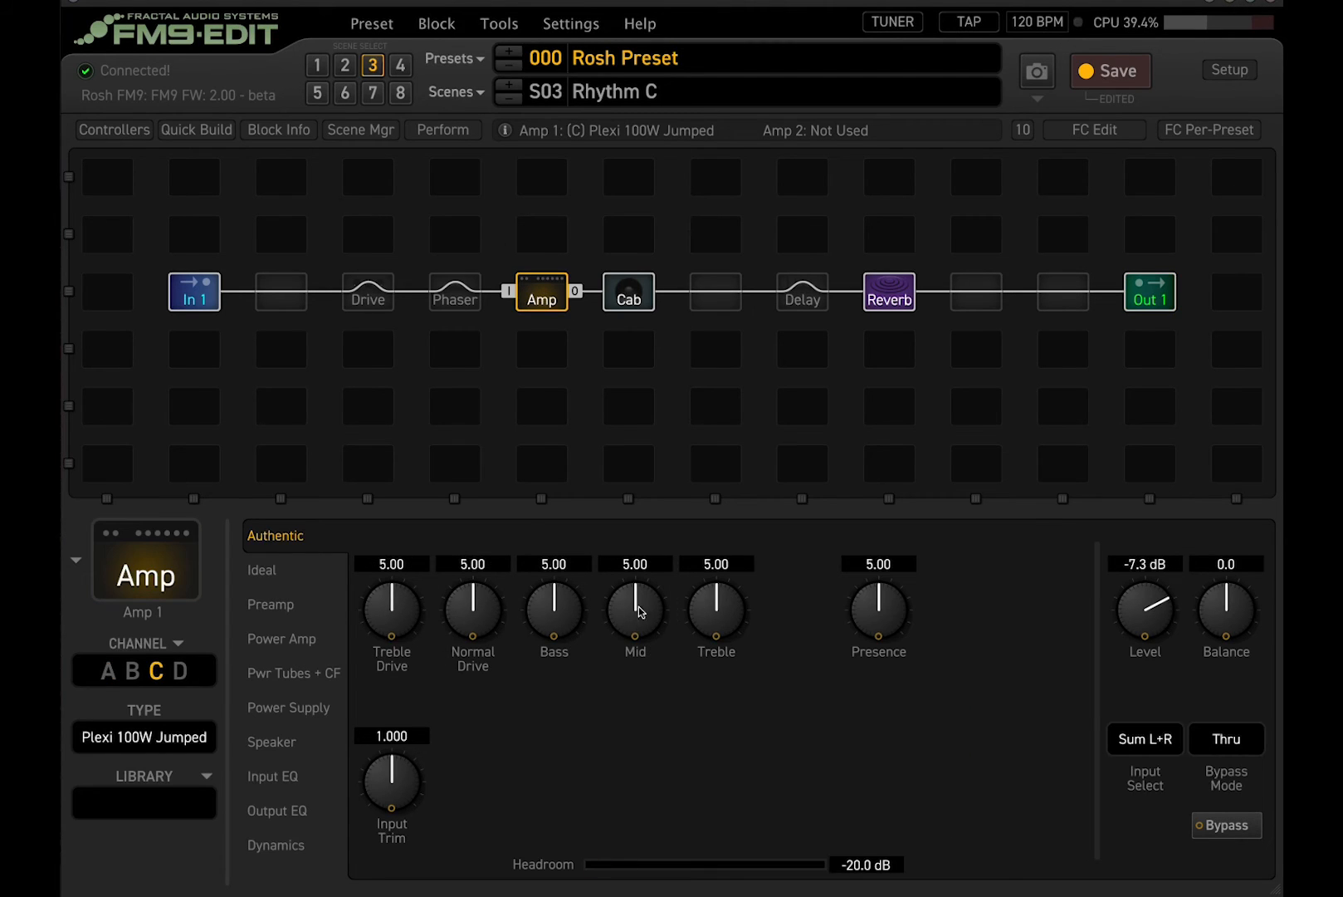
drag(639, 612, 653, 542)
drag(709, 612, 715, 533)
drag(640, 613, 642, 591)
drag(517, 618, 506, 666)
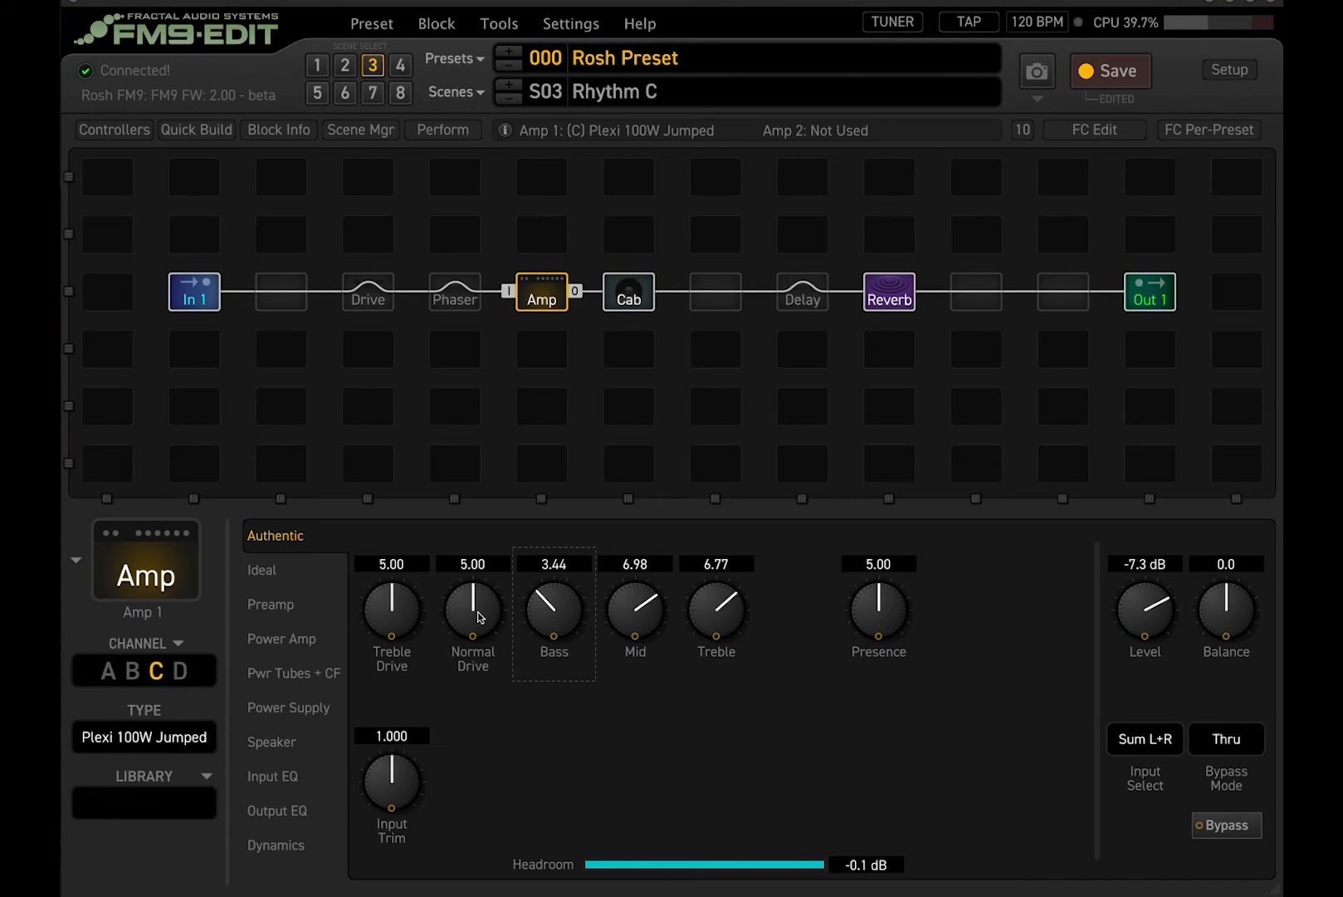
drag(548, 606, 559, 570)
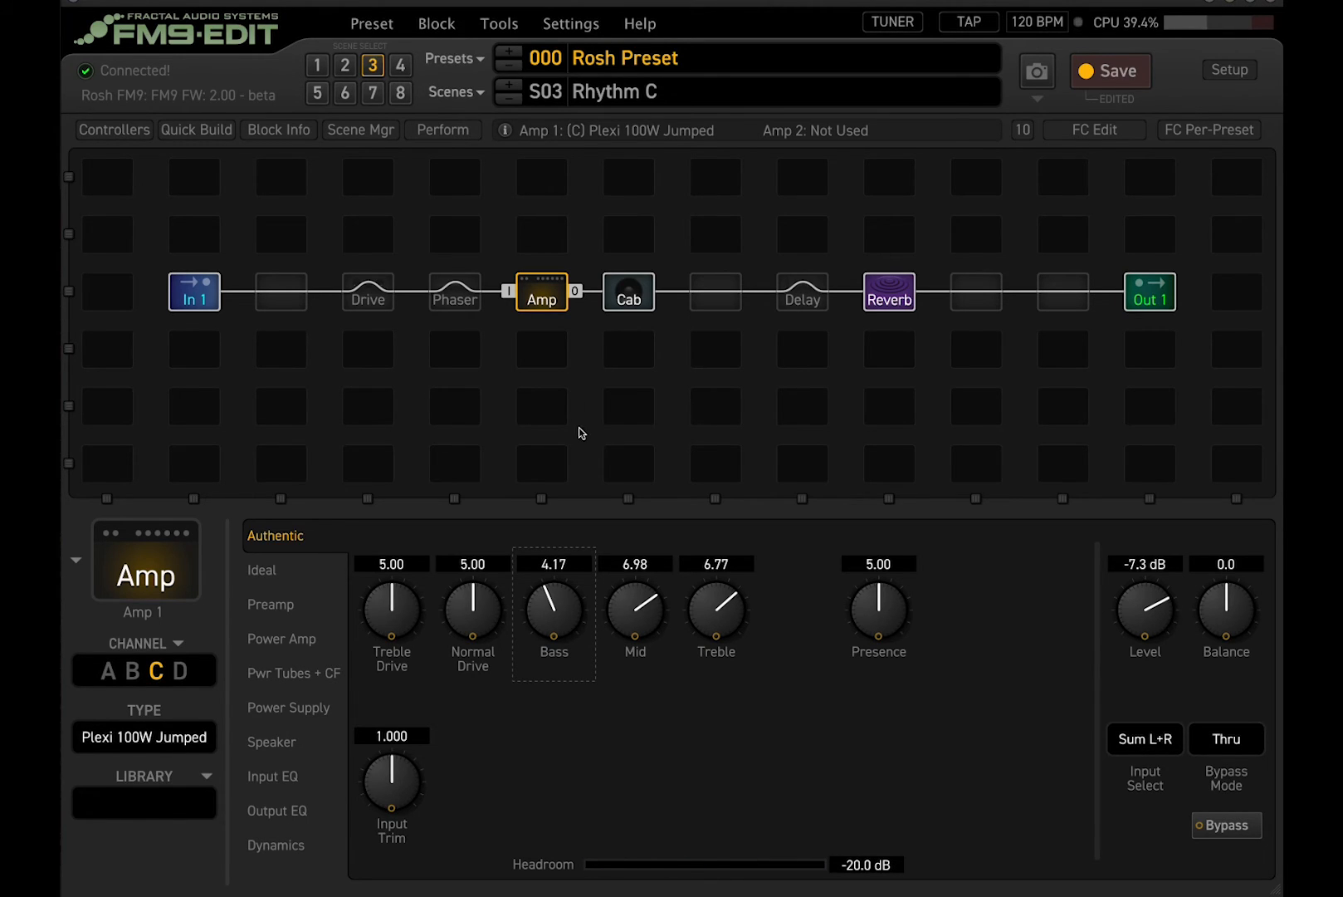
Switch to scene 4, Lead D, and bypass its Phaser block while keeping the Delay block engaged.
click(403, 66)
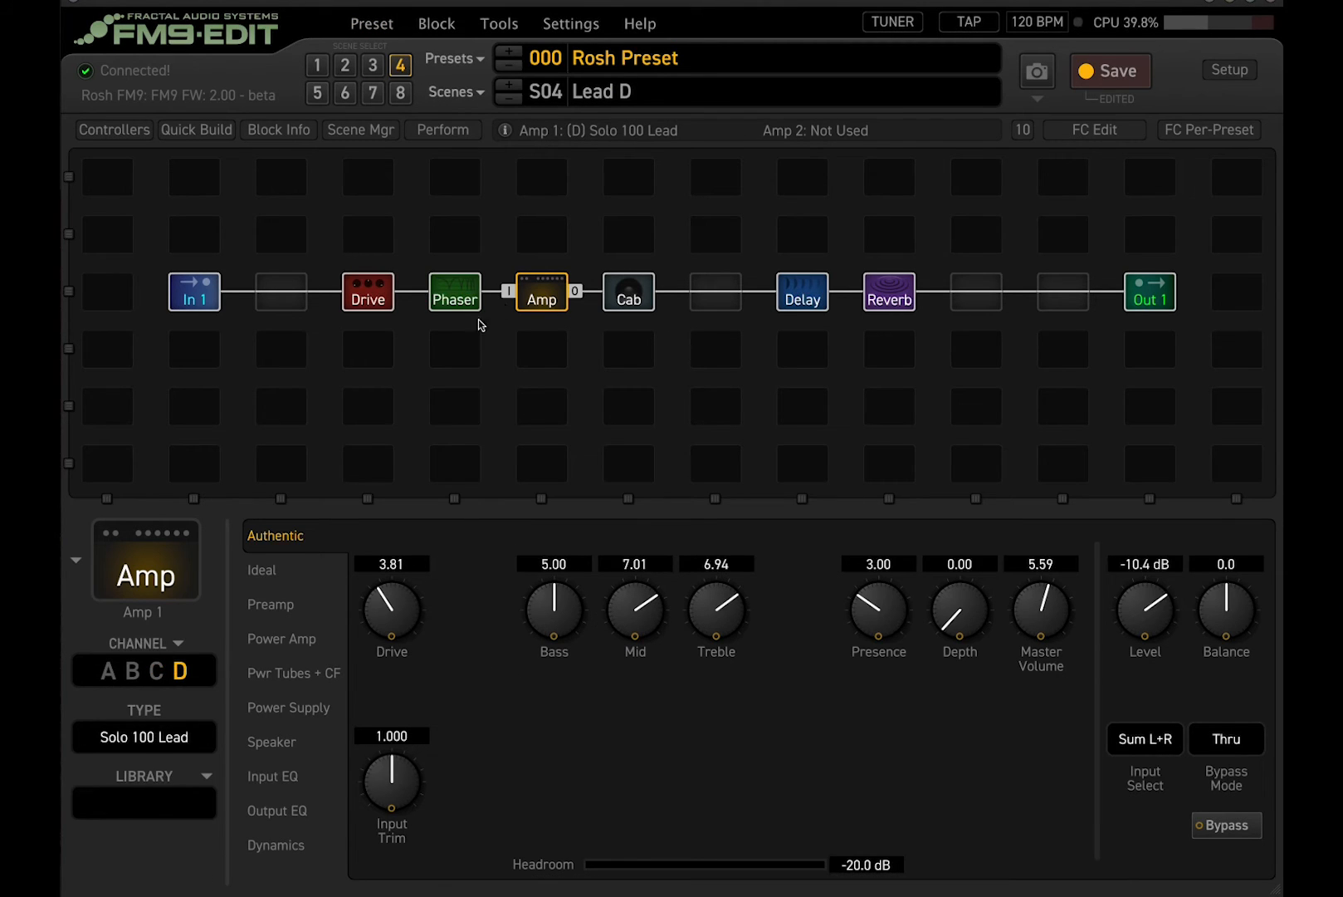
click(455, 293)
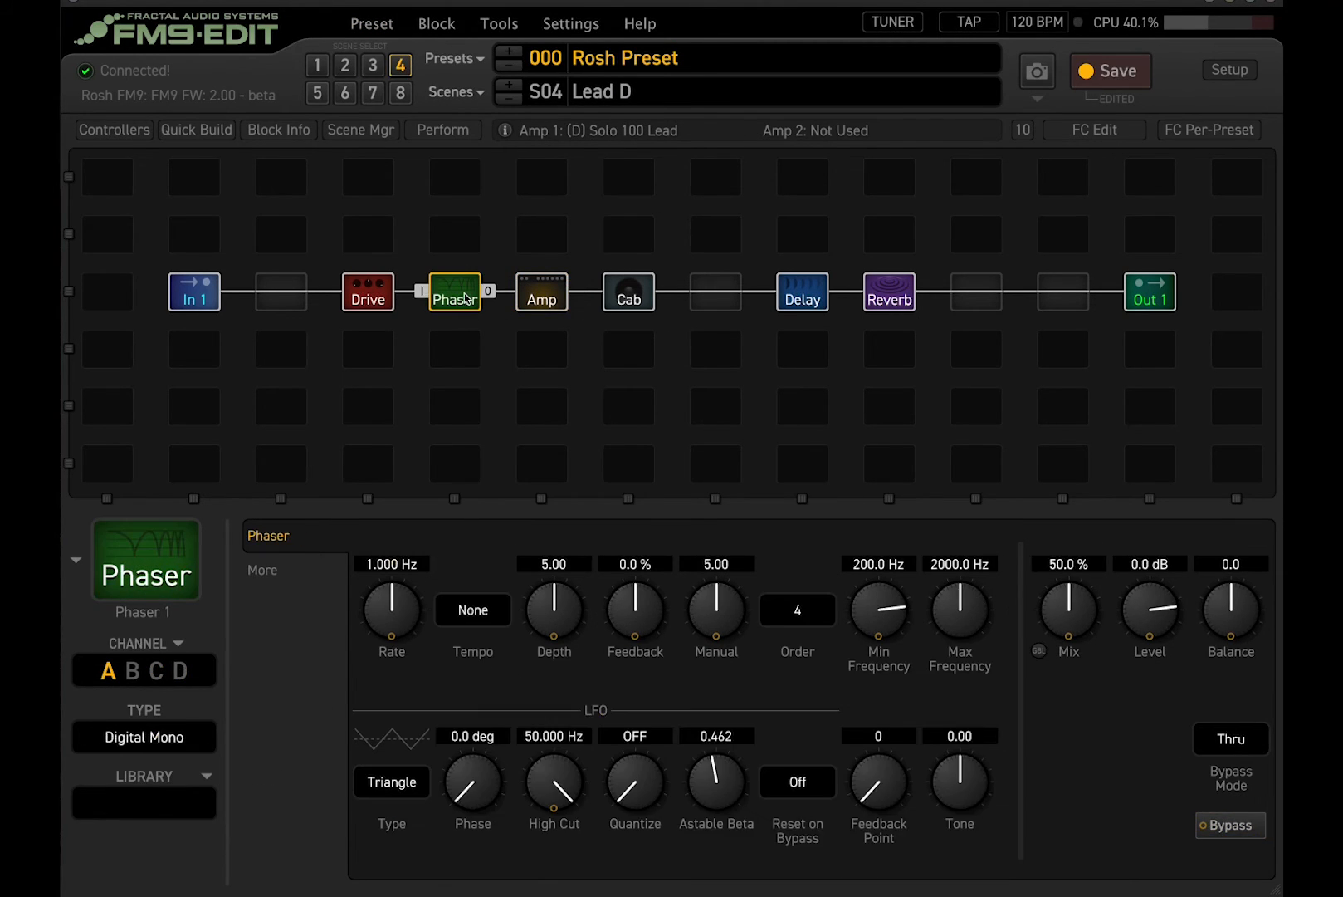
click(804, 290)
key(space)
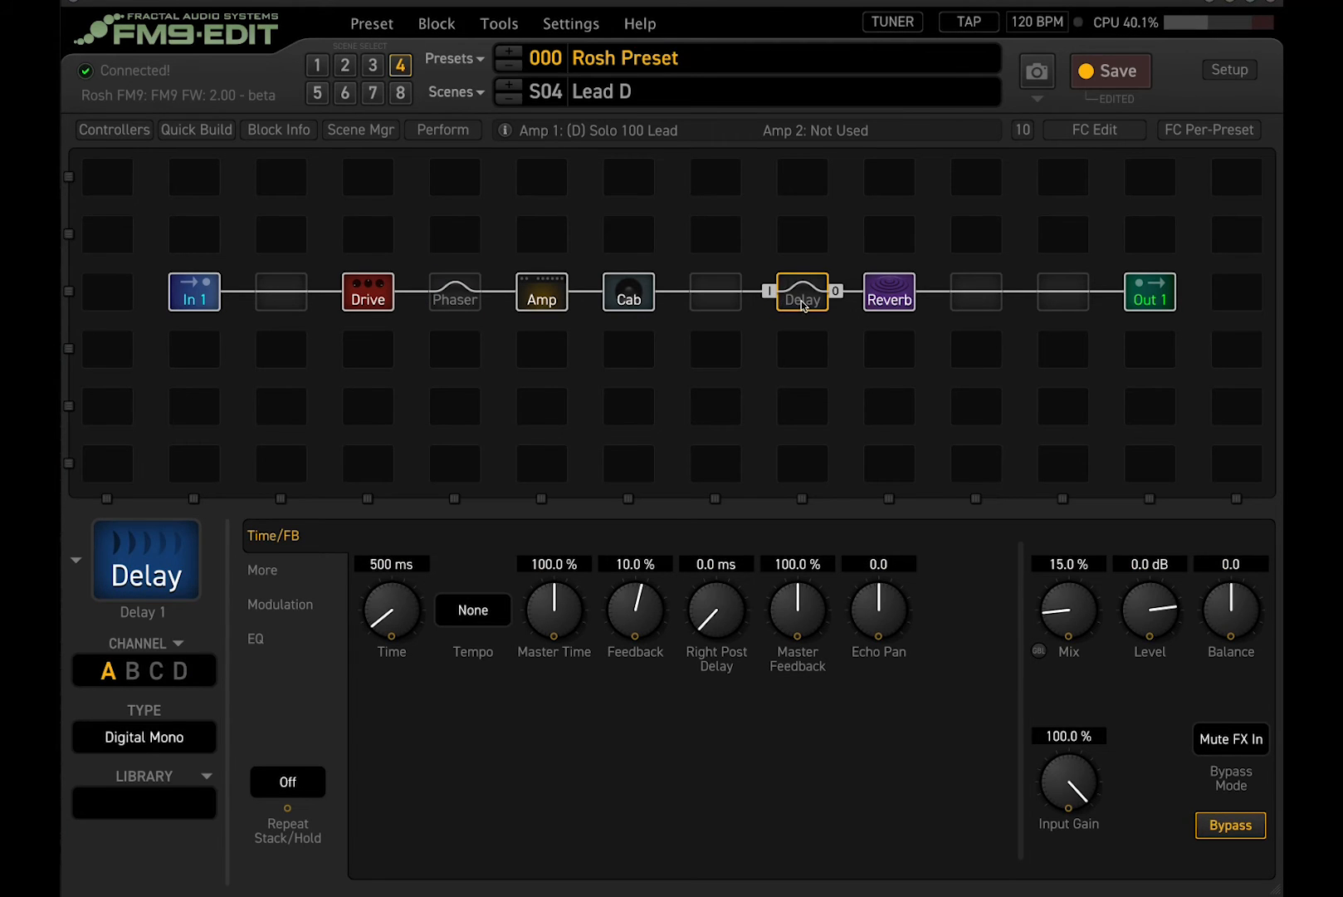
key(space)
Reset the current channel D of both the Amp and Cab blocks in the Lead D scene.
click(531, 297)
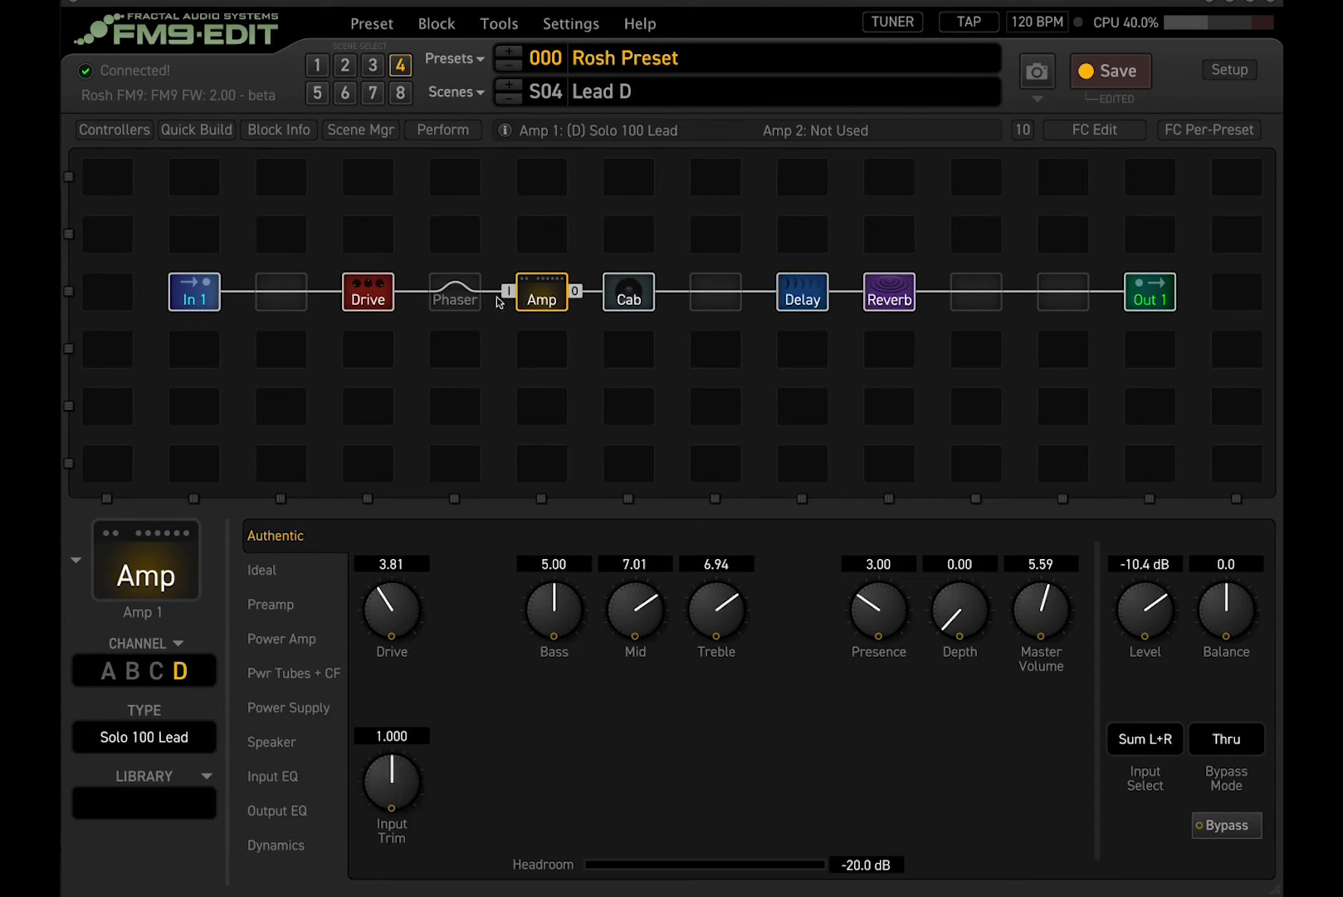
click(375, 304)
click(538, 297)
click(435, 24)
key(Escape)
click(646, 291)
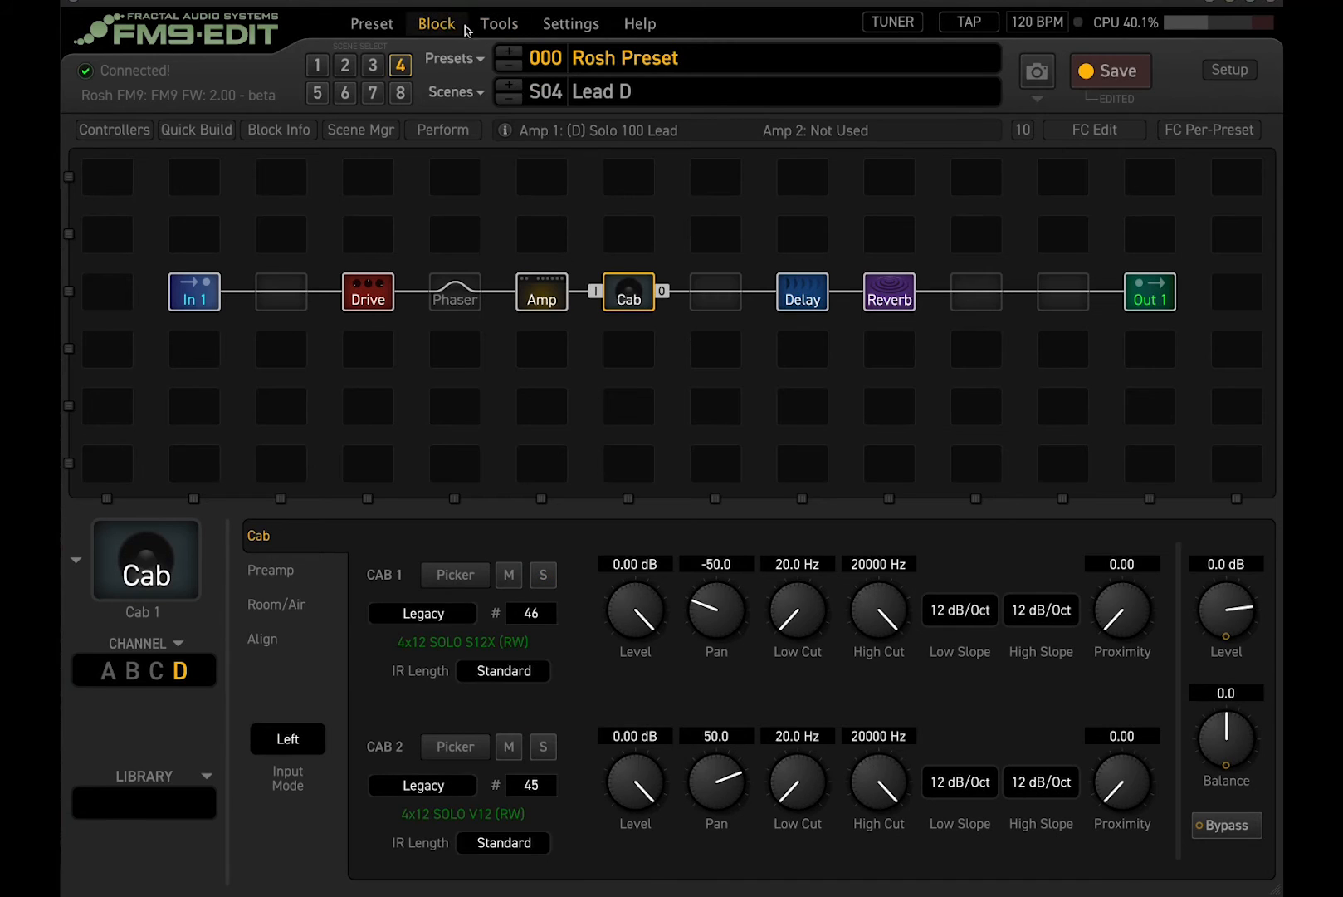
click(440, 24)
click(495, 189)
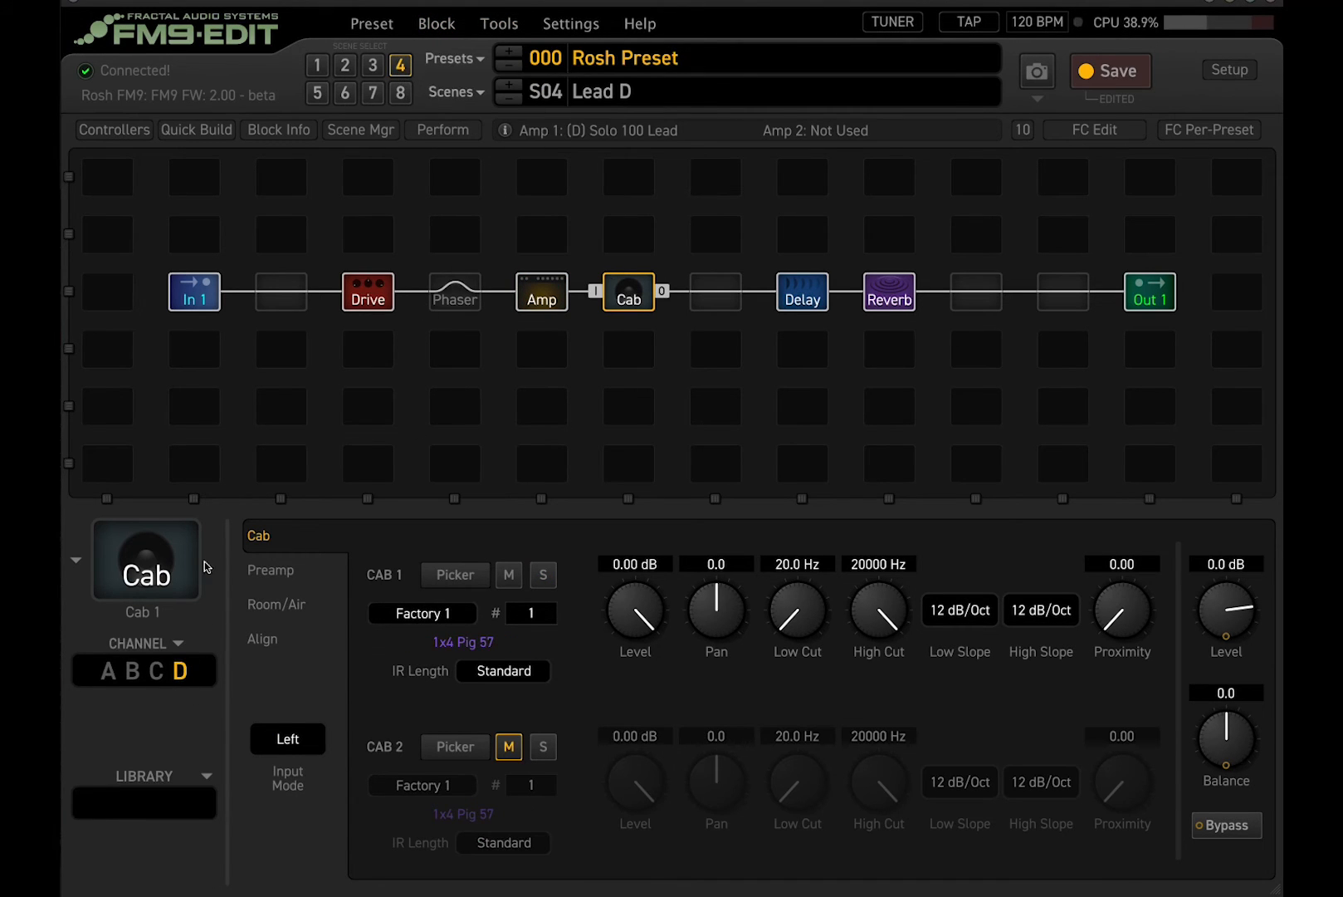
Change the Lead D scene's amp type on channel D to USA JP IIC+ Red.
click(541, 293)
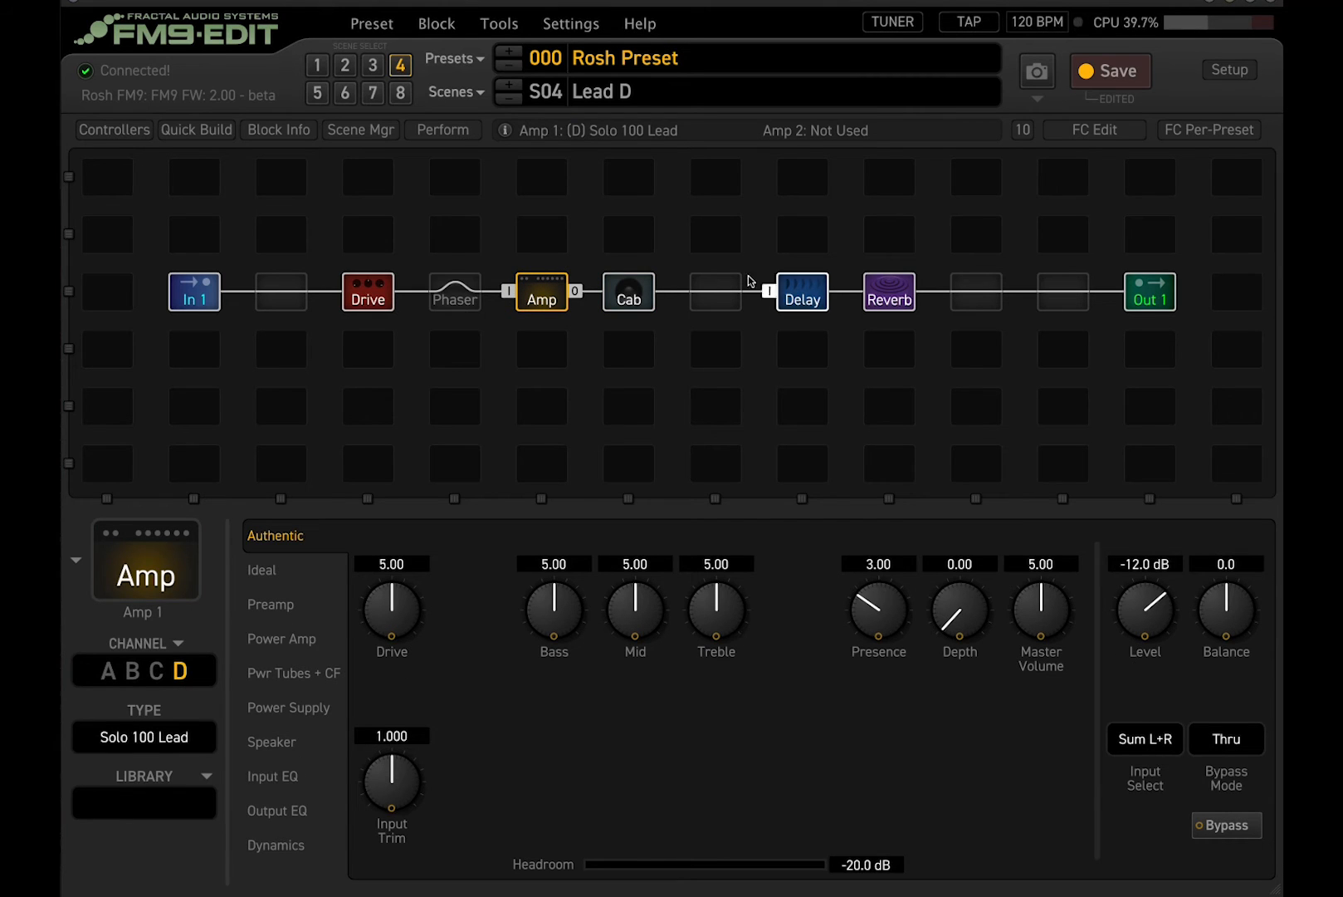
click(621, 300)
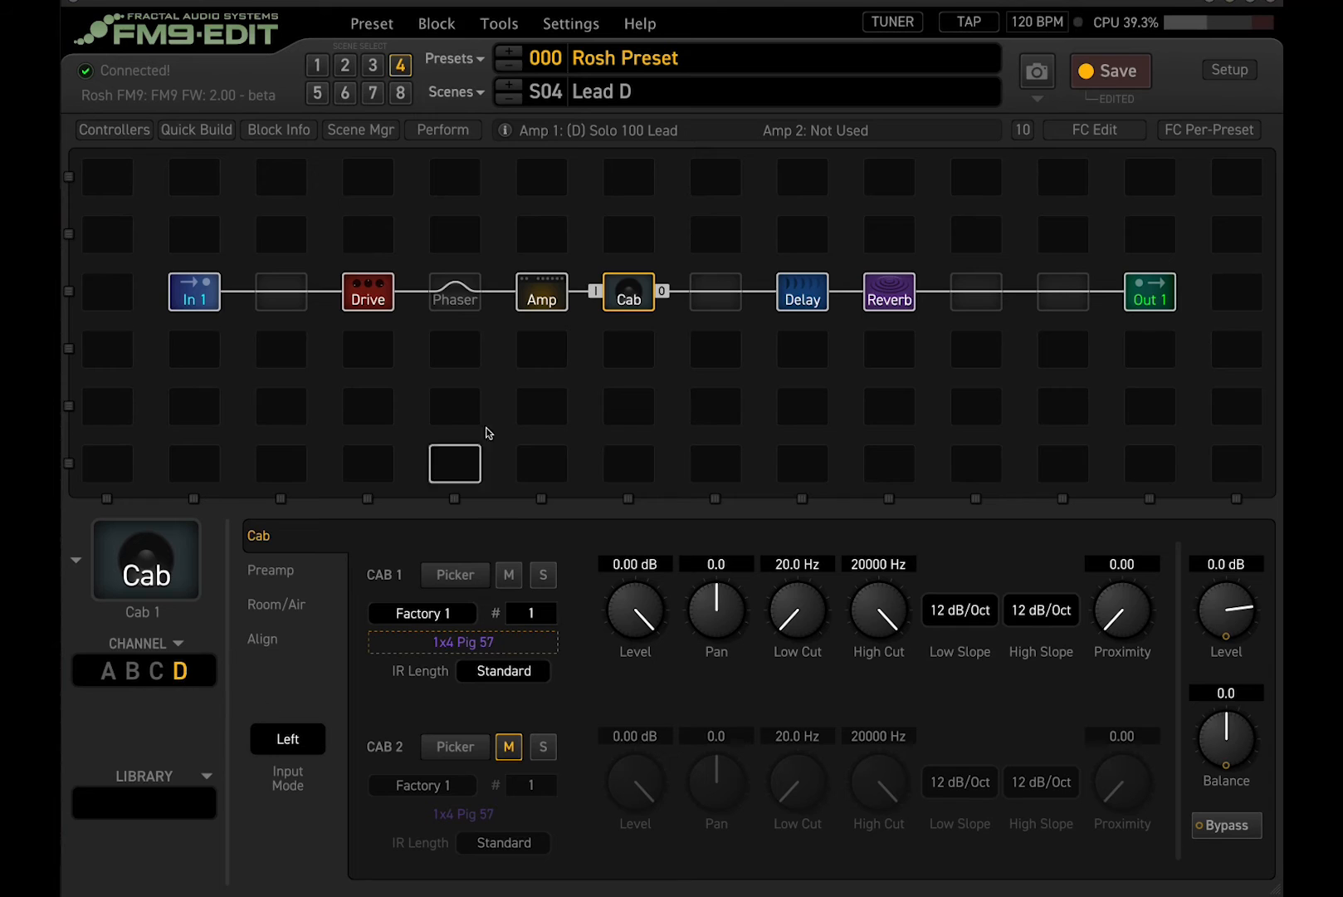
click(545, 304)
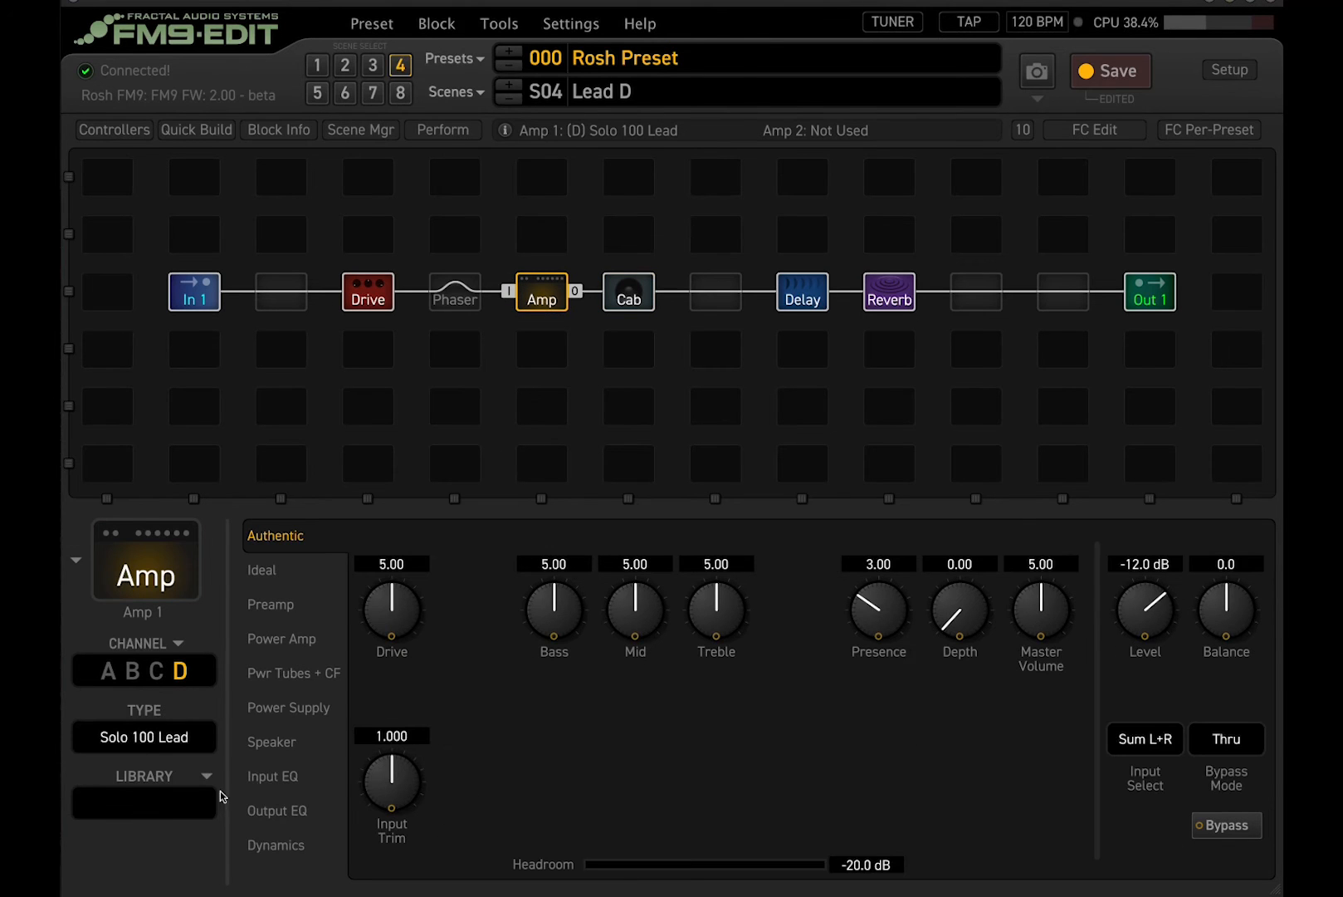
click(178, 737)
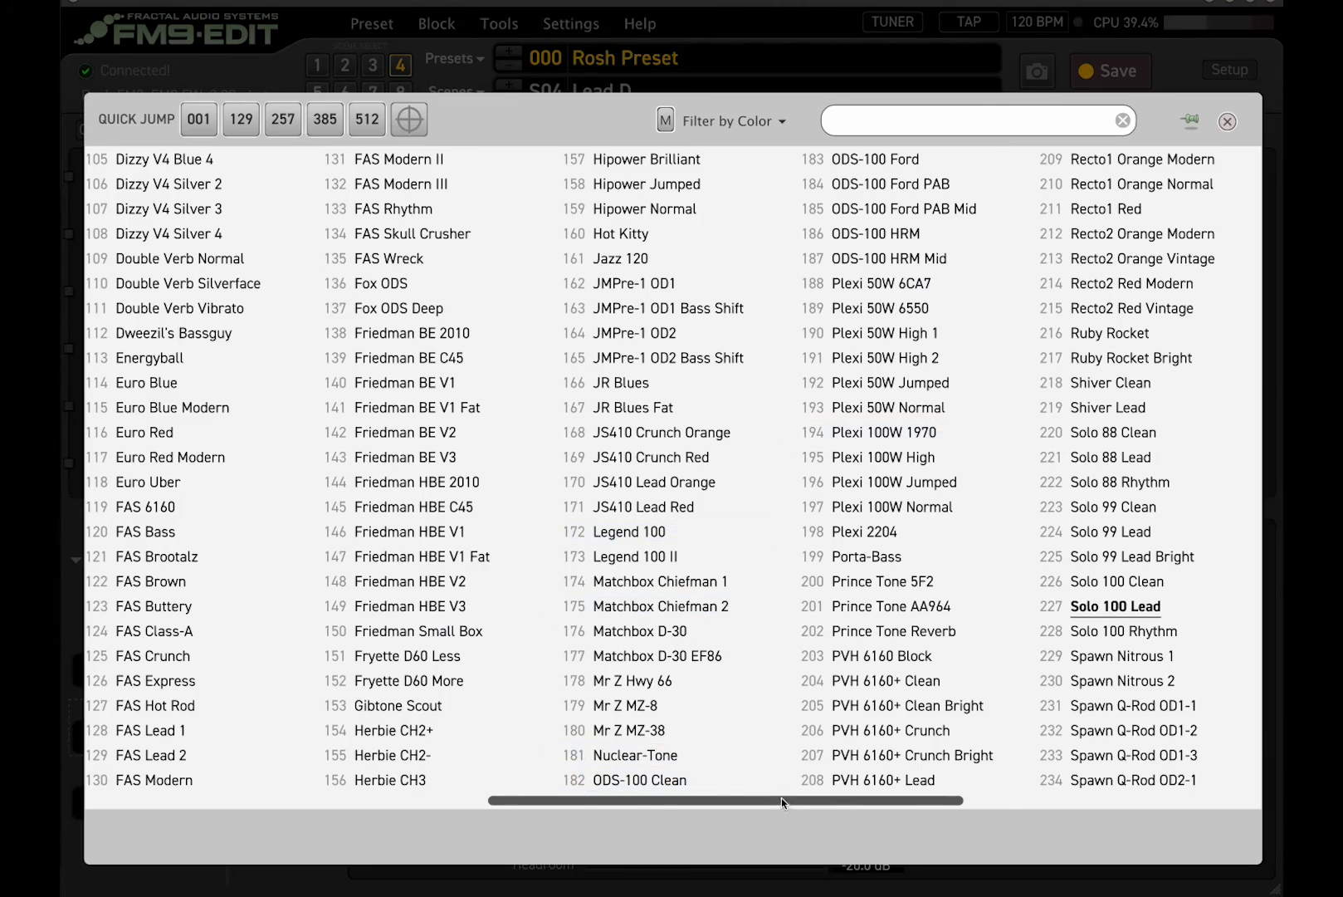
drag(781, 800, 1212, 809)
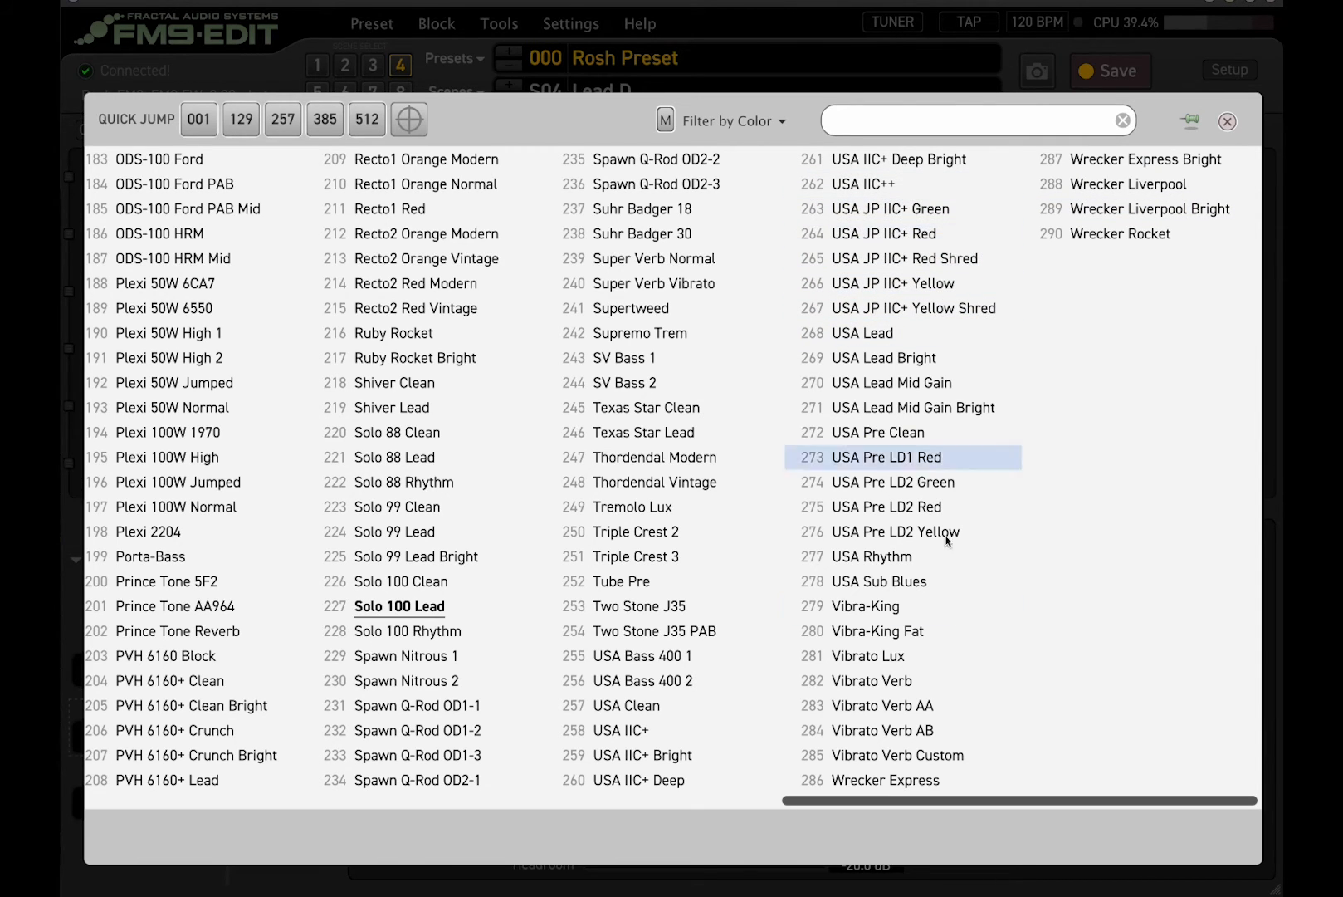
drag(926, 800, 598, 810)
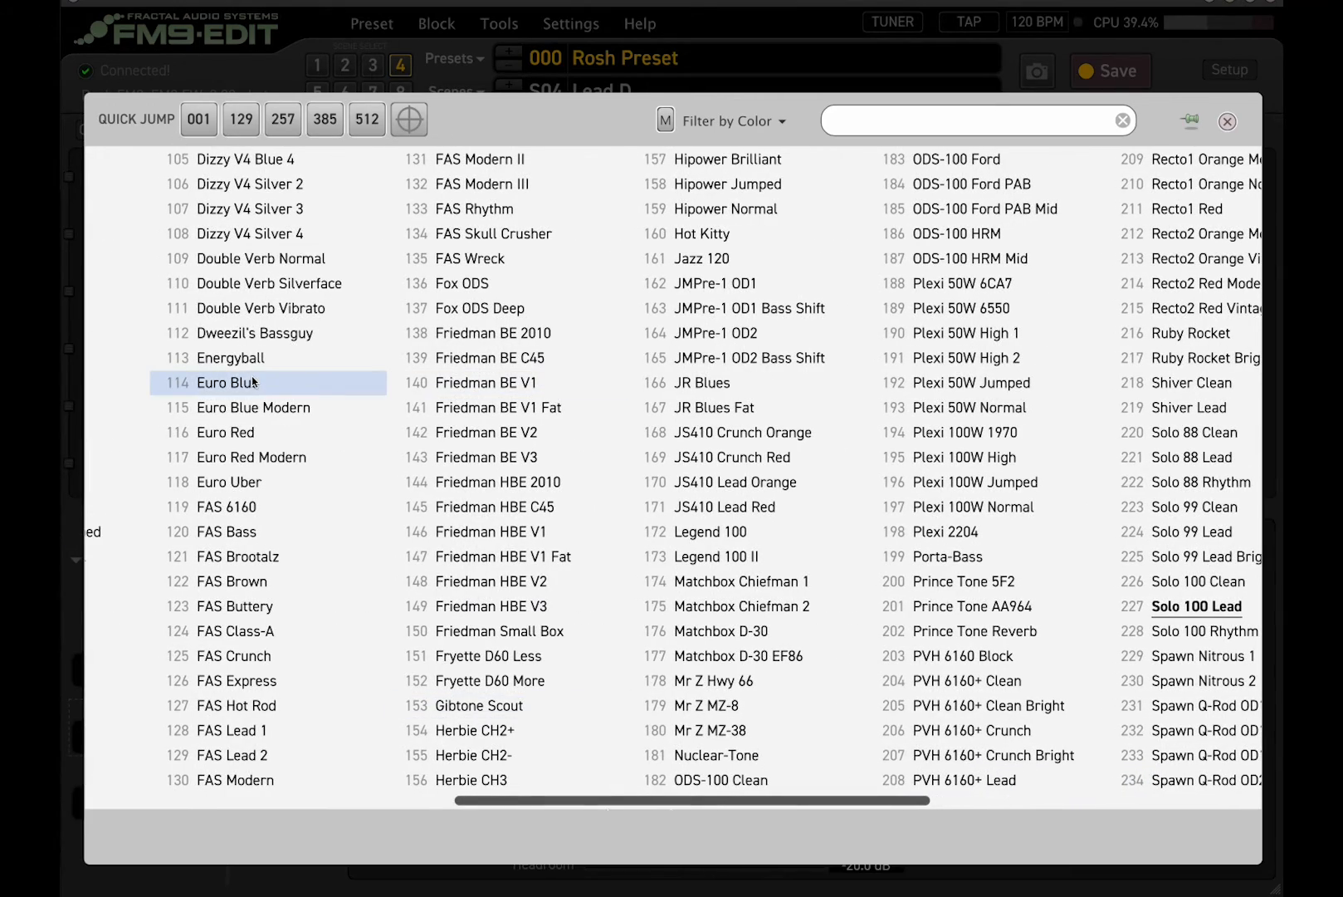
drag(599, 799, 1157, 810)
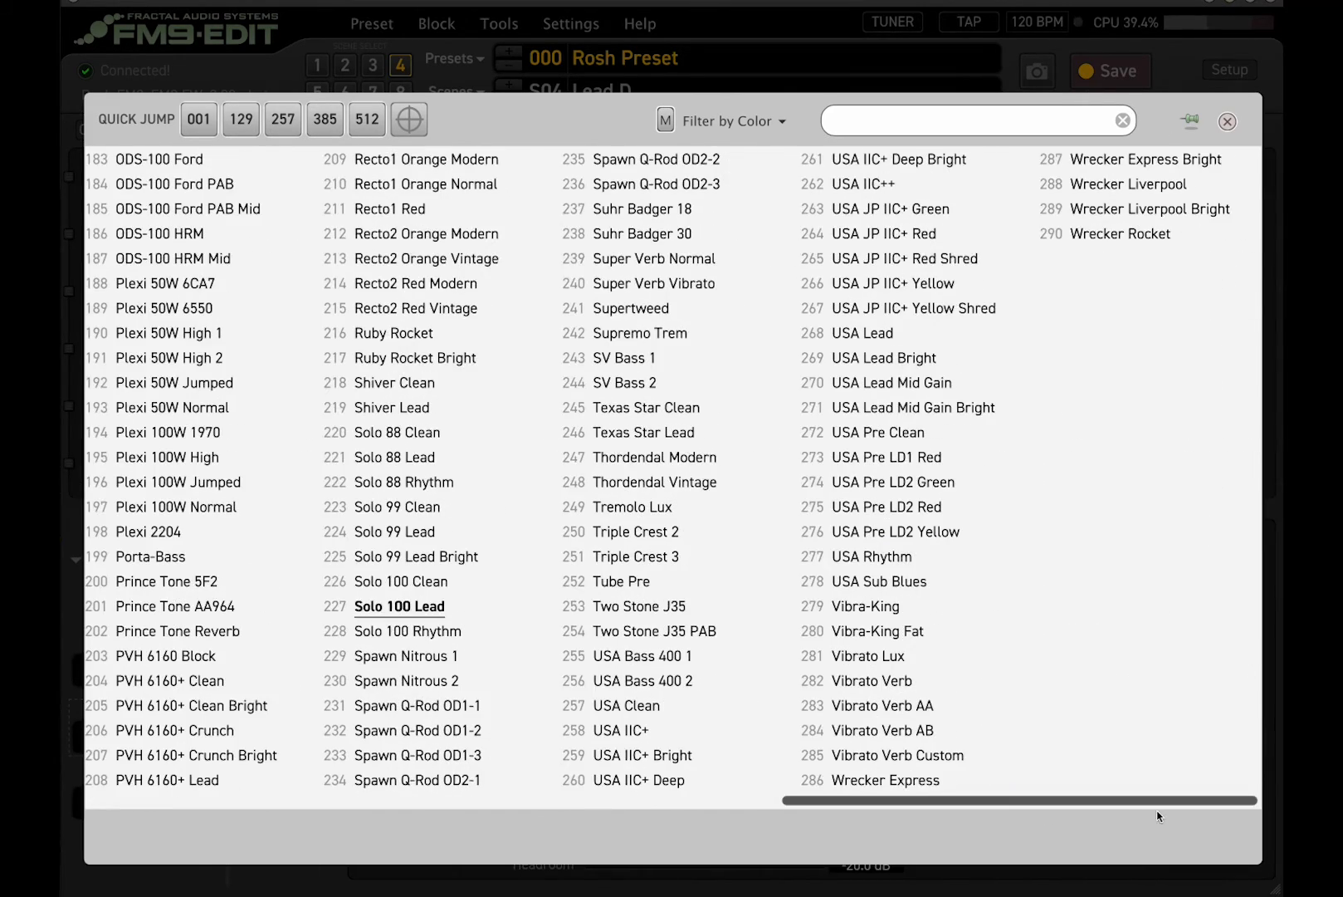
click(930, 236)
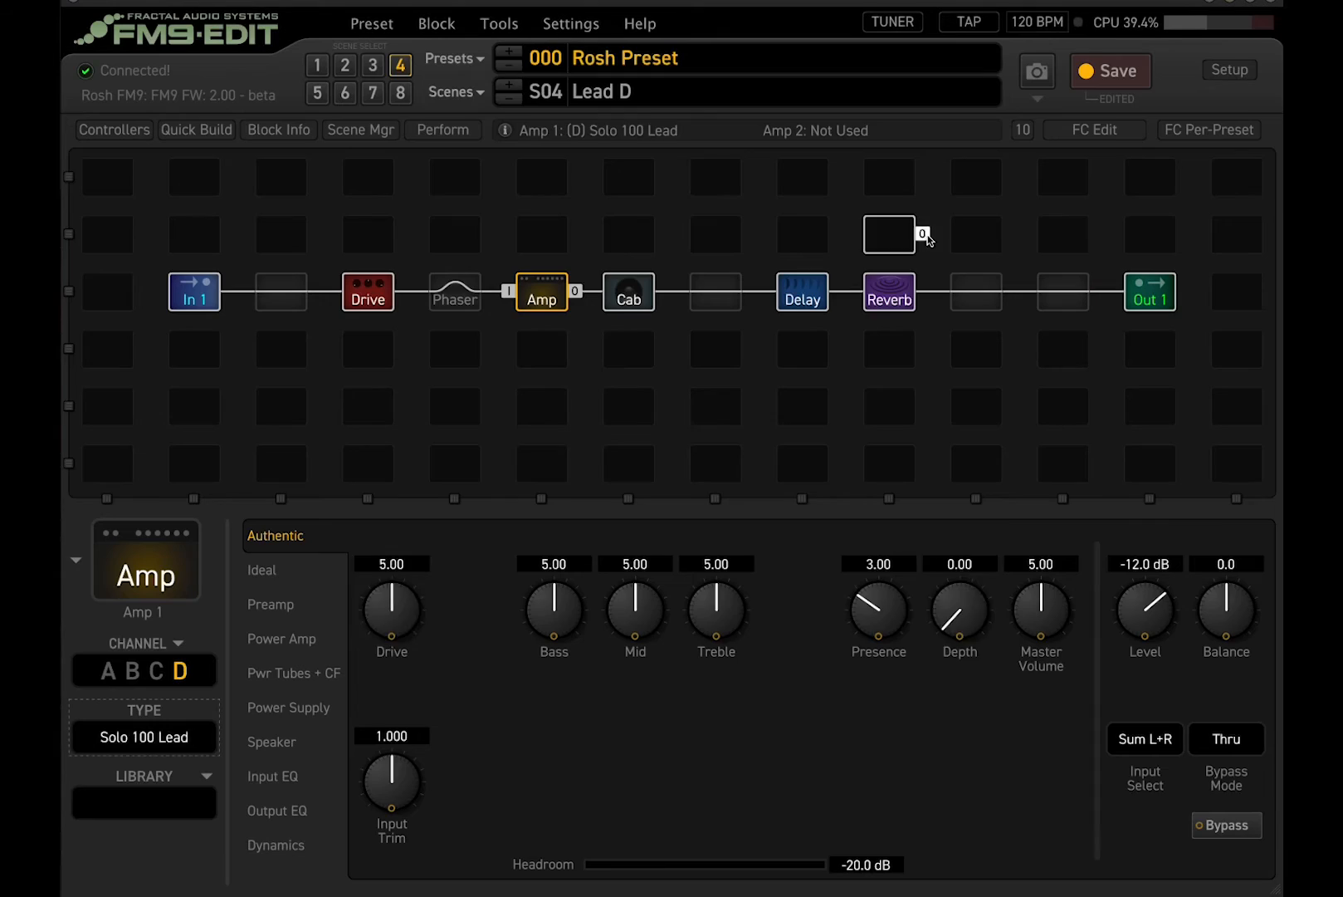
Search the cab library for "usa" and load 4x12 USA Trad 57 B1 ML into Cab 1.
click(630, 299)
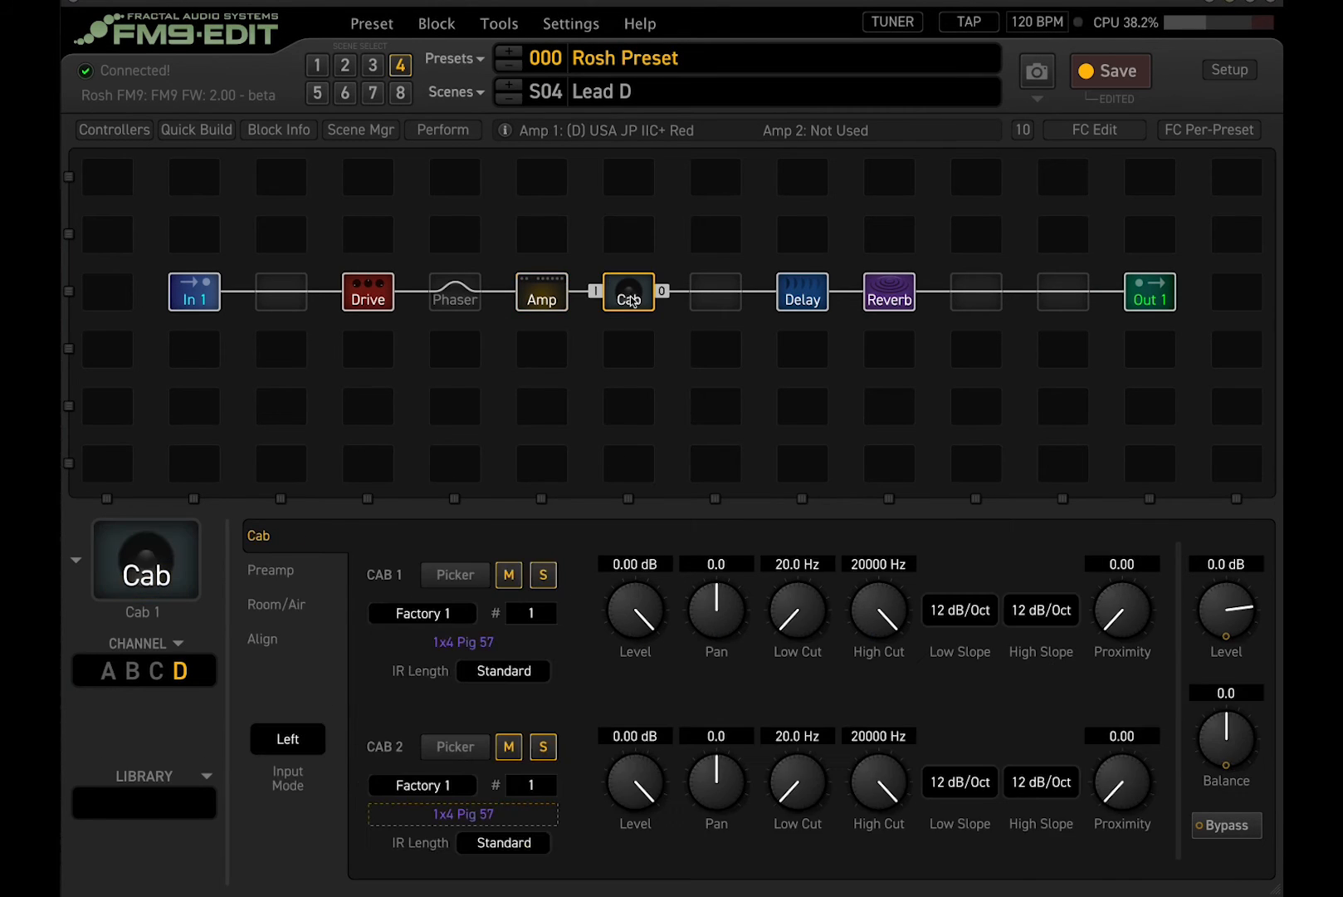
click(455, 573)
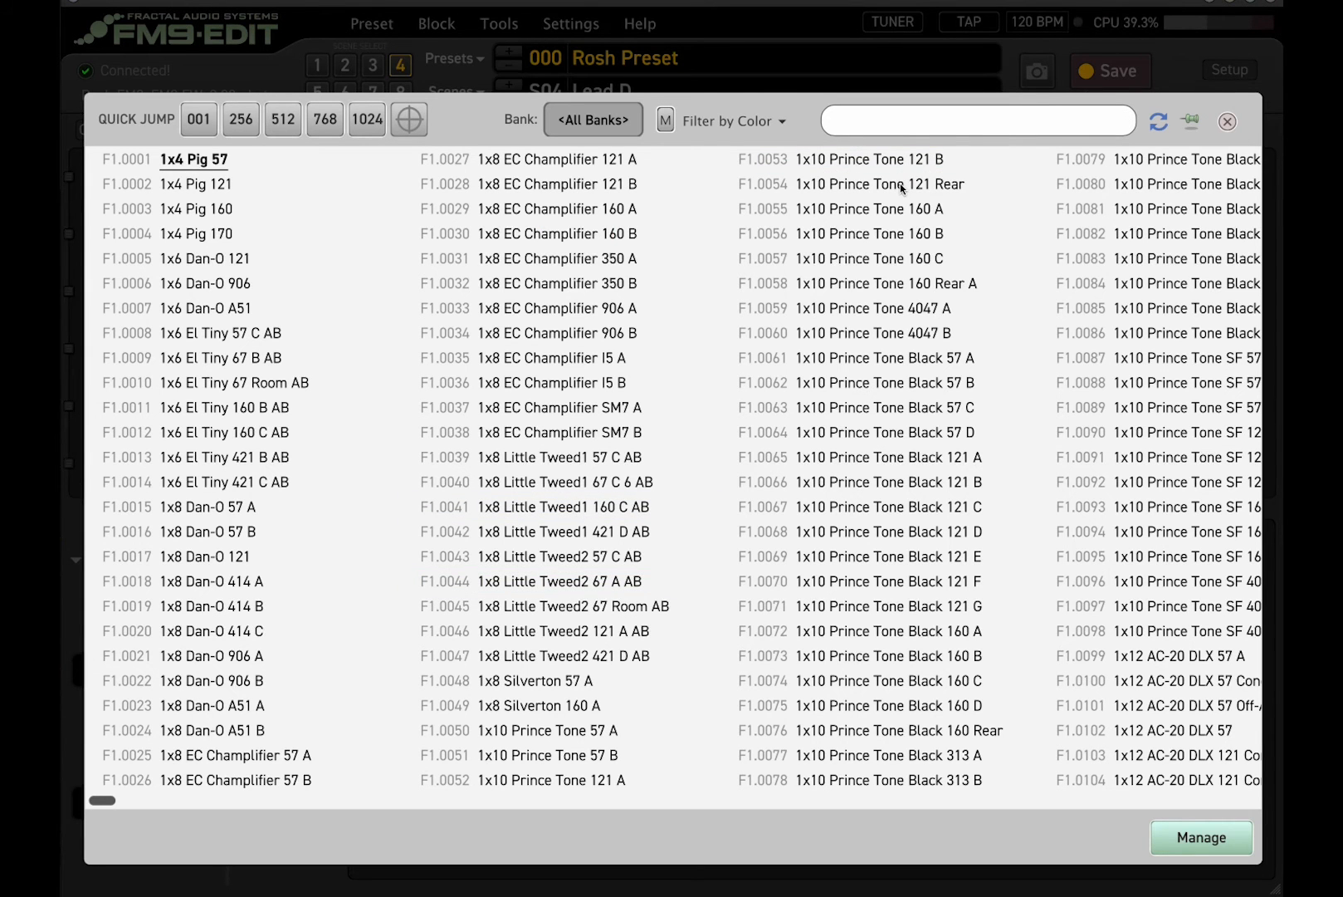
text(jp)
click(886, 122)
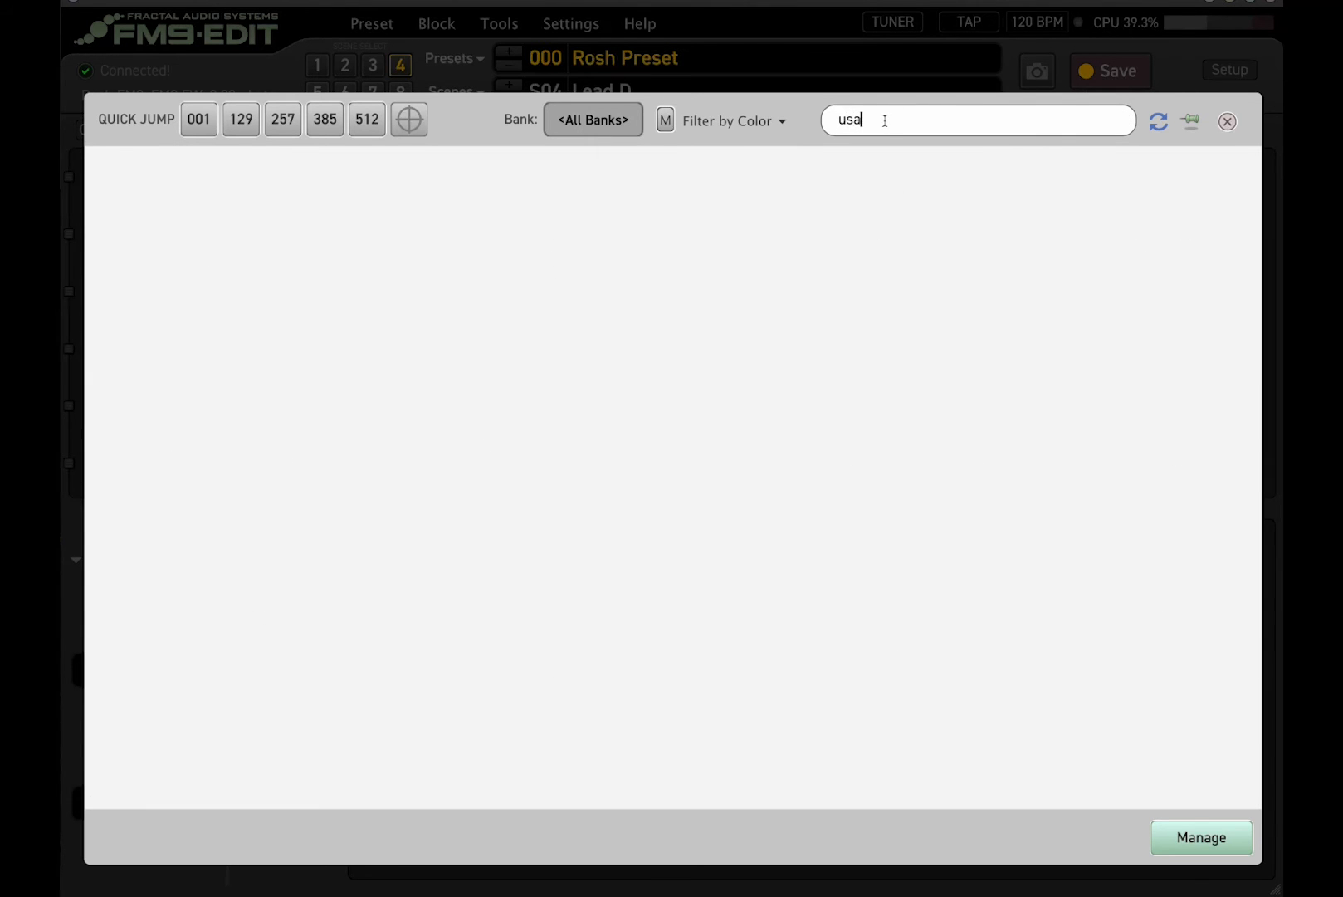
text(usa)
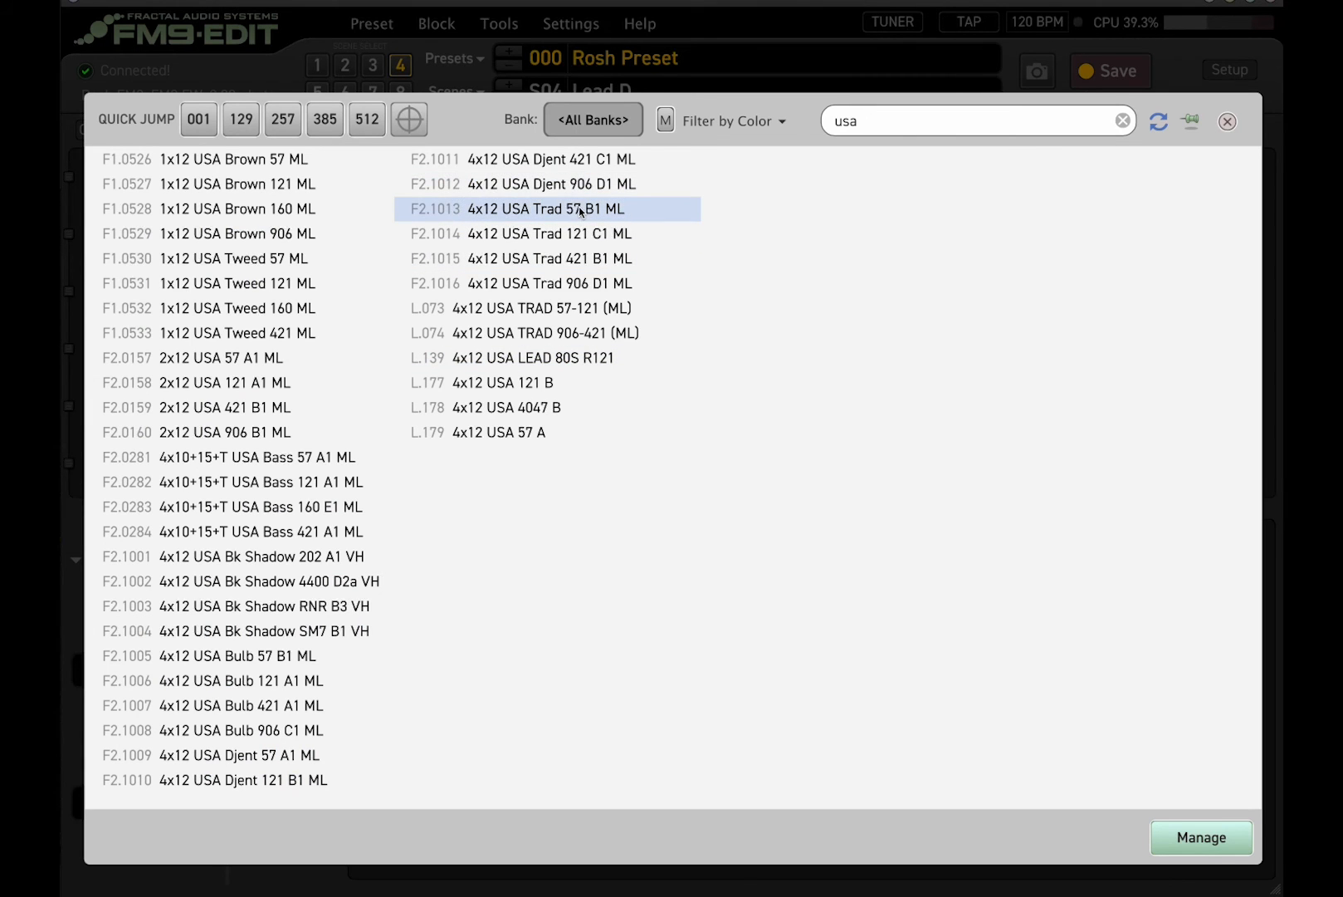
click(543, 212)
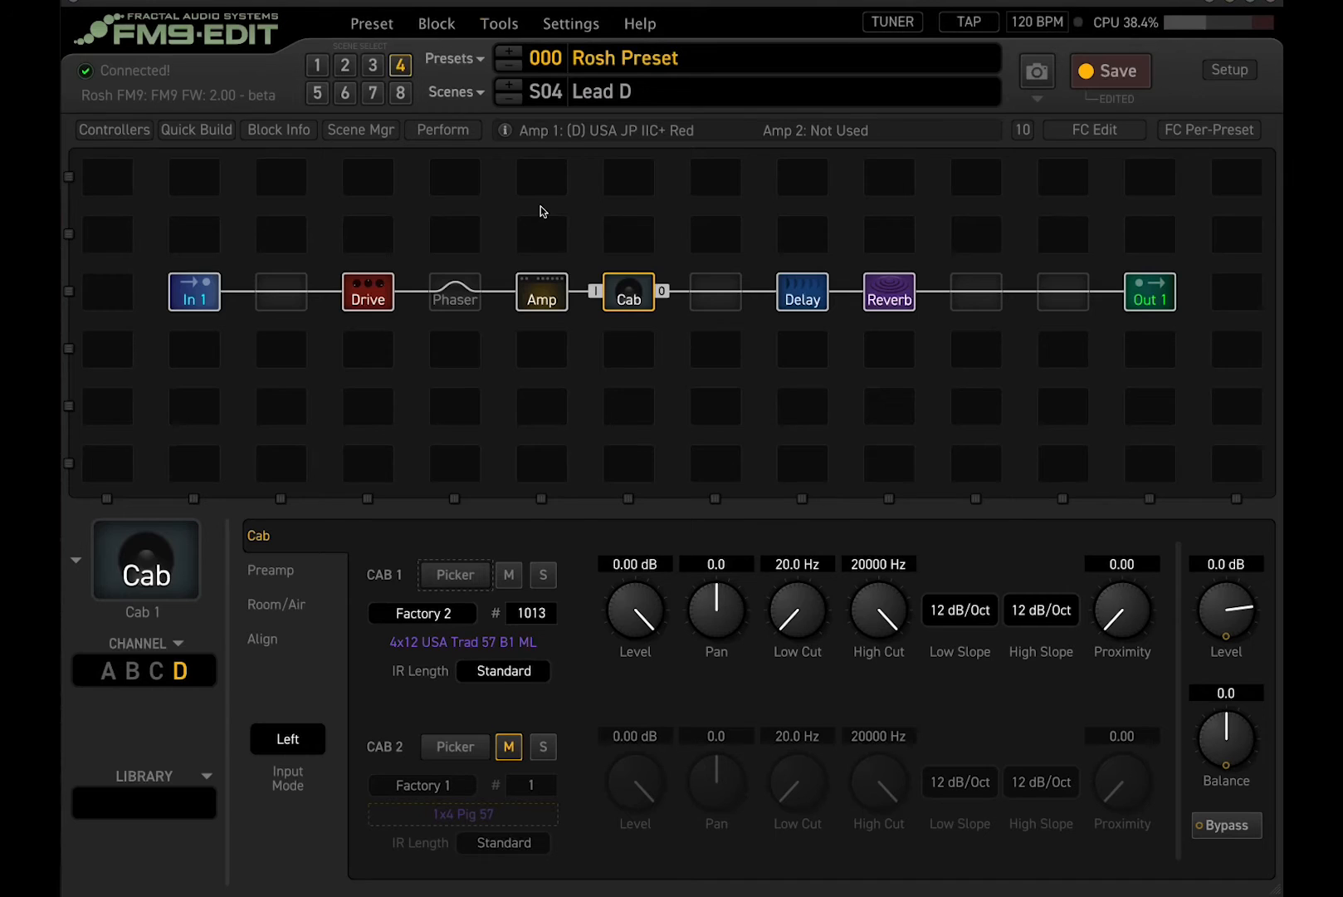
Unmute Cab 2 and load 4x12 USA Trad 121 C1 ML from a "usa" search.
click(503, 746)
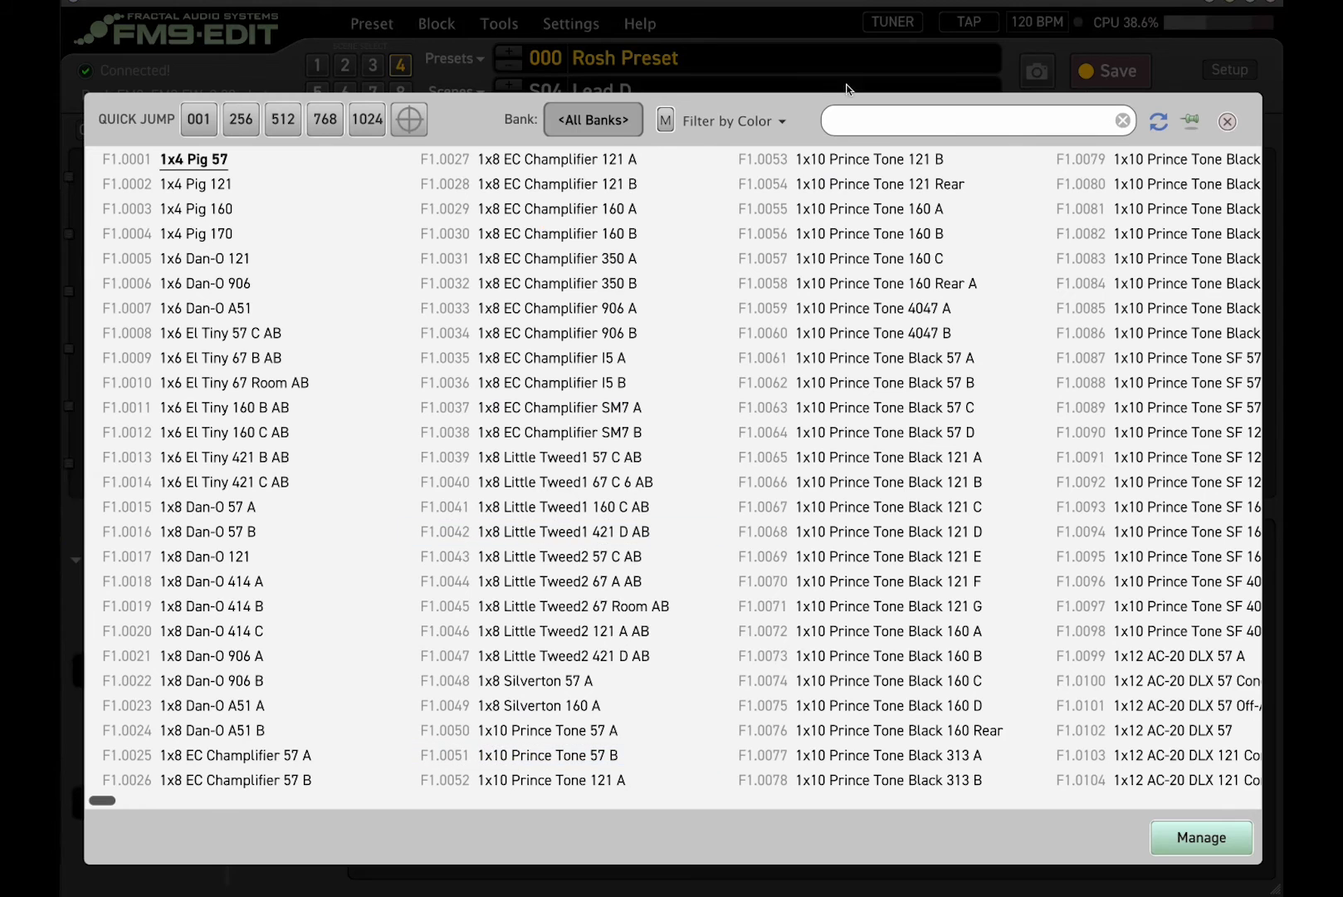
click(893, 116)
text(usa)
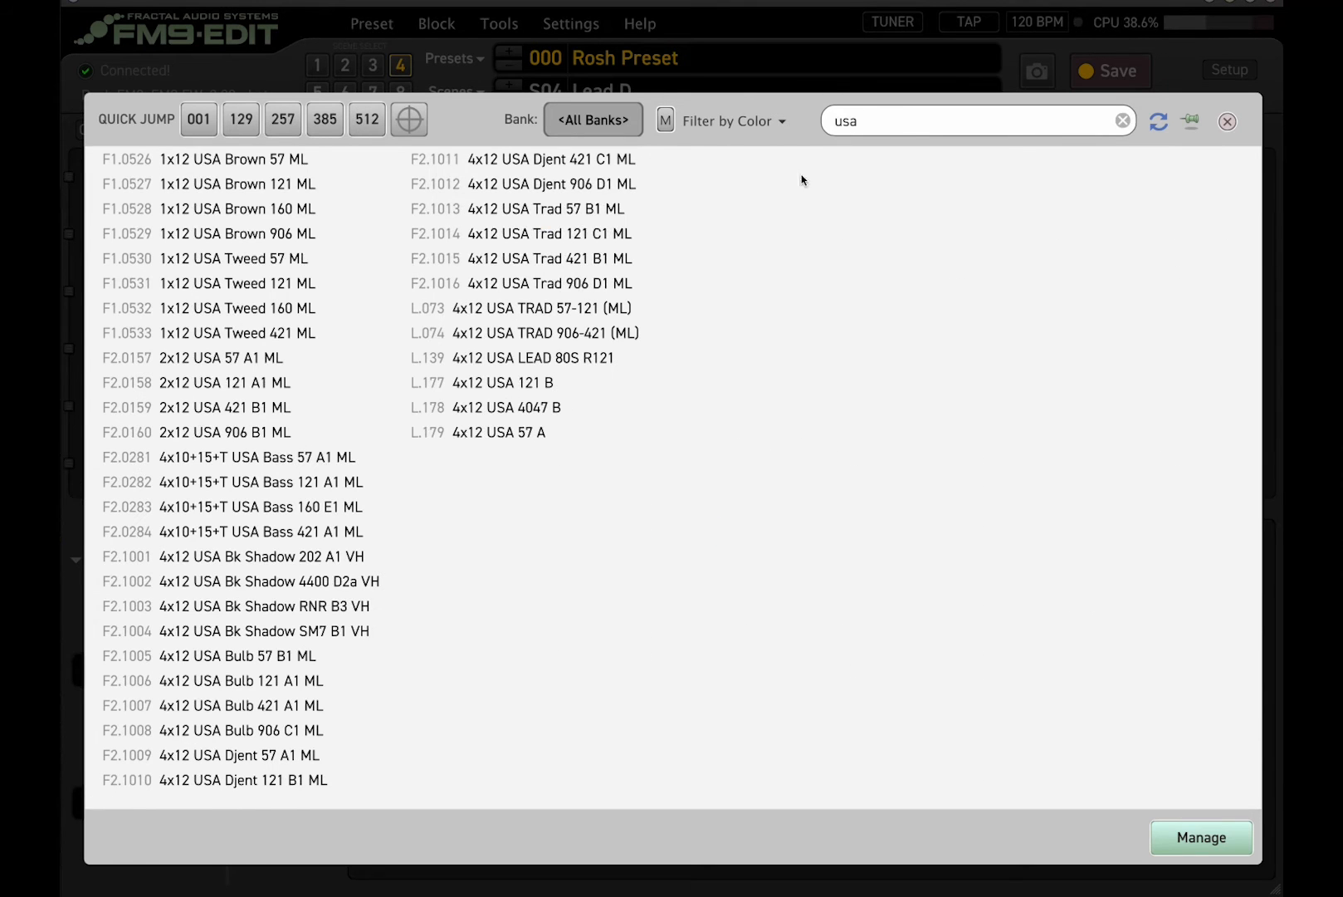
click(601, 233)
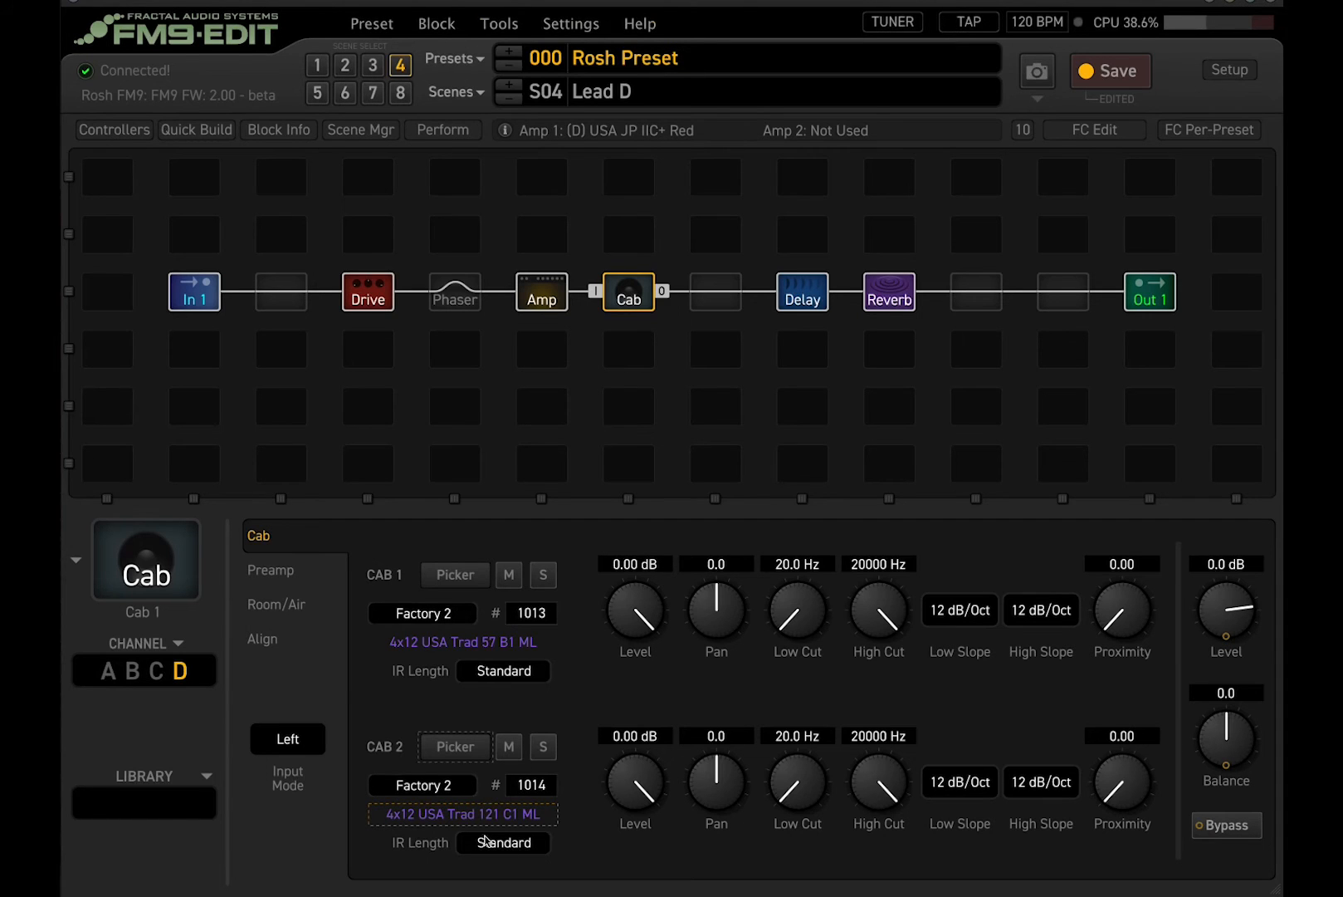
Set the low cut filter in the Cab block's preamp section to 80 Hz.
click(266, 569)
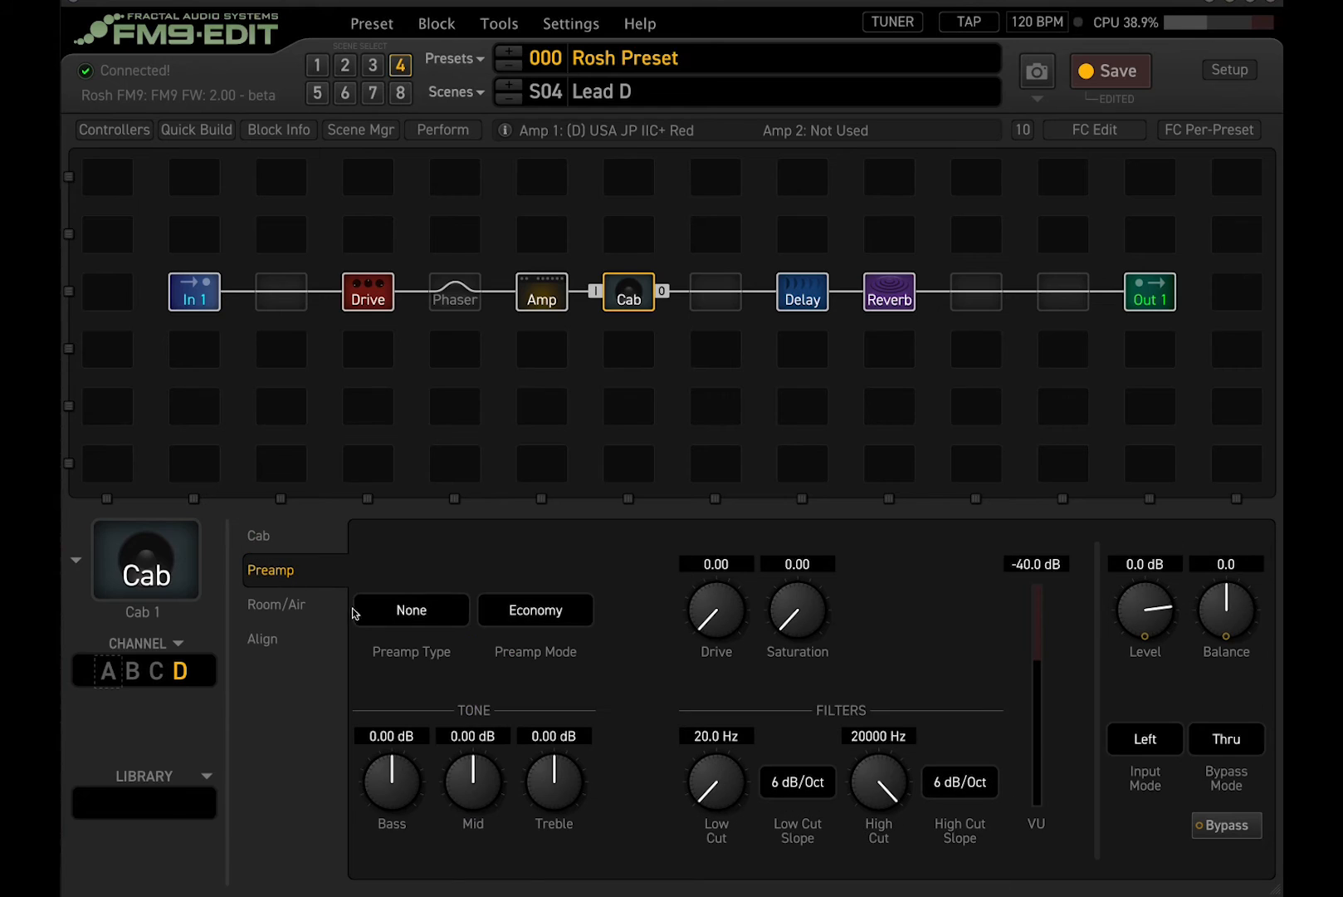
click(735, 736)
text(80)
key(Return)
Shape the amp's output EQ: 80 Hz at 5.76, 750 Hz at -4.68, 2200 Hz at 1.83, 6600 Hz at 4.41, with 240 Hz slightly boosted.
click(540, 289)
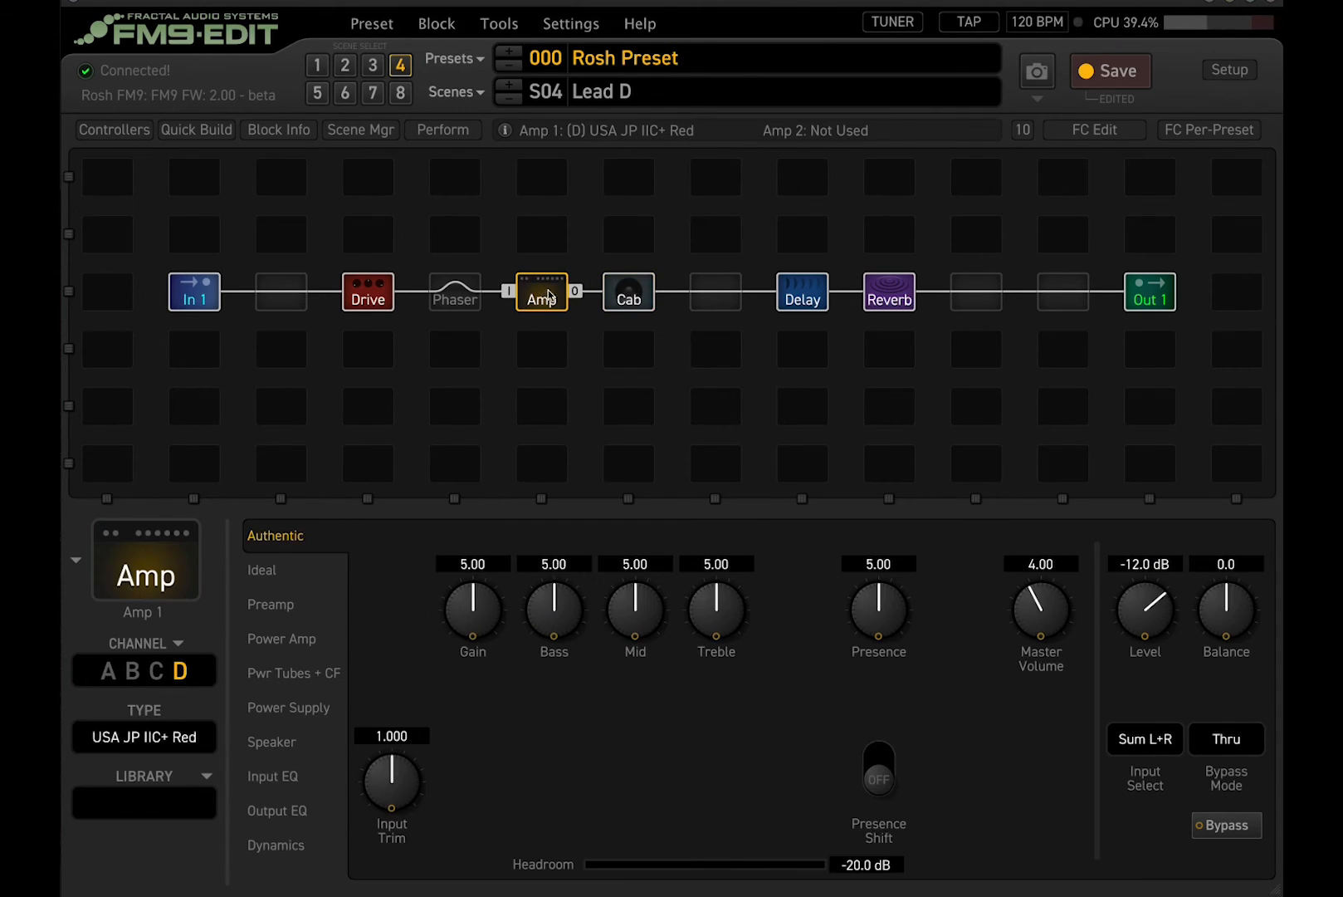
click(270, 810)
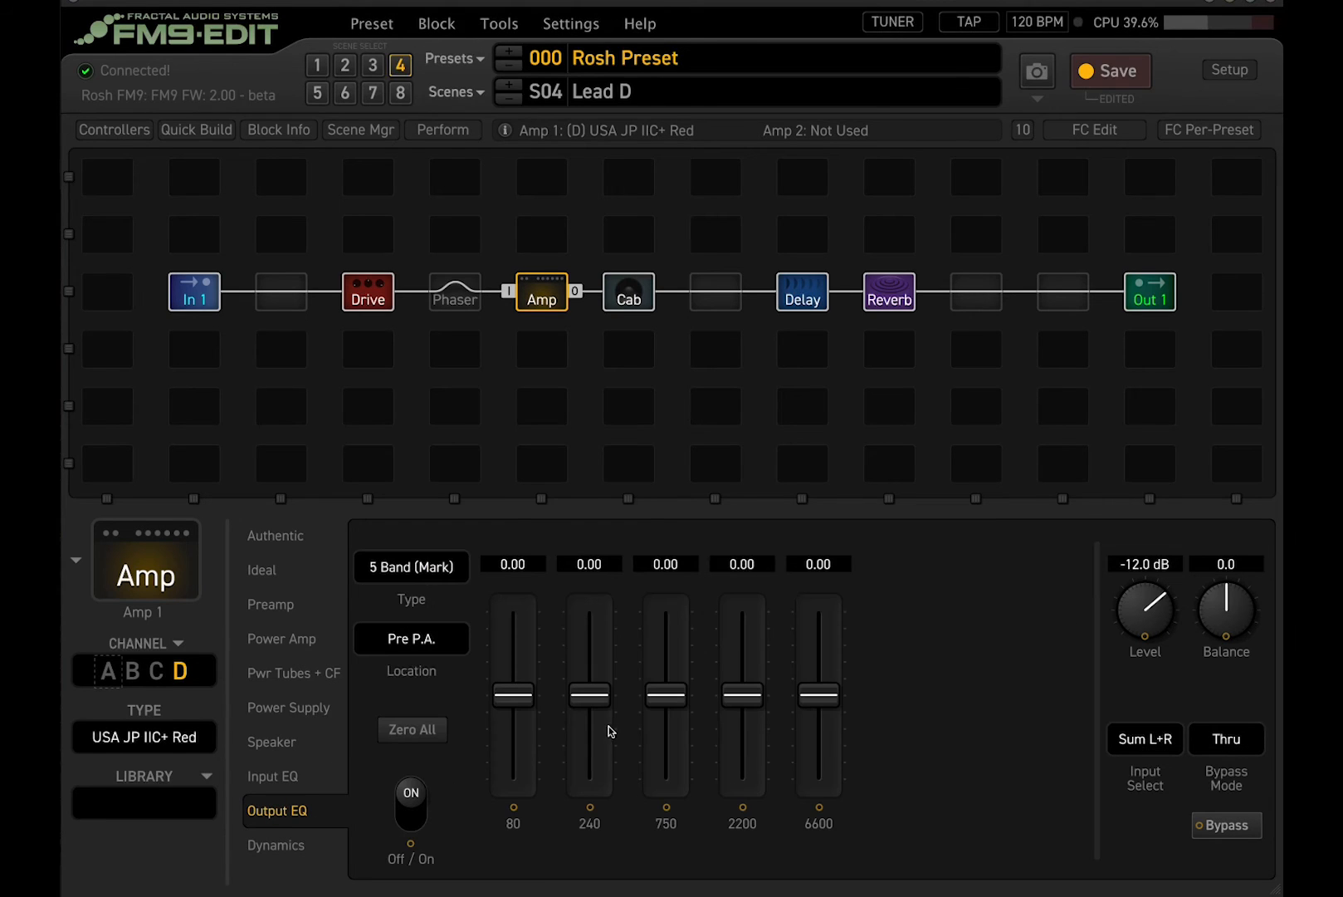
drag(508, 711, 508, 669)
drag(589, 697, 588, 675)
drag(666, 696, 666, 730)
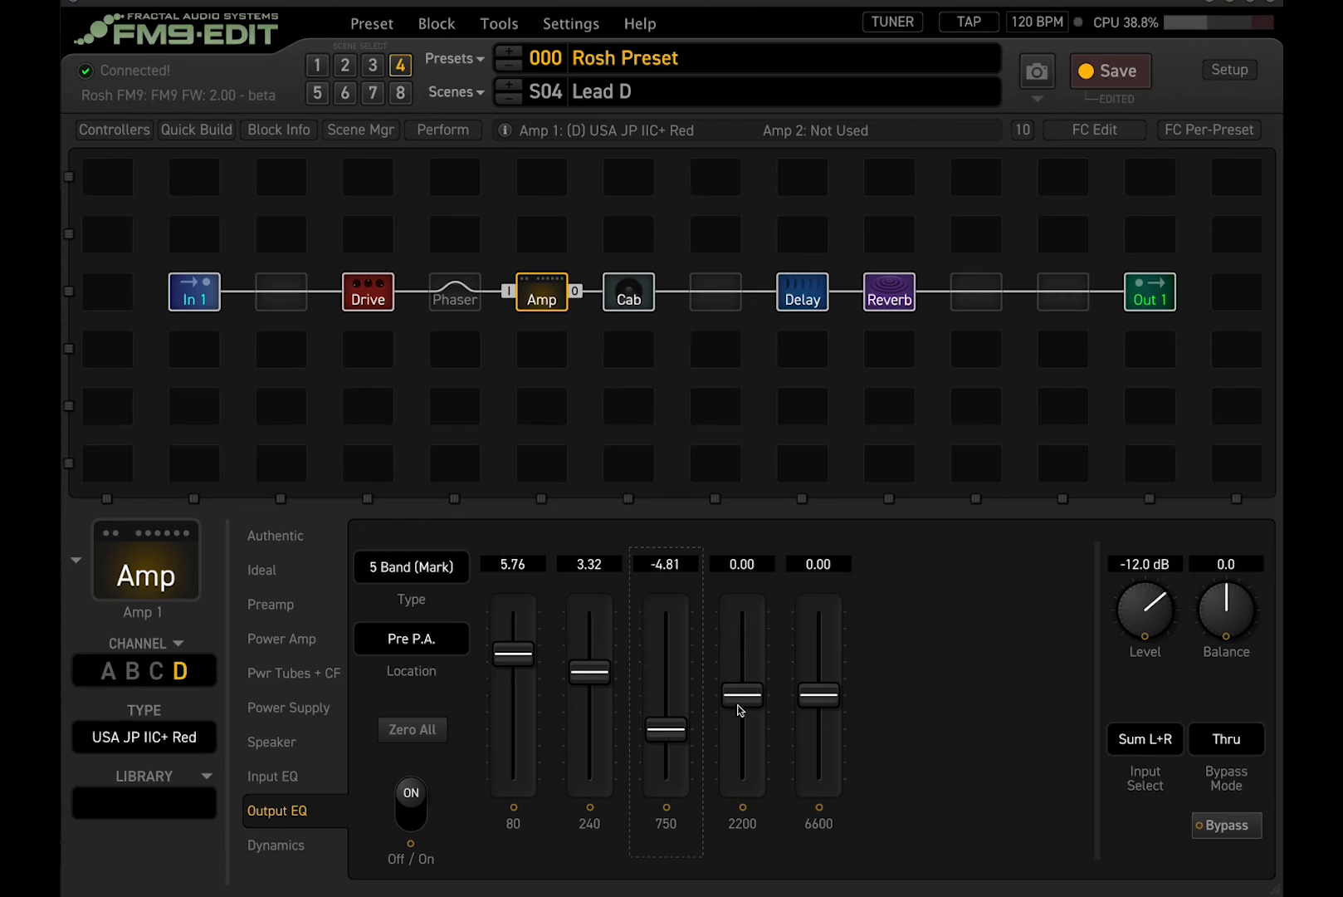
drag(742, 696, 743, 683)
mouse_move(829, 696)
mouse_down()
mouse_move(830, 655)
mouse_move(830, 667)
mouse_up()
drag(666, 730, 672, 732)
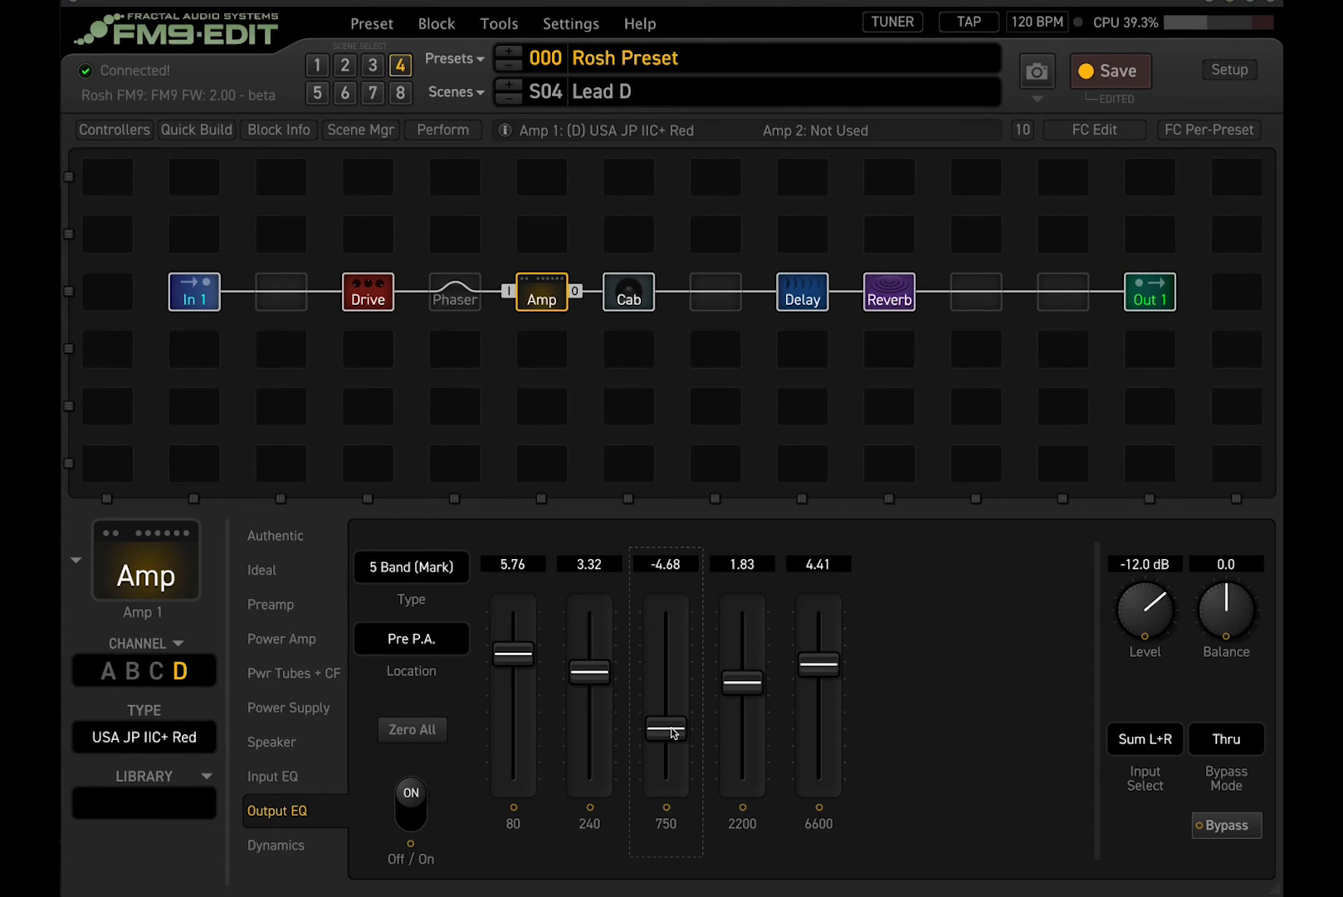
drag(605, 681, 604, 685)
Bypass the Drive and Delay blocks in the Lead D scene.
click(630, 295)
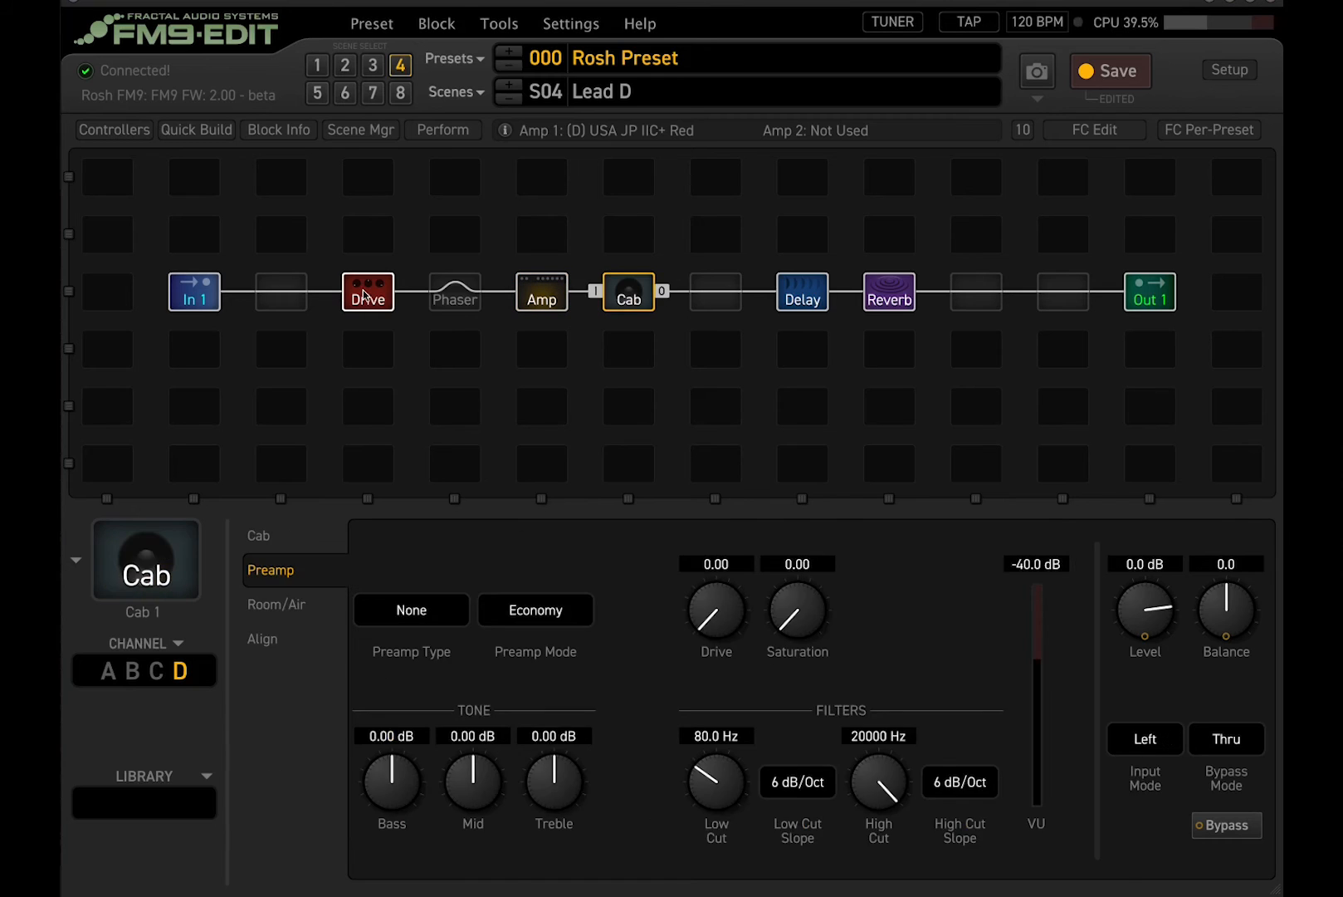
click(368, 295)
click(812, 297)
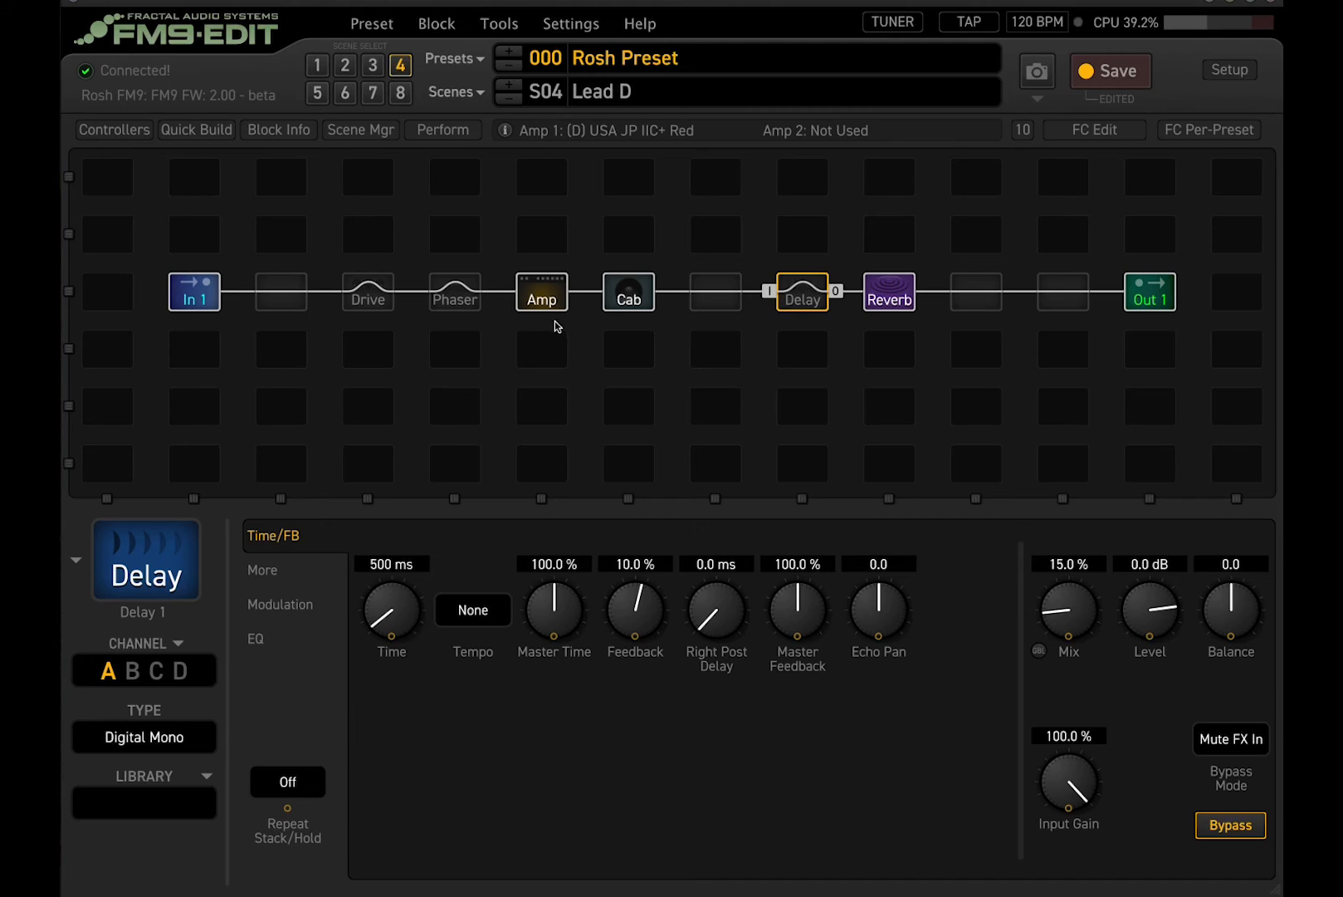
Shape the Lead D amp tone with Gain at 6.67, Bass at 3.39, Mid at 4.91 and Treble at 5.99.
click(542, 295)
click(275, 536)
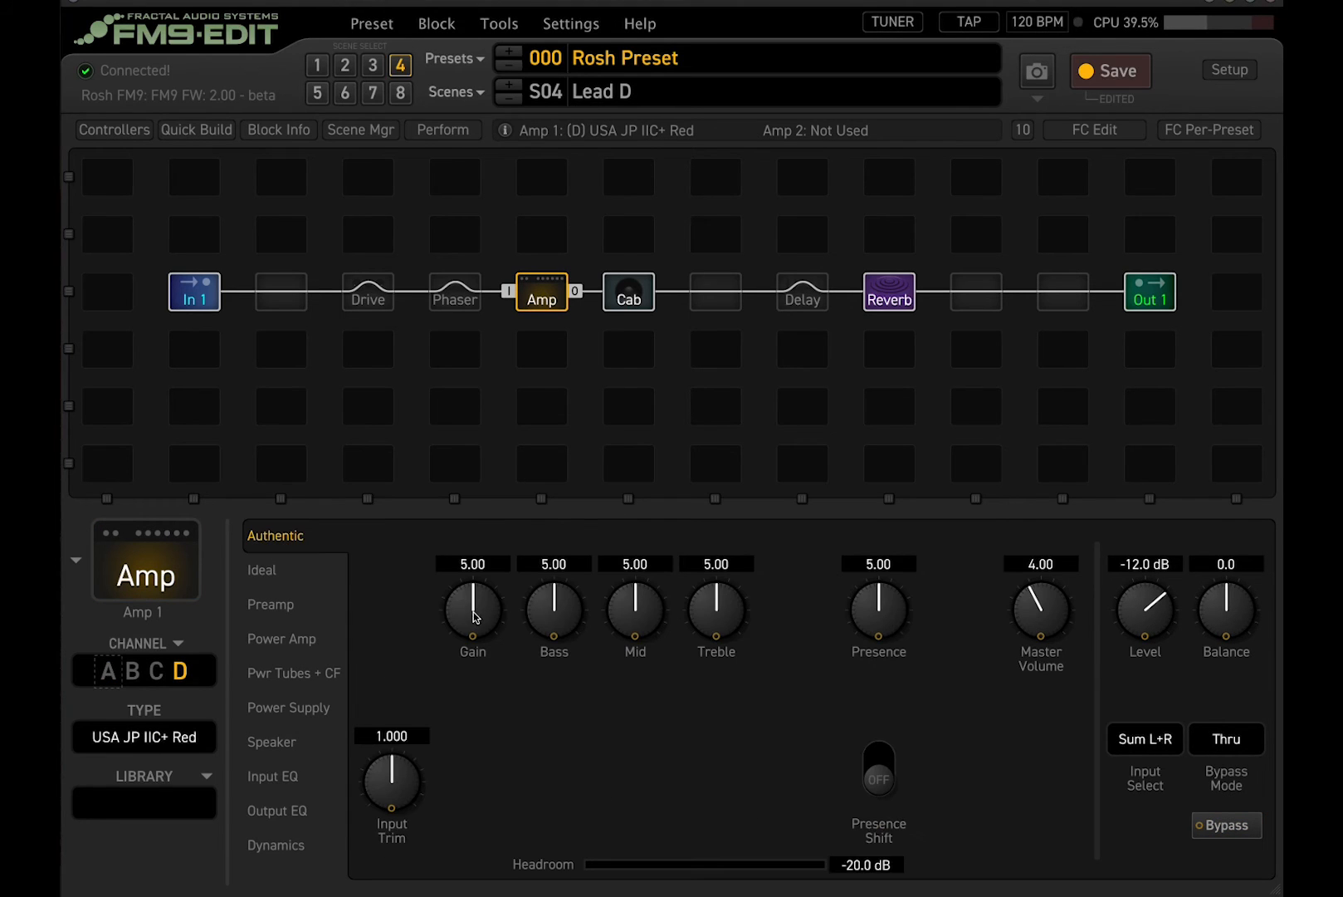
drag(475, 616, 477, 597)
drag(557, 613, 624, 638)
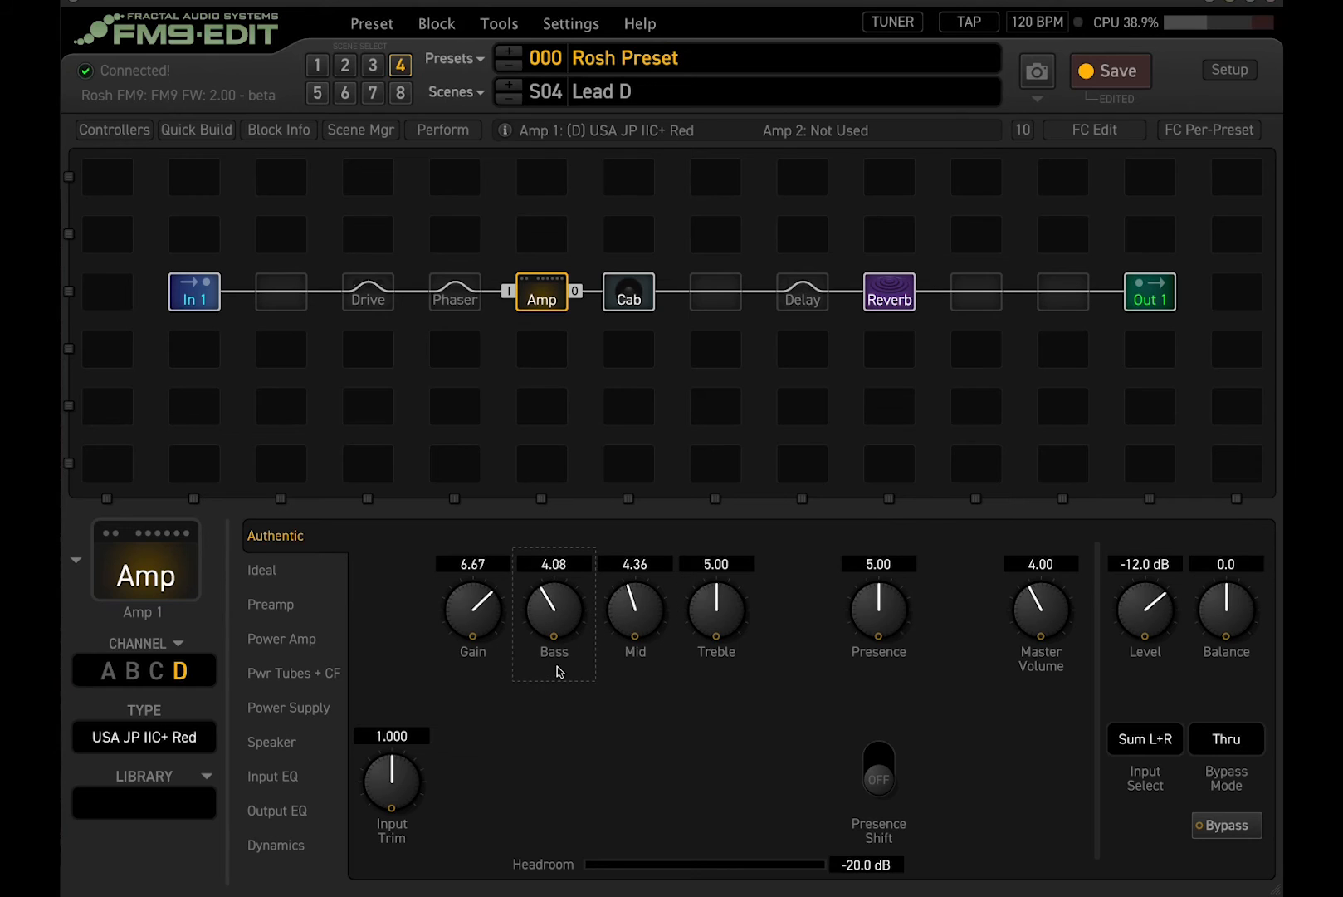
drag(558, 671, 560, 682)
drag(717, 614, 730, 571)
drag(627, 616, 634, 587)
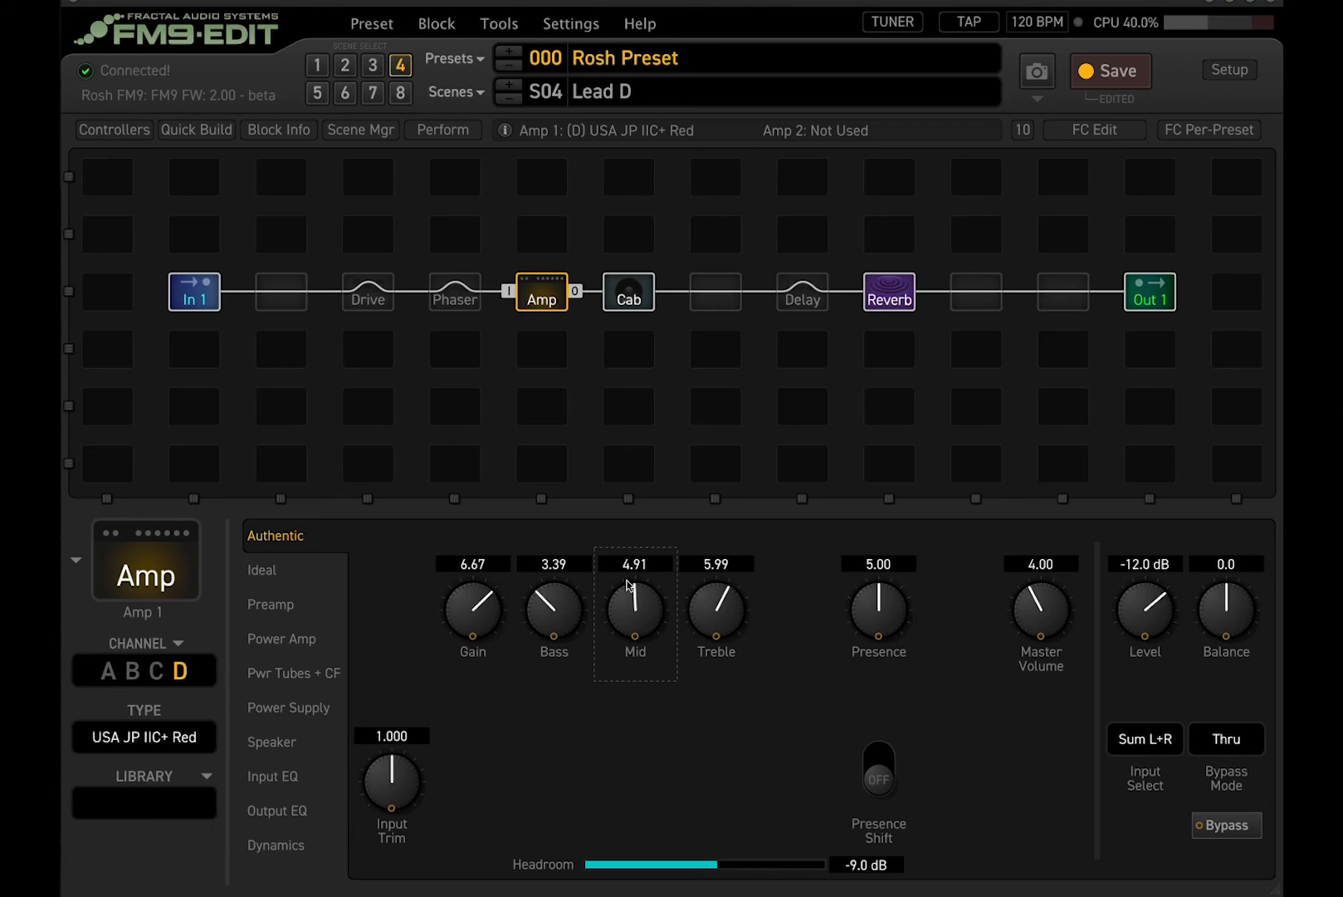
Change the Drive block's type to T808 Mod.
click(367, 293)
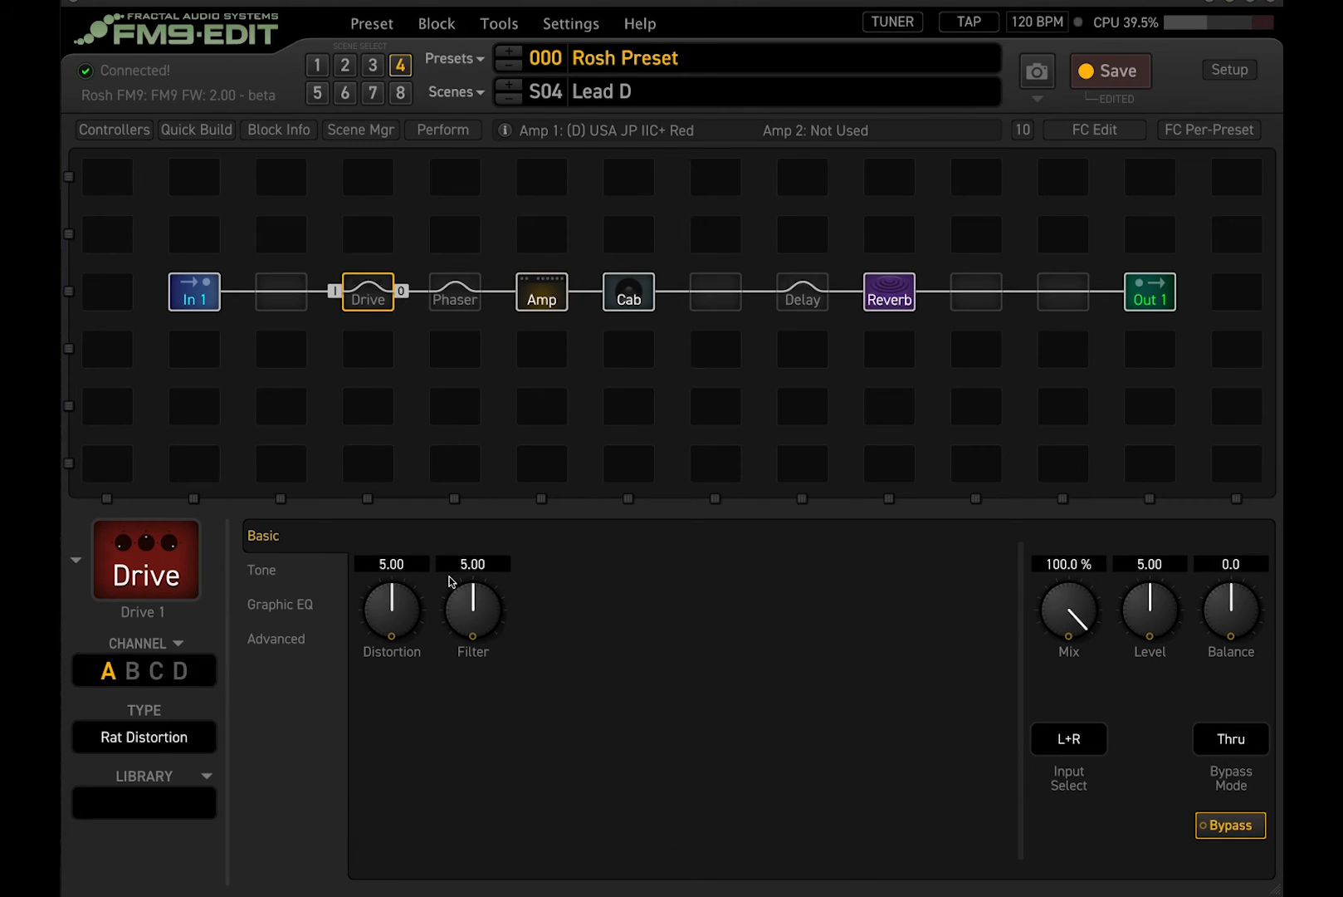
click(162, 735)
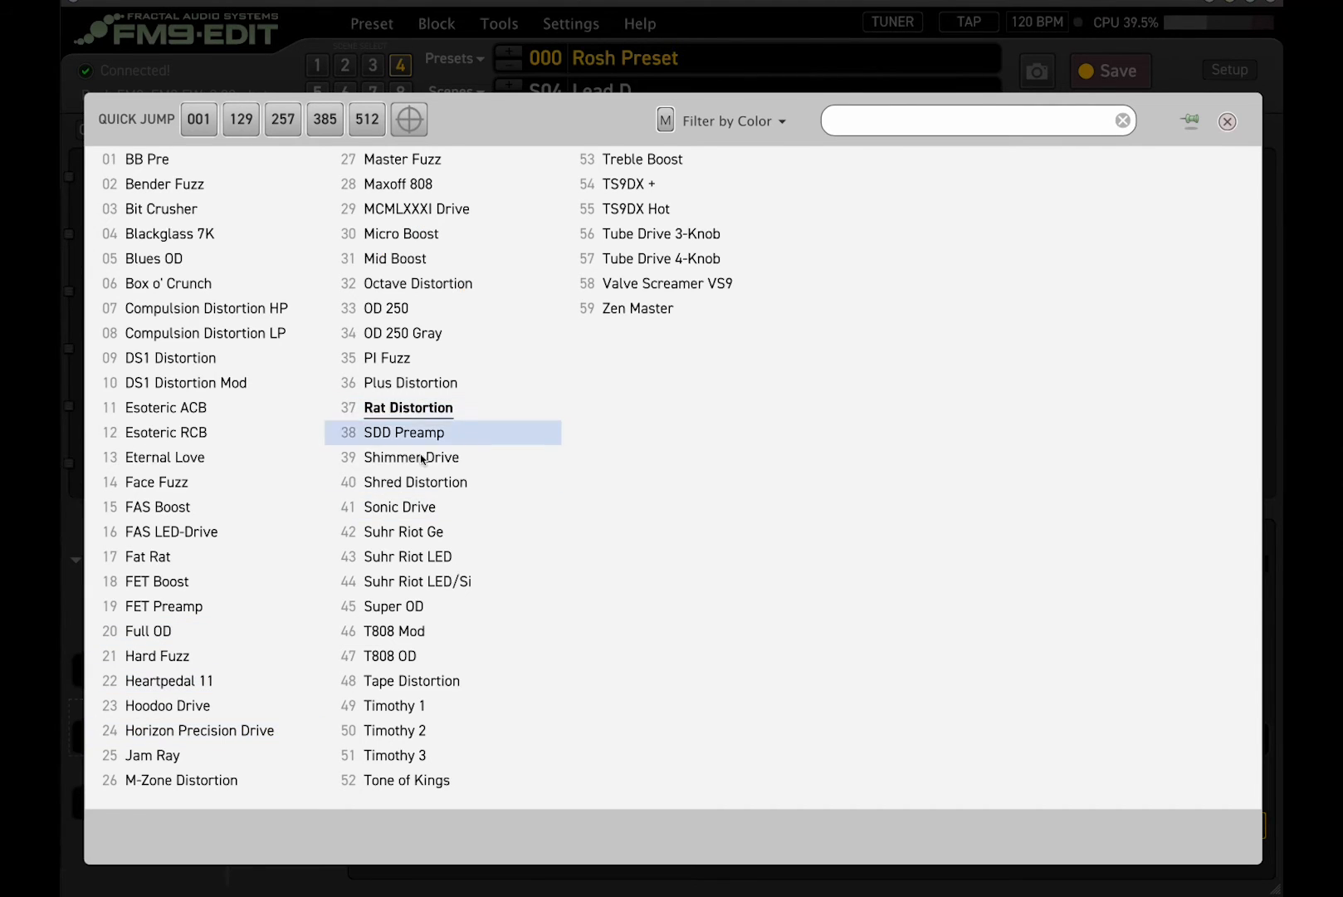
click(435, 636)
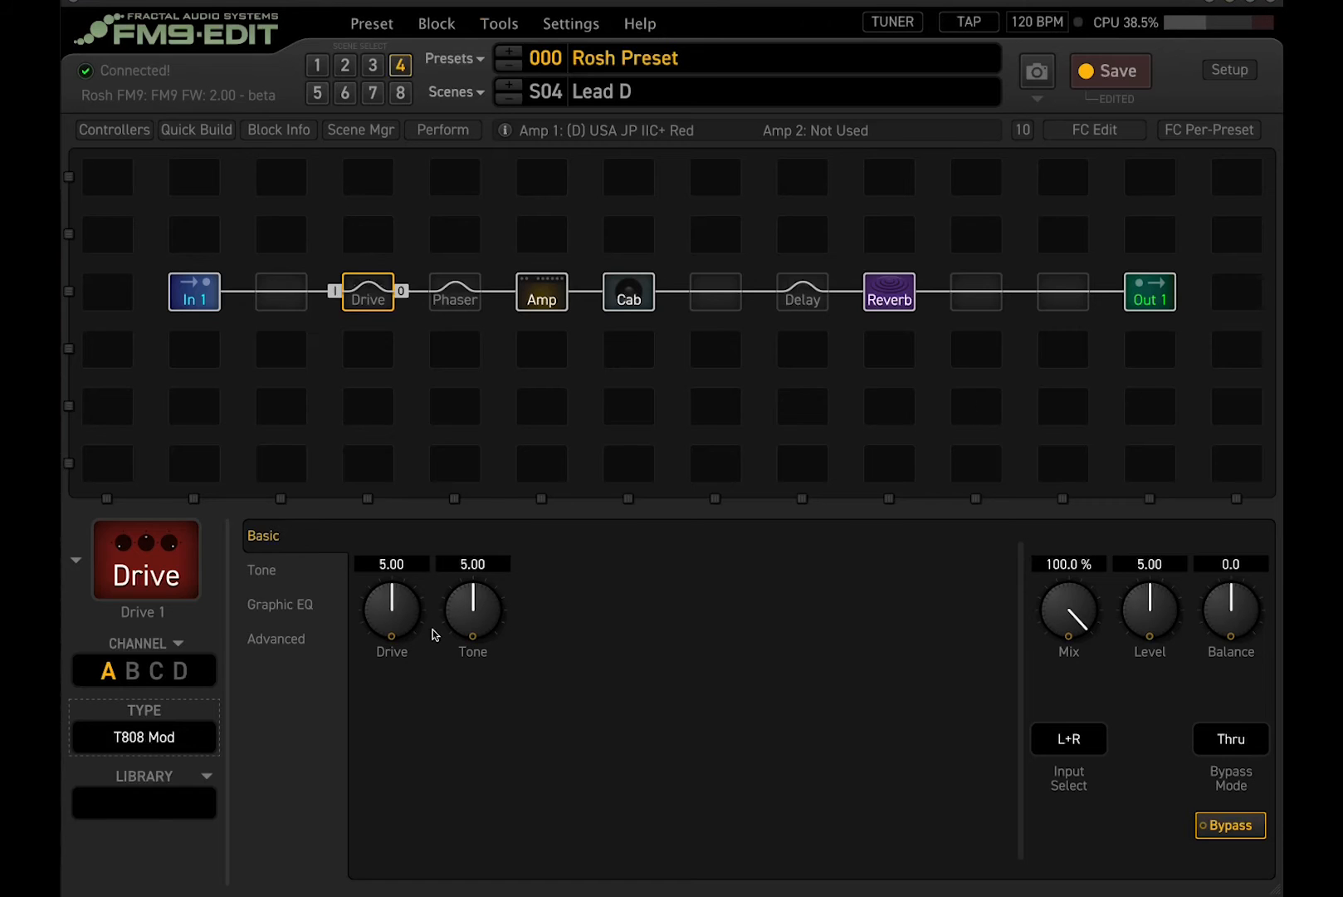
Engage the Drive block with Drive at 1.84, raising its Level to 8.66 and trimming it back down.
drag(396, 611, 396, 782)
drag(1152, 620, 1137, 394)
drag(407, 610, 390, 601)
click(373, 303)
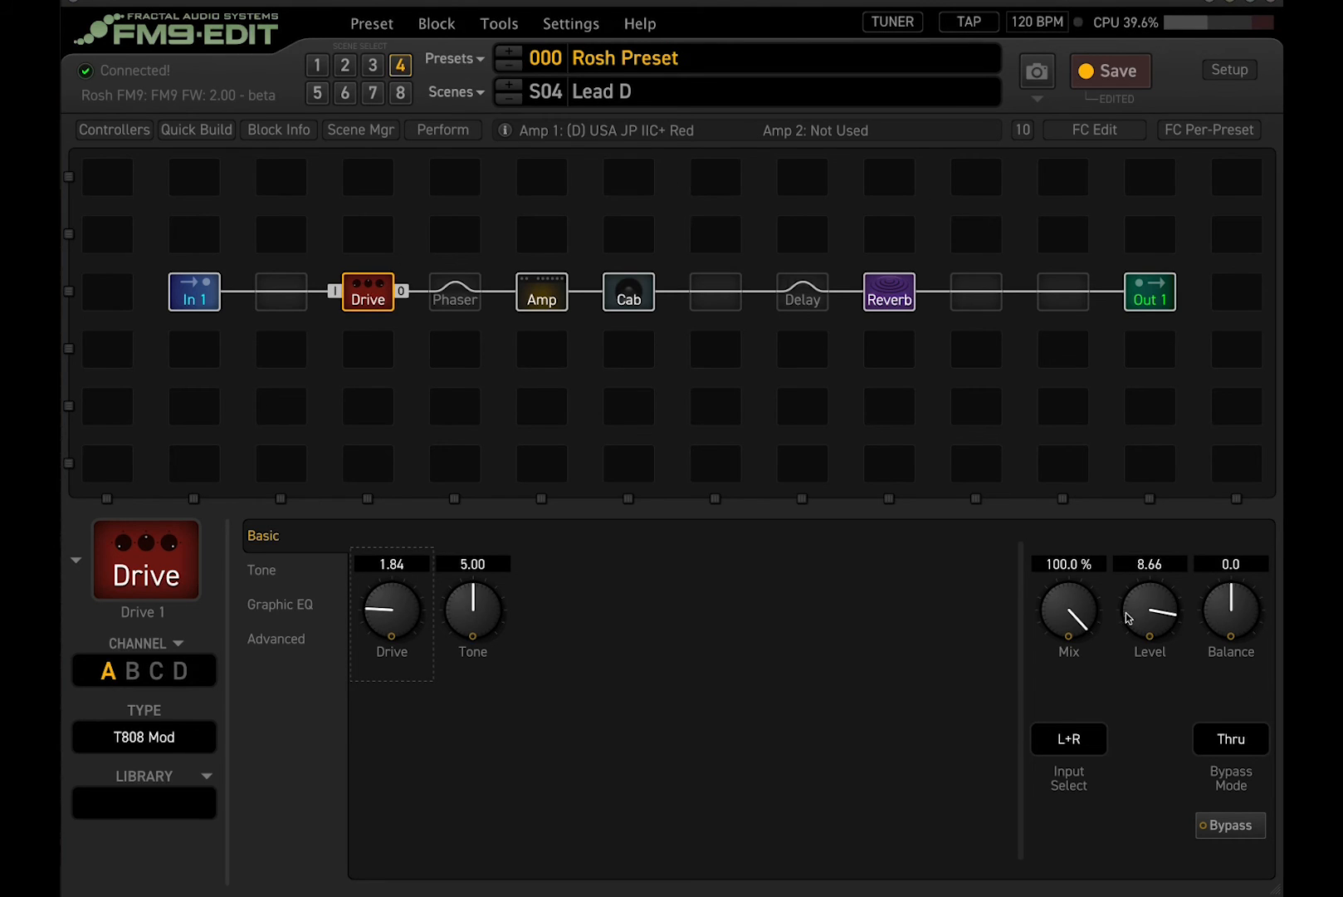
drag(1130, 618, 1144, 682)
Engage the Delay block with its Mix at 11.0%, and save the preset with scene 1, Clean A, selected.
click(815, 299)
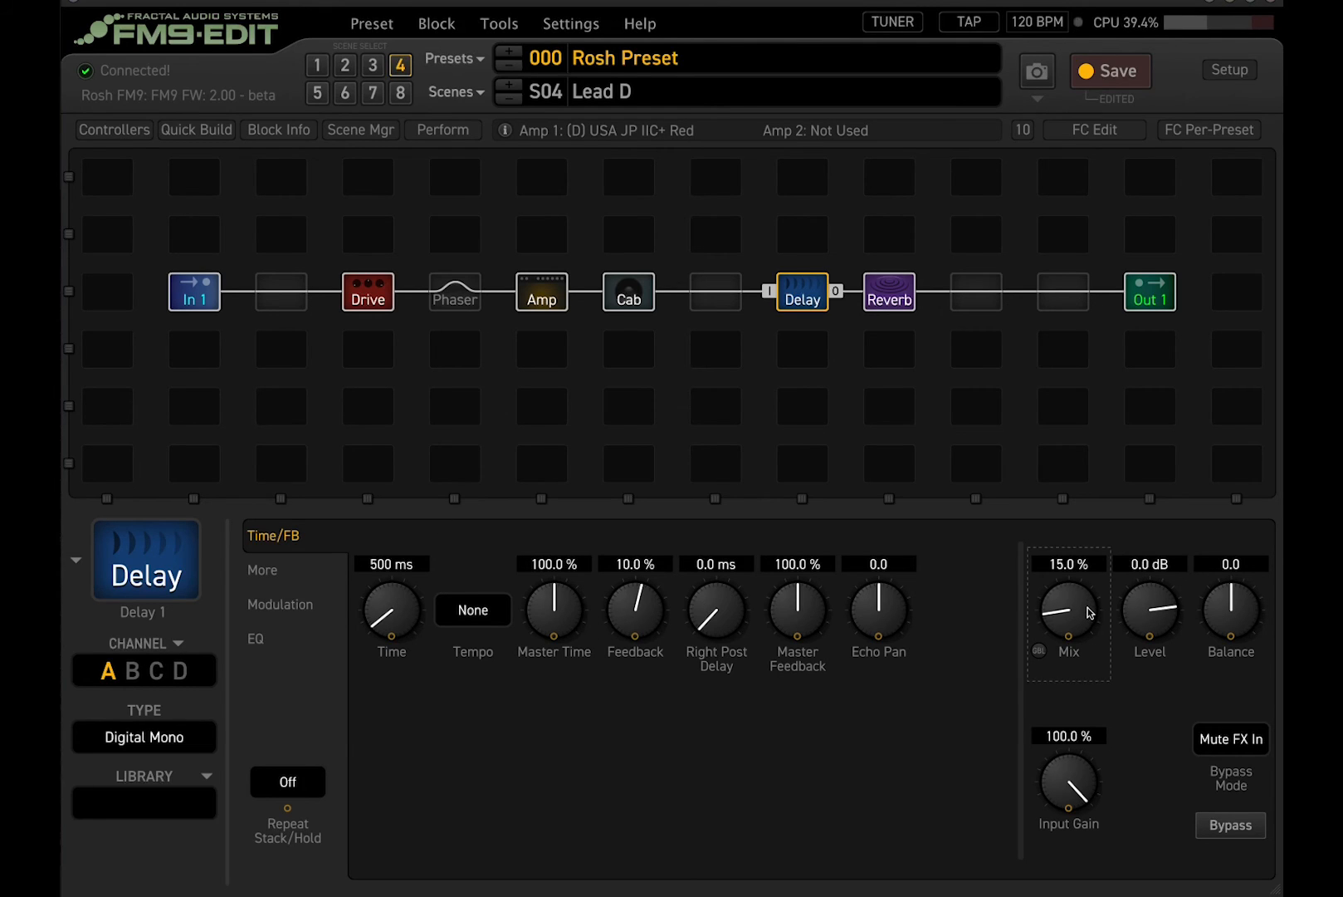
drag(1090, 611, 1088, 626)
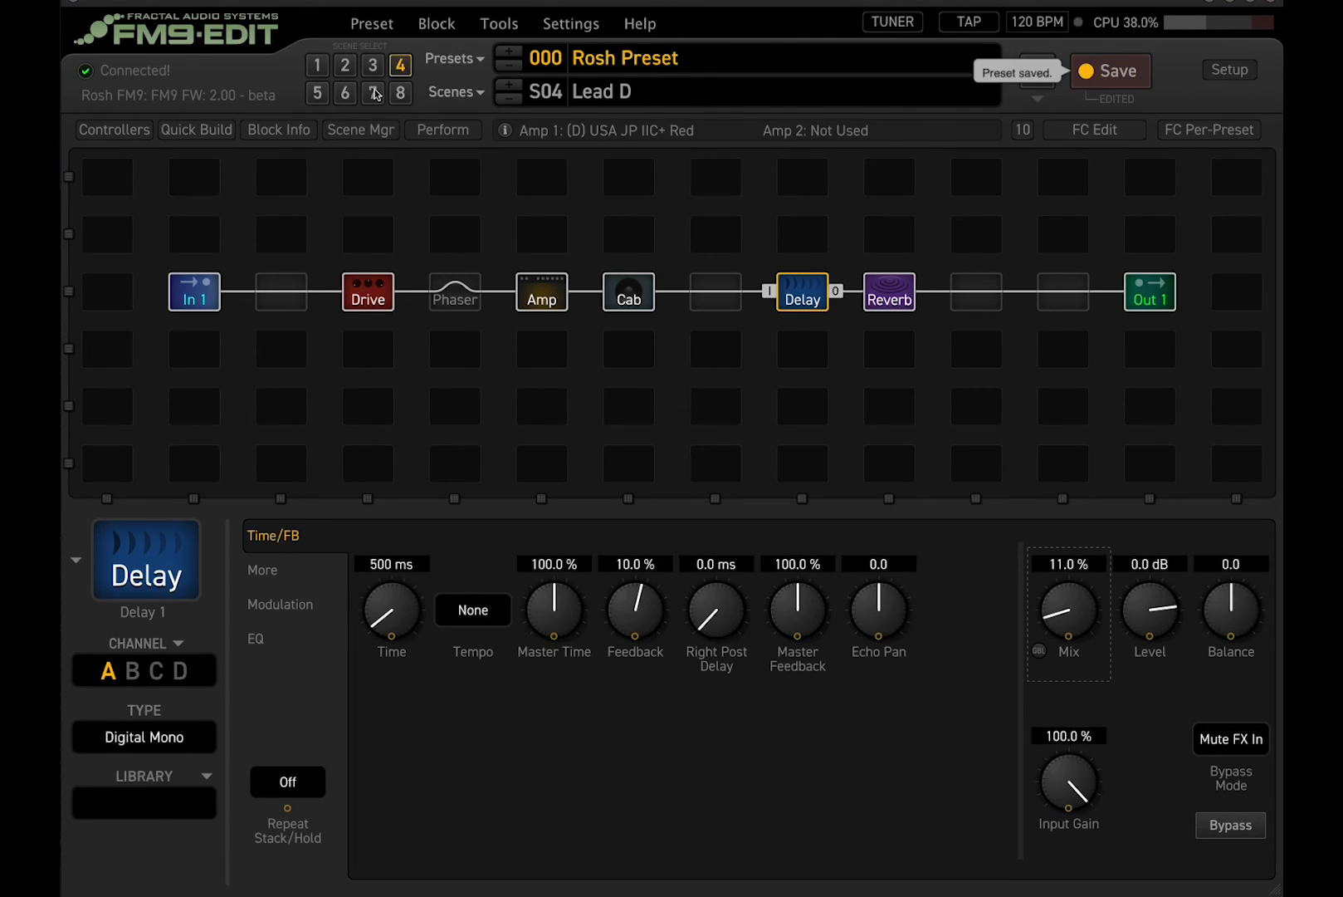
click(1110, 72)
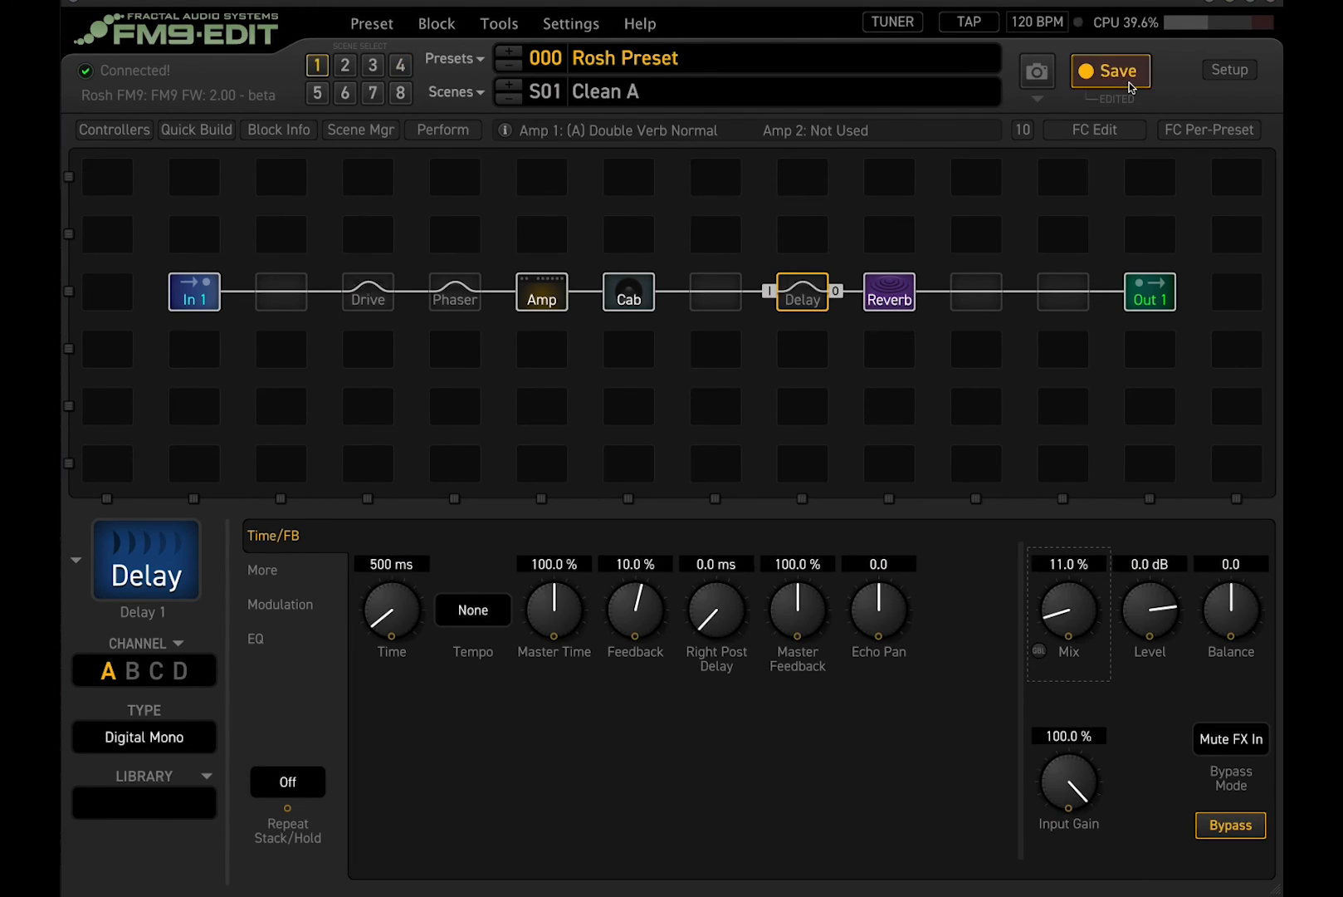
Open footswitch layout 8 in the foot controller editor and rename it with the current preset's name.
click(1106, 131)
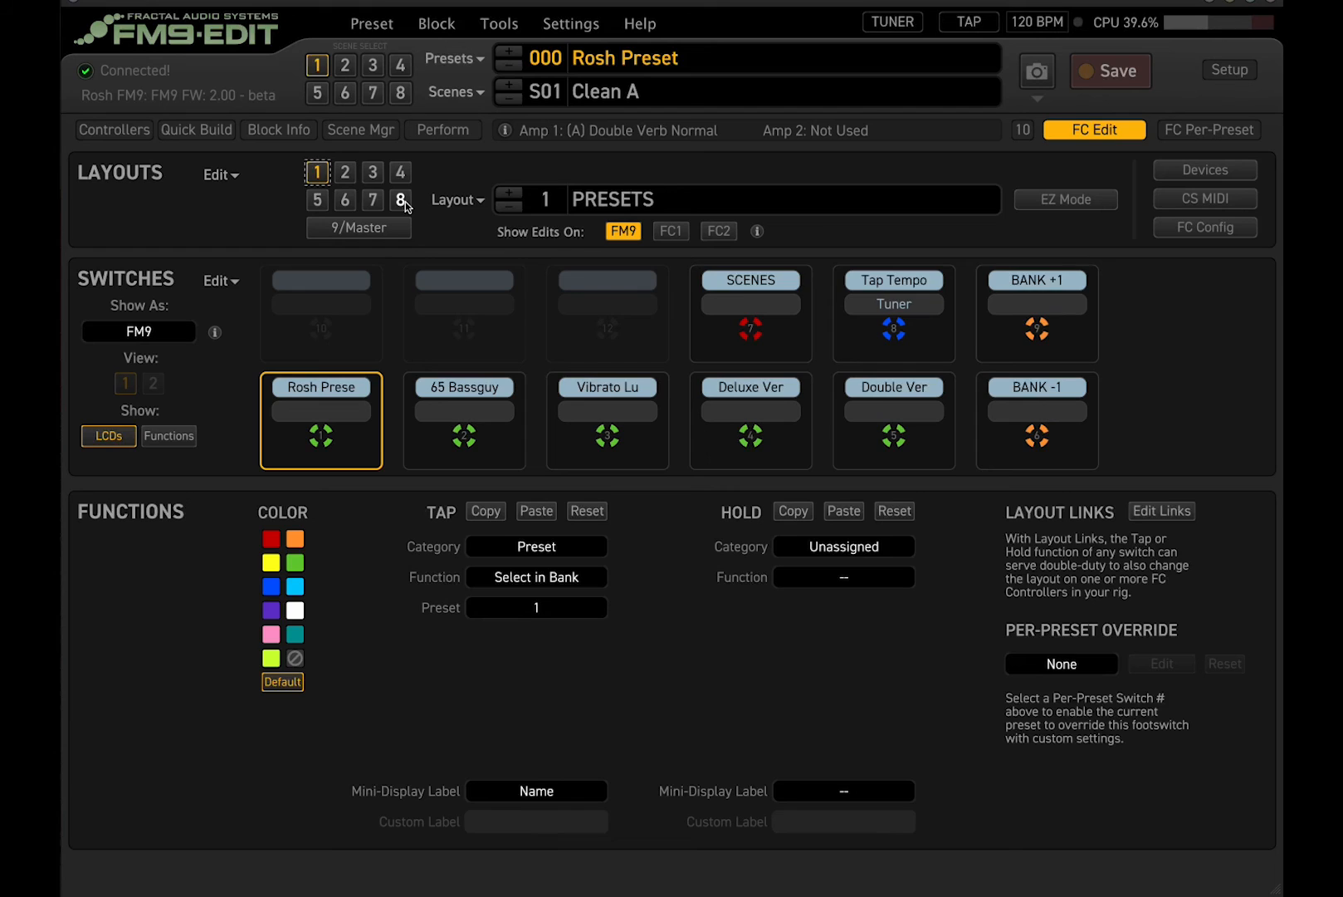
click(401, 200)
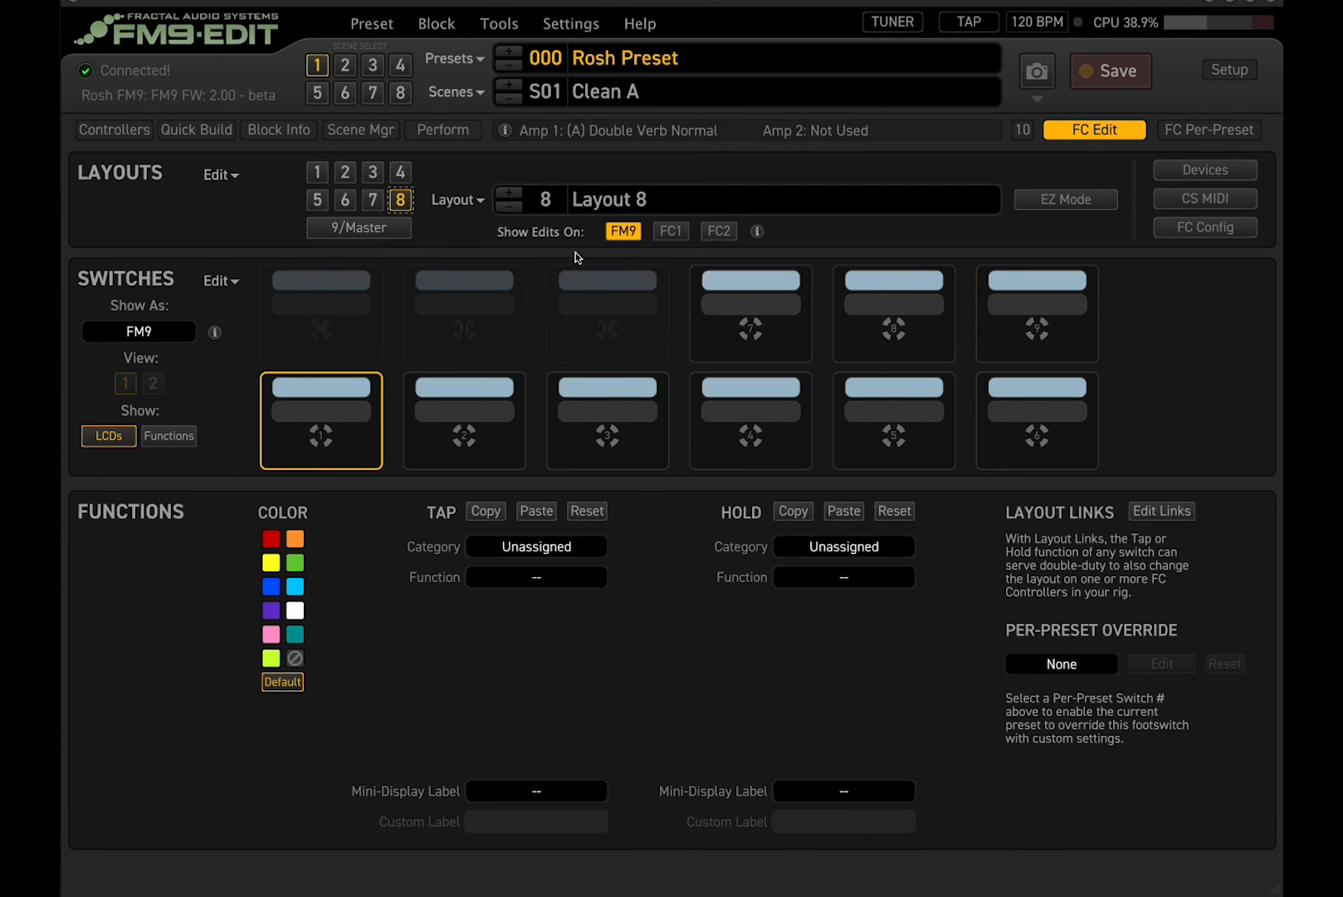
click(681, 206)
text(Rosh )
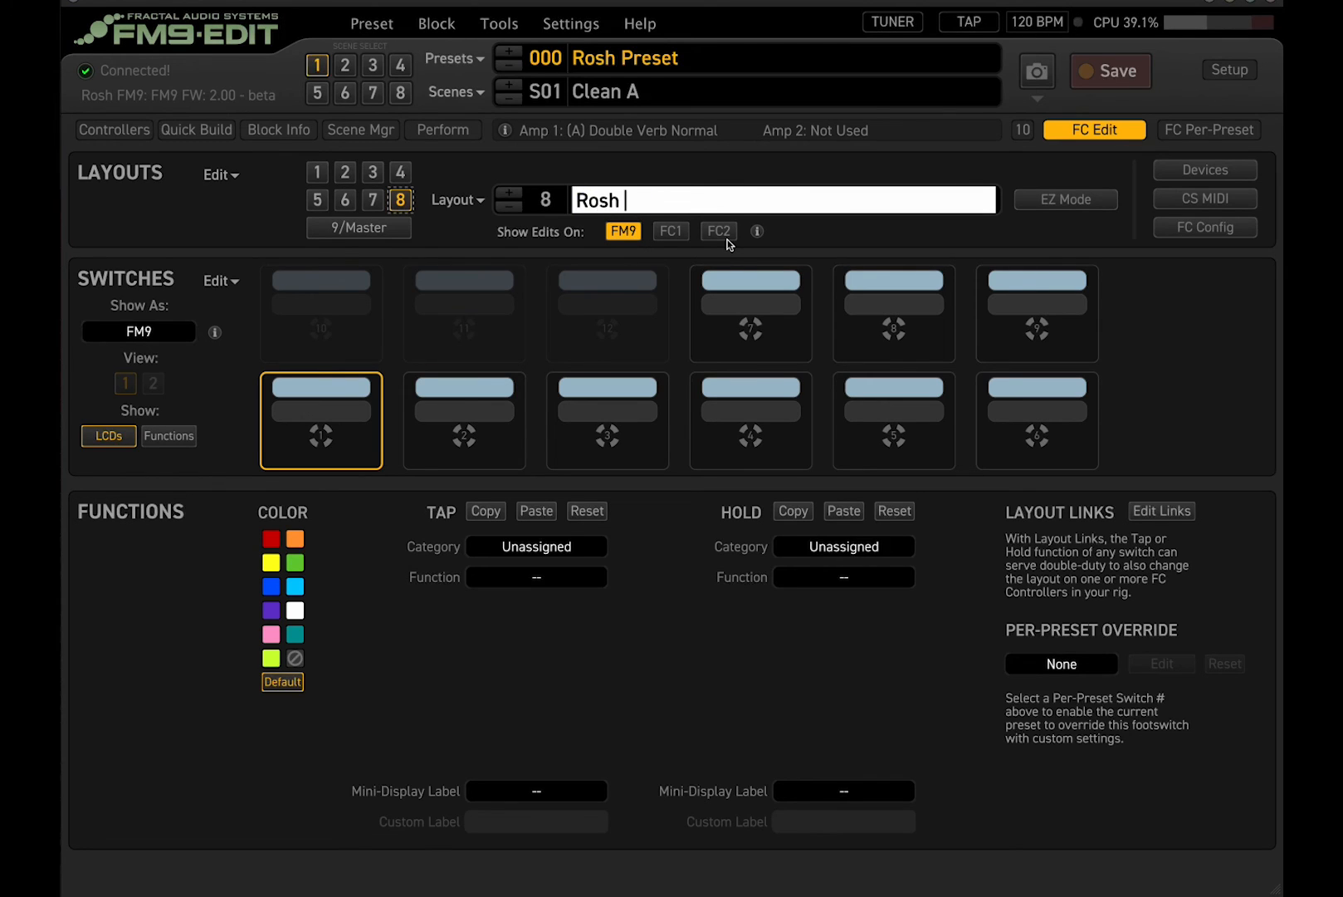
text(Preset)
key(Return)
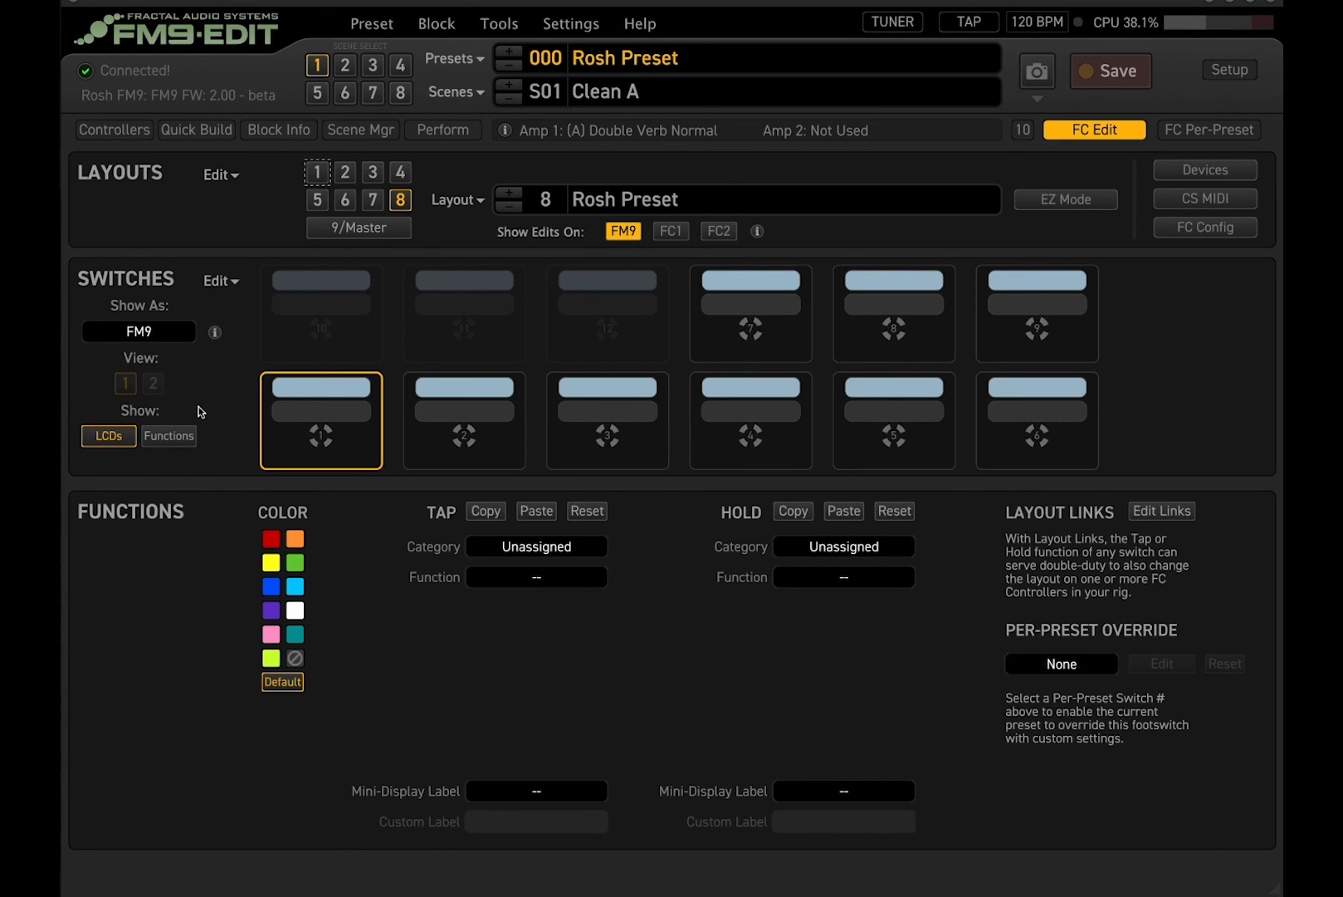
click(1084, 133)
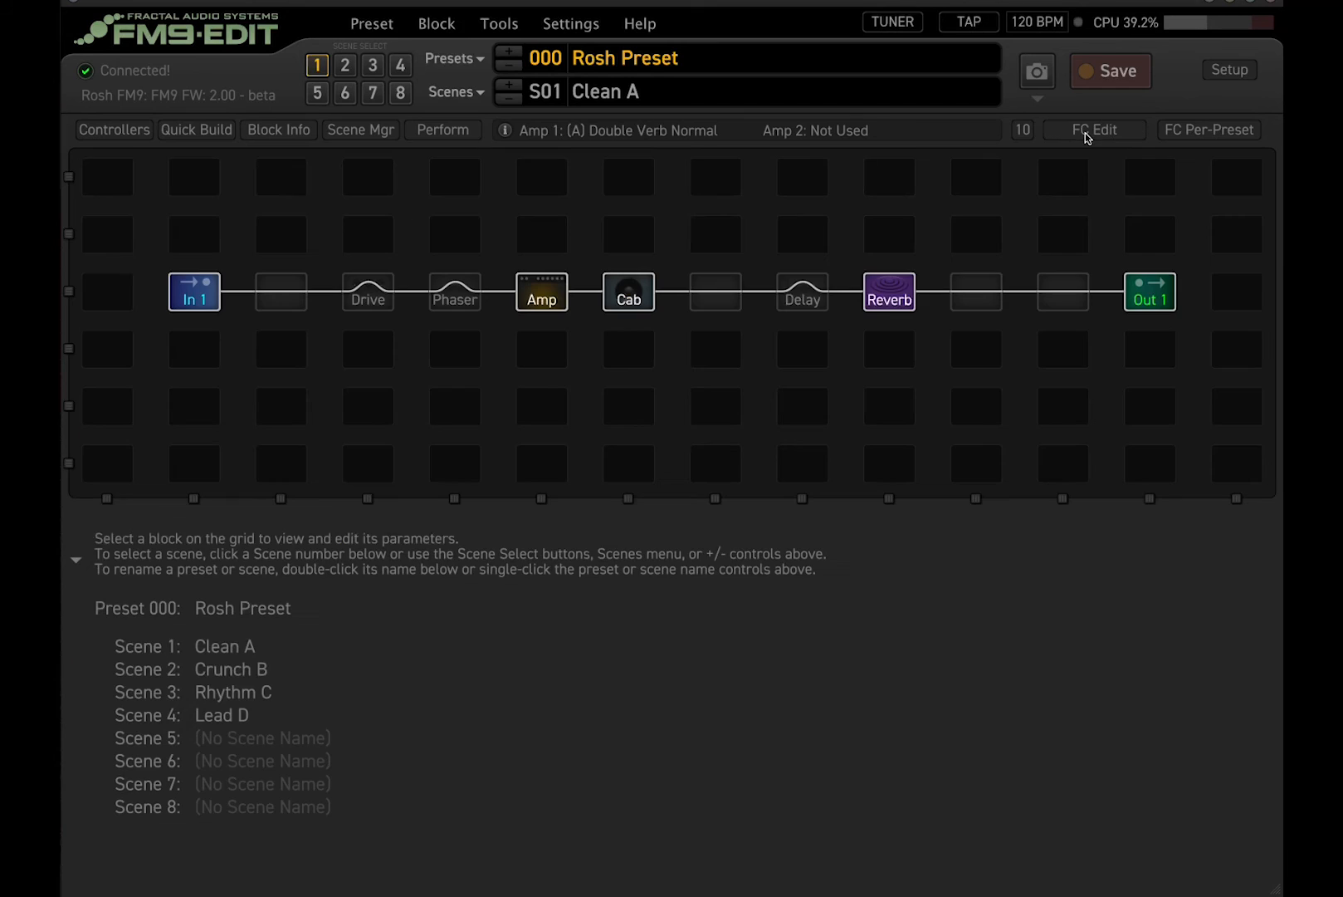
click(1079, 131)
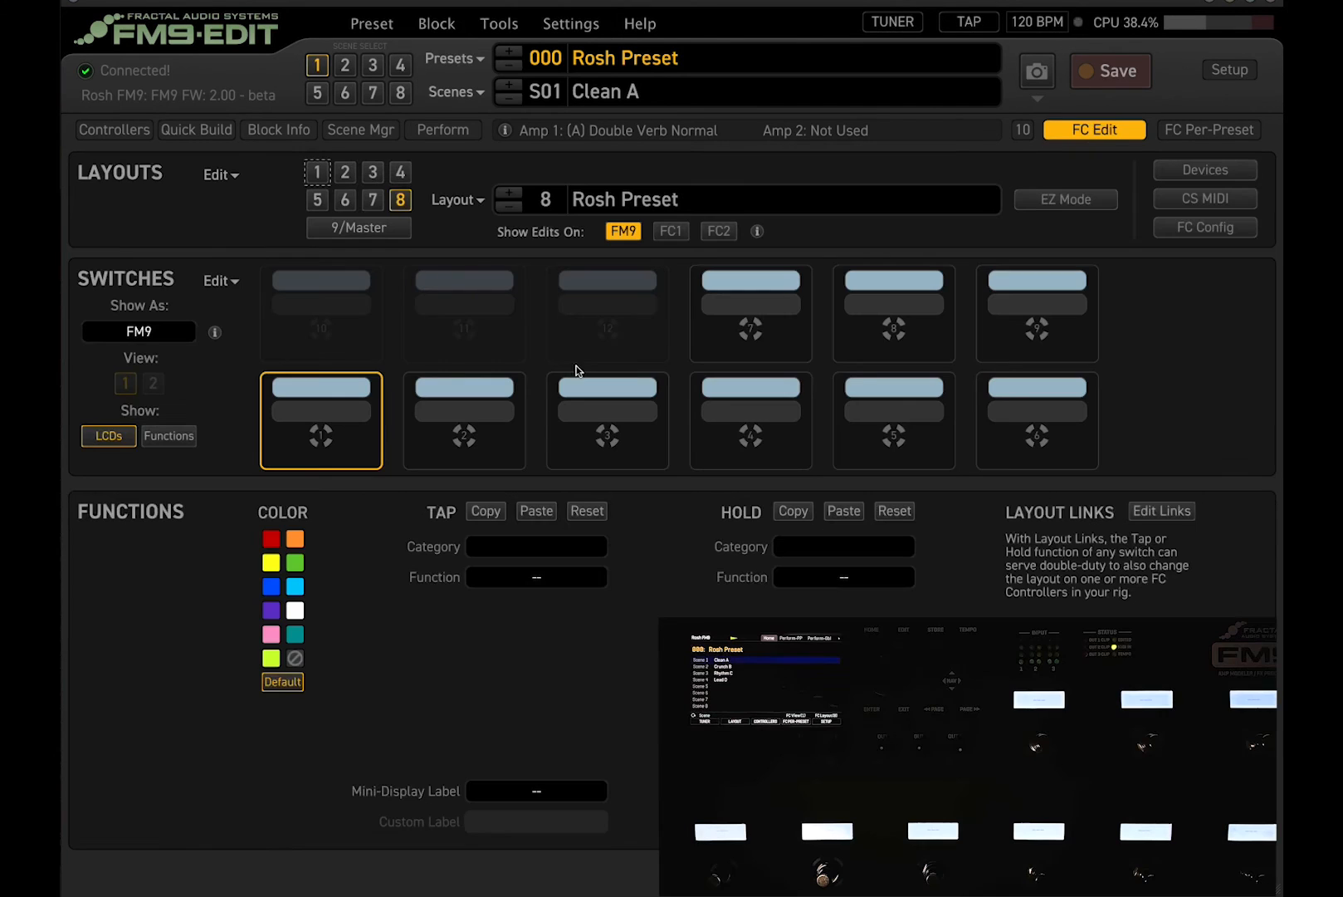
Assign the tap functions of footswitches 1 and 2 to select scene 1 and scene 2 respectively.
click(568, 550)
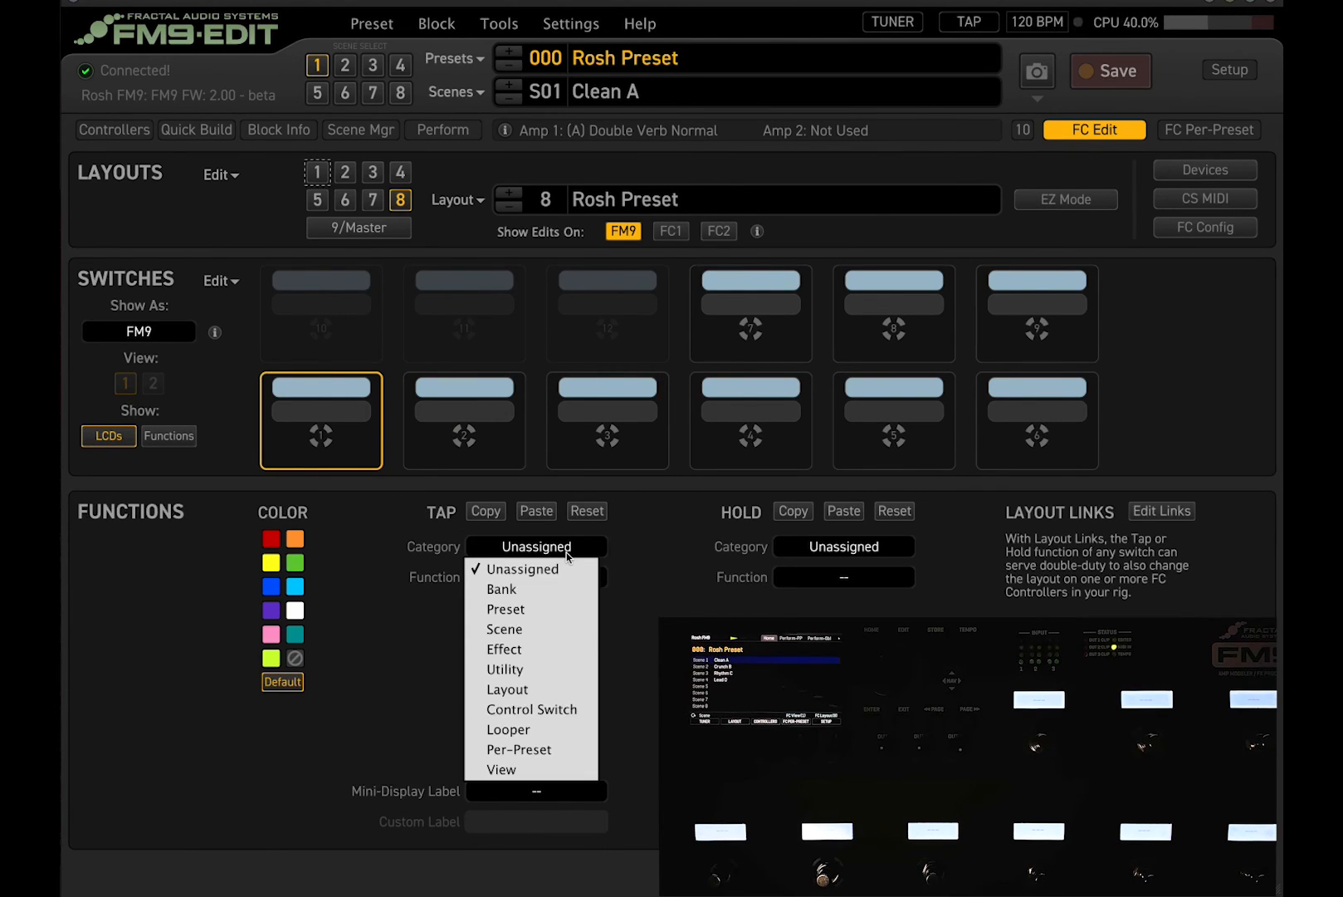
click(545, 633)
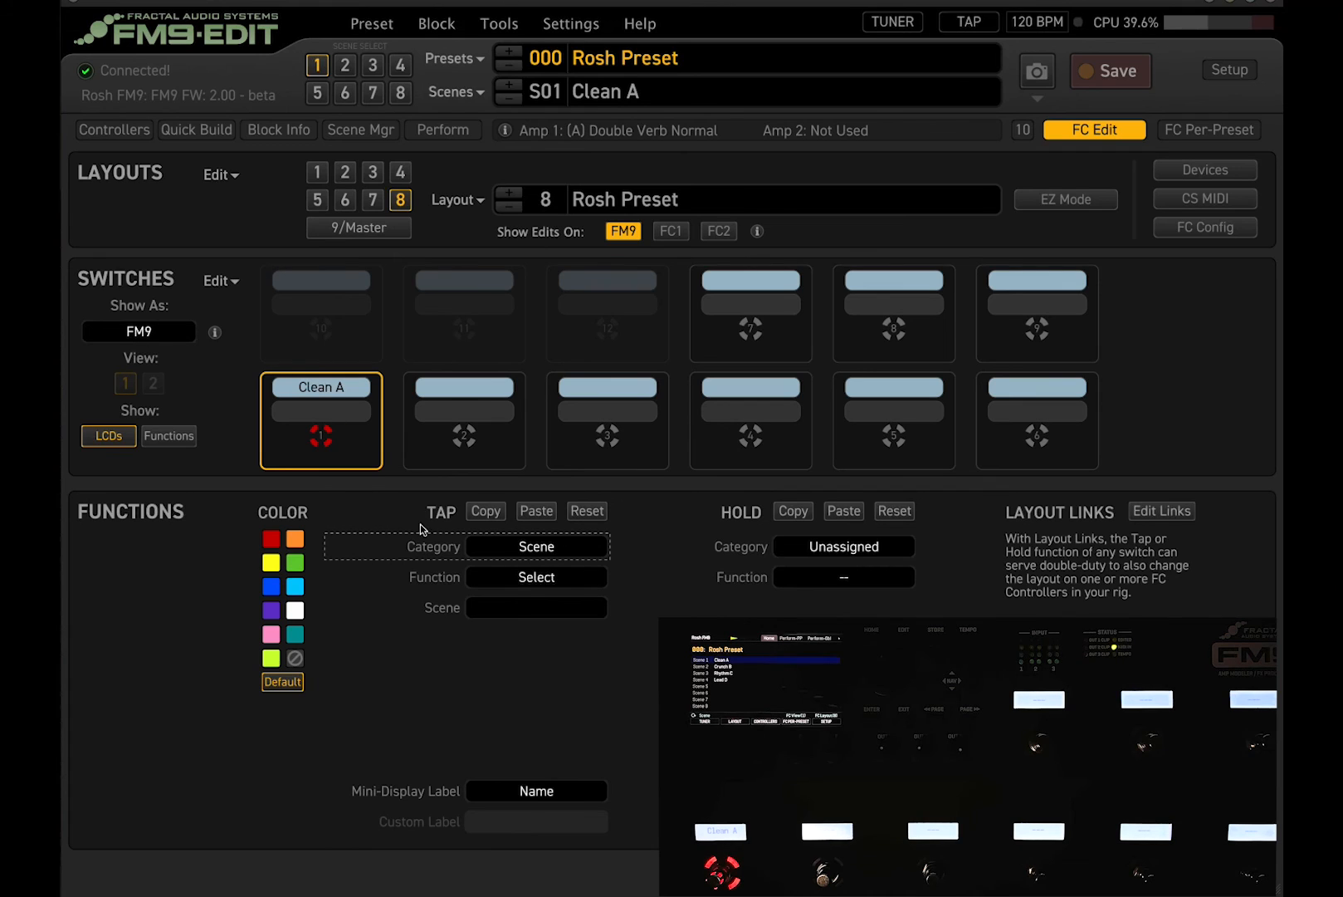
click(465, 396)
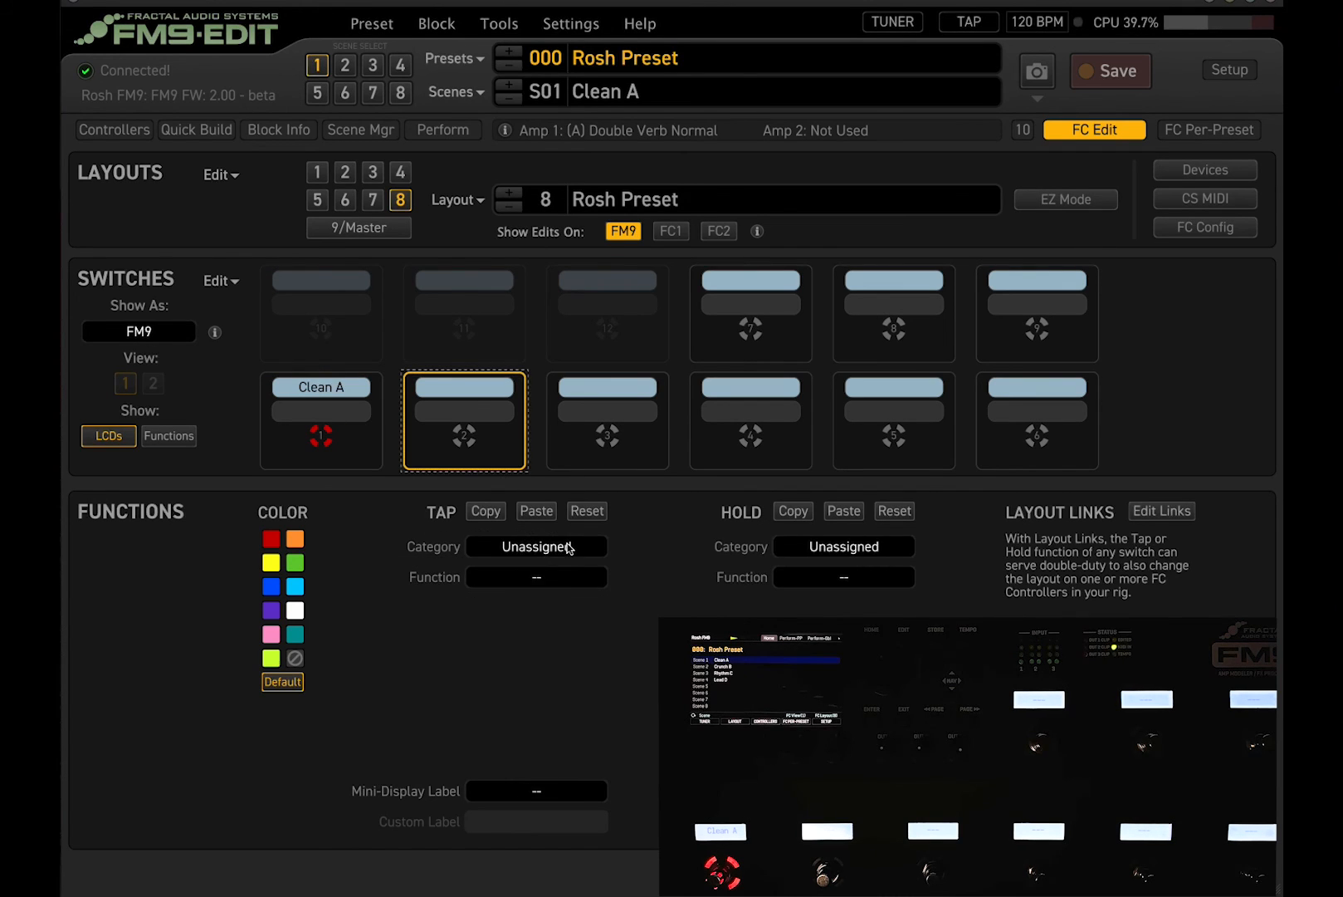
click(547, 548)
click(539, 628)
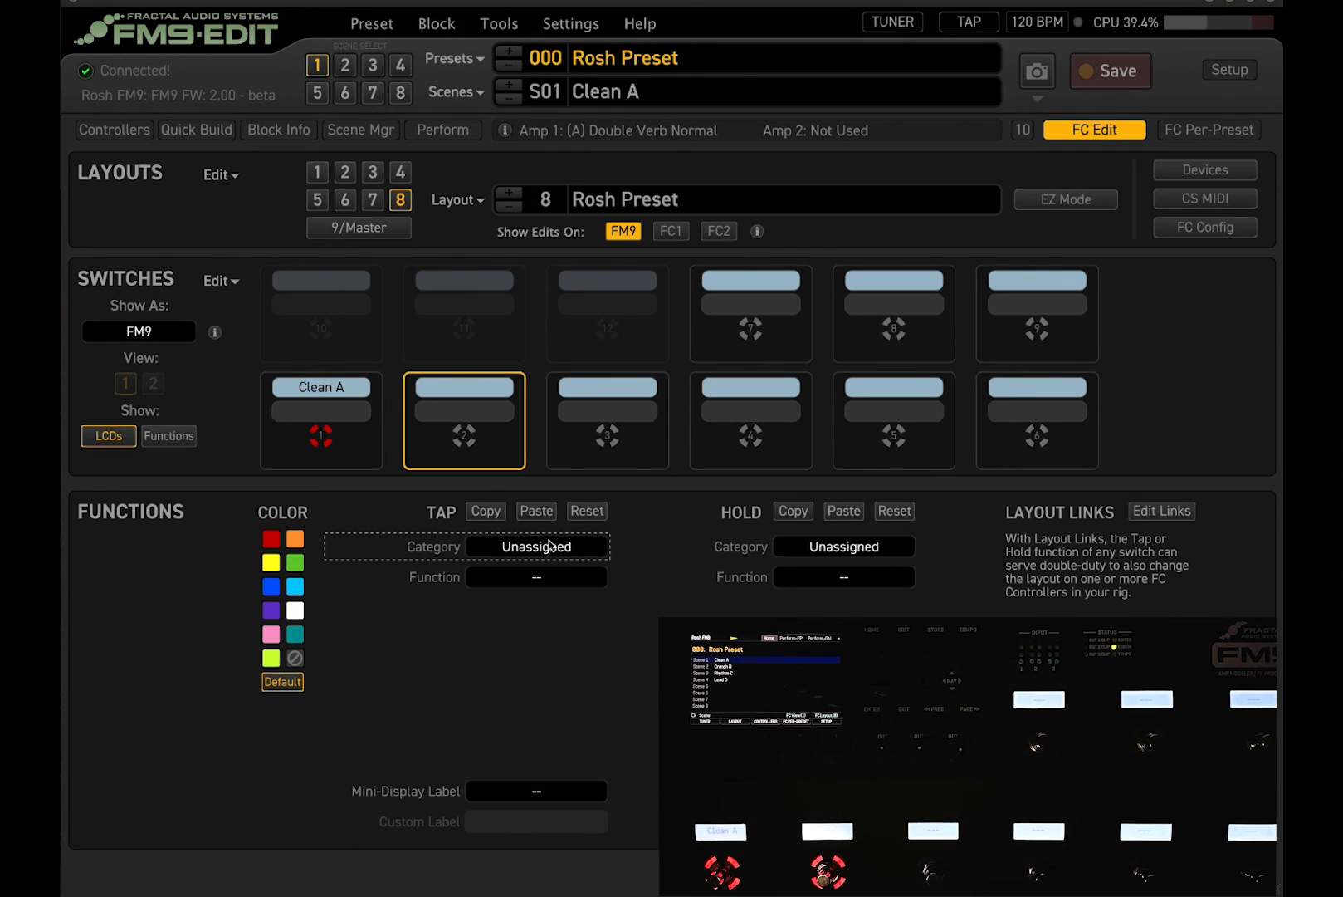
click(554, 583)
click(554, 582)
click(579, 606)
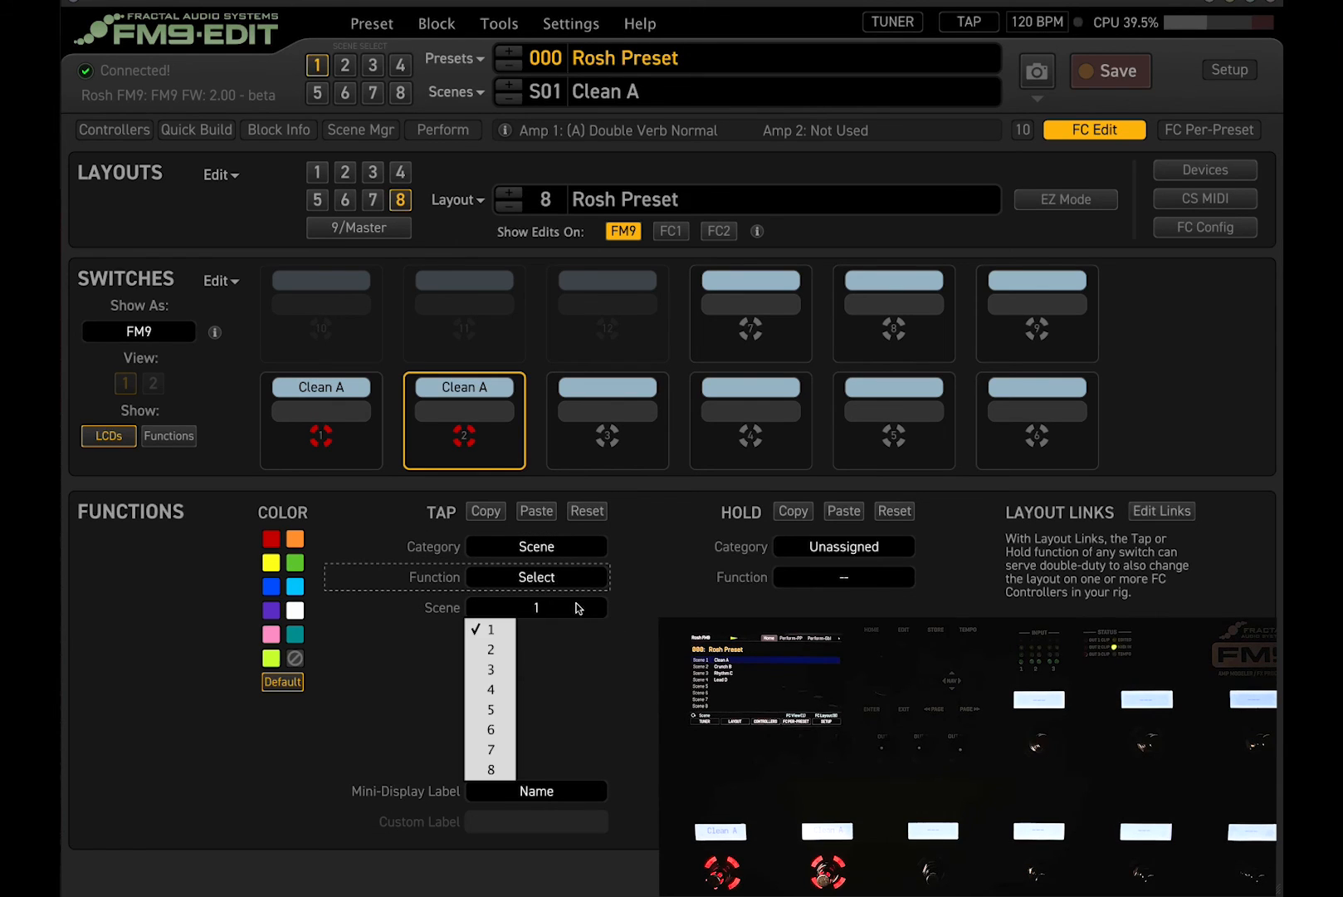
click(501, 650)
Assign footswitch 3's tap function to the Scene category, selecting scene 3.
click(624, 393)
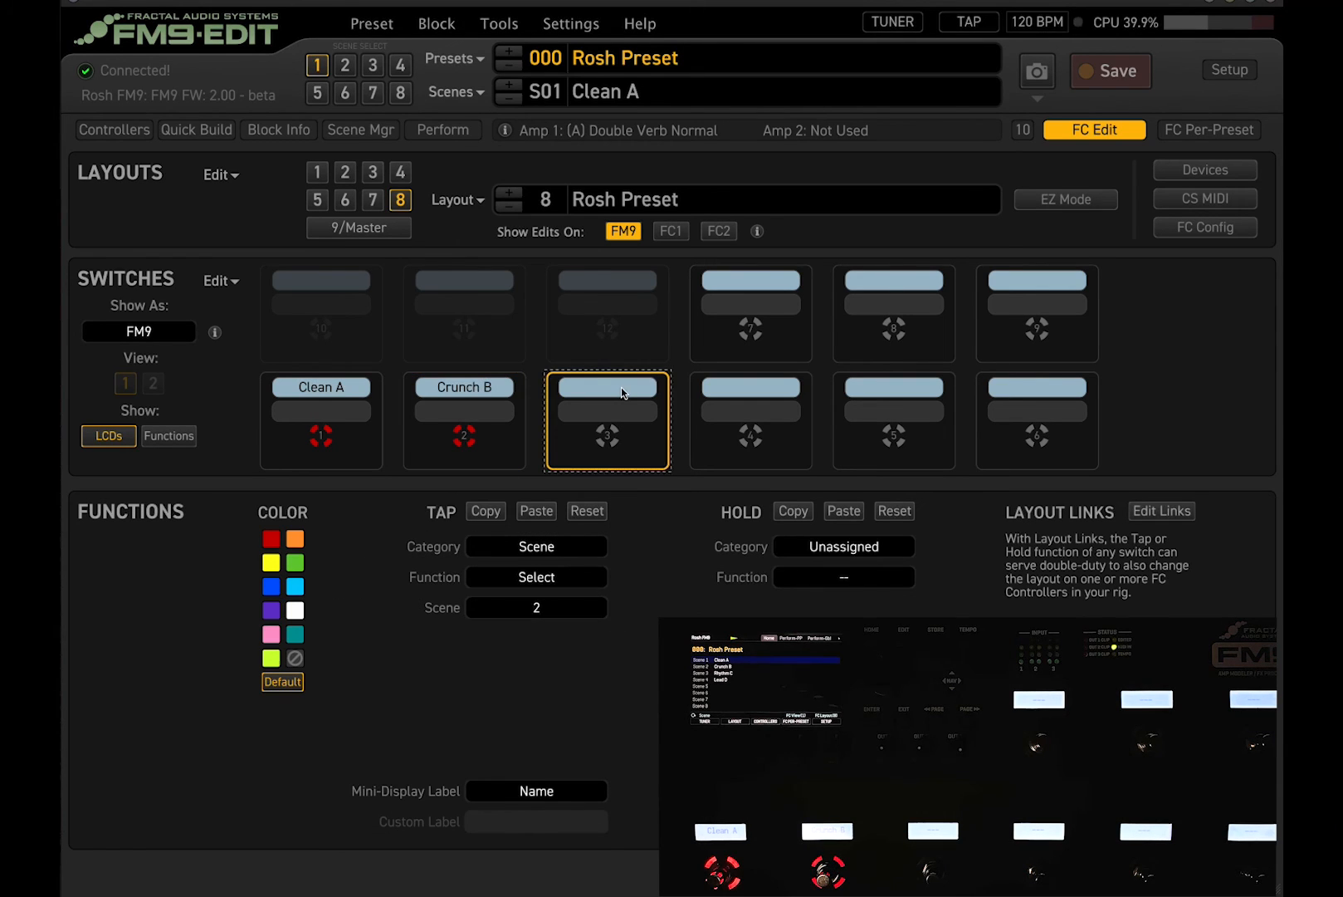
click(554, 554)
click(536, 629)
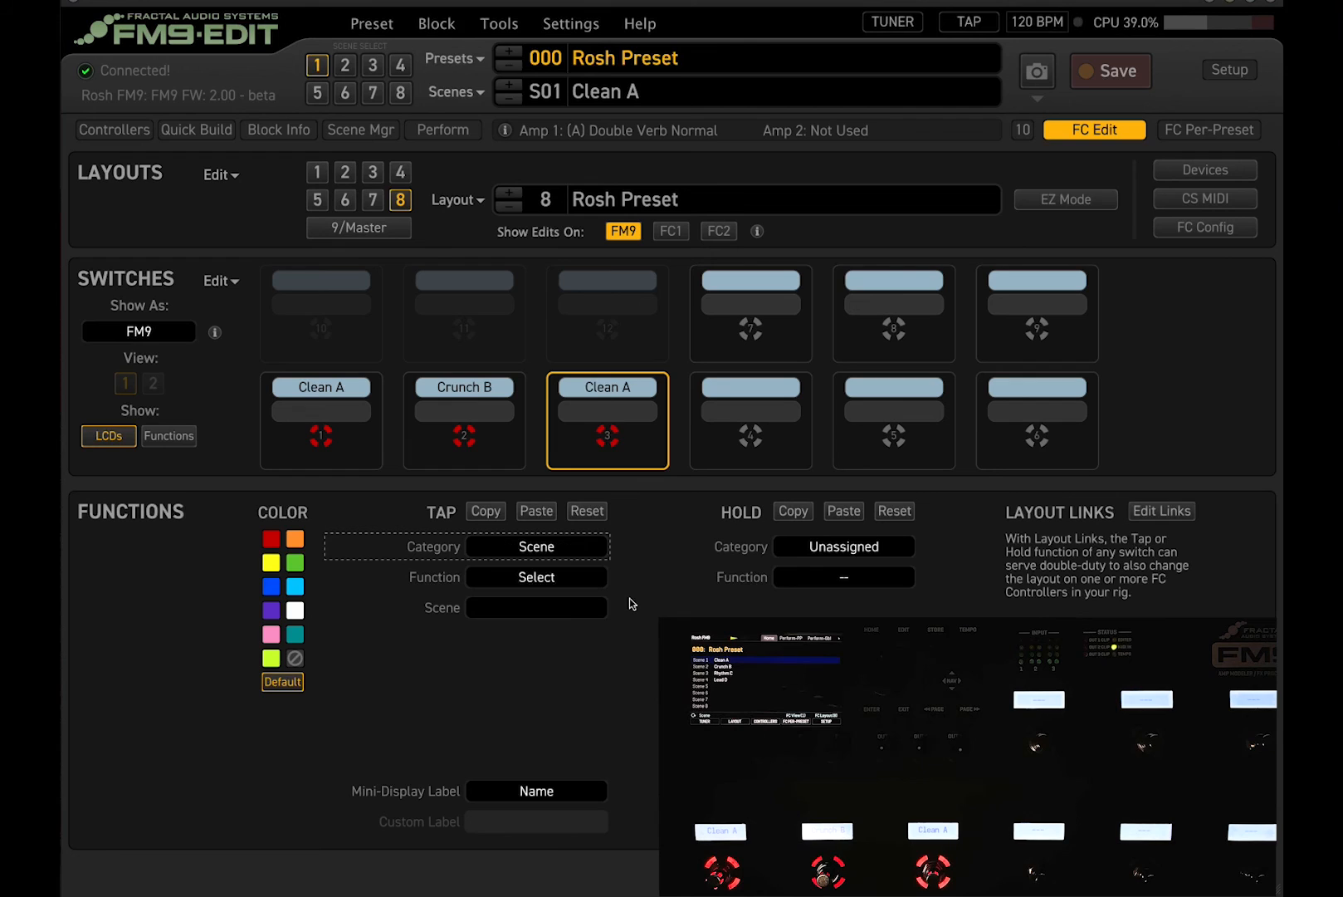
click(545, 608)
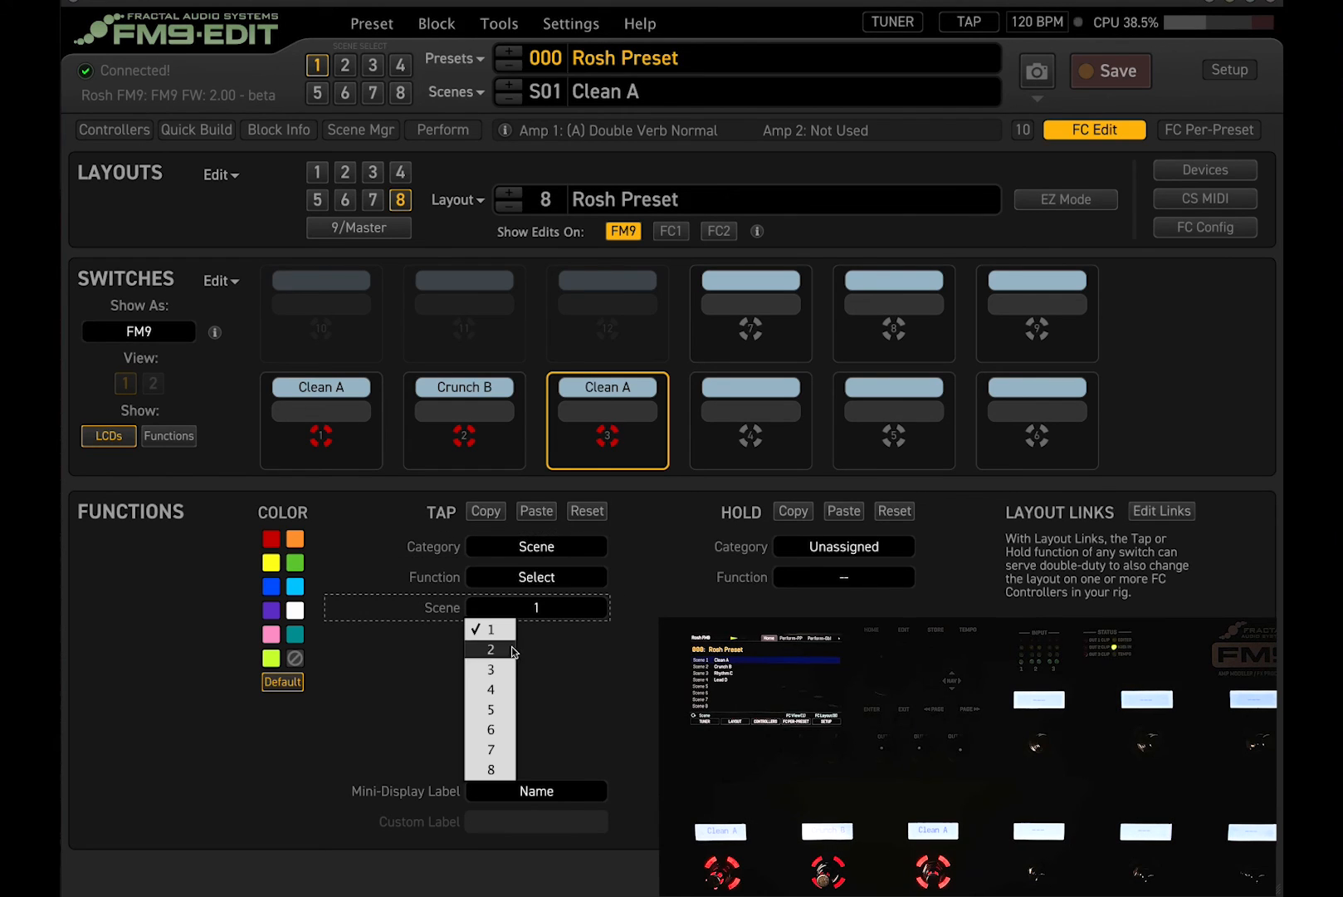
click(499, 668)
Assign footswitch 4's tap function to the Scene category, selecting scene 4.
click(758, 463)
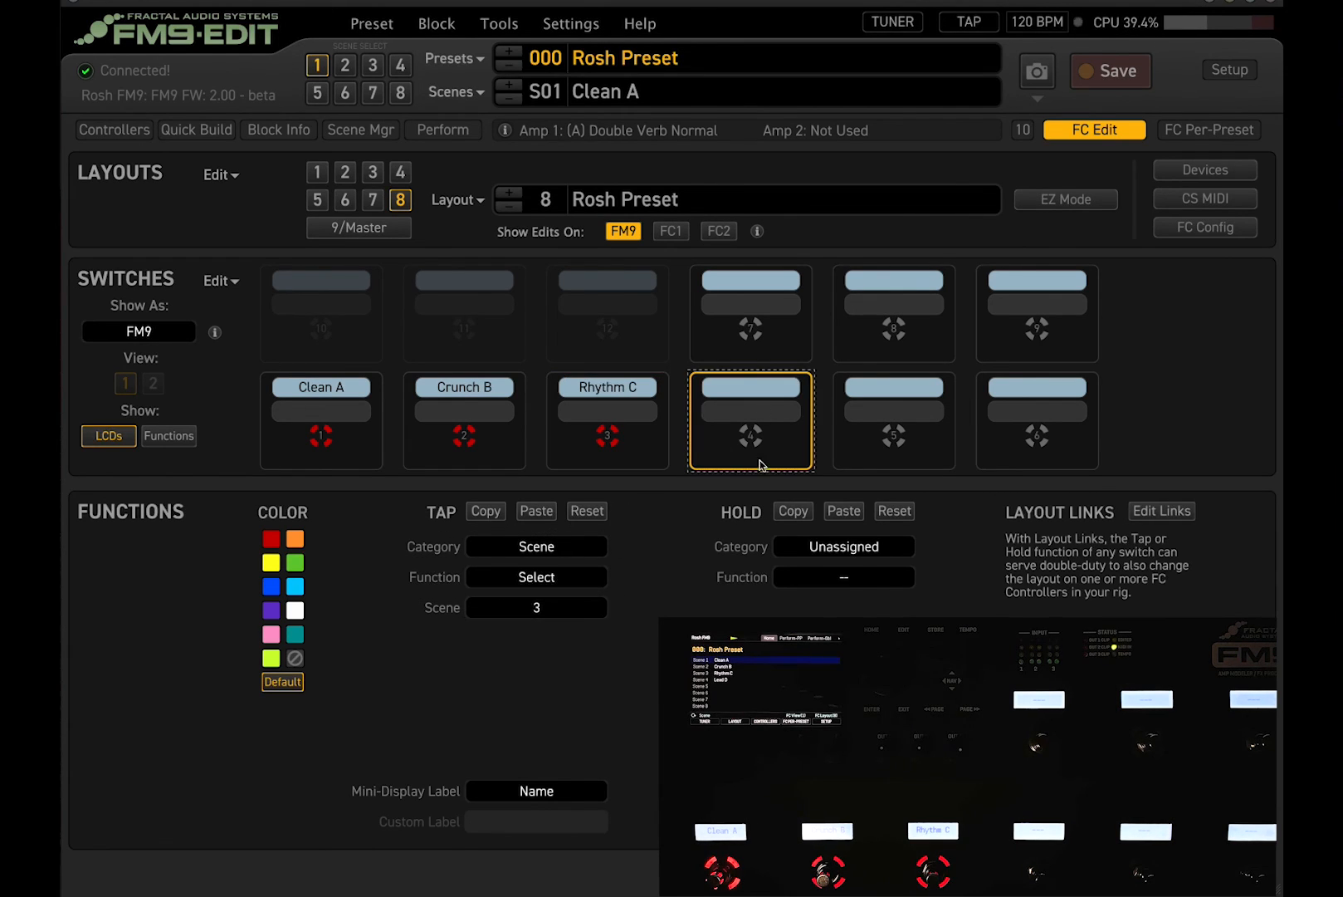
click(554, 554)
click(535, 628)
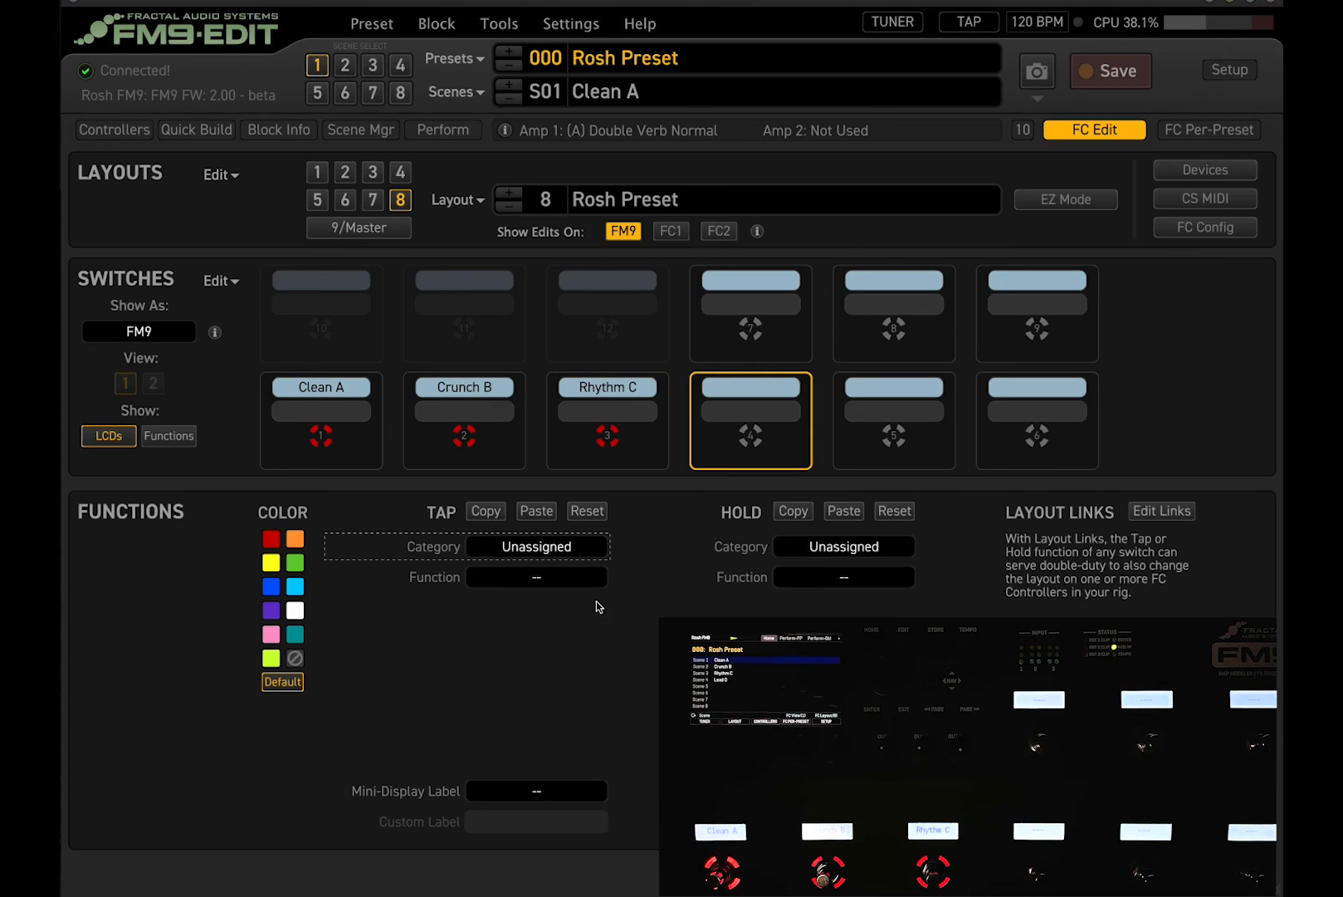
click(544, 614)
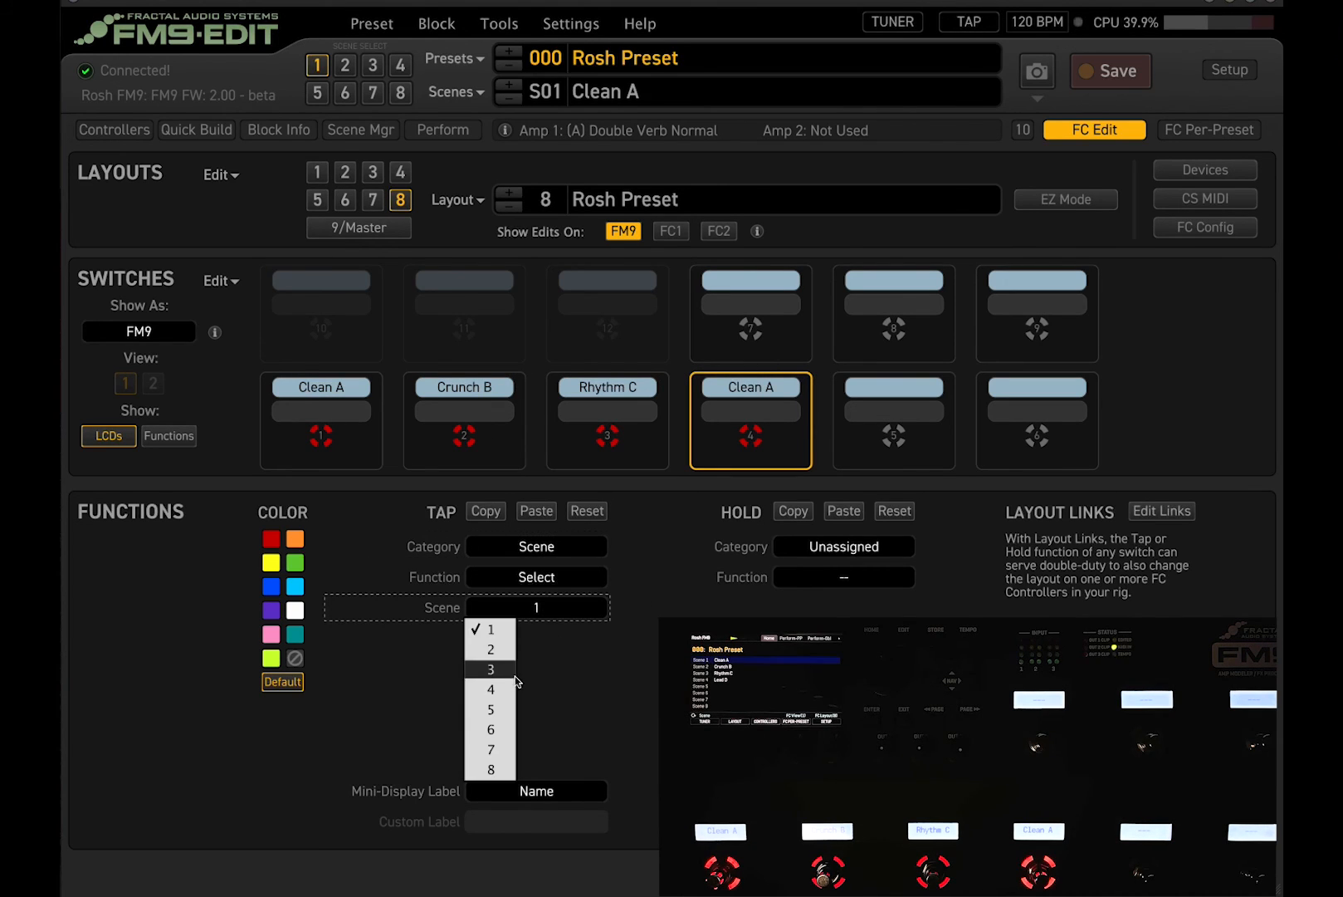
click(499, 688)
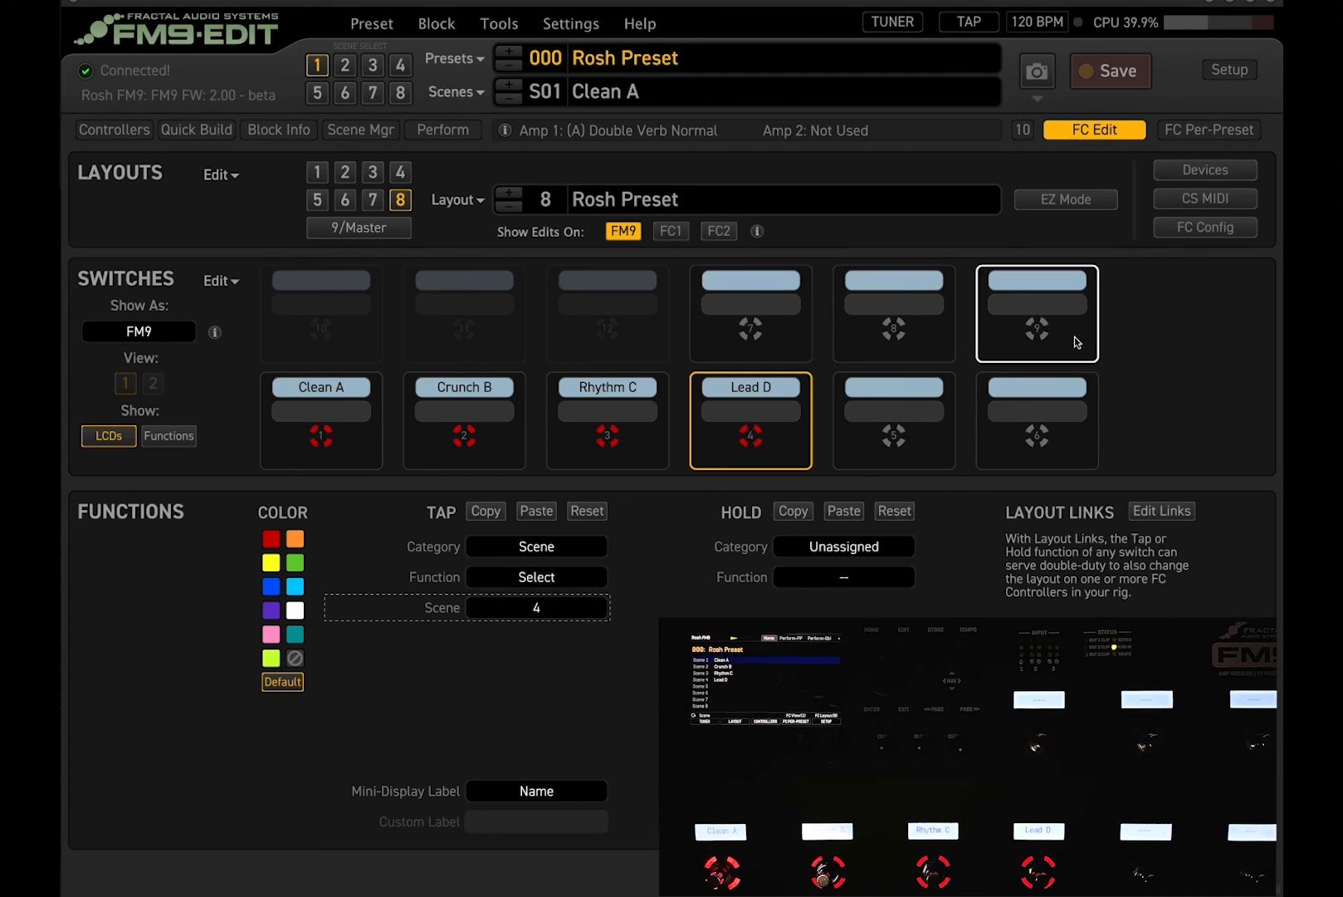
Assign footswitch 7's tap function to the Effect category, with Bypass for Drive 1.
click(753, 309)
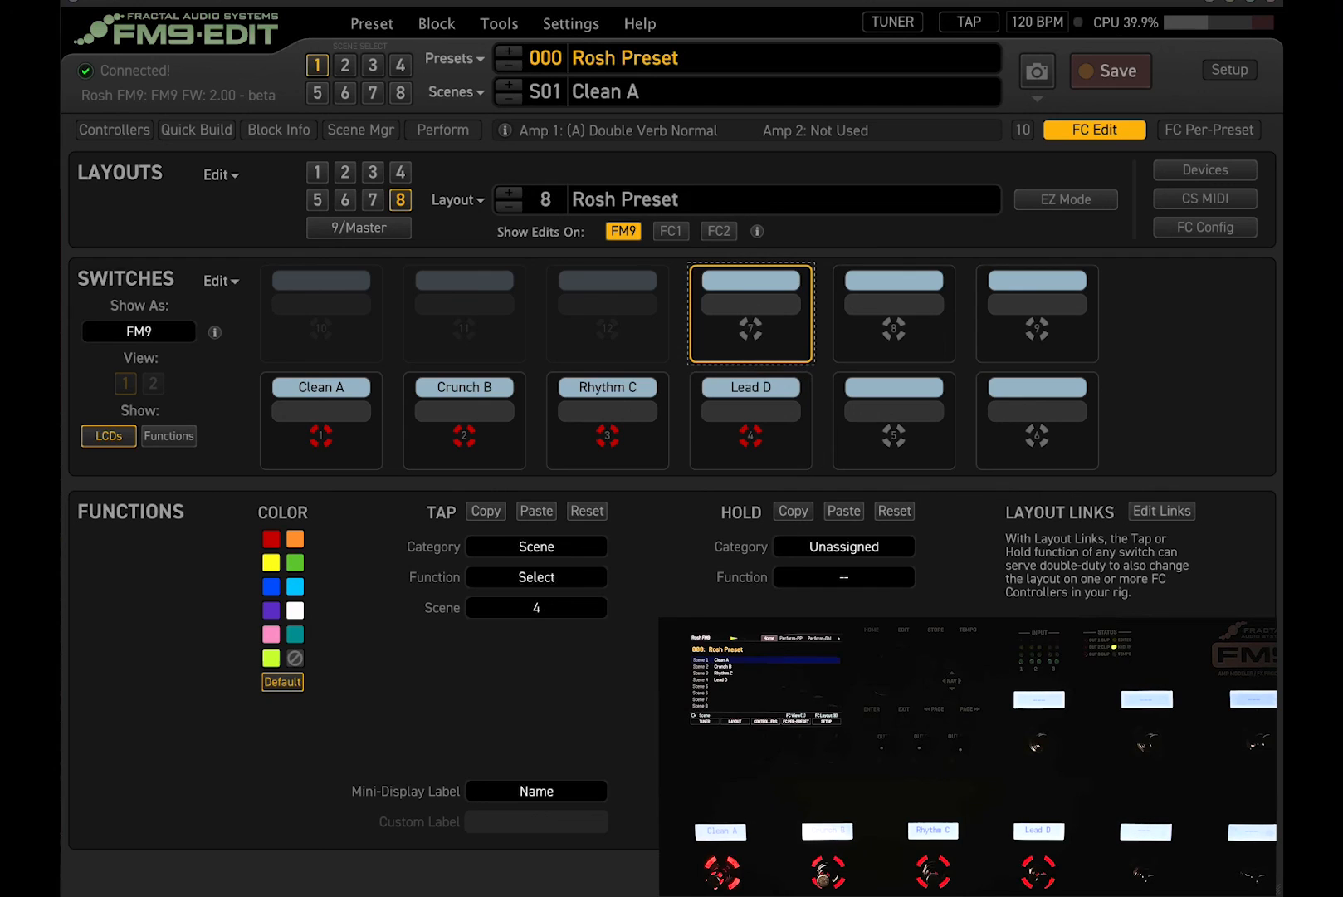
click(549, 558)
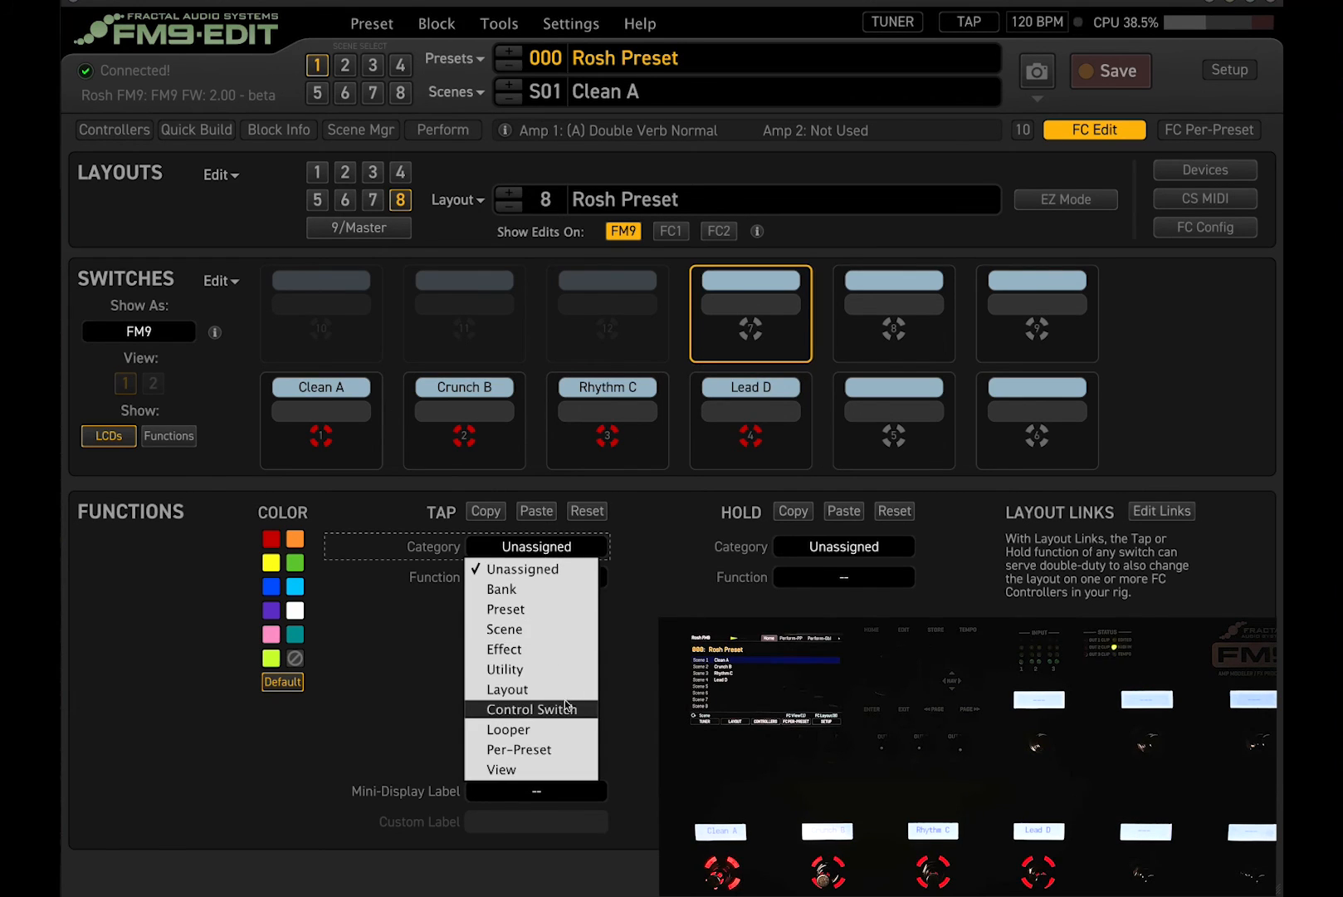
click(571, 653)
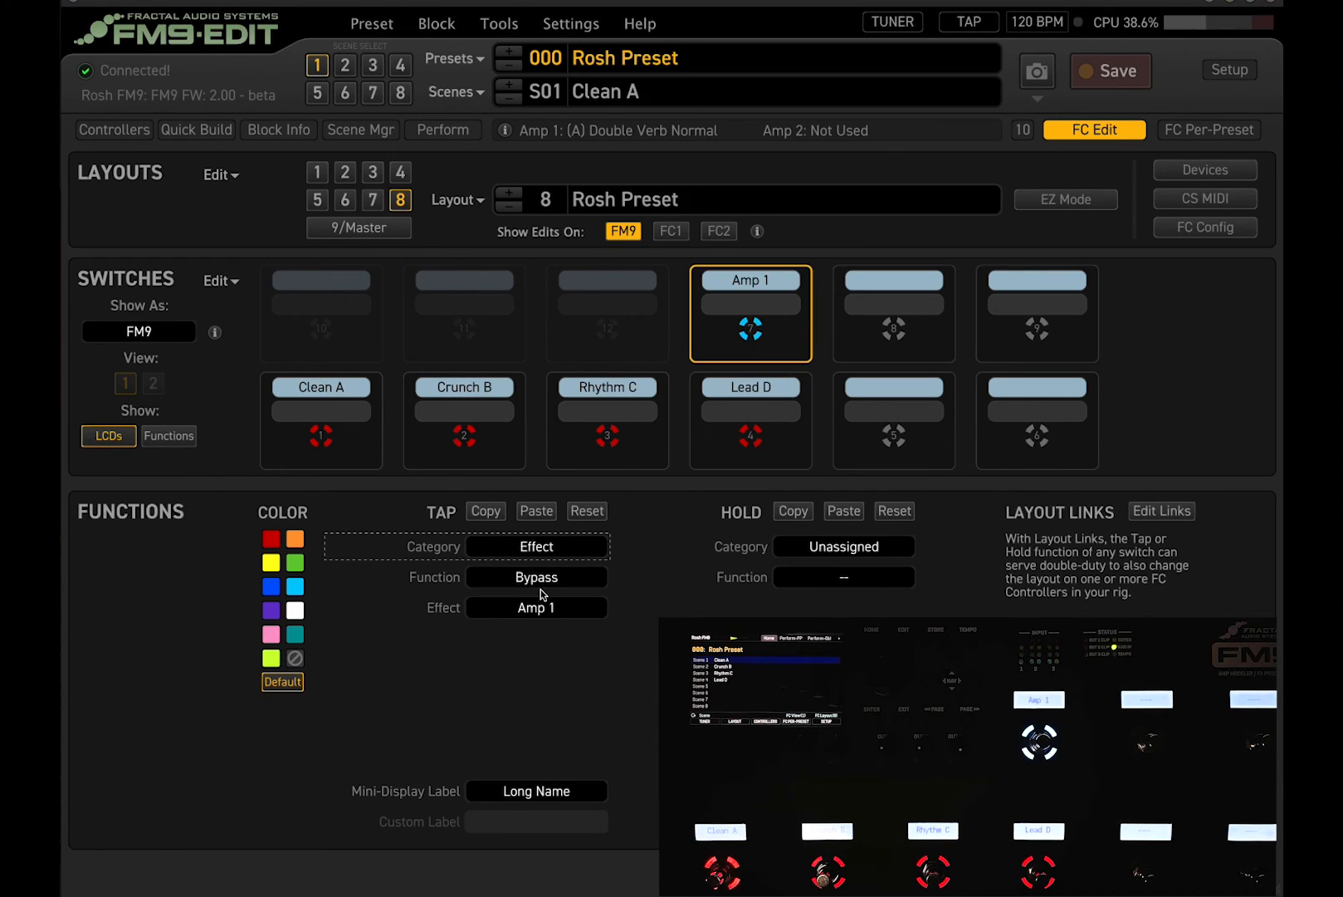
click(557, 613)
click(508, 173)
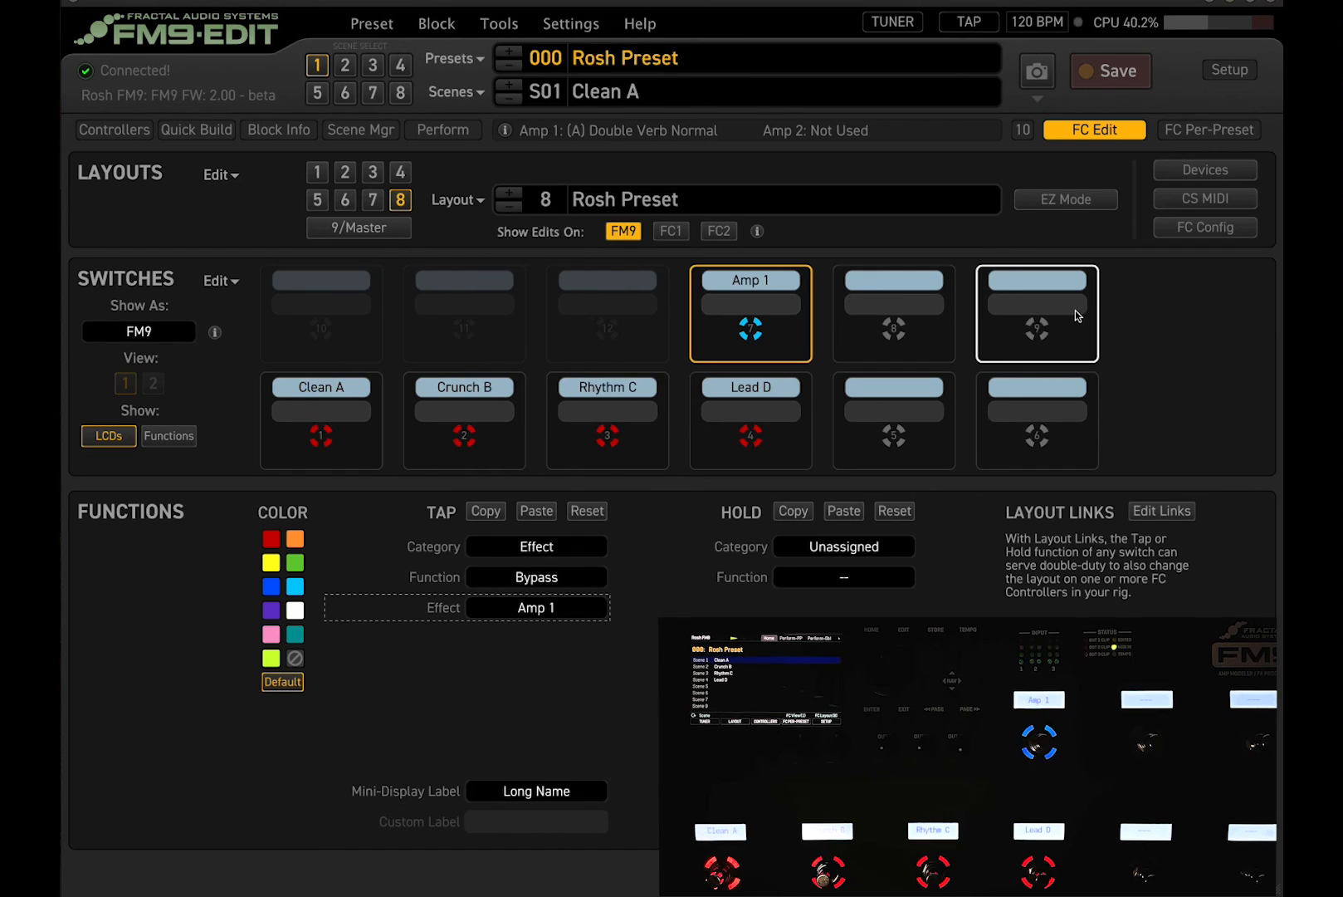
Assign footswitch 8's tap function to the Effect category, with Bypass for Phaser 1.
click(869, 313)
click(531, 562)
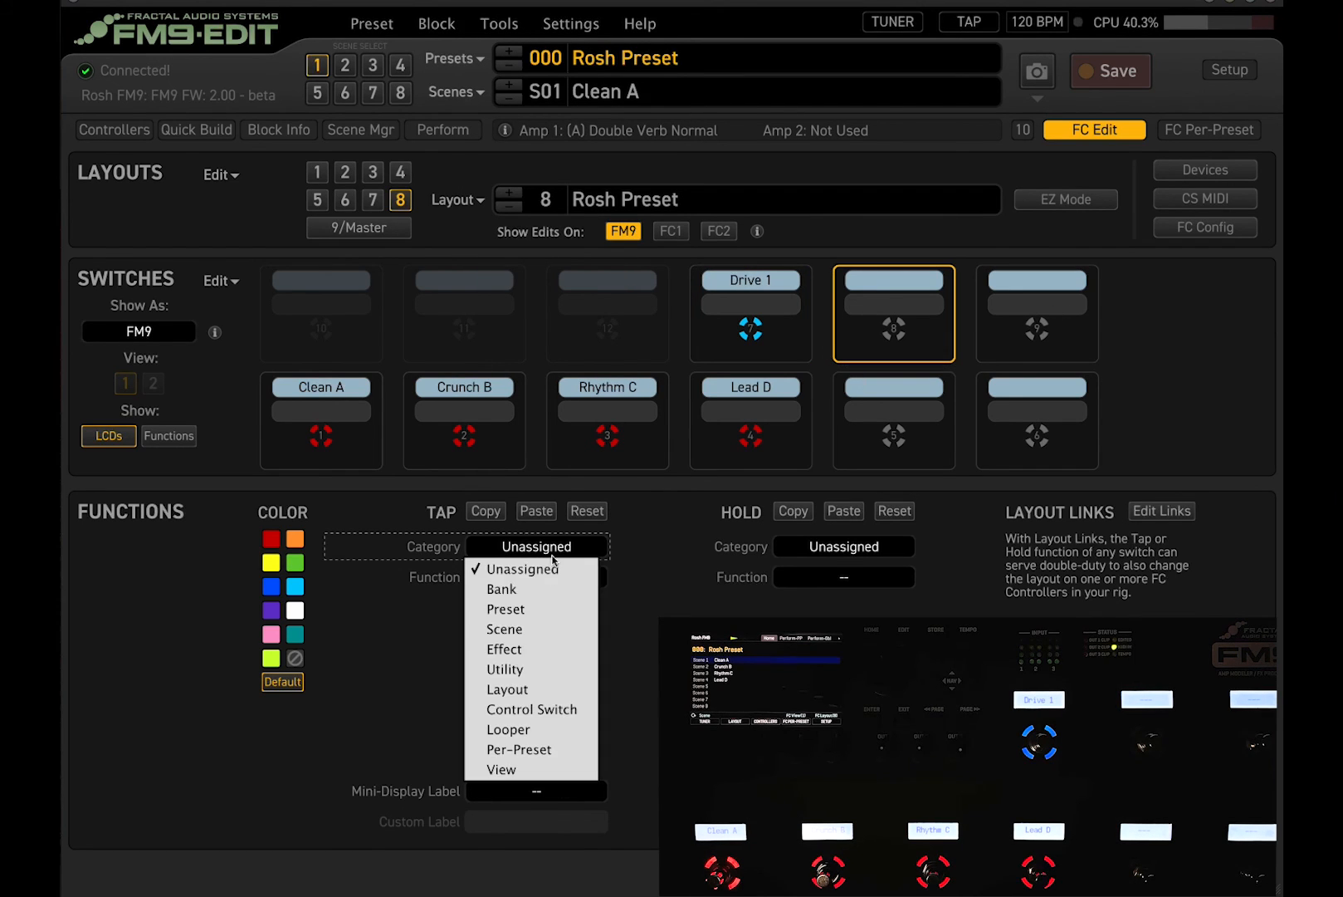
click(523, 645)
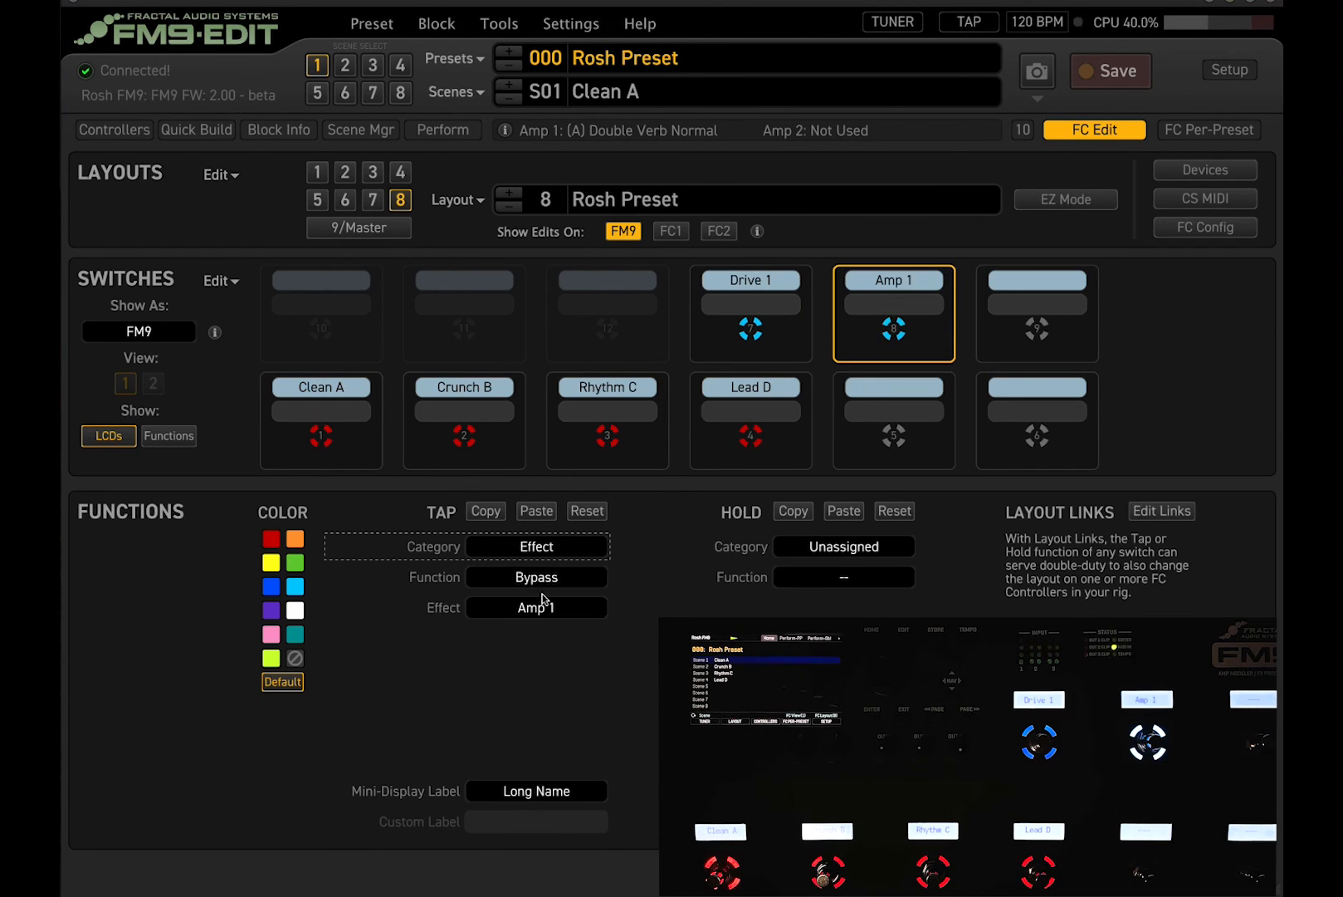
click(544, 606)
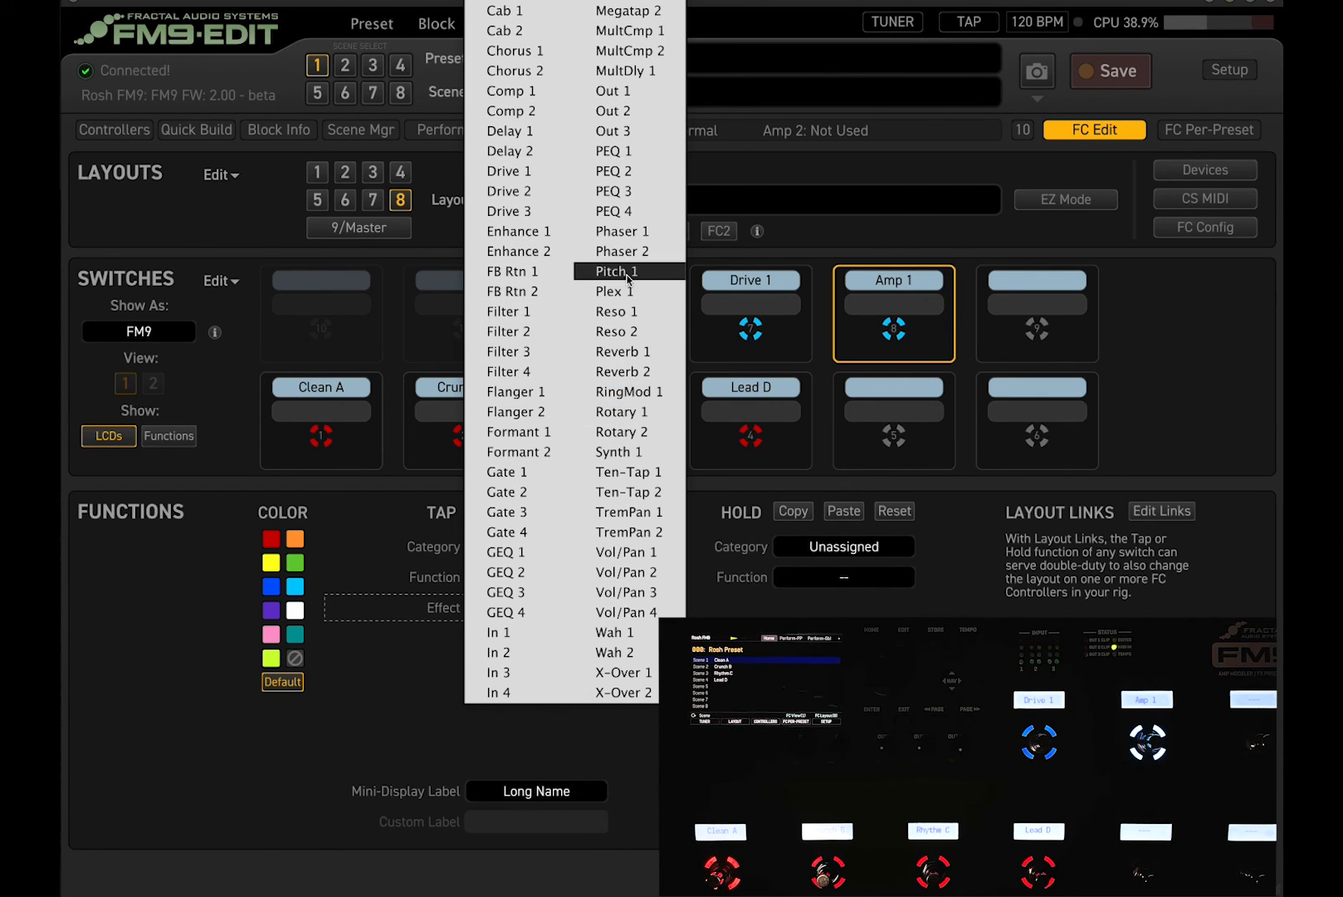
click(619, 231)
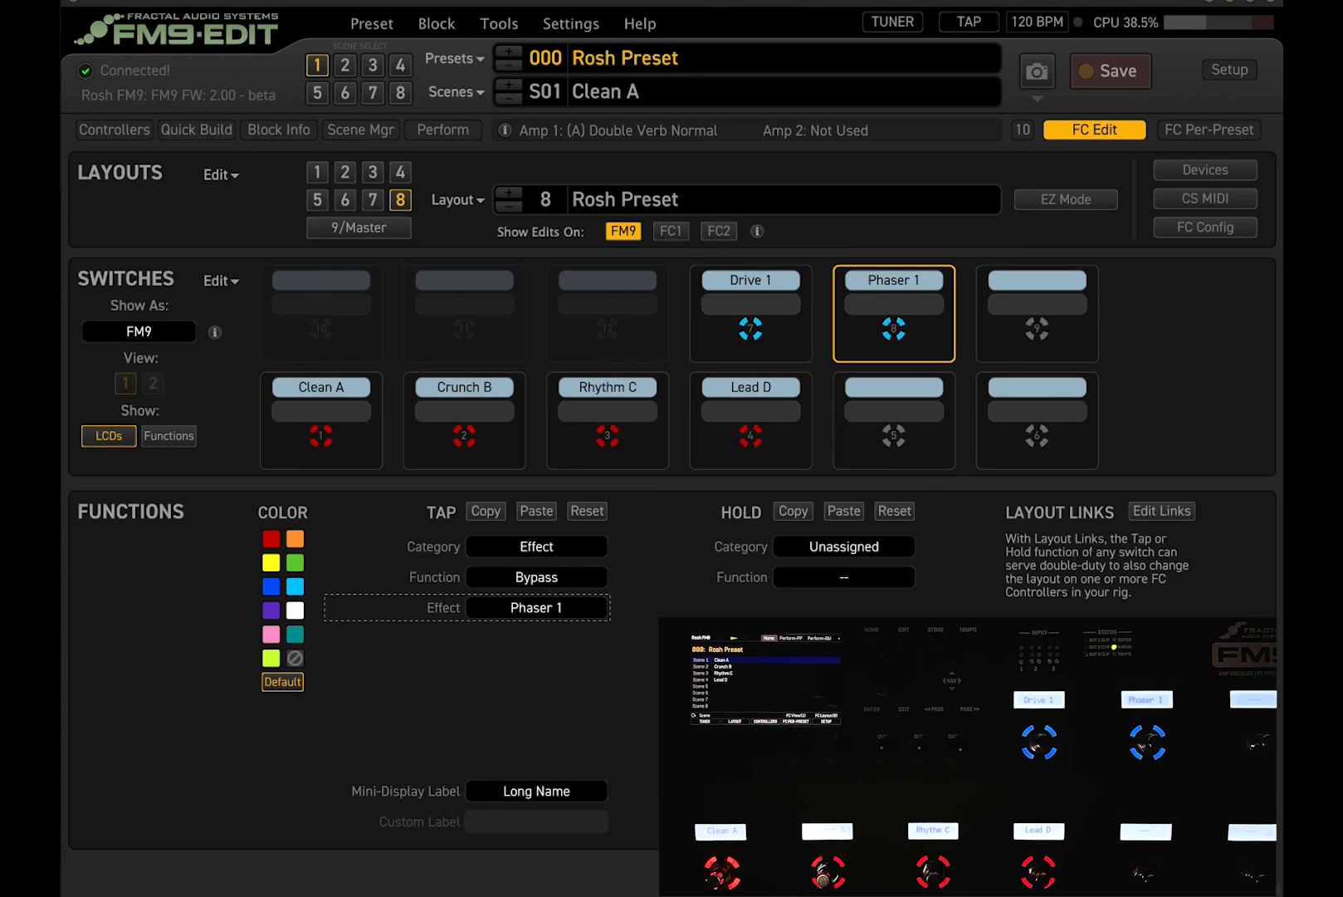
Assign footswitch 9's tap function to the Effect category, with Bypass for Delay 1.
click(1056, 335)
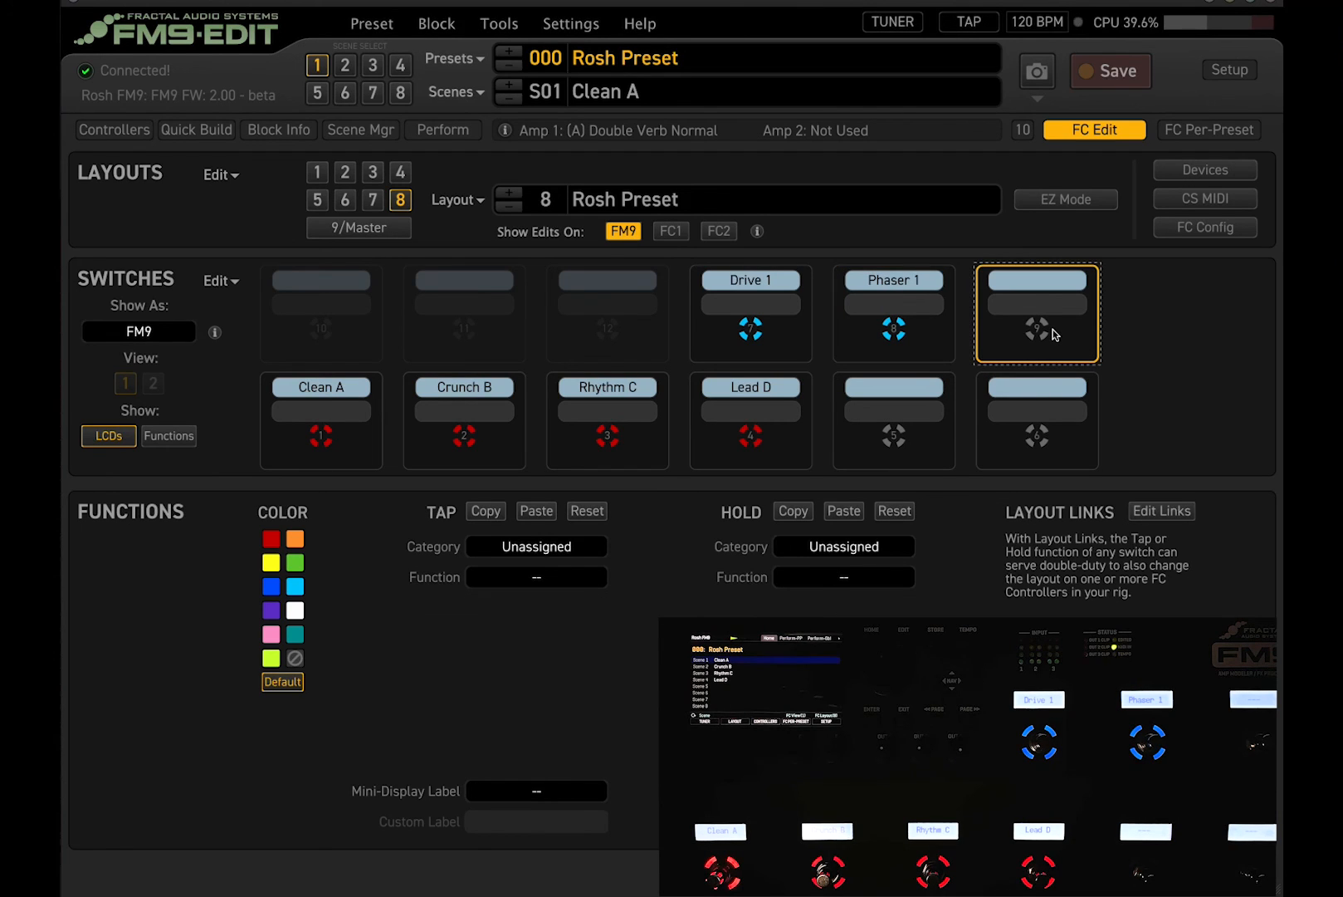
click(519, 553)
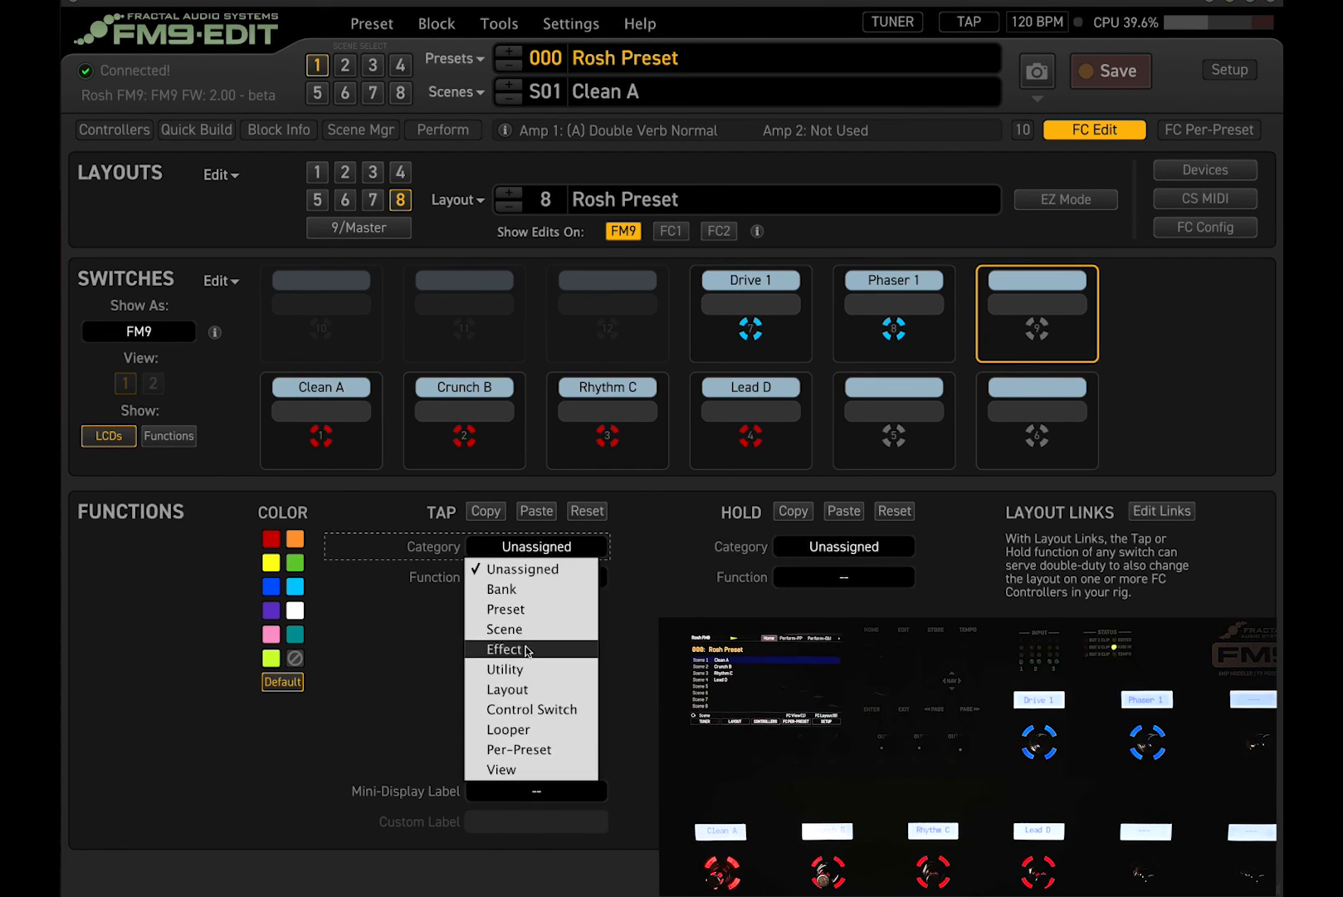
click(543, 646)
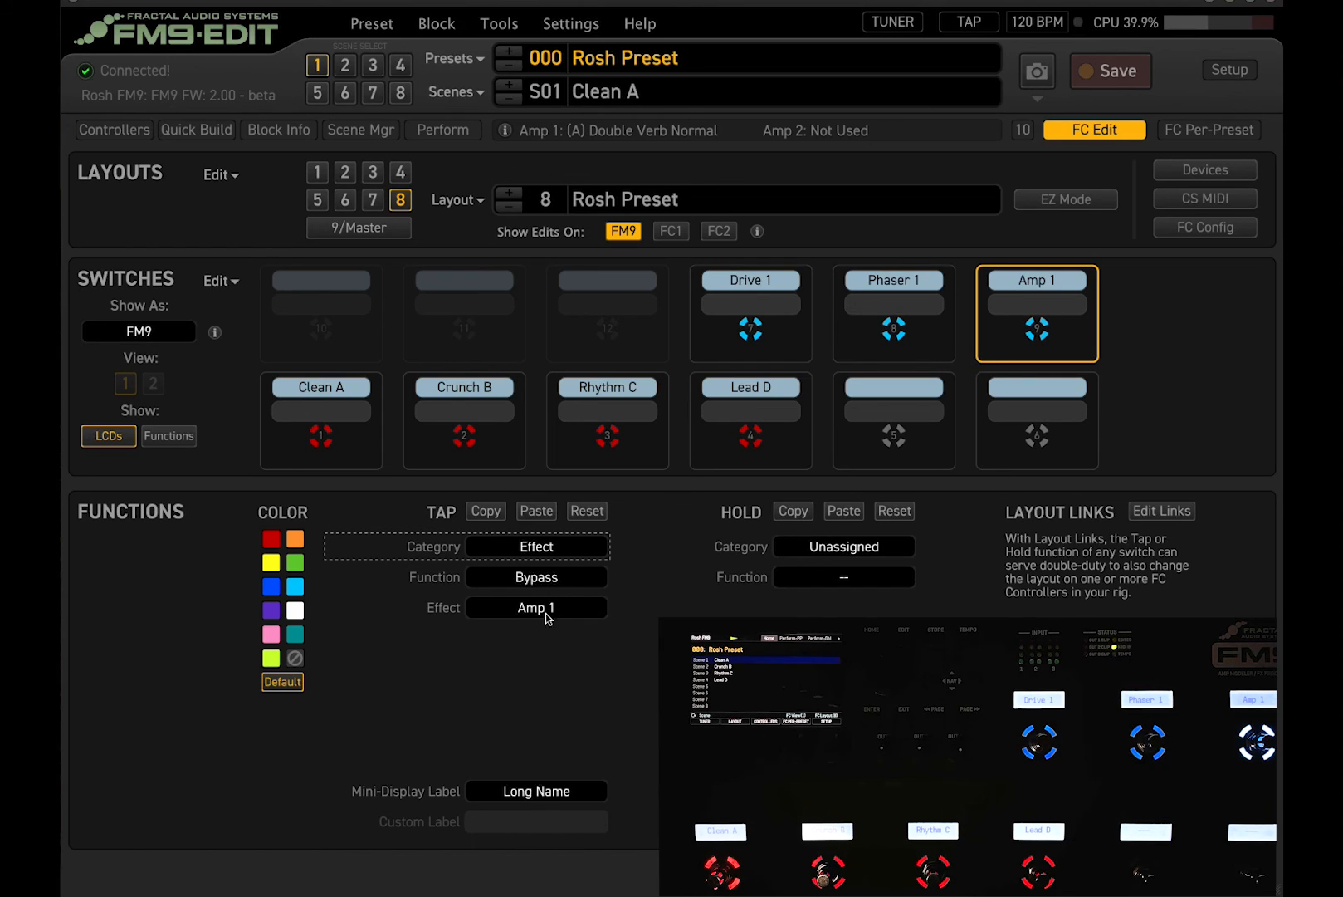
click(538, 611)
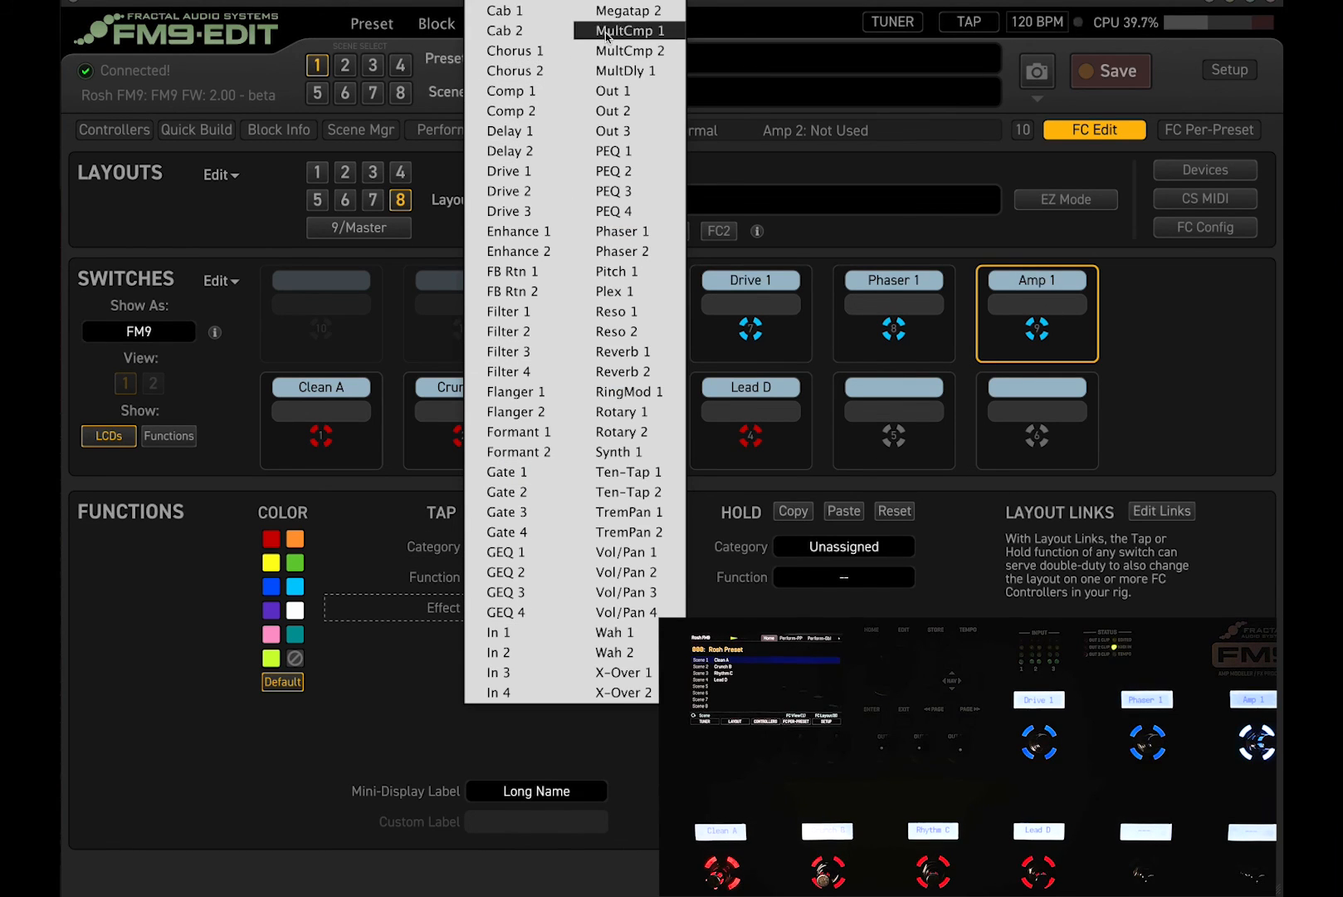
click(525, 132)
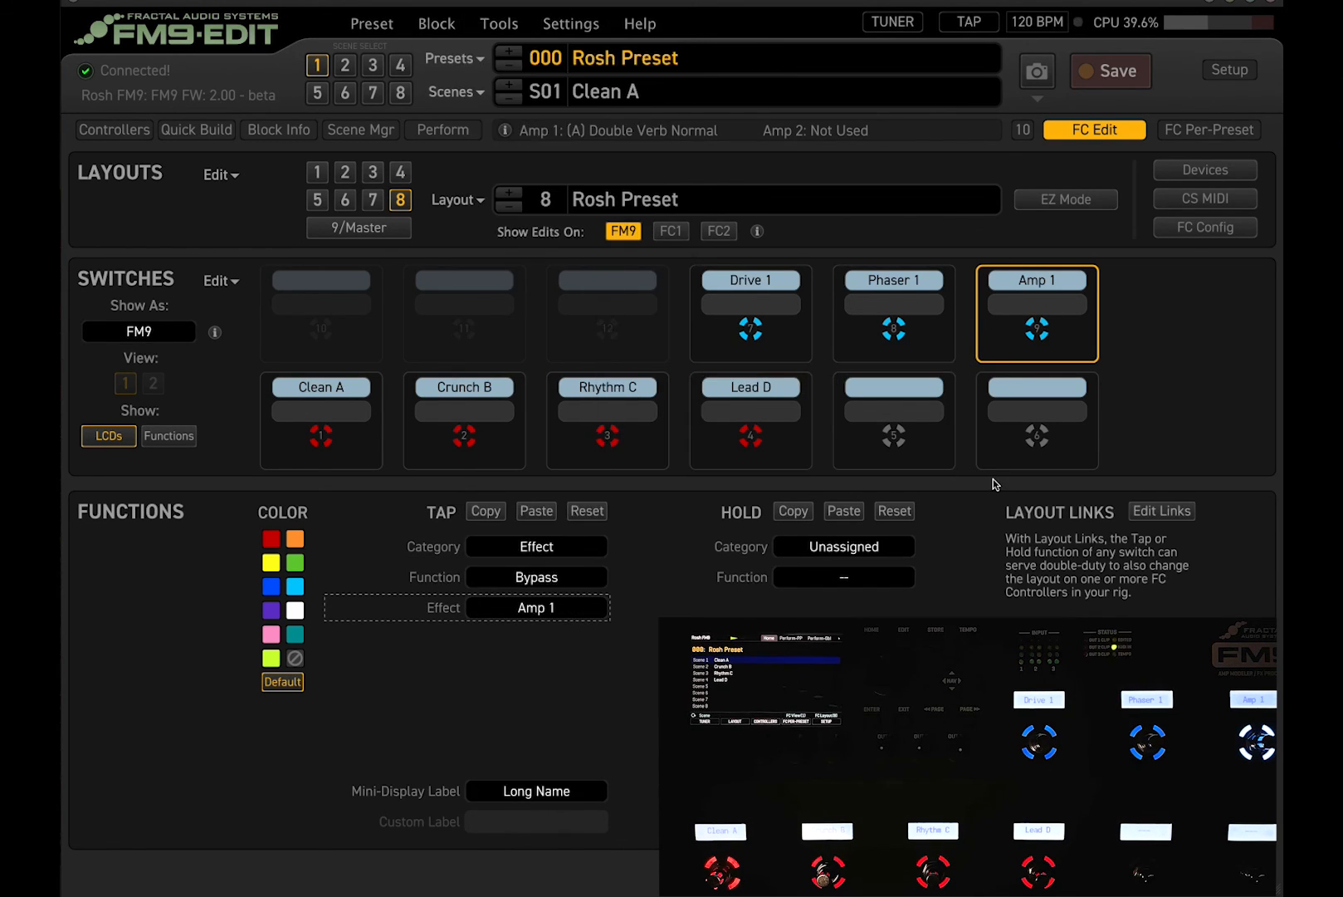
Assign footswitch 5's tap function to the Effect category, with Bypass for Reverb 1.
click(902, 431)
click(555, 548)
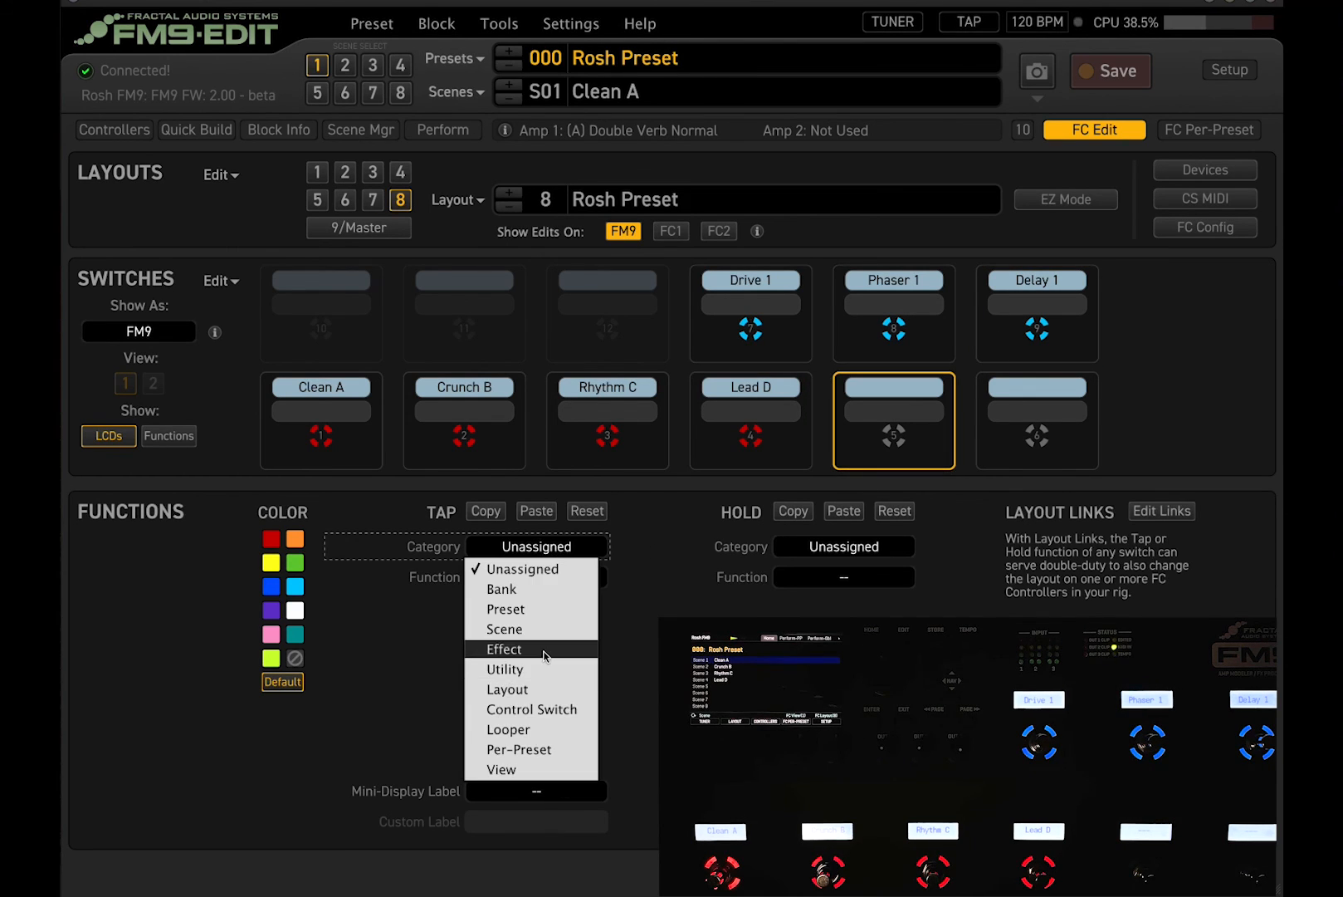
click(544, 648)
click(547, 609)
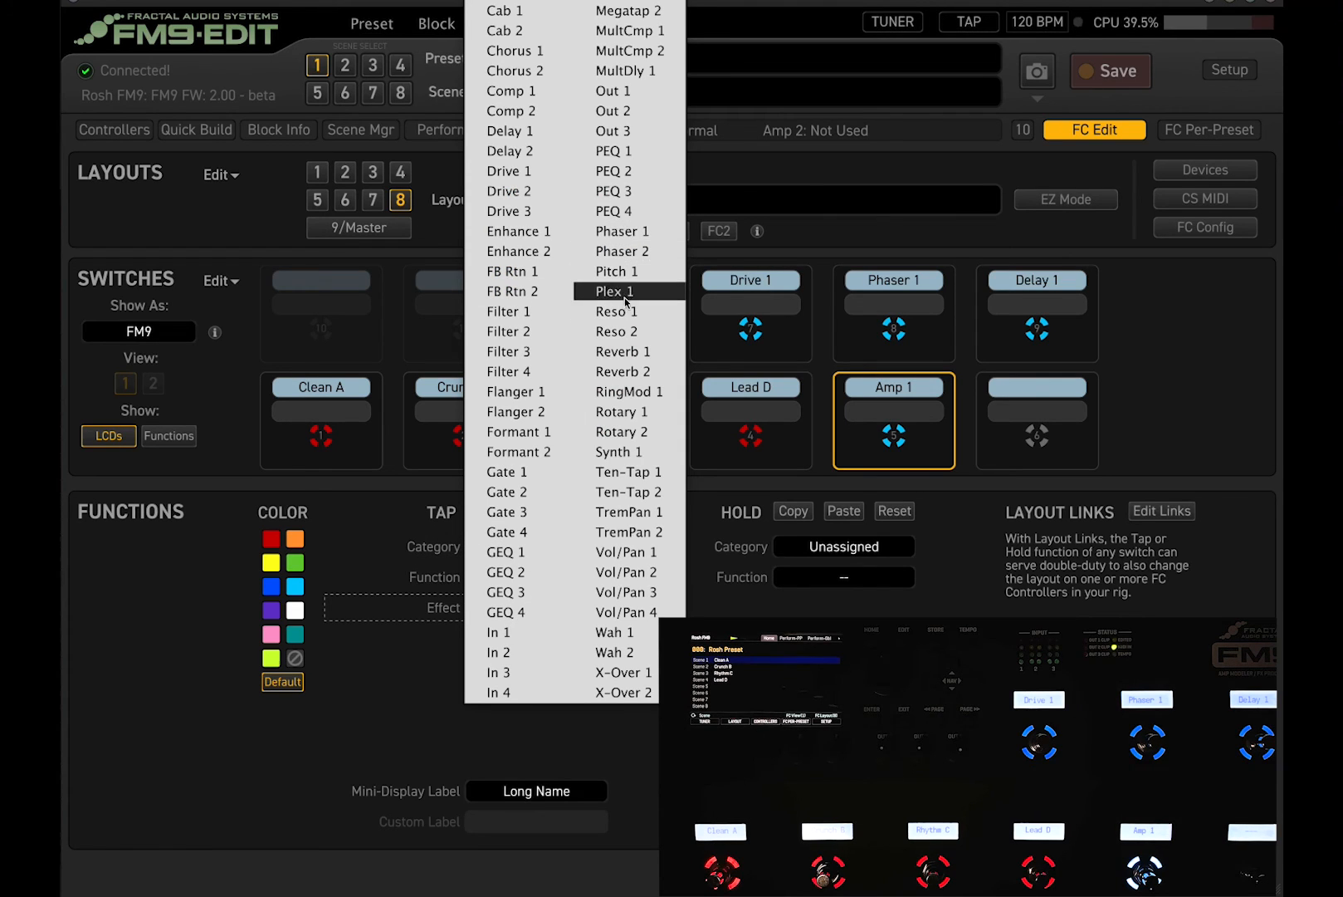
click(635, 352)
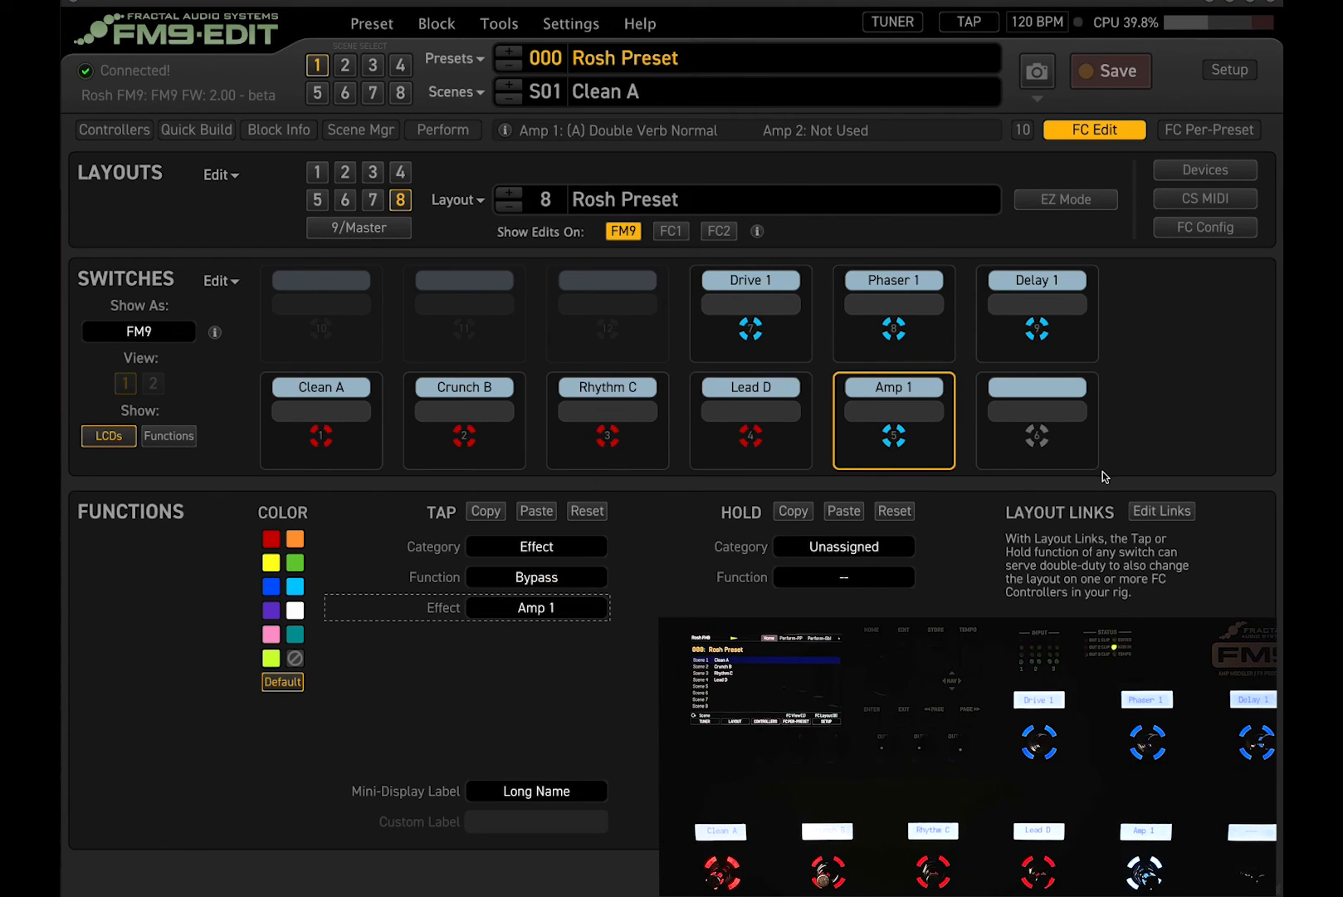
Assign footswitch 6's tap function to the Utility category, with Tuner as the function.
click(1064, 445)
click(521, 551)
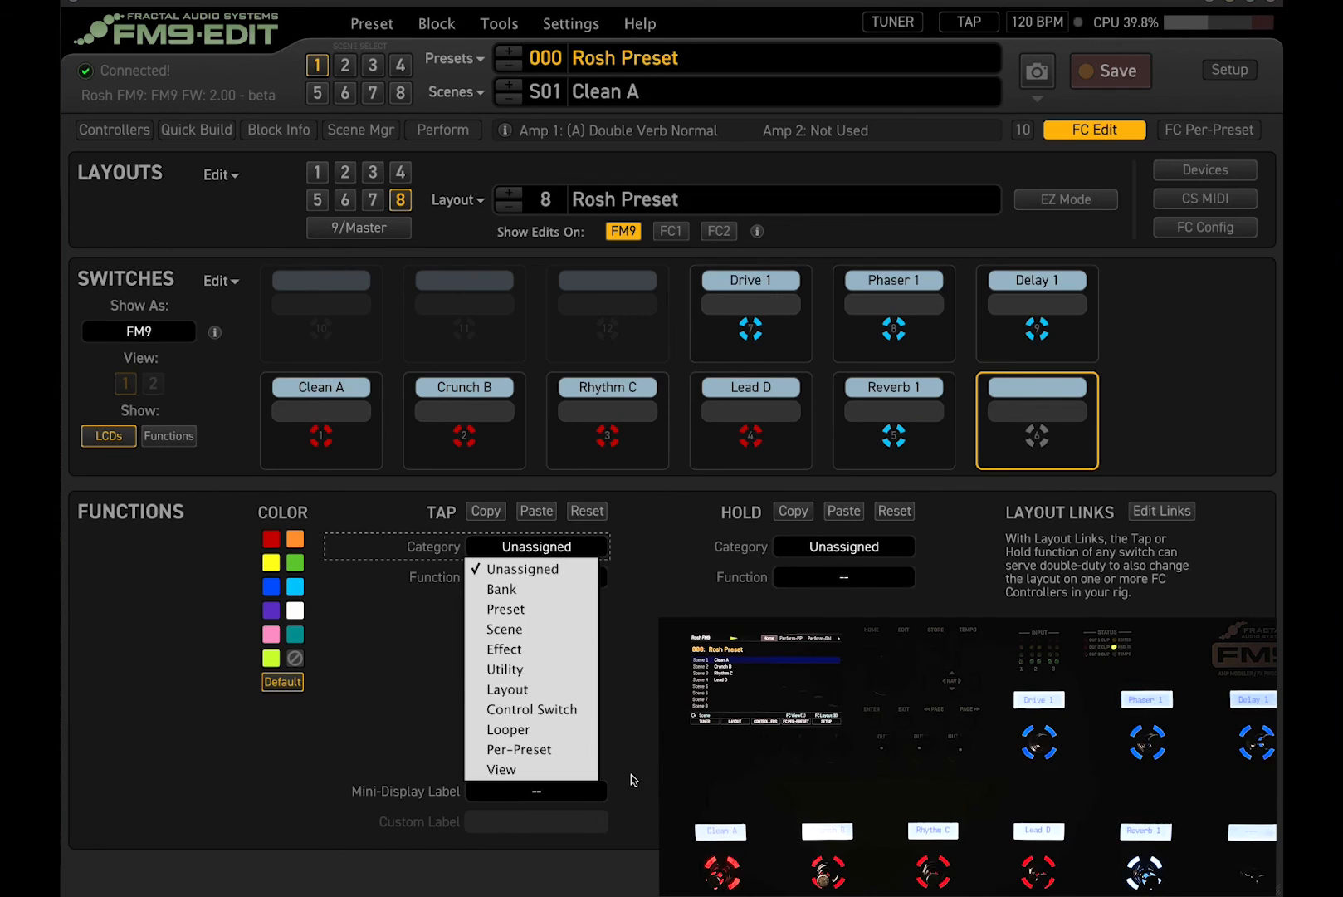
click(514, 669)
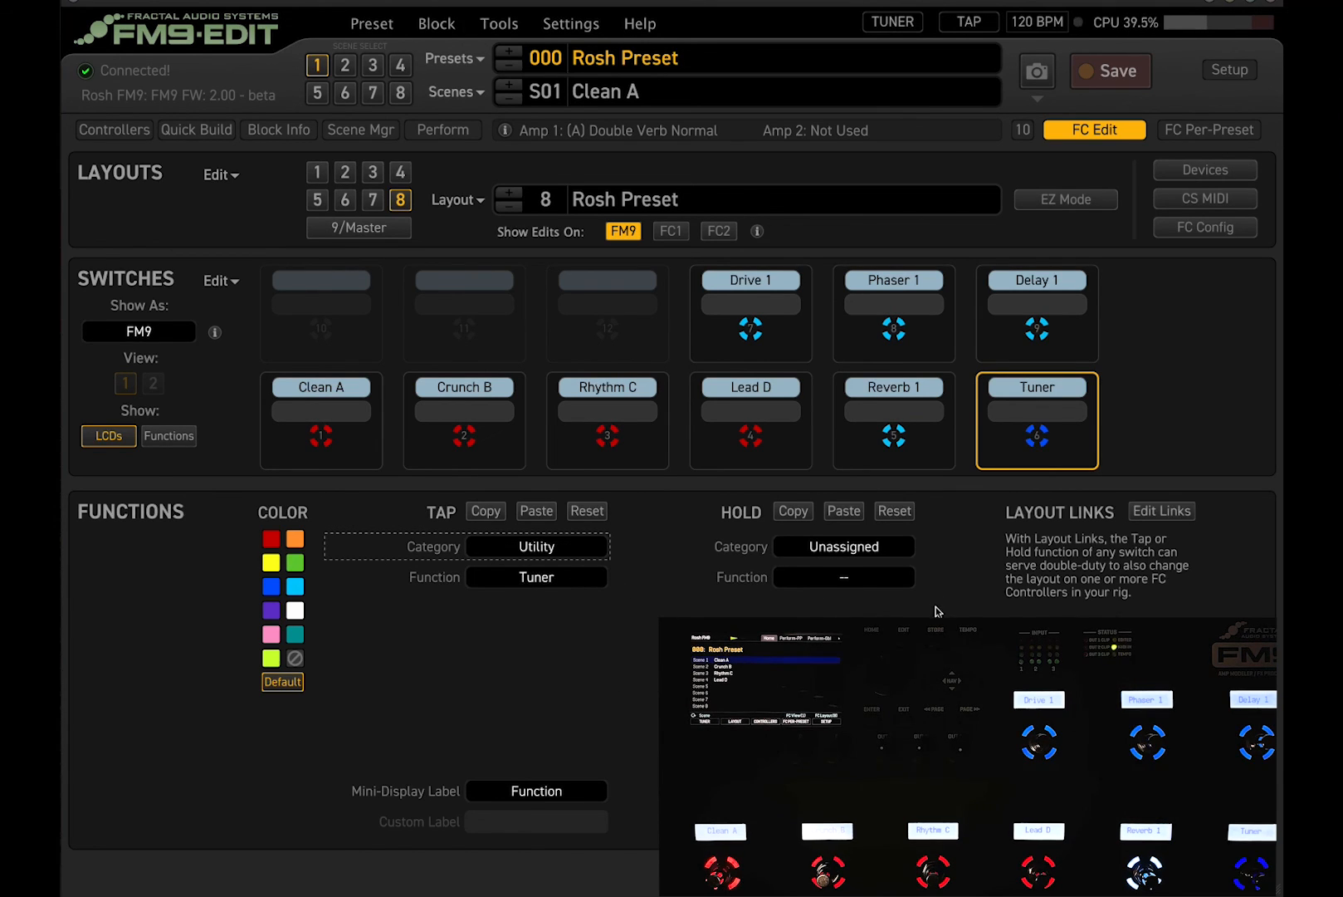
Compare the preset's block grid, including the Drive and Phaser blocks, with the switch assignments in footswitch layout 8.
click(1062, 133)
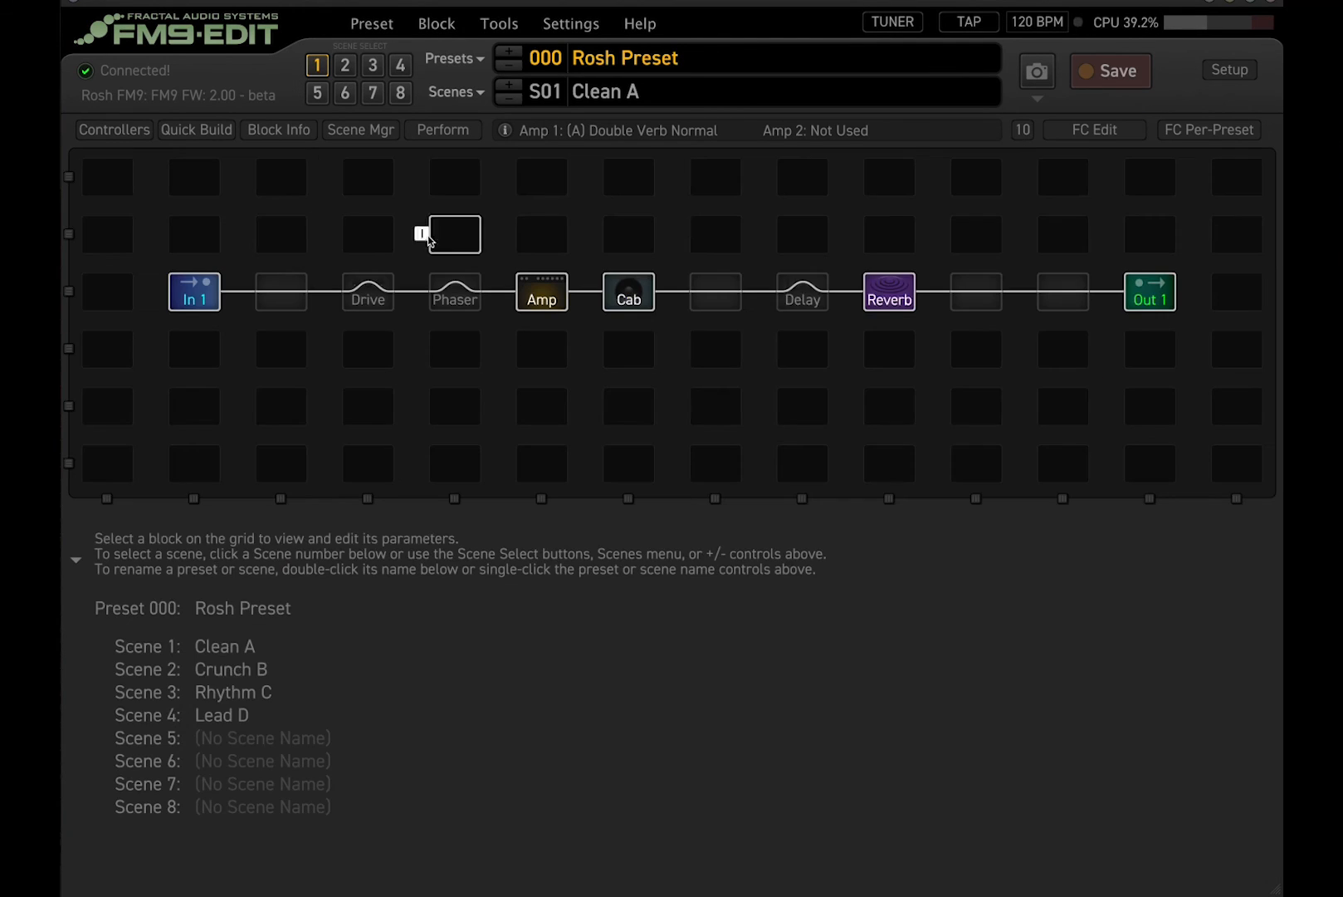
click(1101, 135)
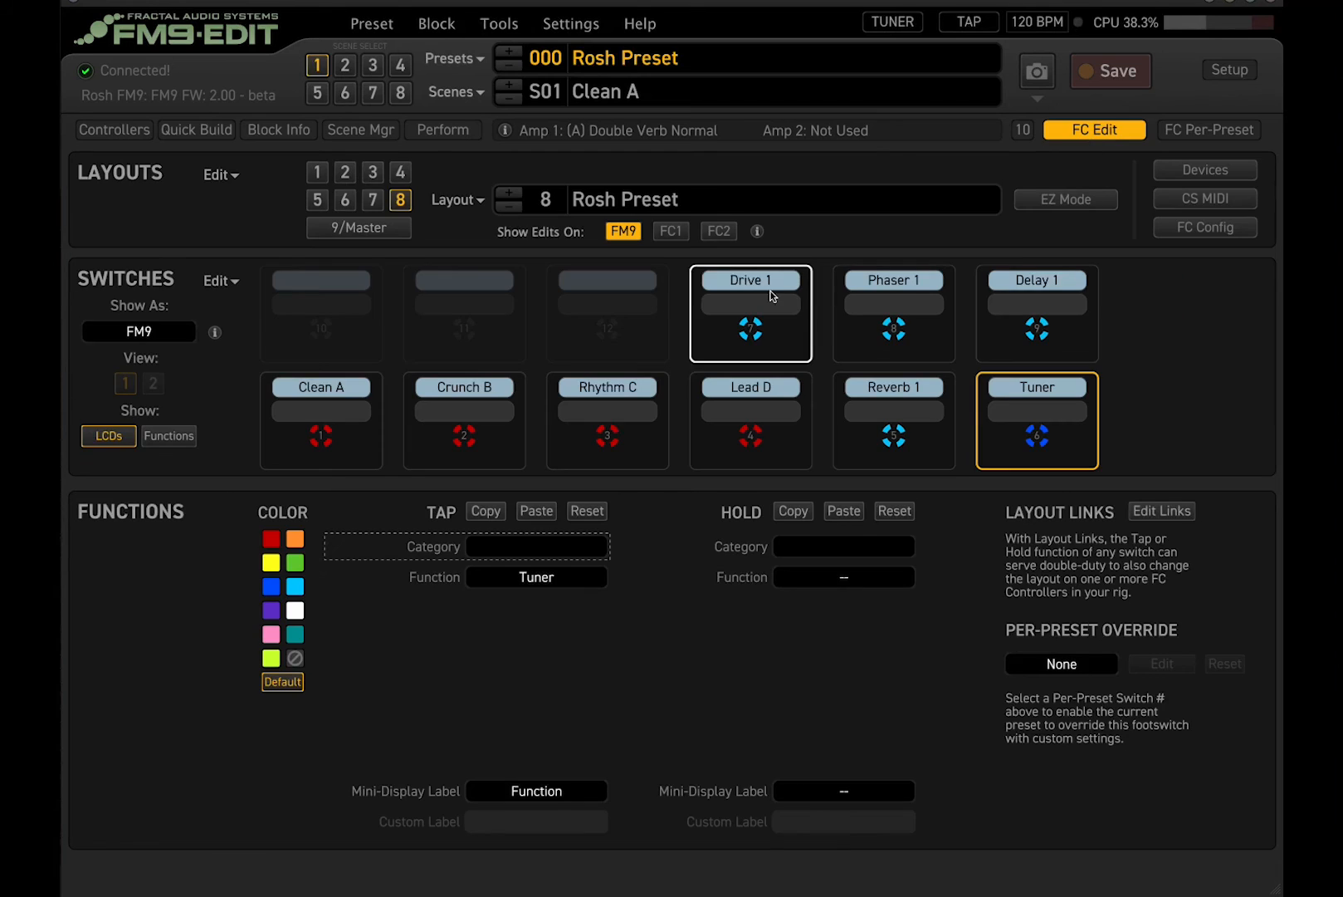
click(1095, 130)
click(368, 291)
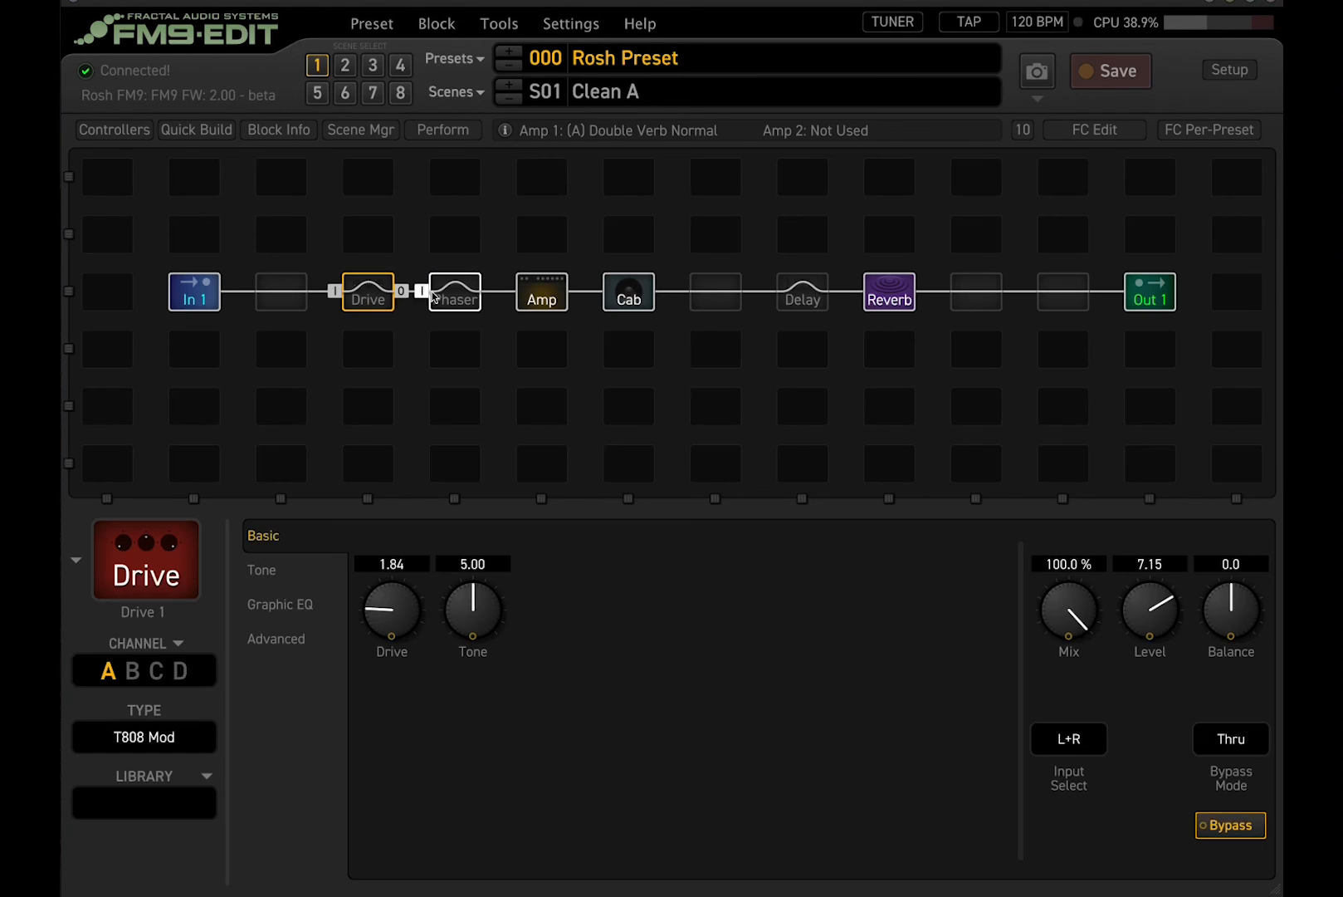
click(454, 292)
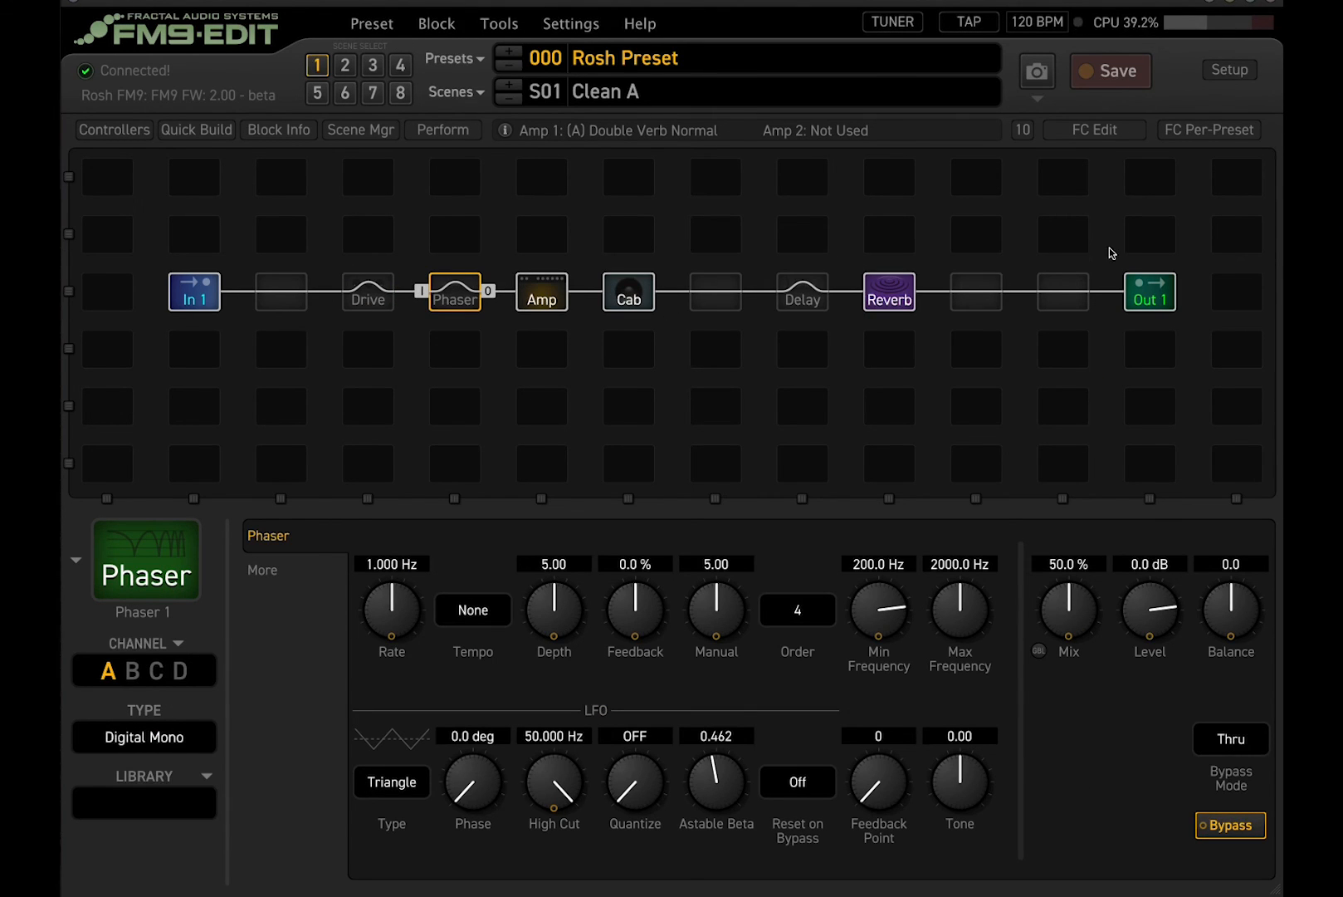
click(1094, 129)
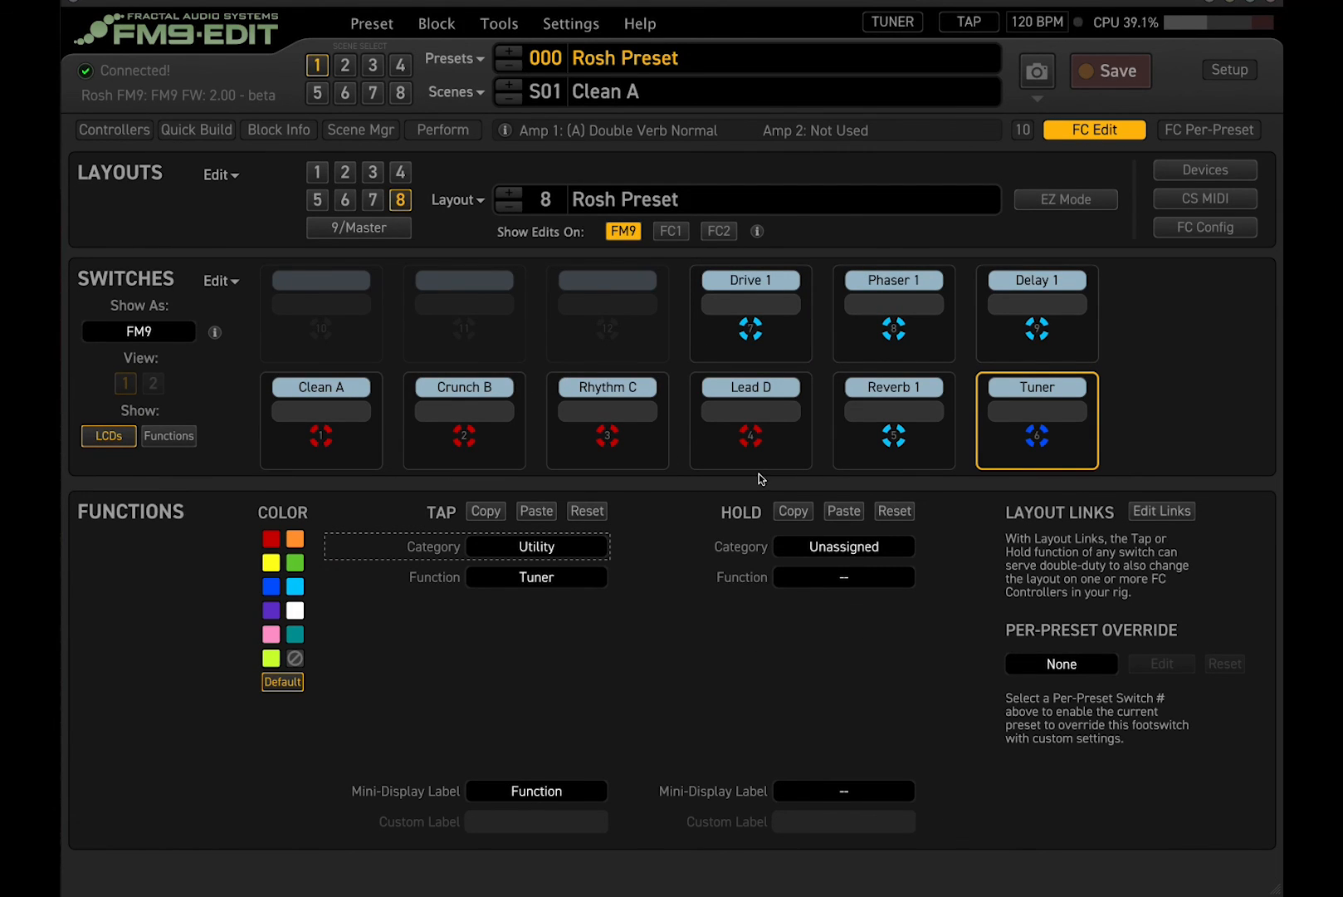
click(1083, 134)
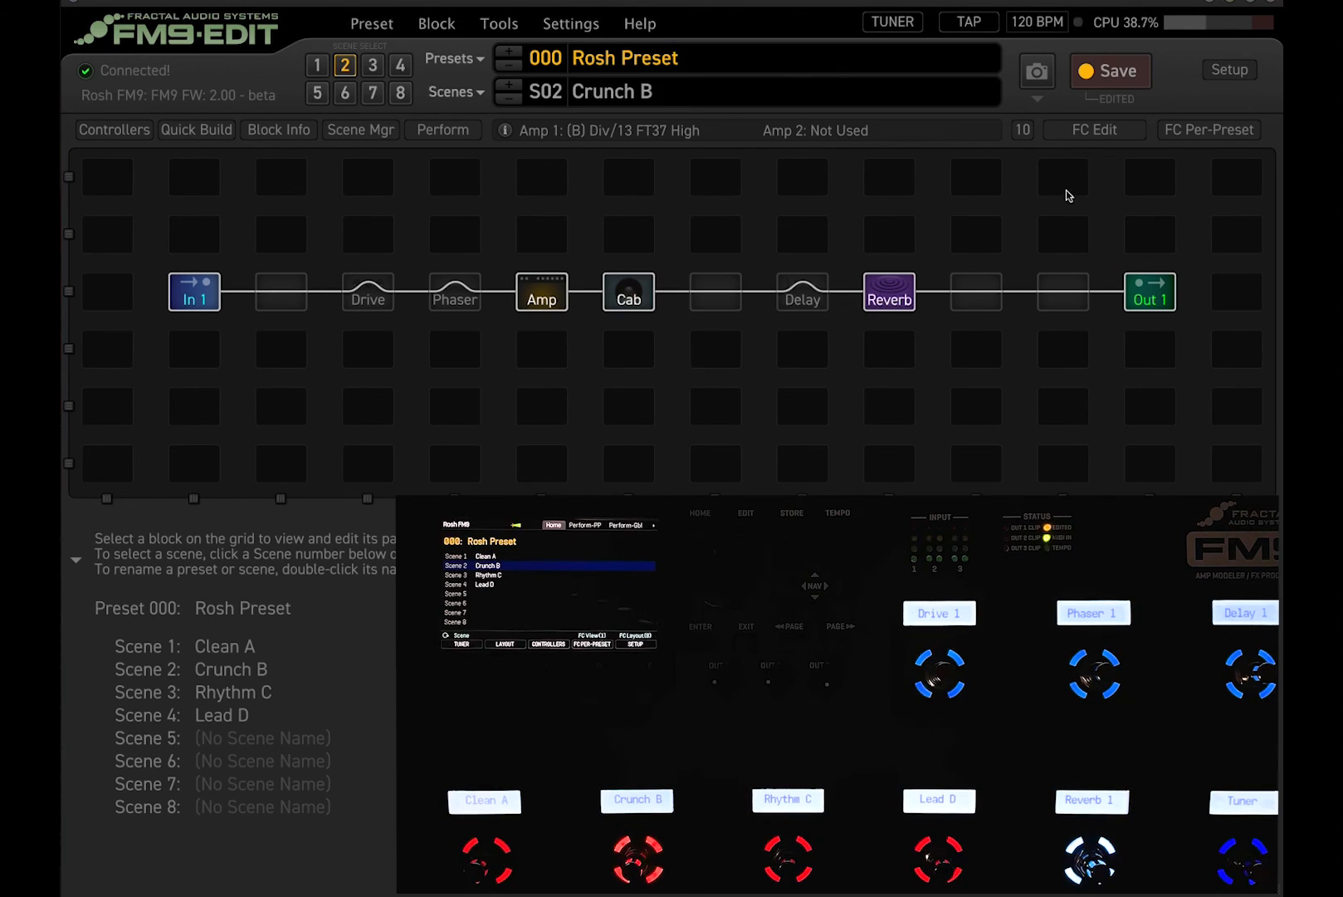
click(1098, 133)
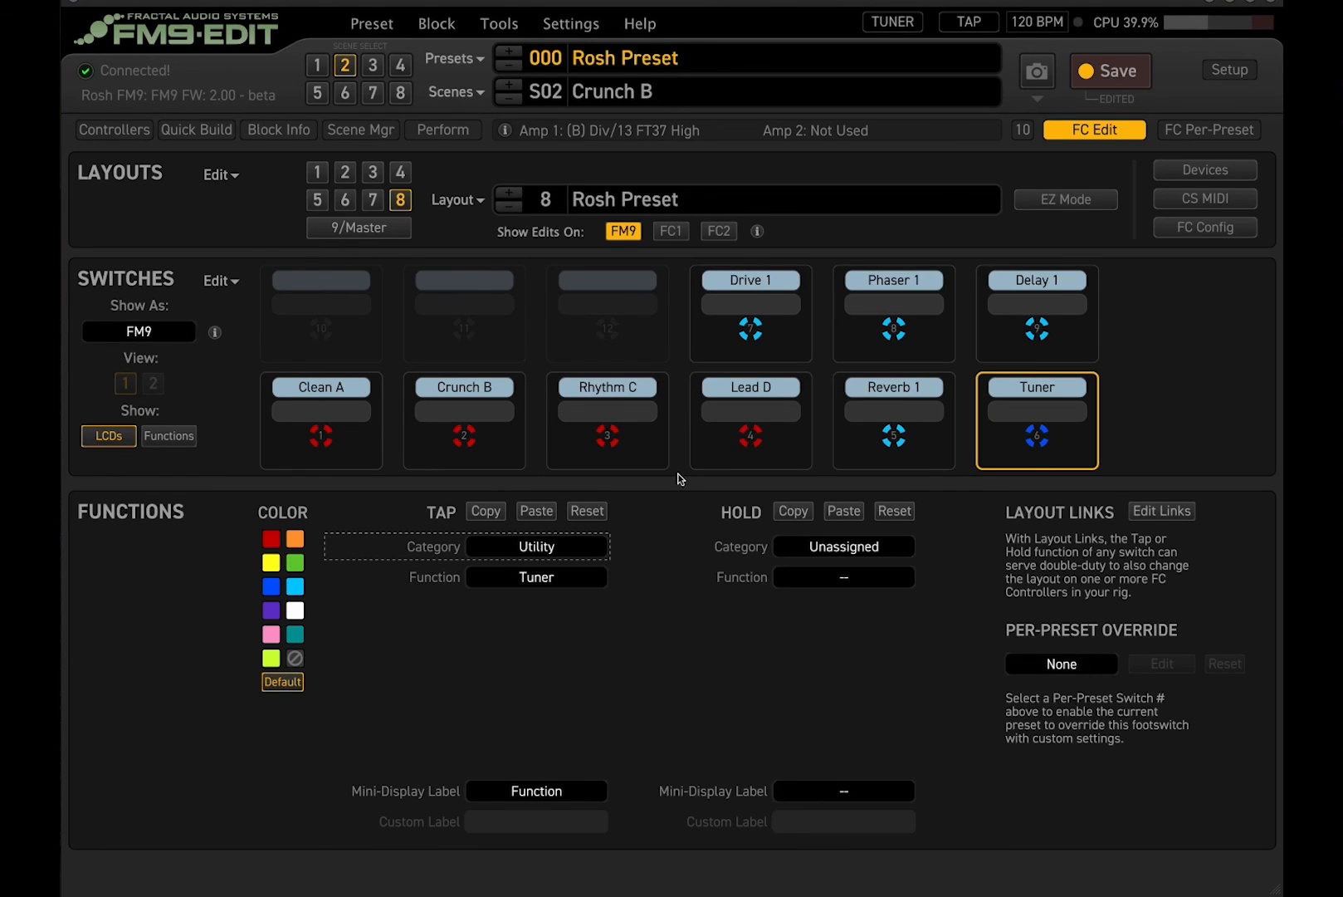
Raise the Amp block's level in scene 4, Lead D, to -9.0 dB.
click(1081, 133)
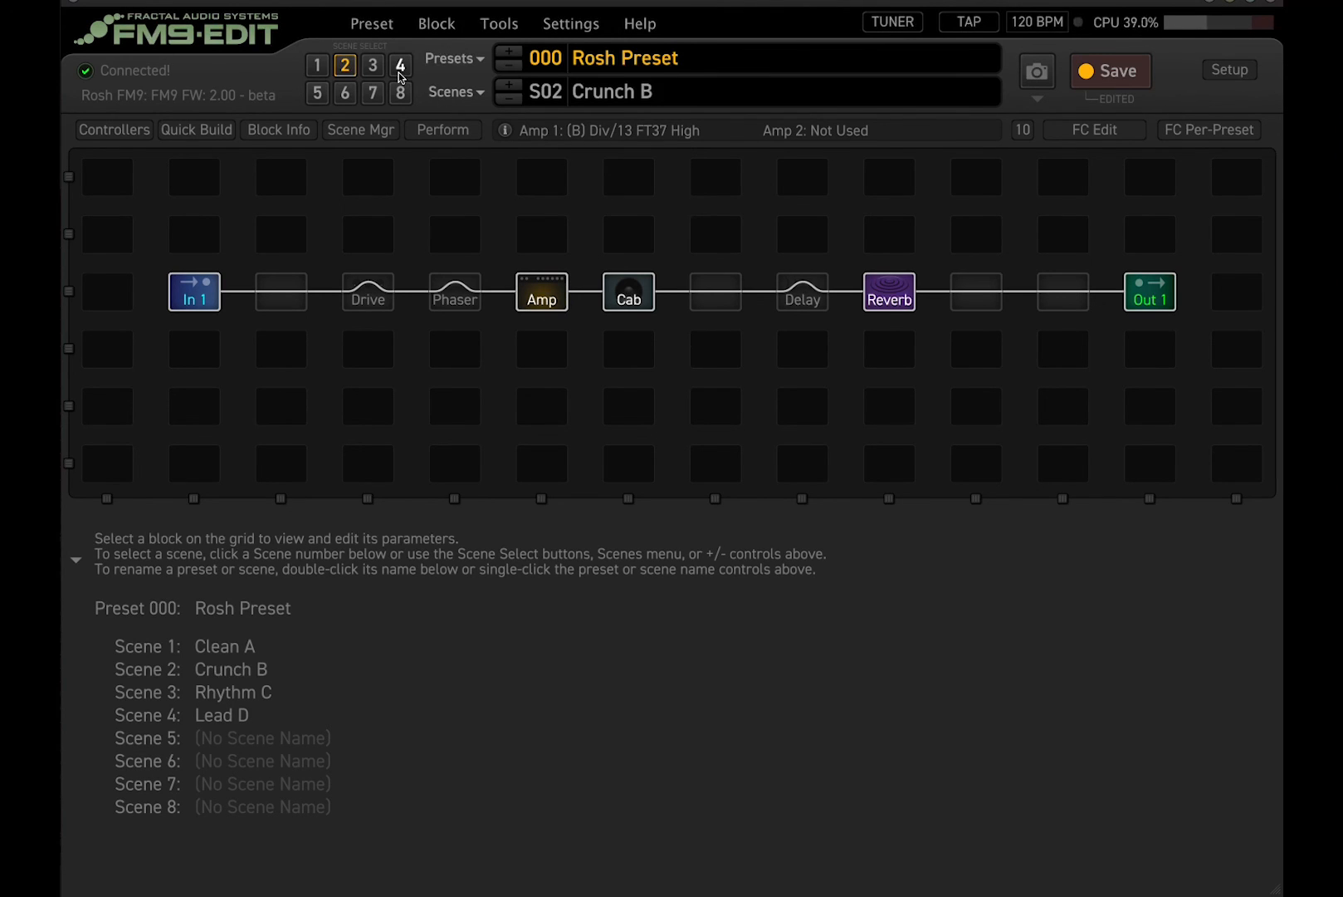
click(543, 298)
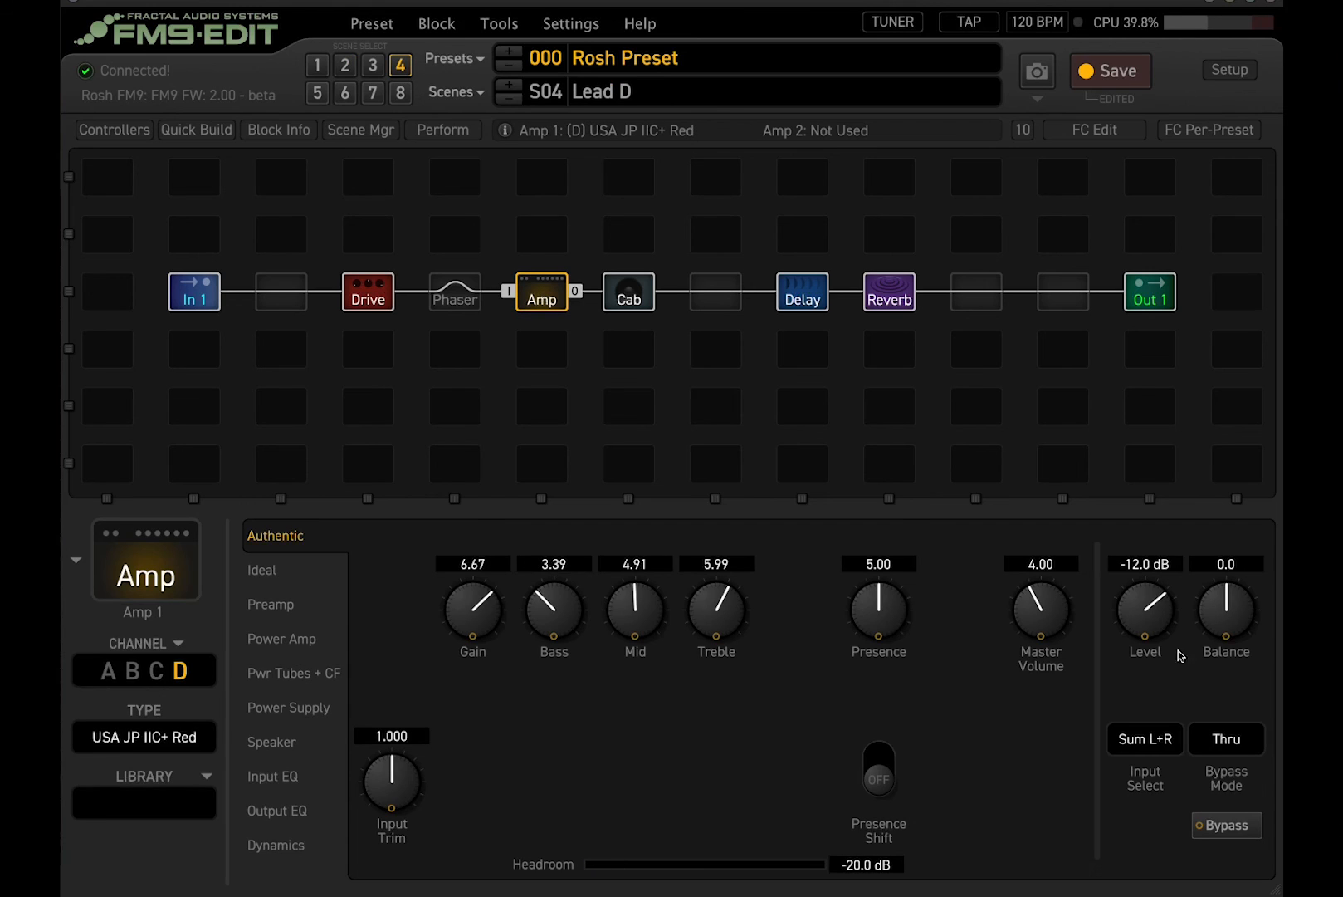
drag(1150, 608, 1150, 597)
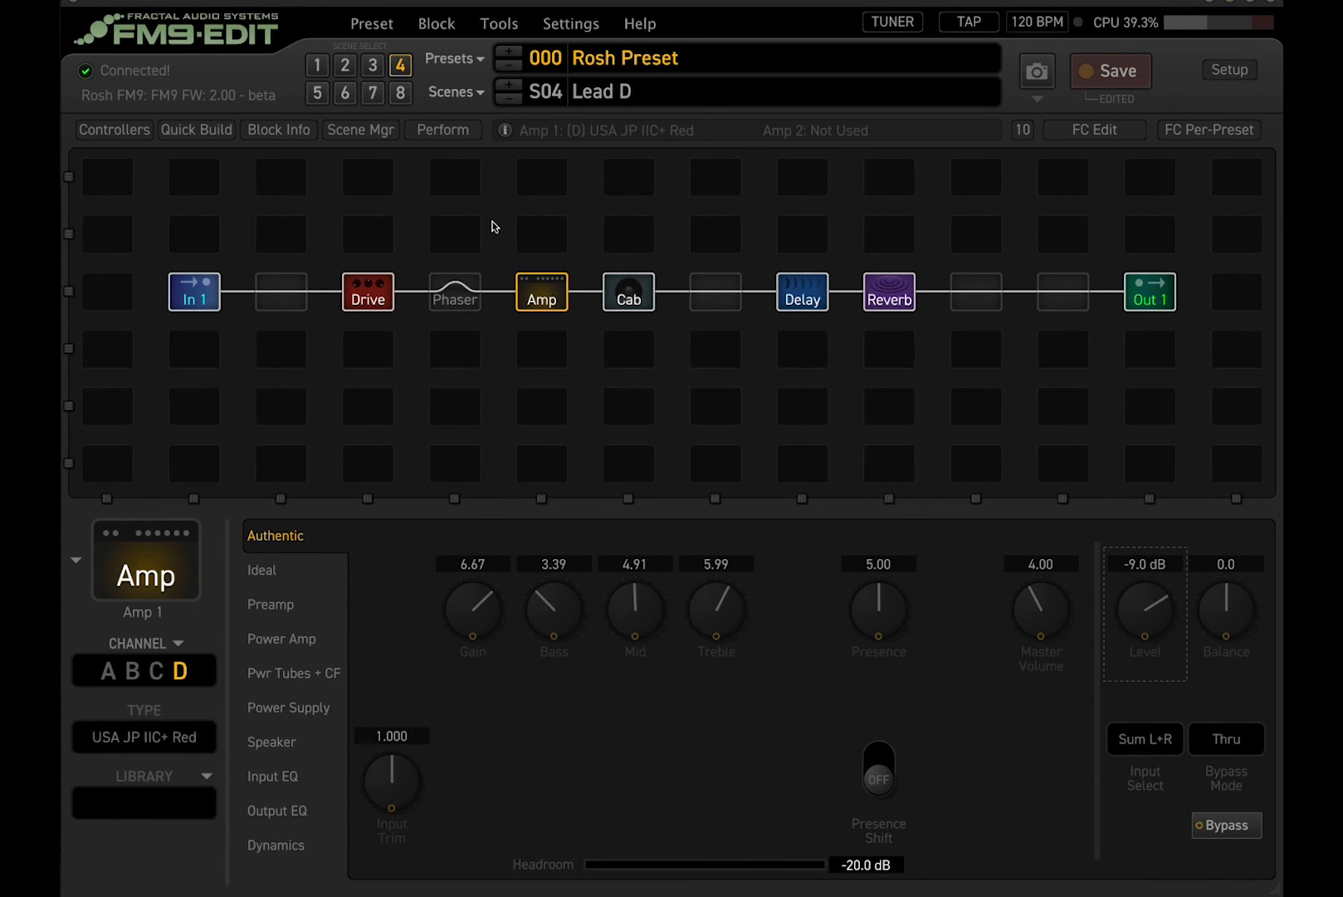
Step through scenes 1 to 4 to compare their Amp settings and sound, and return to scene 1, Clean A.
click(321, 65)
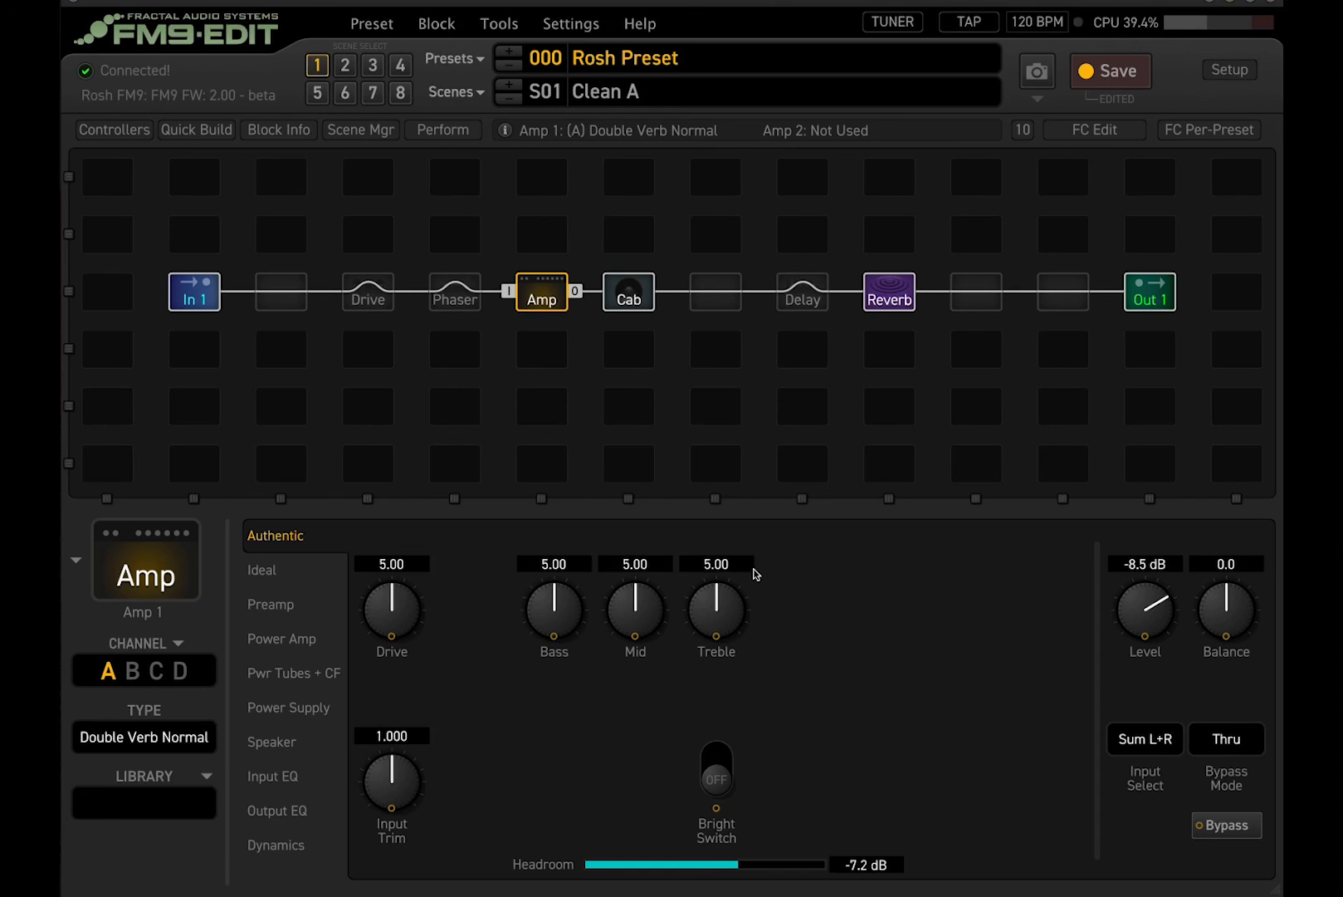
click(343, 66)
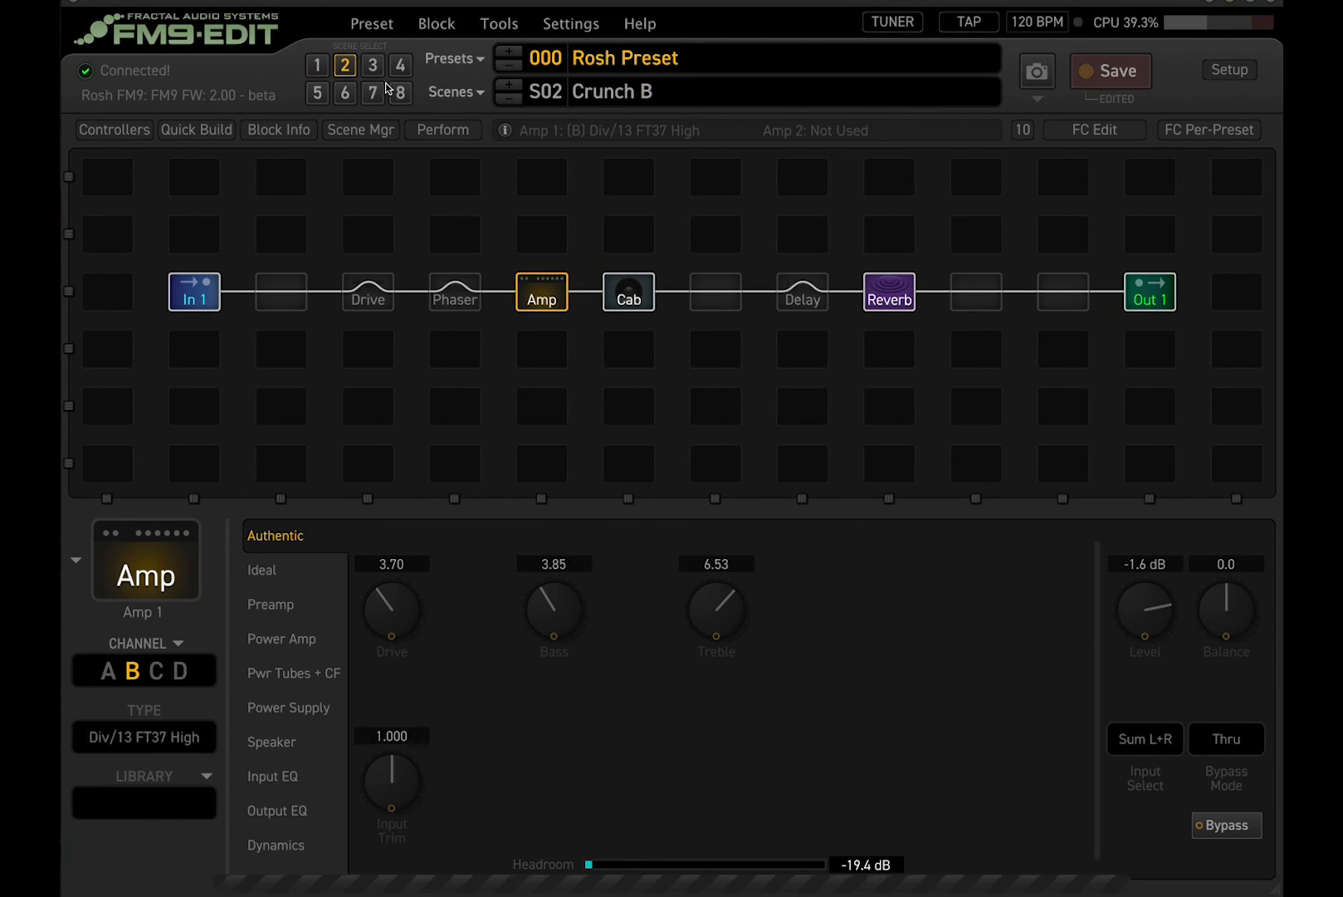
click(373, 65)
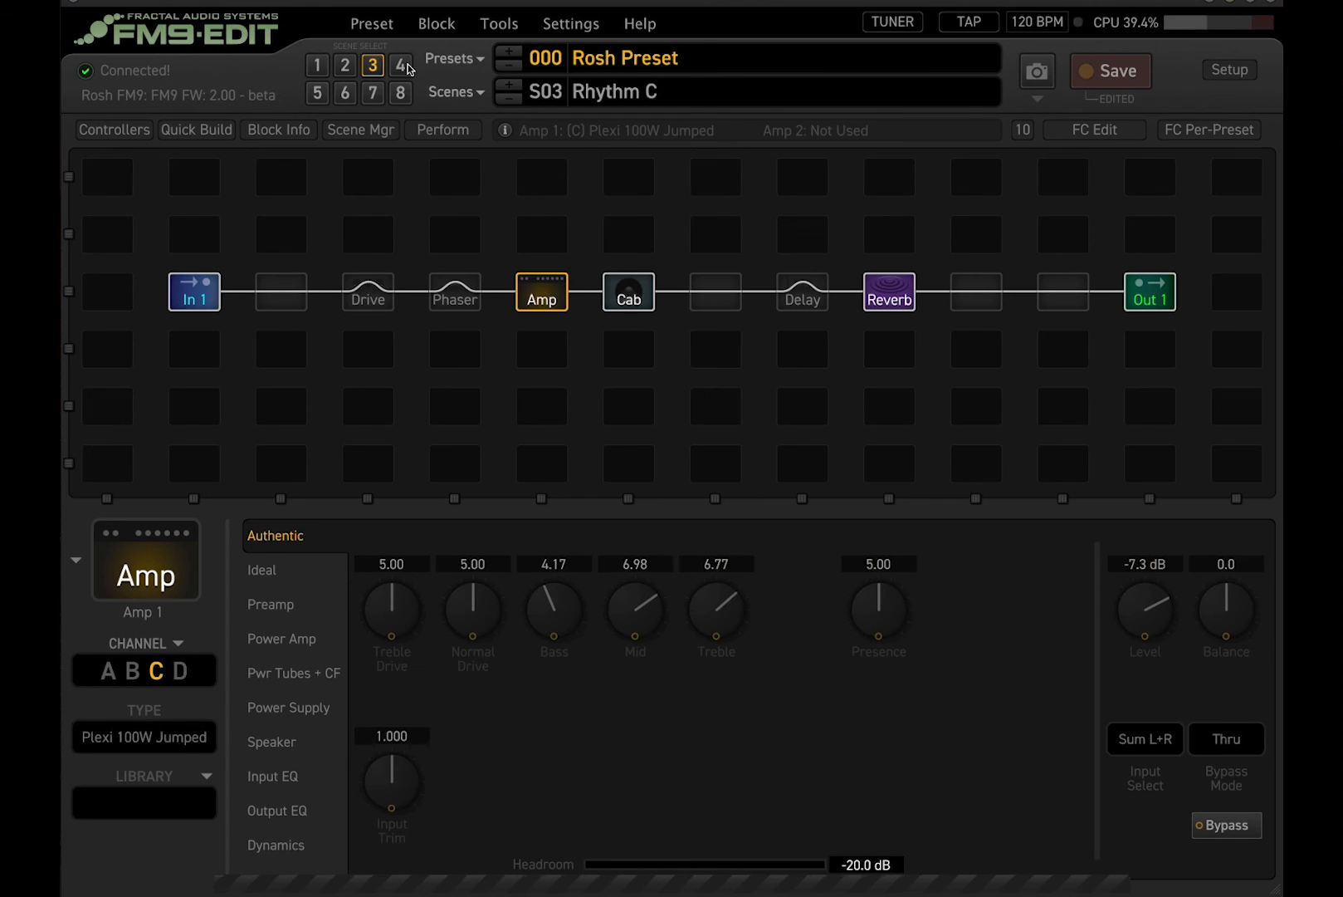
click(401, 66)
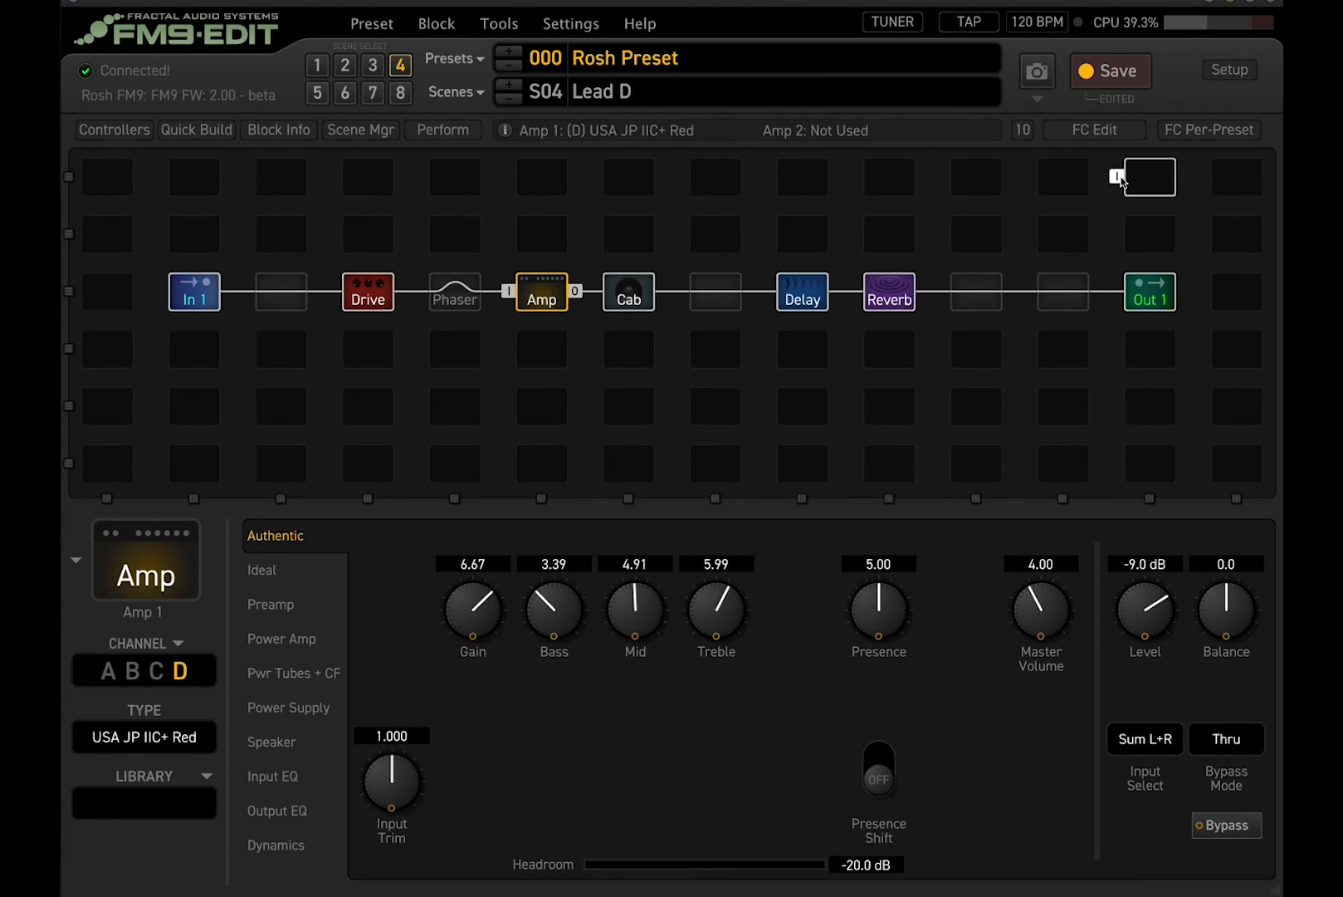
click(318, 66)
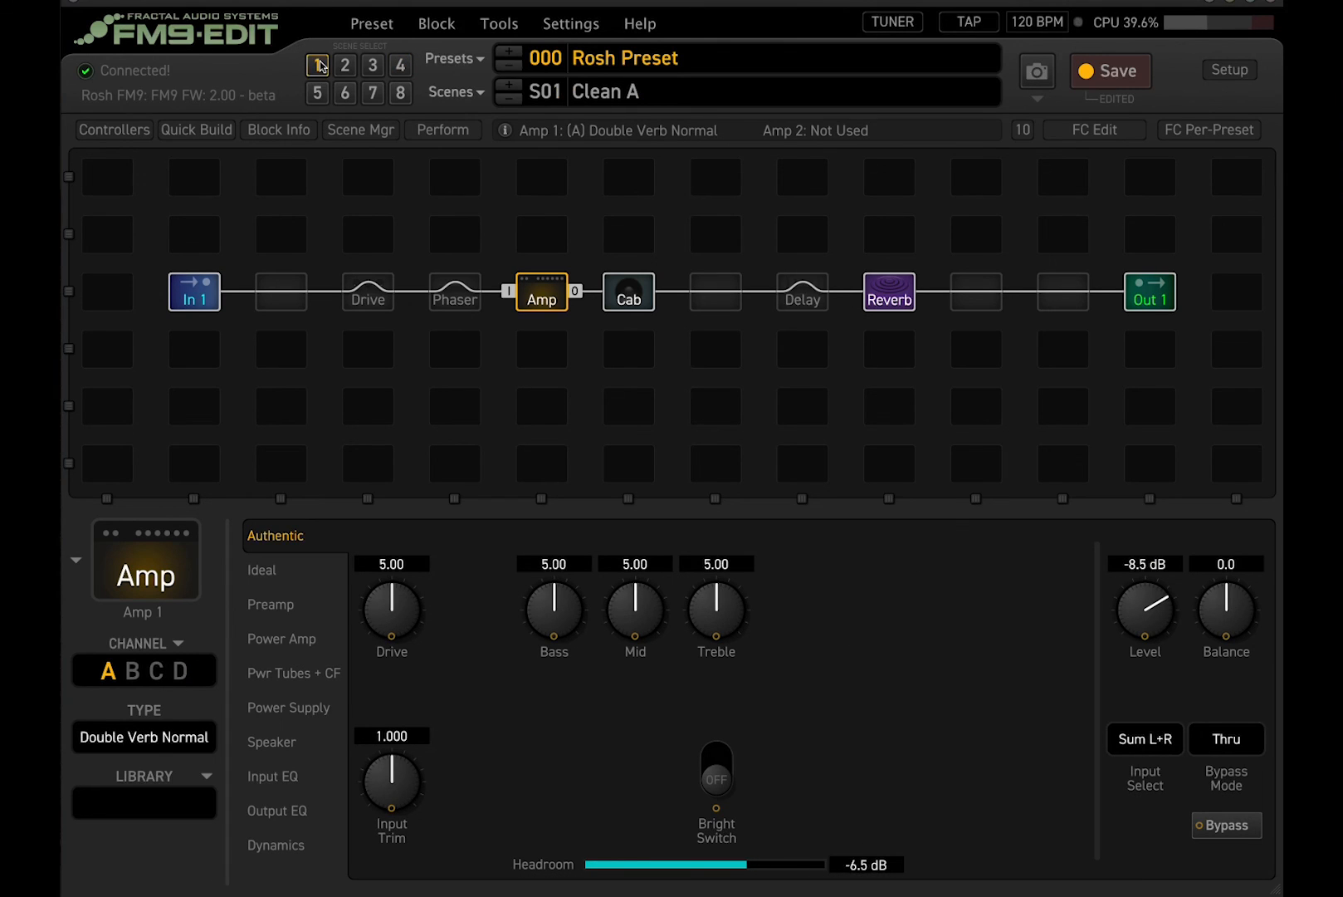